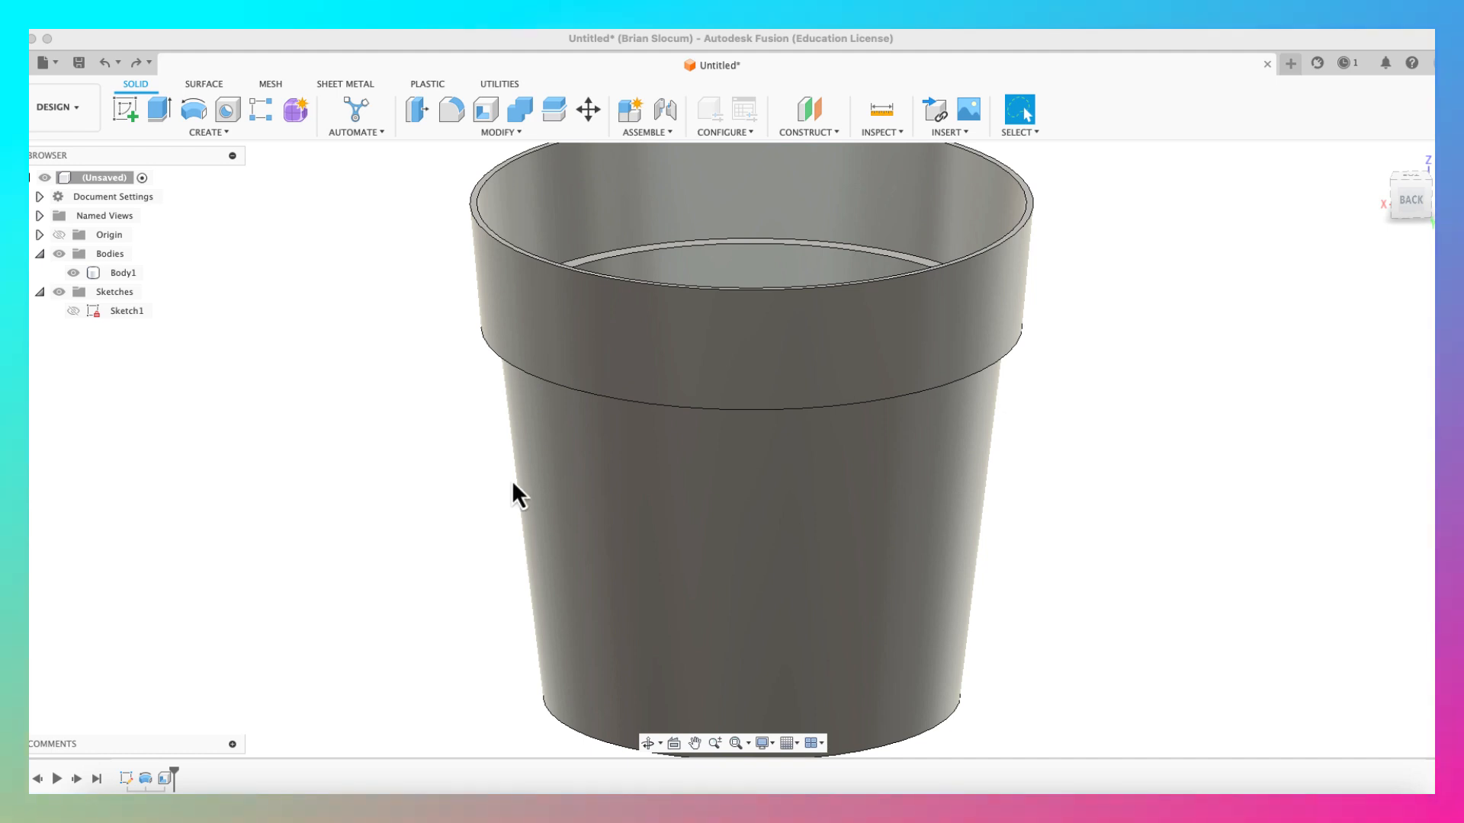
Step: Roll the design history back to the pot's profile sketch, show that sketch, and restore the history to the end
scroll(496, 479, "up", 2)
scroll(490, 478, "down", 5)
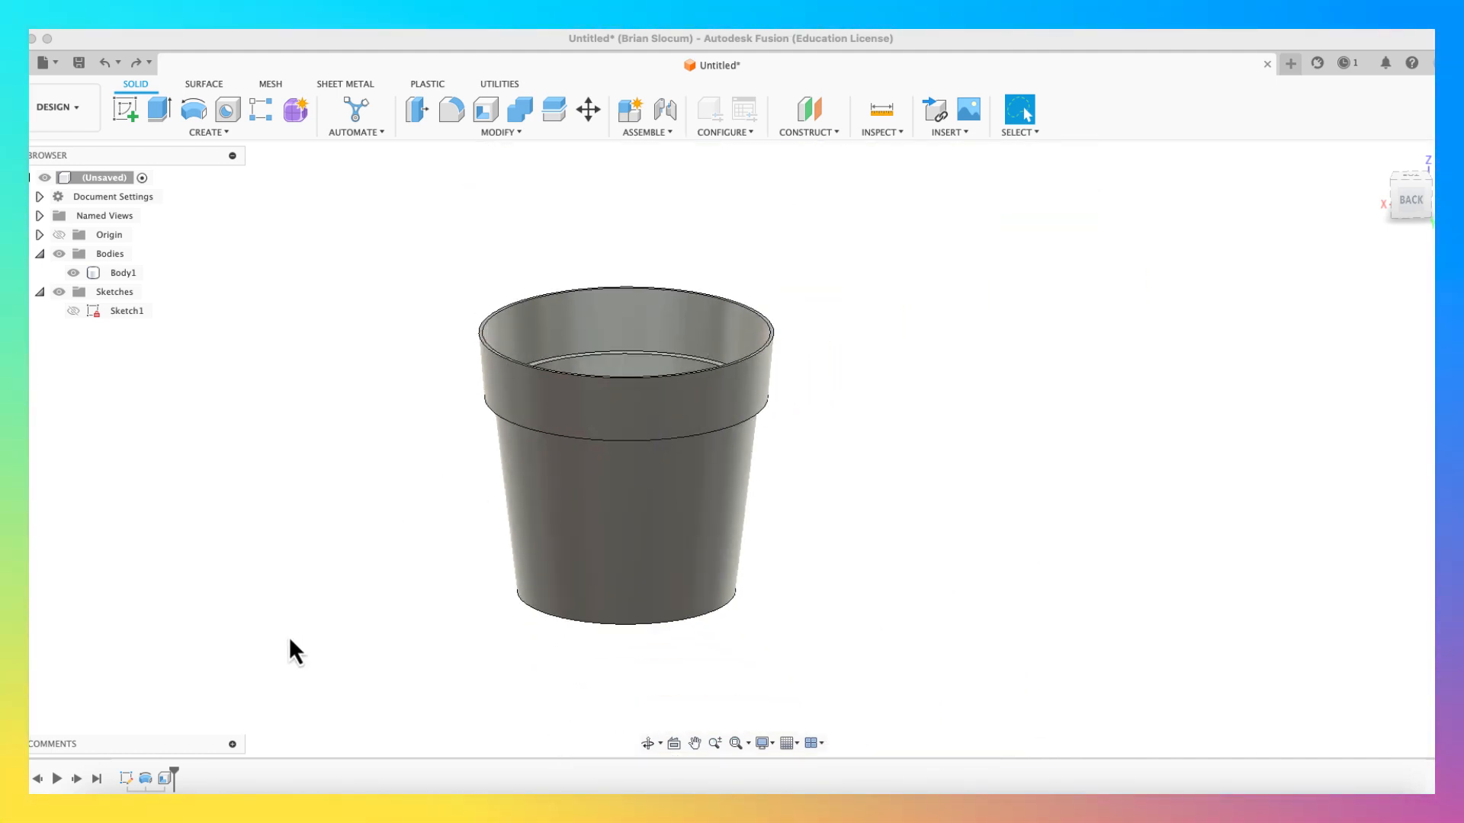
left_click(173, 778)
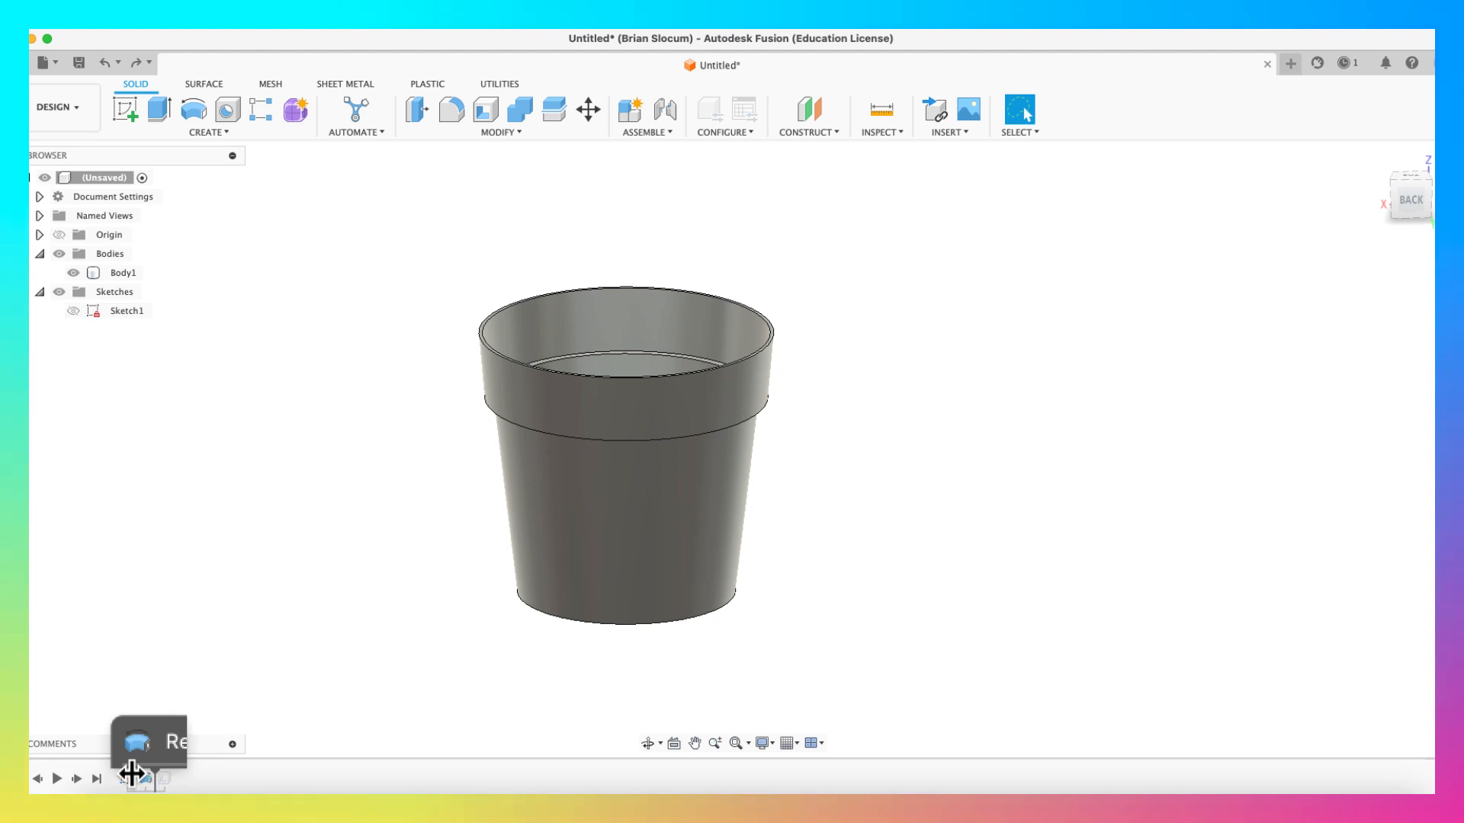
left_click_drag(131, 774, 134, 775)
left_click(72, 274)
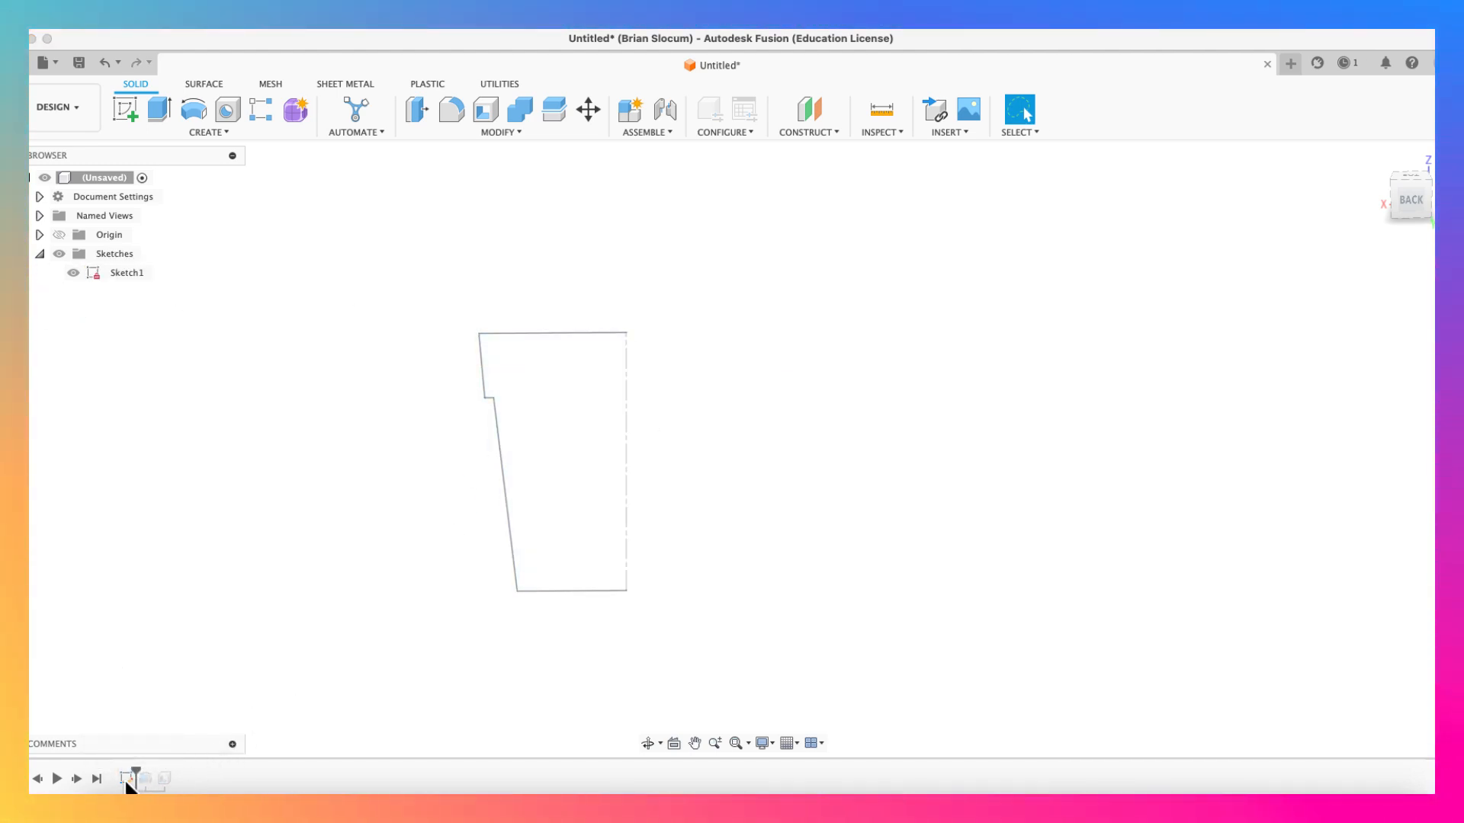
left_click_drag(134, 775, 171, 772)
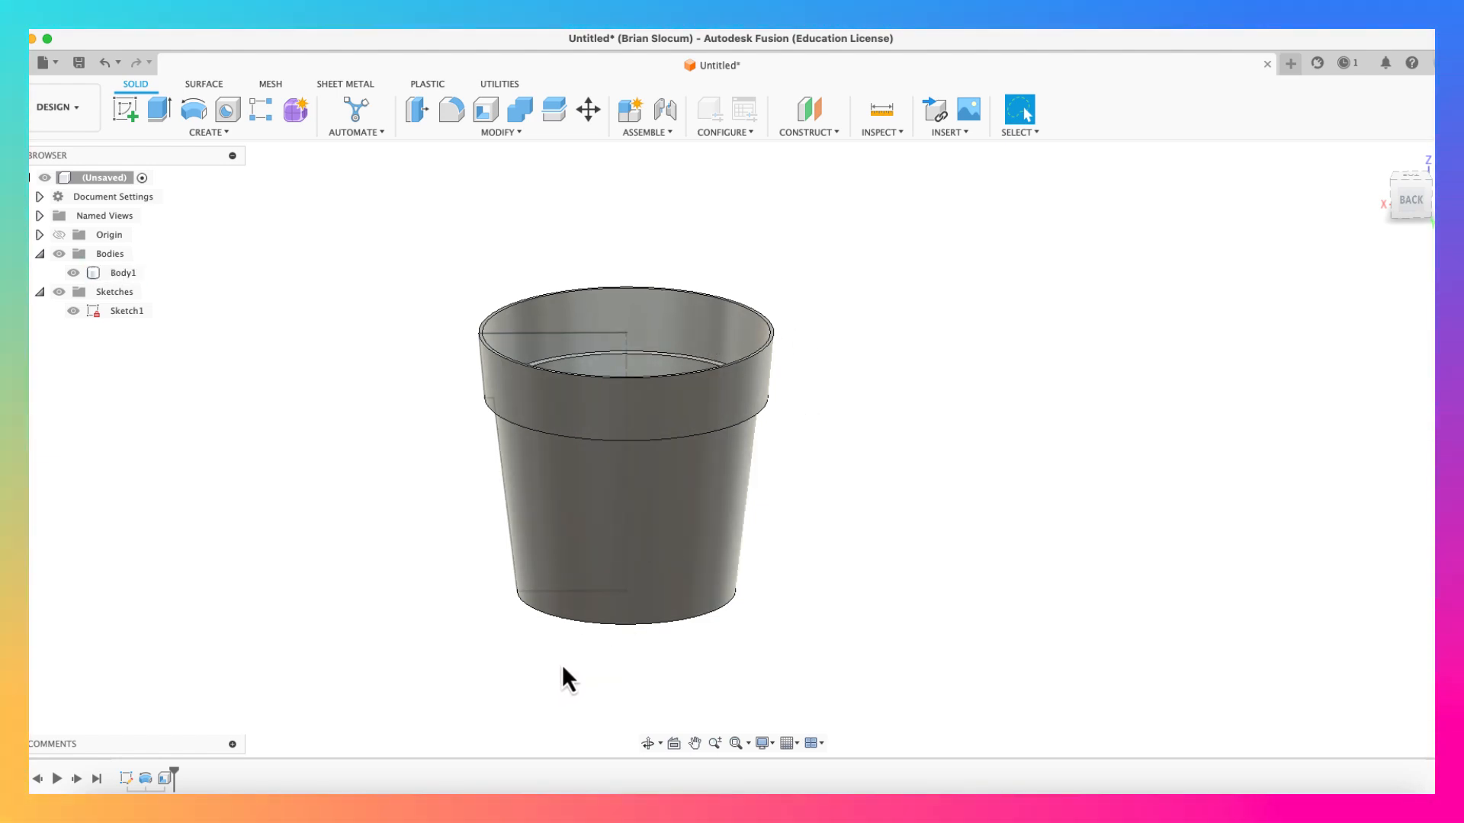
Step: Show the origin planes and axes to check the pot's position relative to them, and hide them again
middle_click_drag(565, 666, 584, 639, "shift")
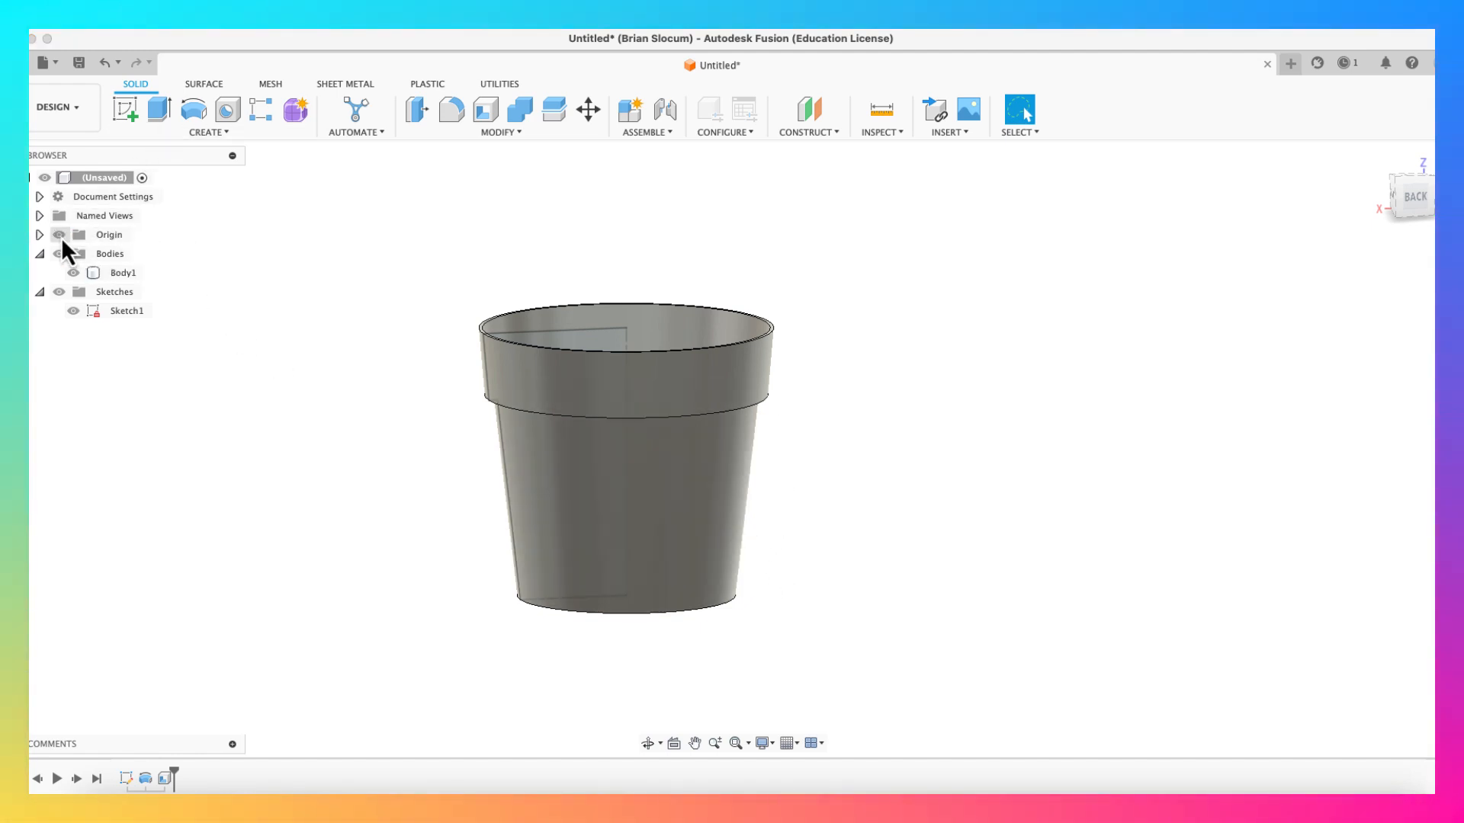
left_click(40, 235)
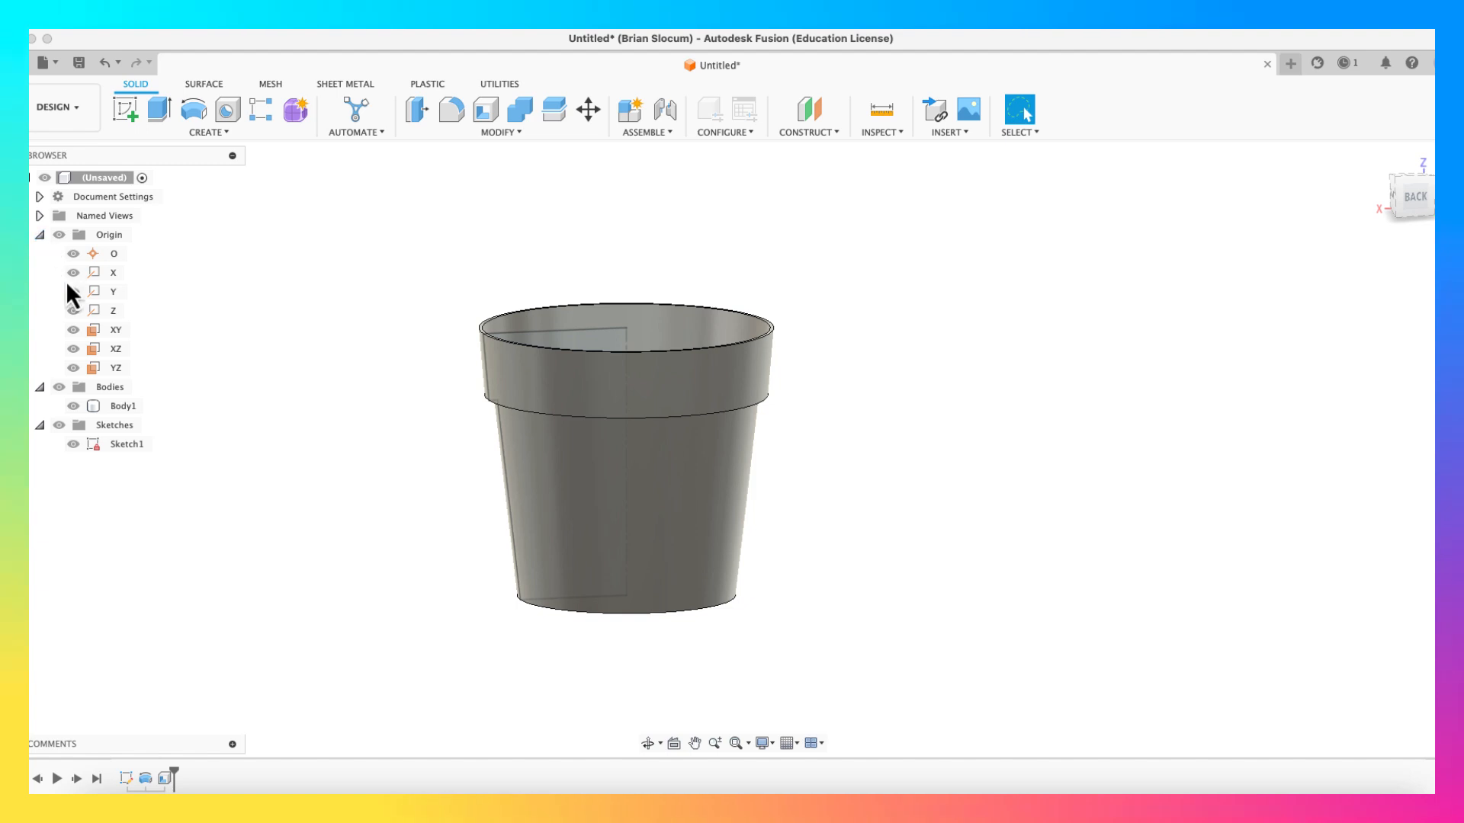
scroll(221, 361, "up", 3)
scroll(222, 362, "down", 8)
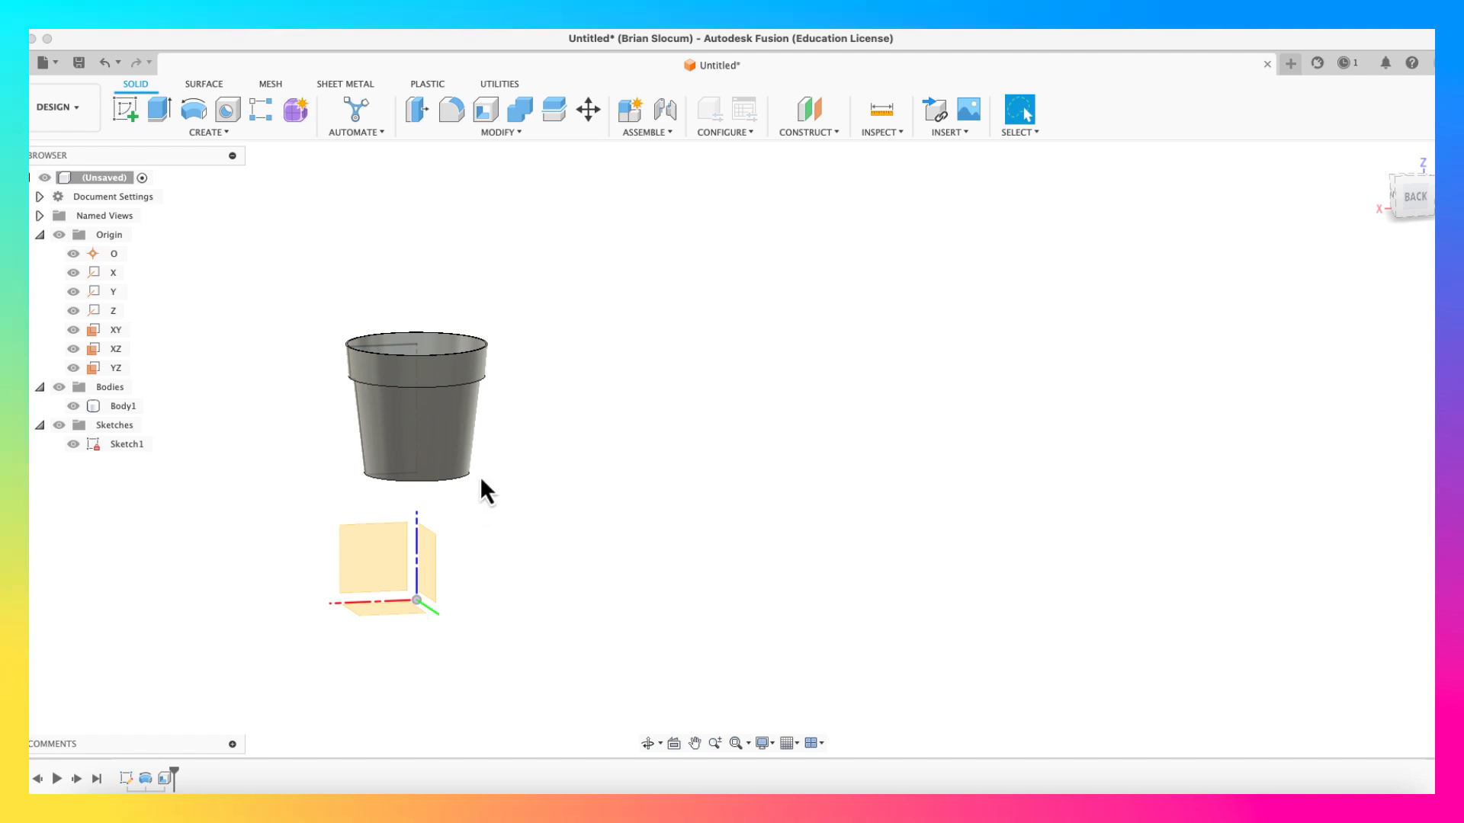
left_click(58, 234)
left_click(39, 237)
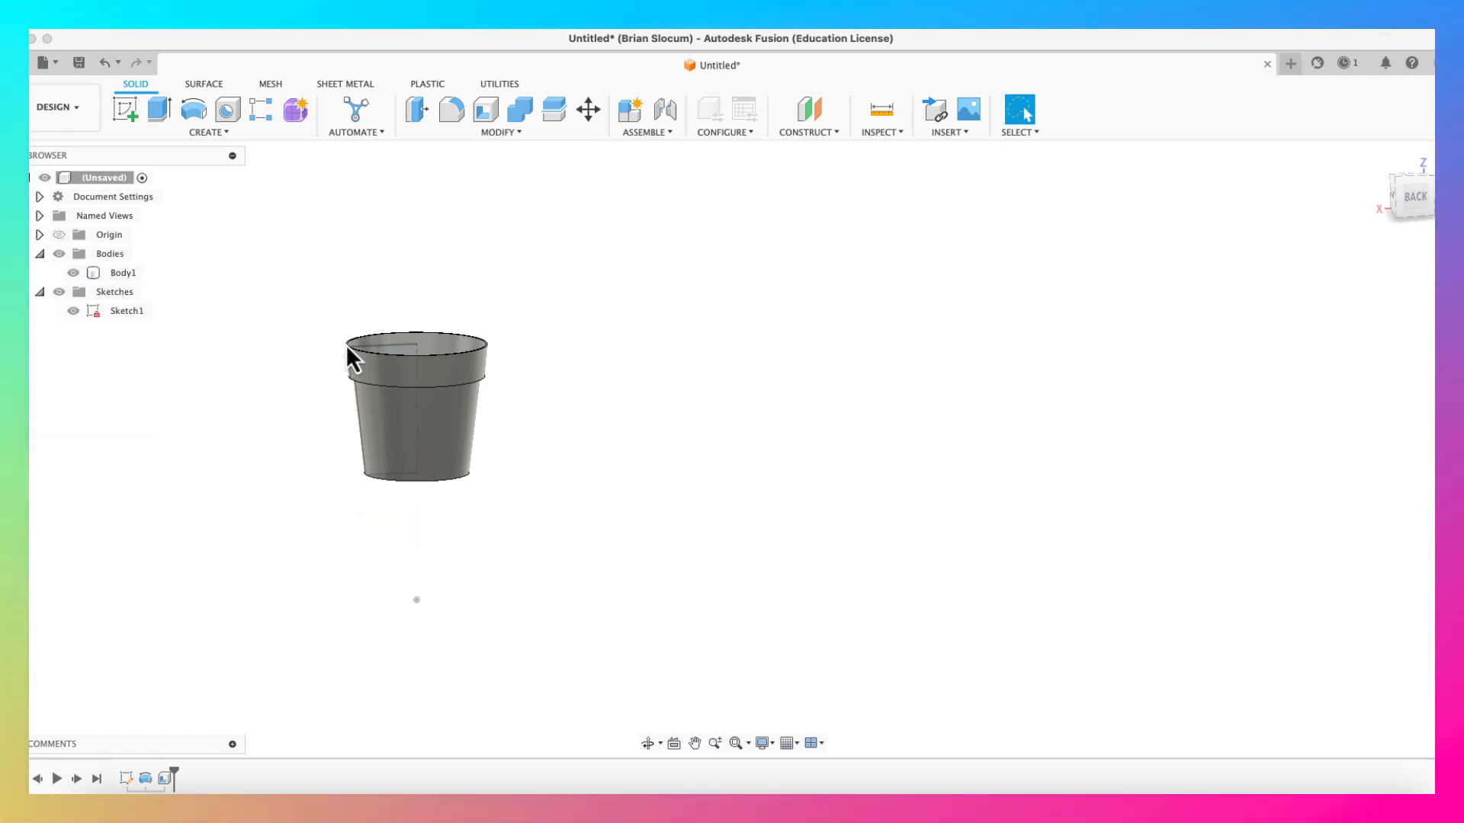
Step: Hide the pot's profile sketch, Sketch1, and view the pot from below
middle_click_drag(594, 397, 606, 434, "shift")
left_click(73, 310)
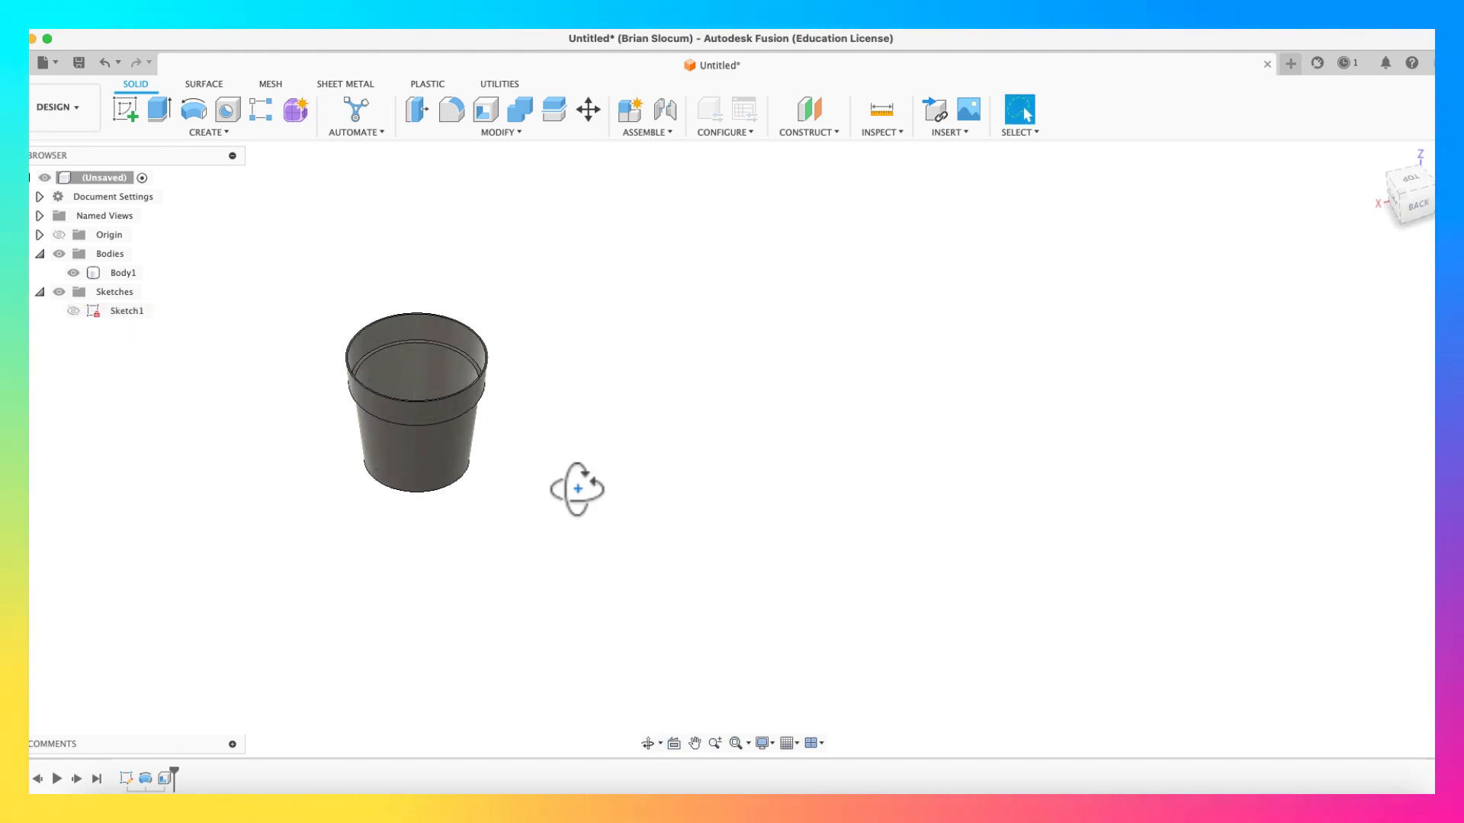
mouse_move(577, 489)
middle_mouse_down("shift")
mouse_move(598, 310)
mouse_move(600, 435)
mouse_move(597, 407)
middle_mouse_up("shift")
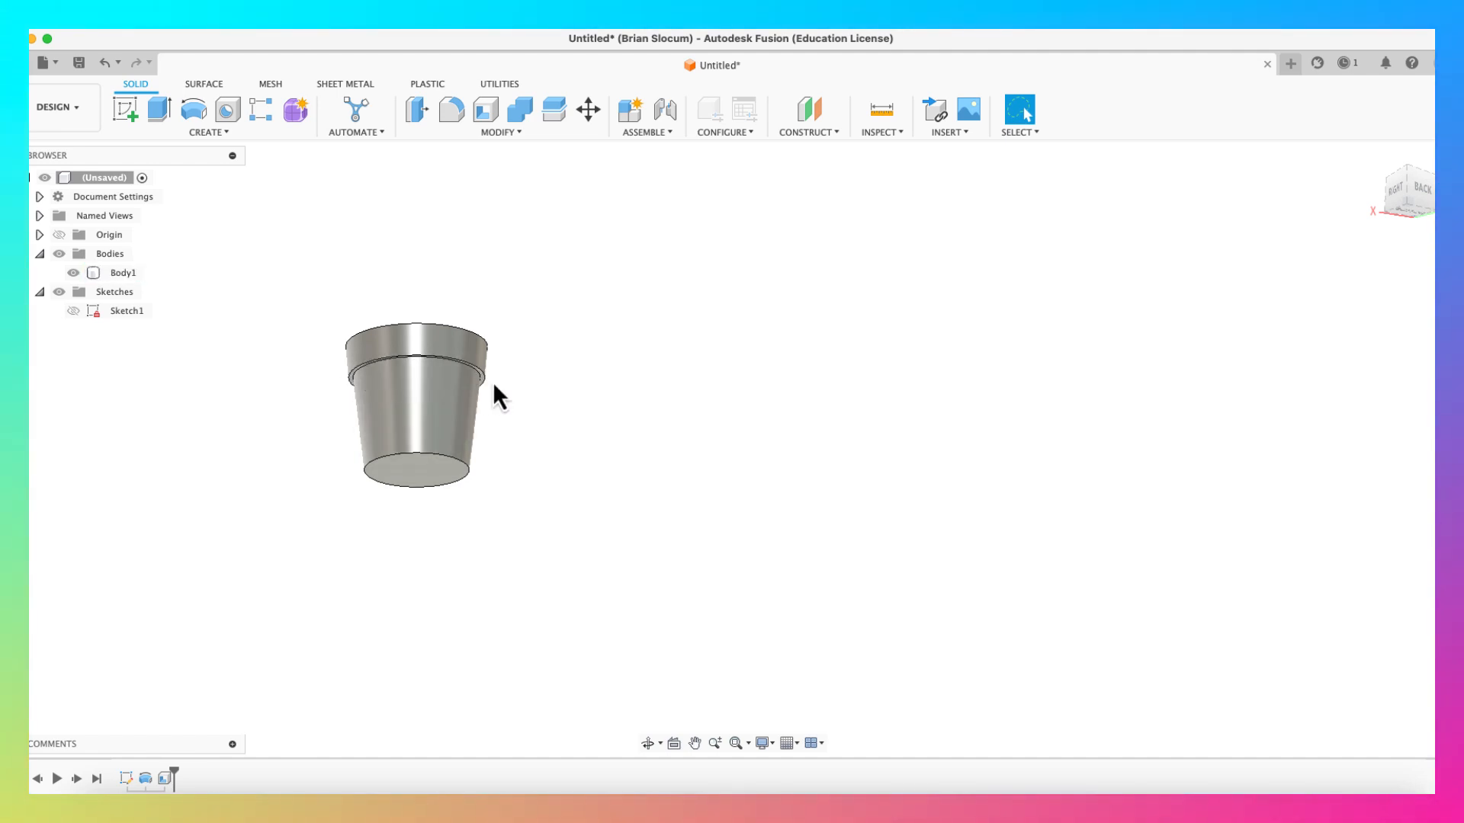
Step: Start a sketch on the underside of the pot's rim and draw a centred circle about 3.1 in across around the pot
left_click(134, 108)
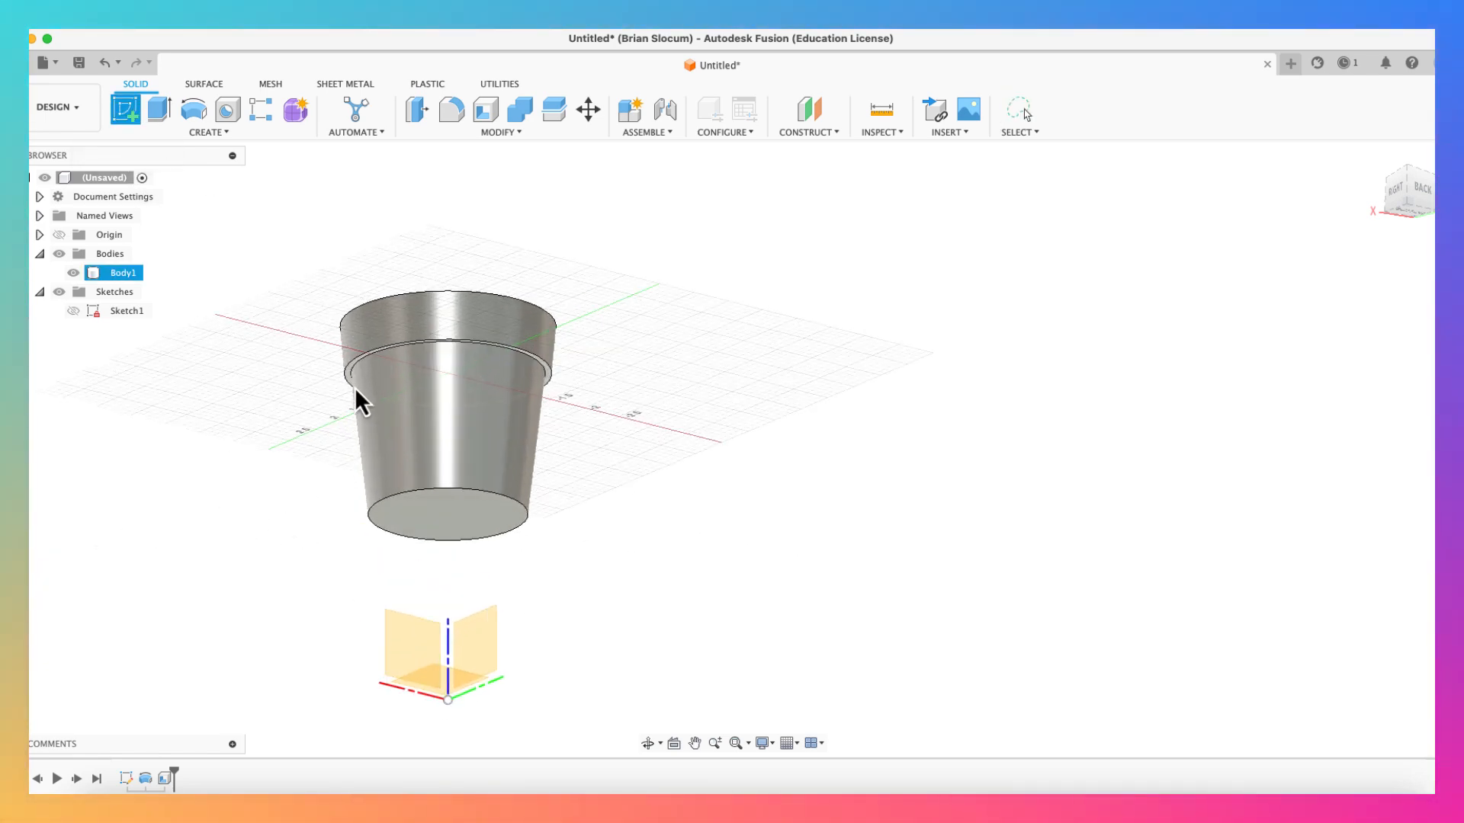
scroll(355, 388, "up", 5)
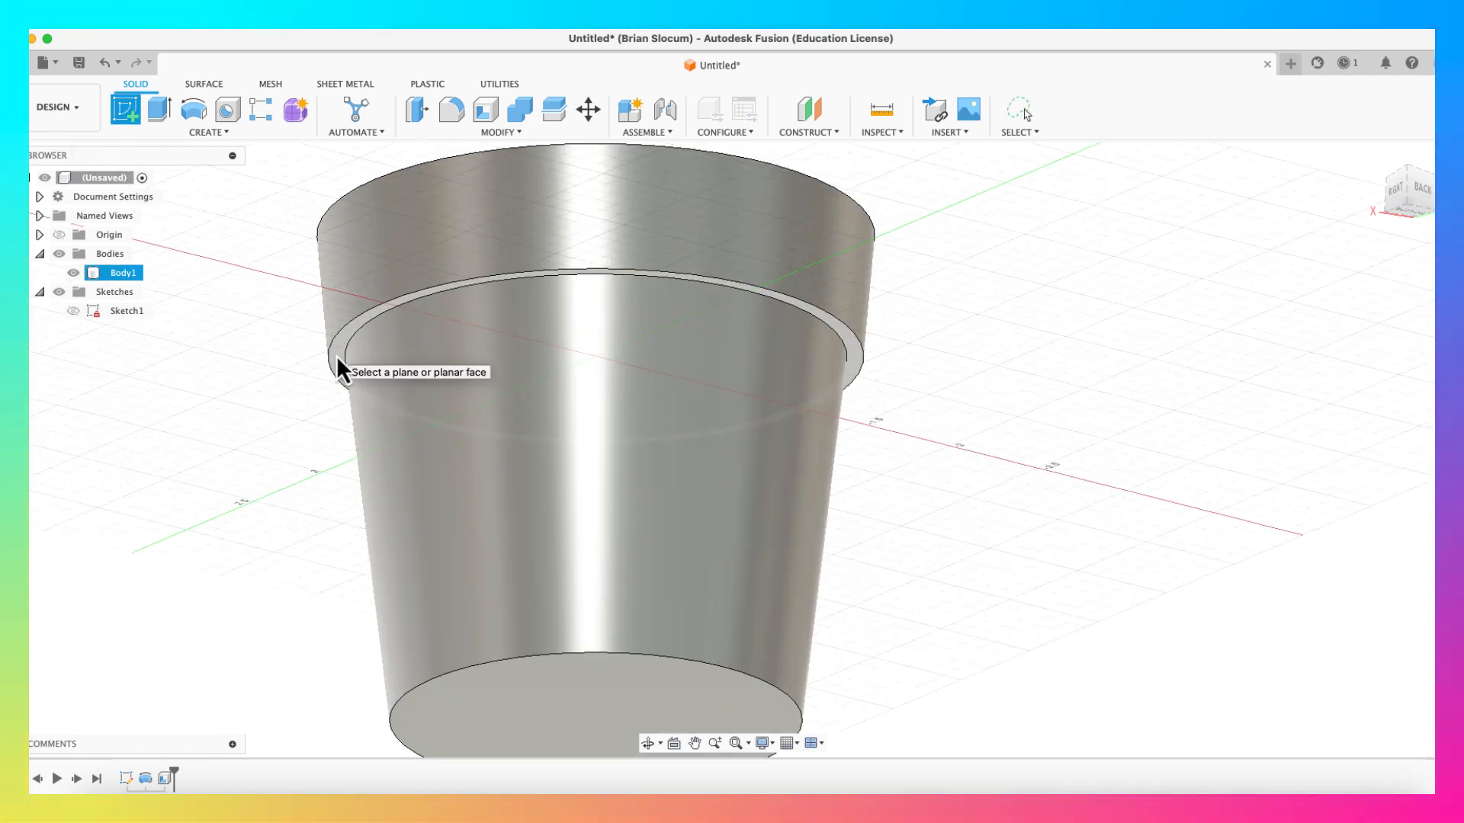
left_click(336, 355)
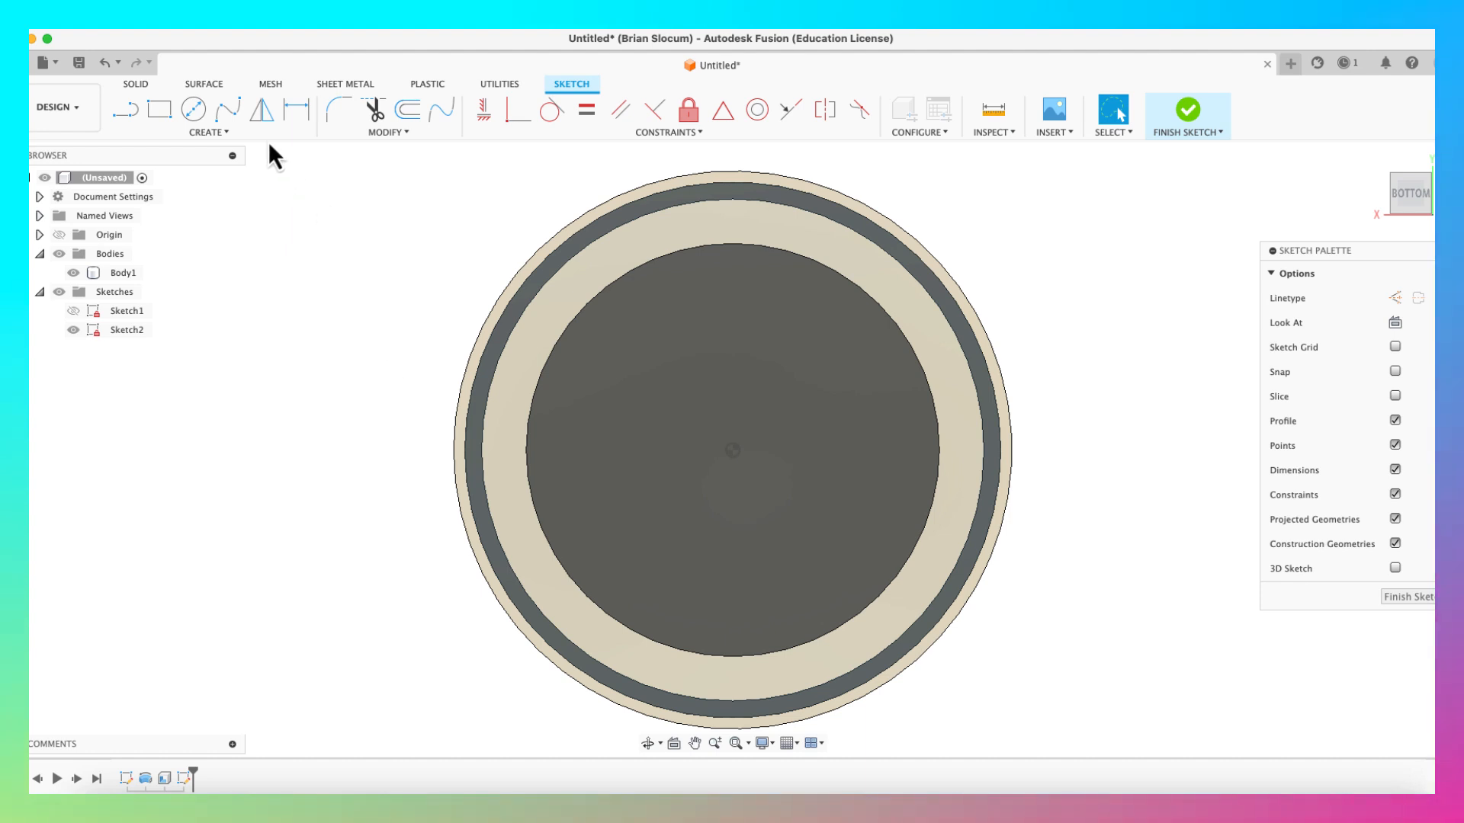
left_click(194, 109)
left_click(732, 450)
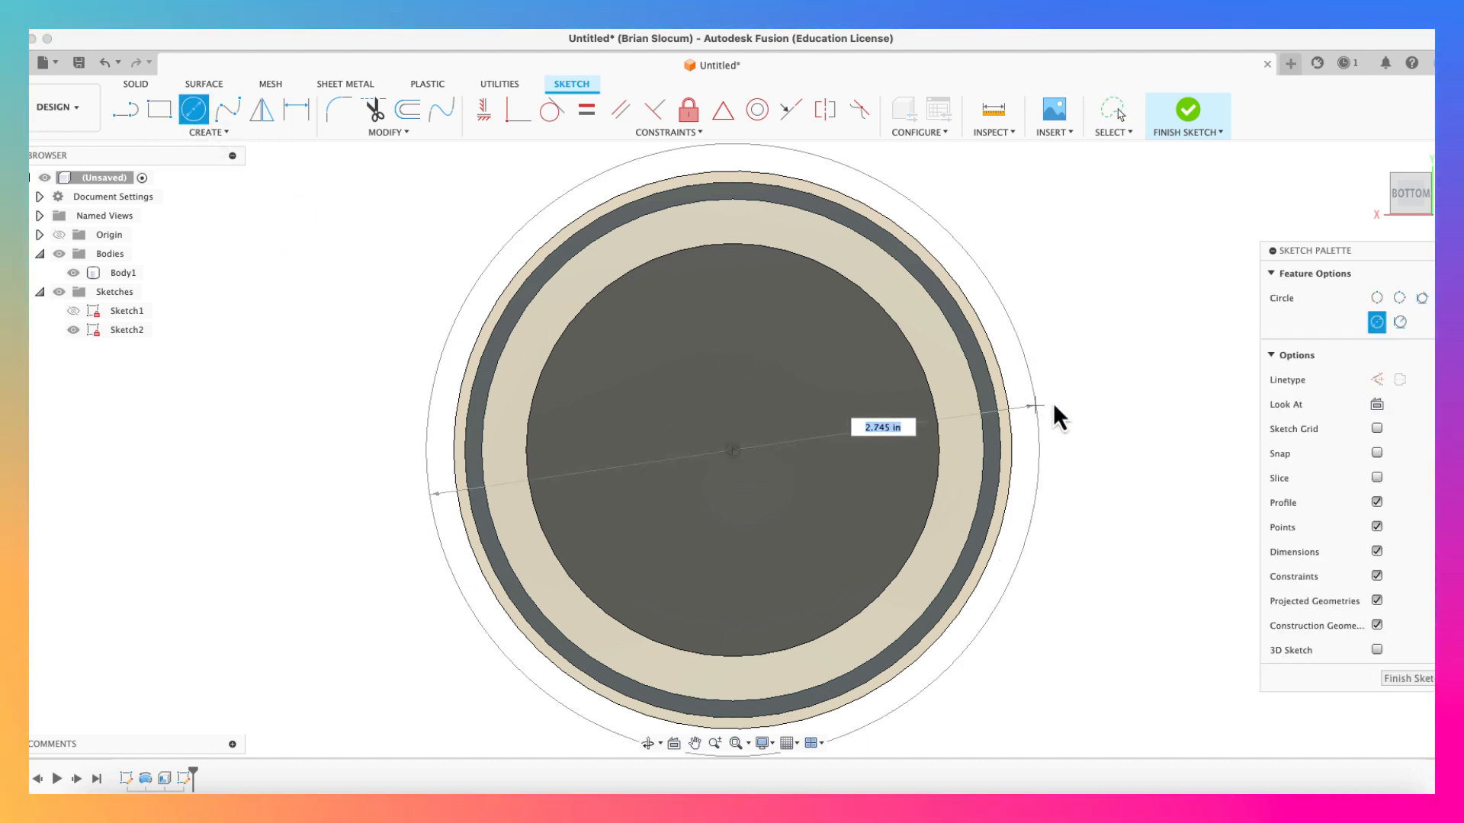
left_click(1073, 395)
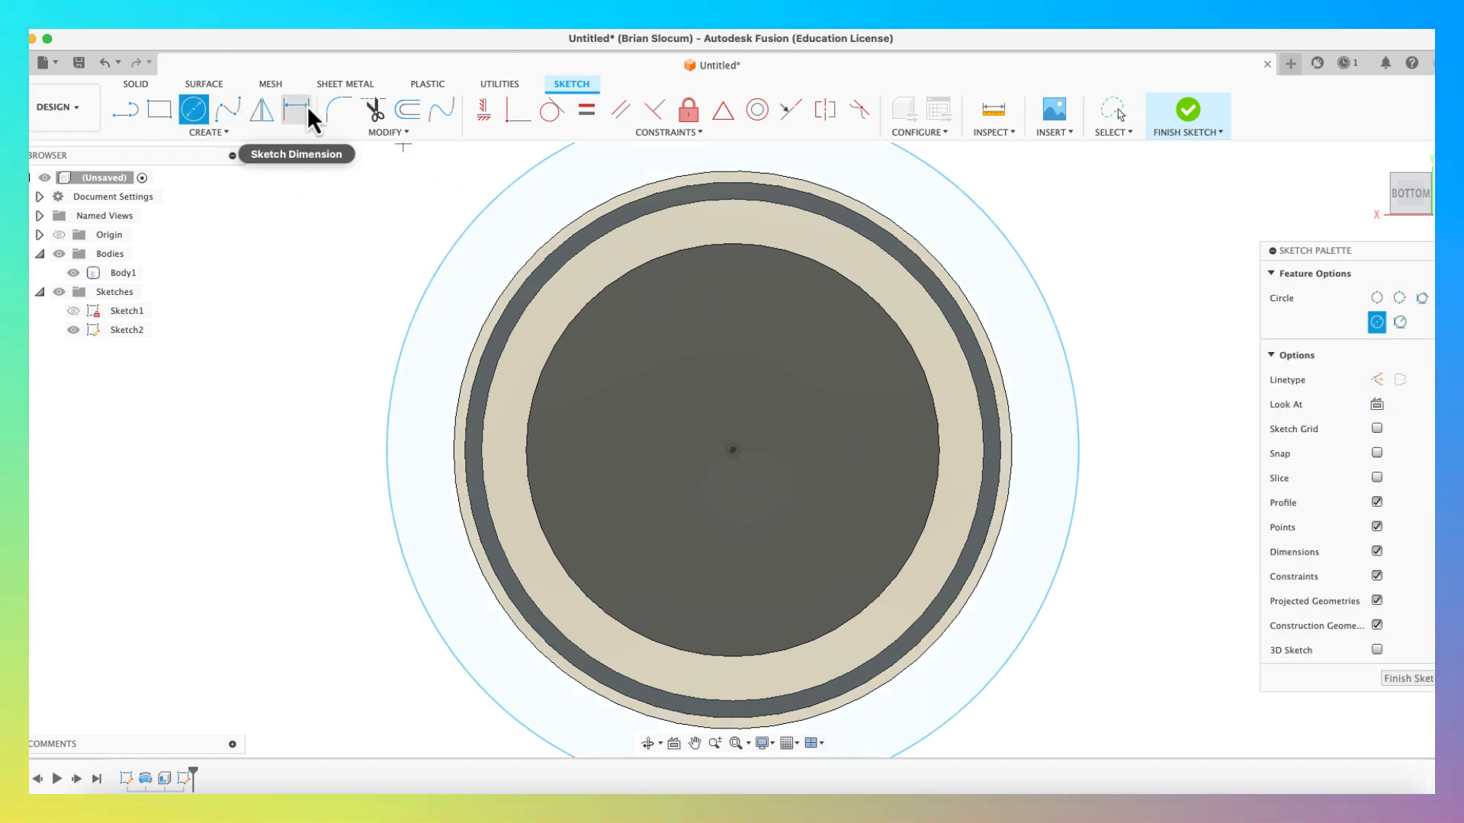
Step: Dimension the circle's diameter as 3.25 in and finish the sketch
left_click(308, 106)
left_click(1059, 328)
left_click(1105, 328)
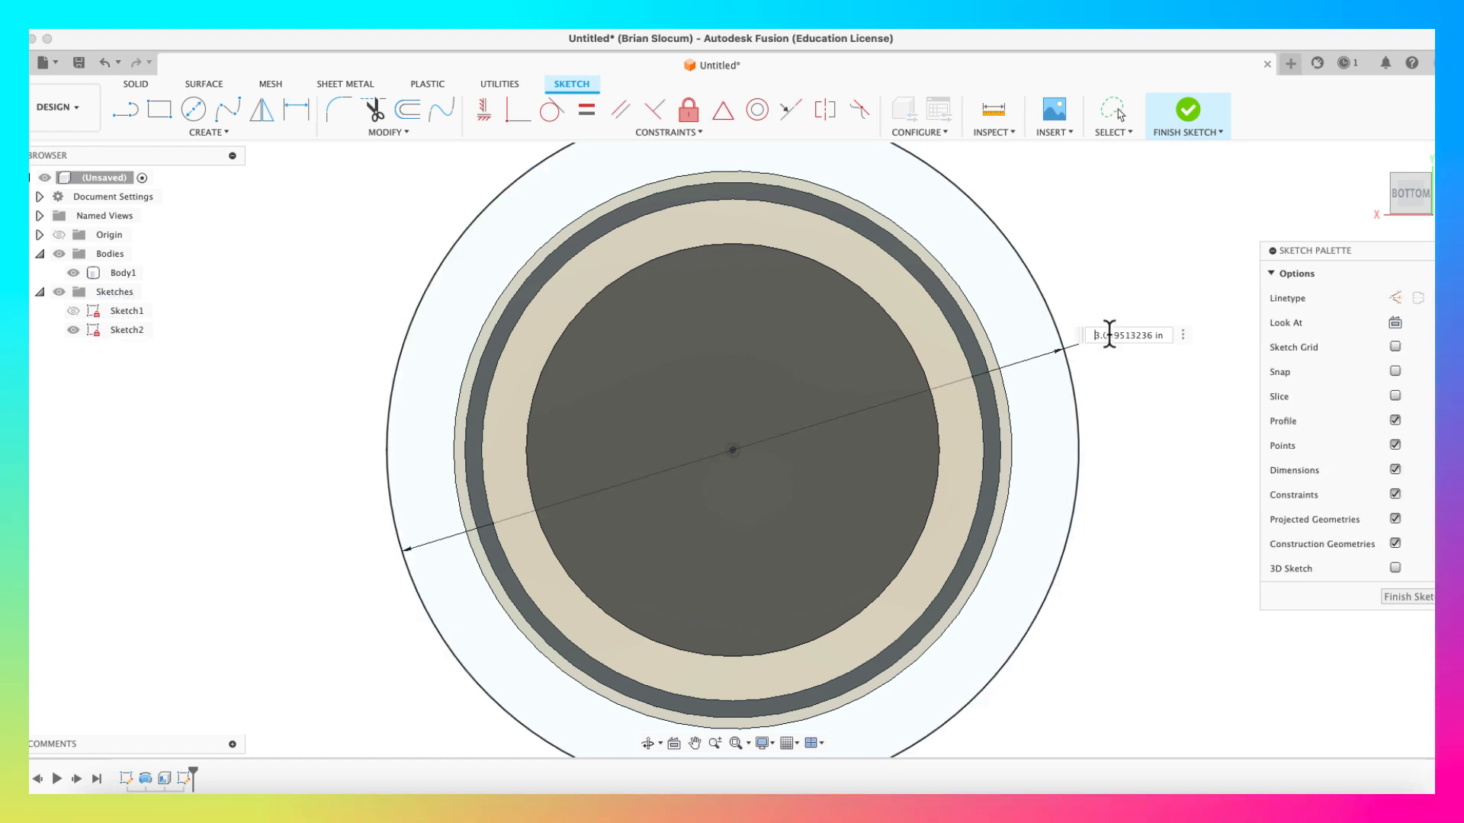
type("3.2")
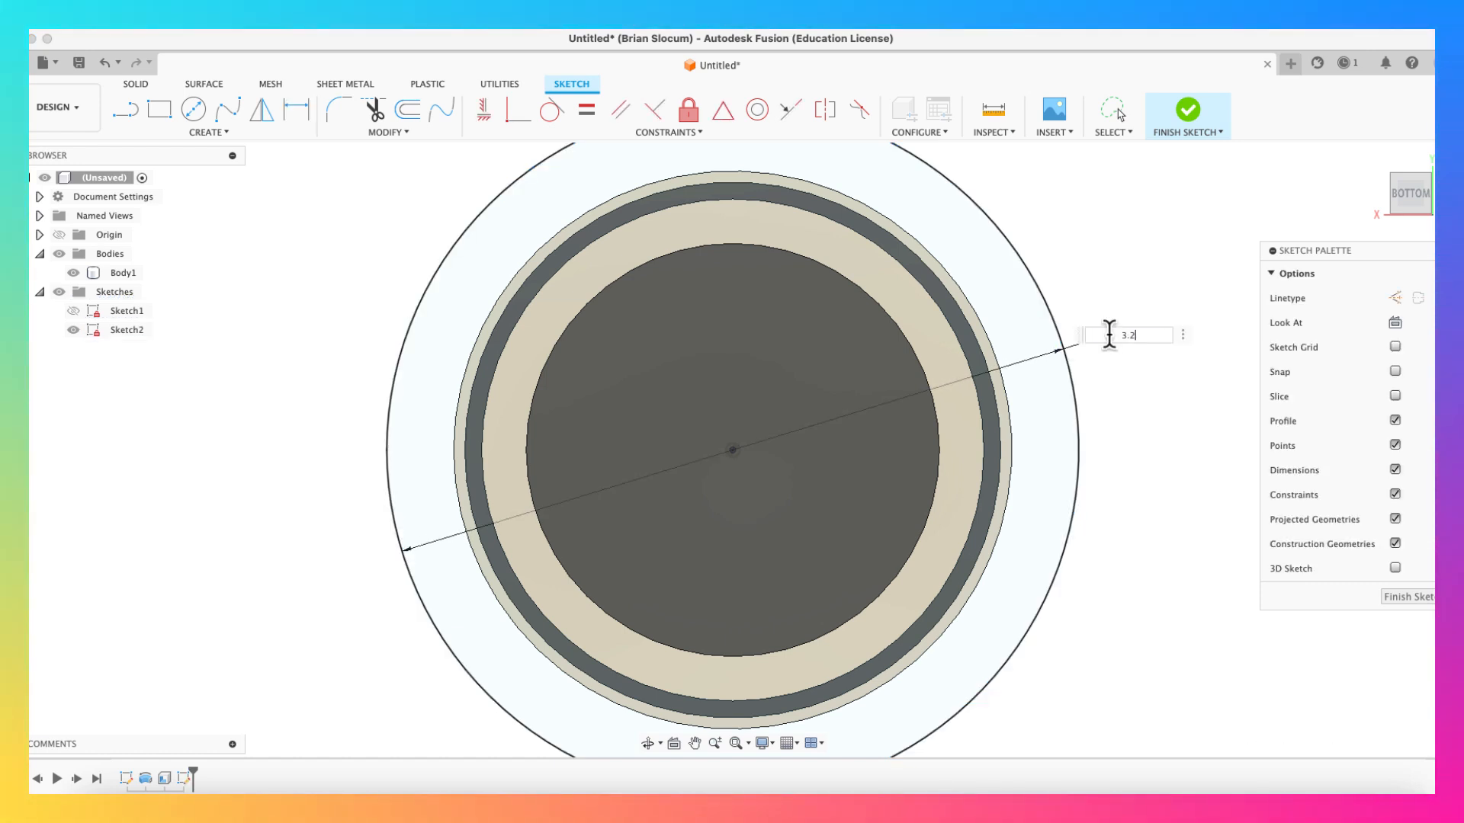
type("5")
key("Return")
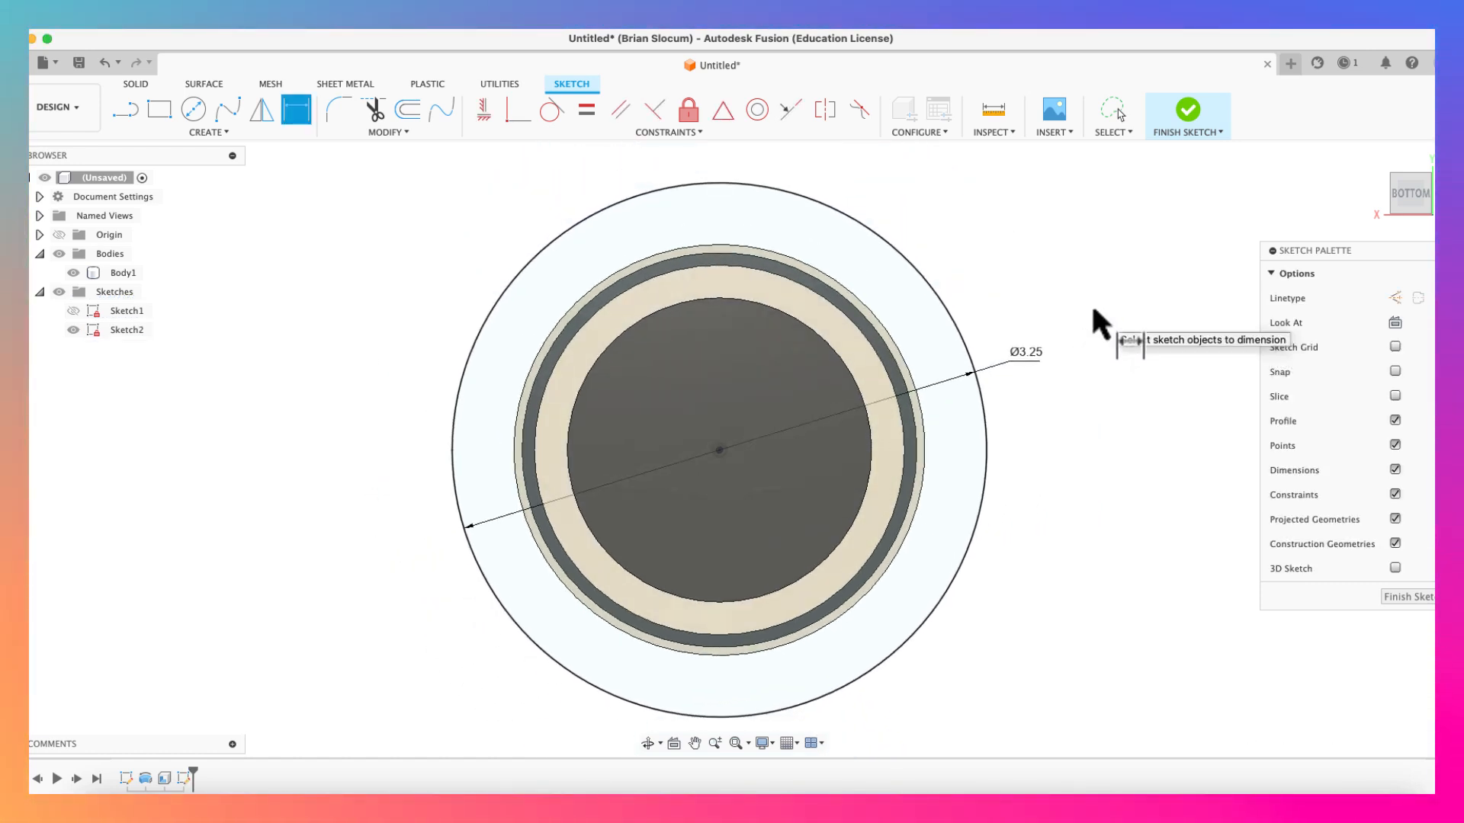
left_click(1190, 116)
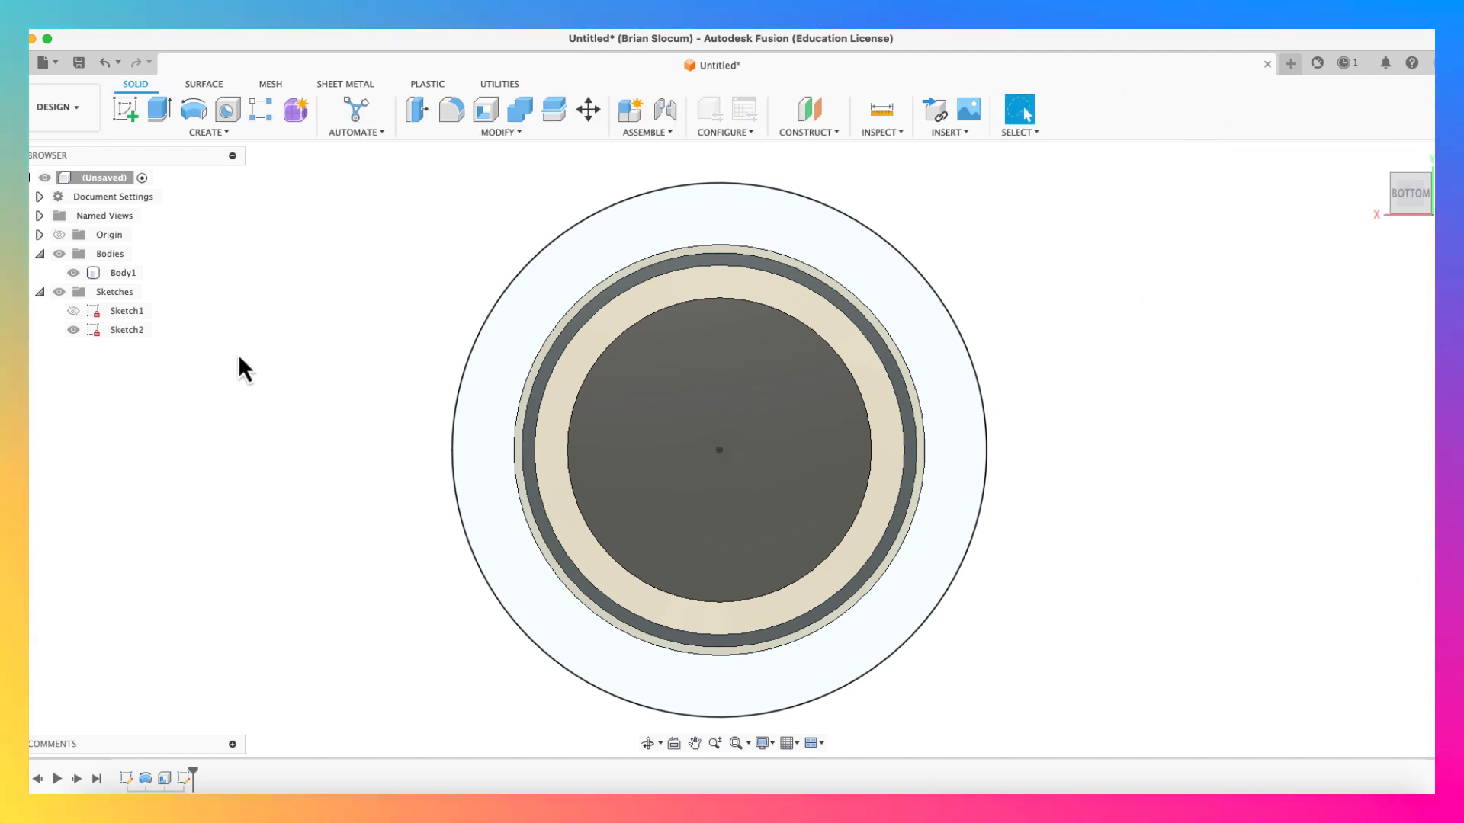
Step: Hide the pot body and extrude all three circle profiles 0.125 in downward as a new body
left_click(74, 272)
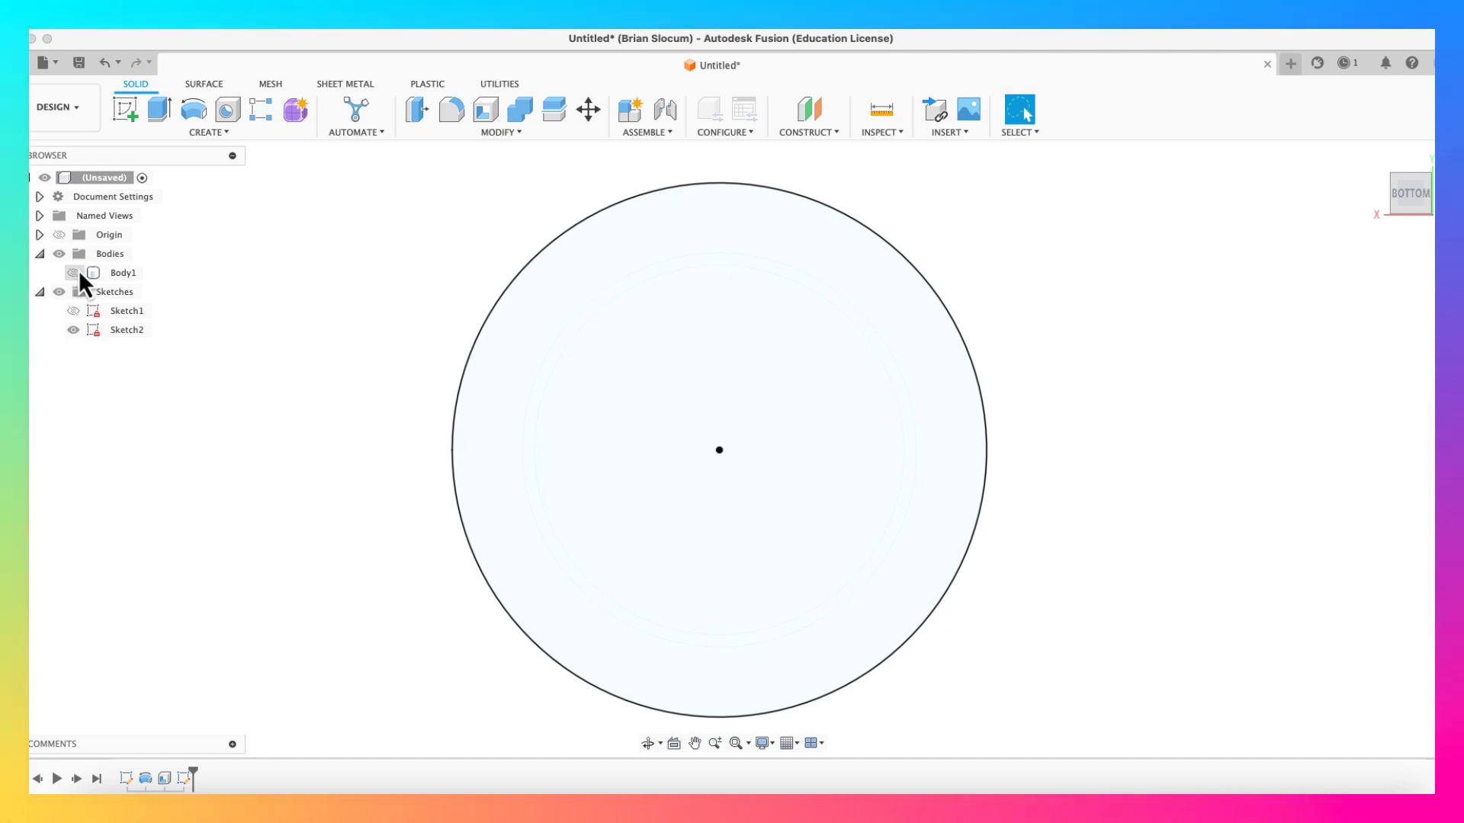
left_click(158, 111)
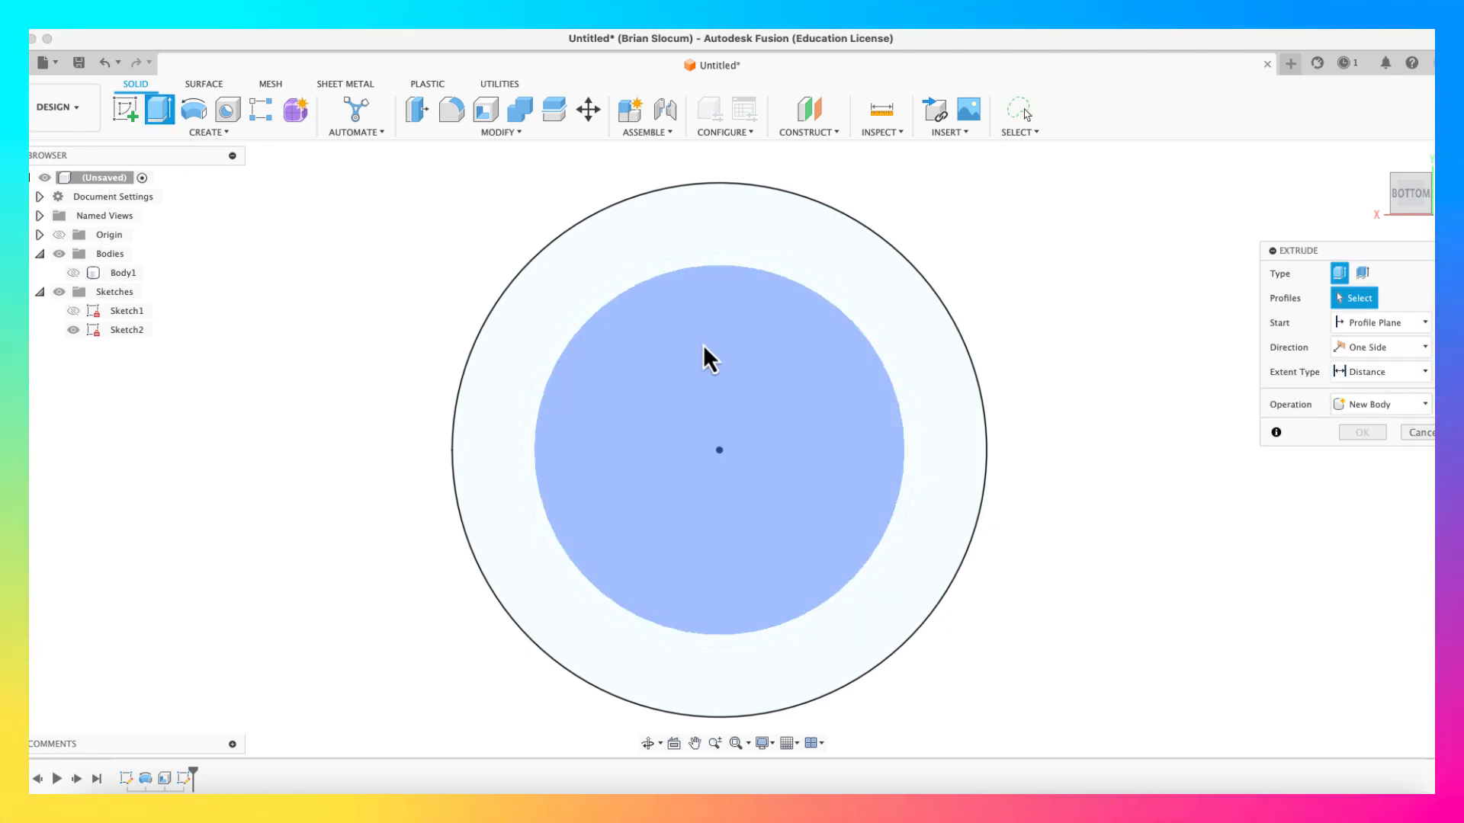
left_click(702, 345)
left_click(587, 318)
left_click(555, 300)
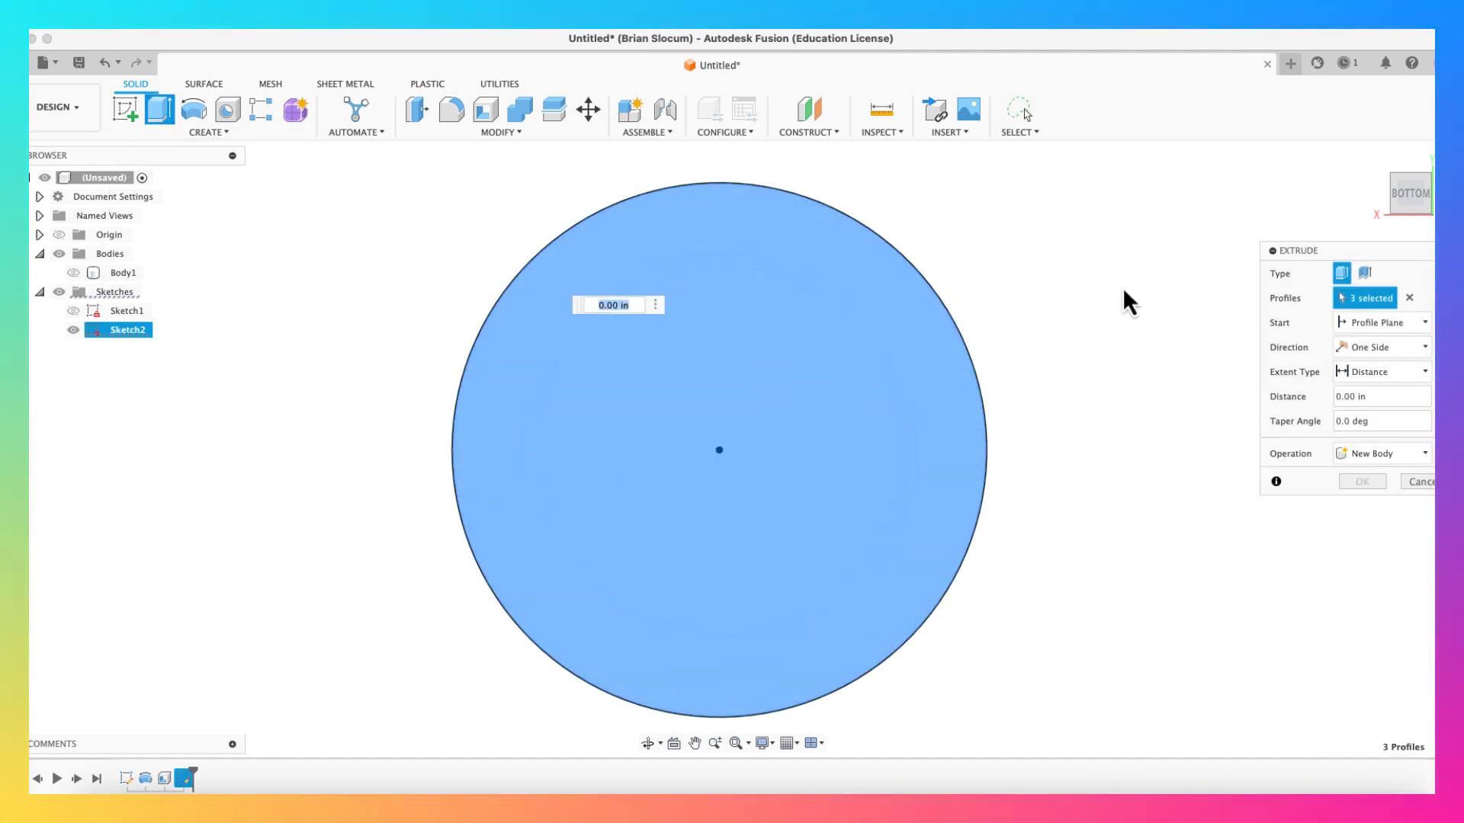
middle_click_drag(1123, 286, 1122, 427)
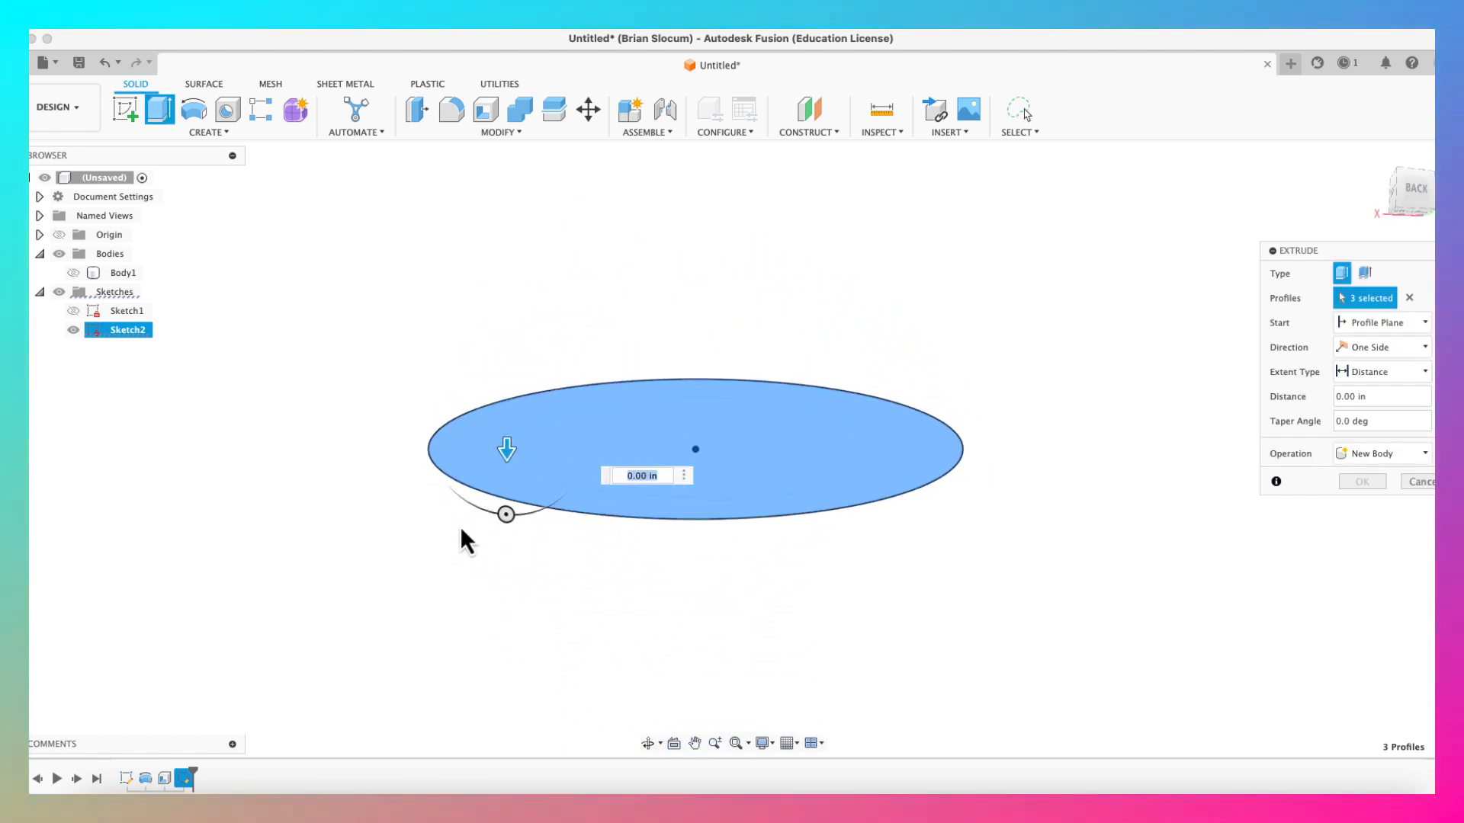
left_click_drag(508, 456, 507, 477)
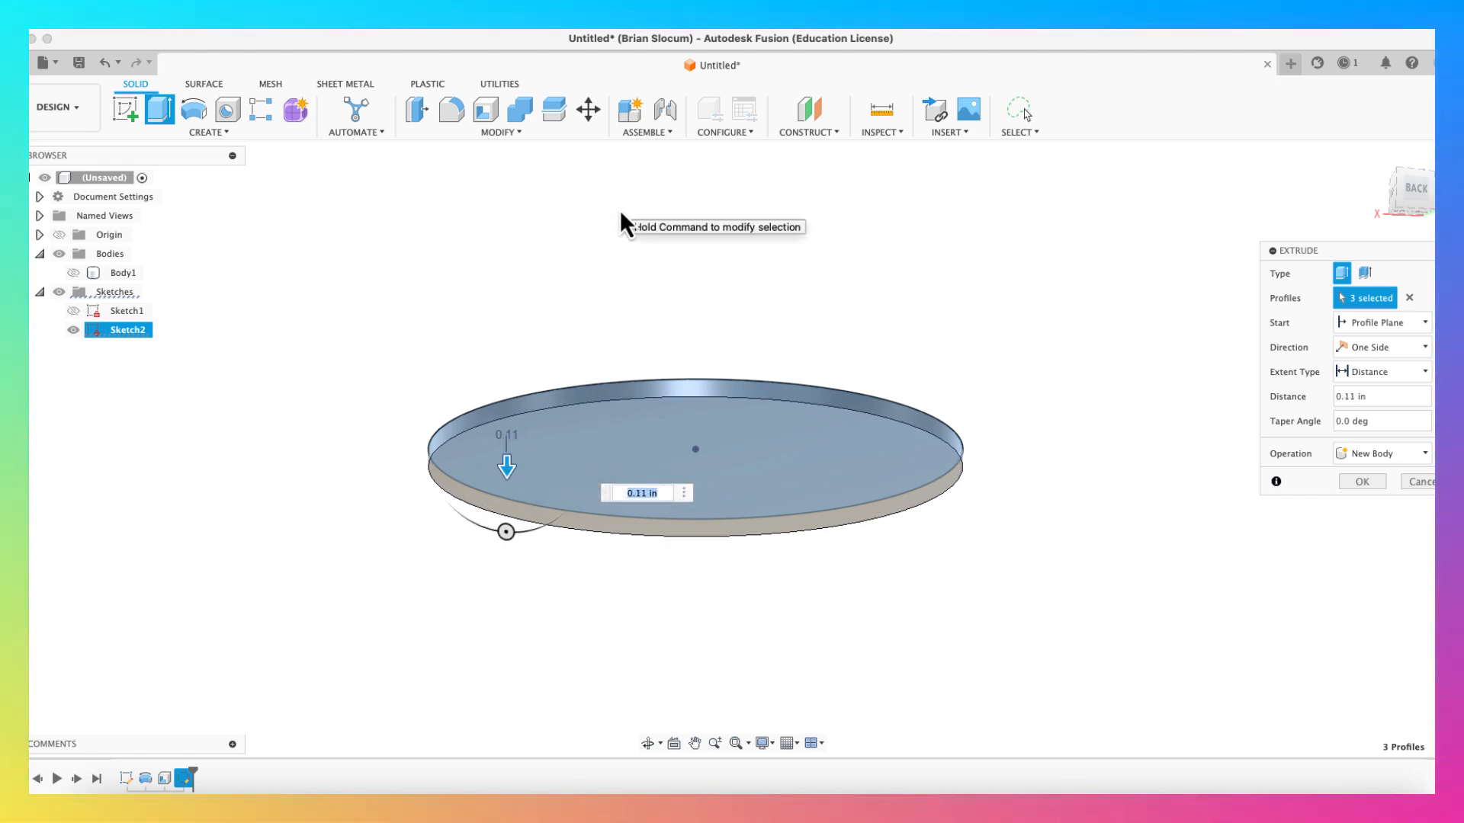
type(".125")
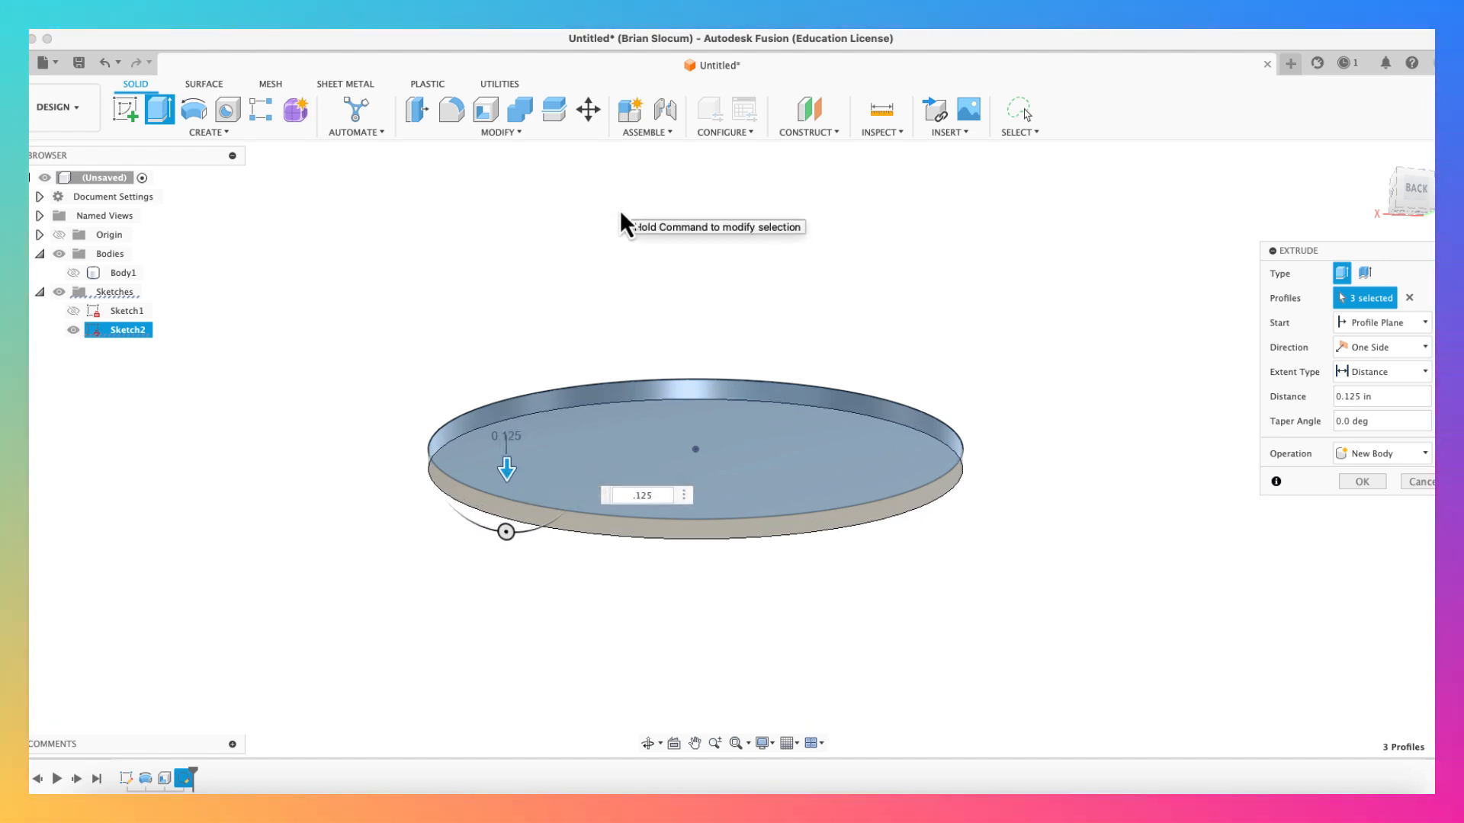
key("Return")
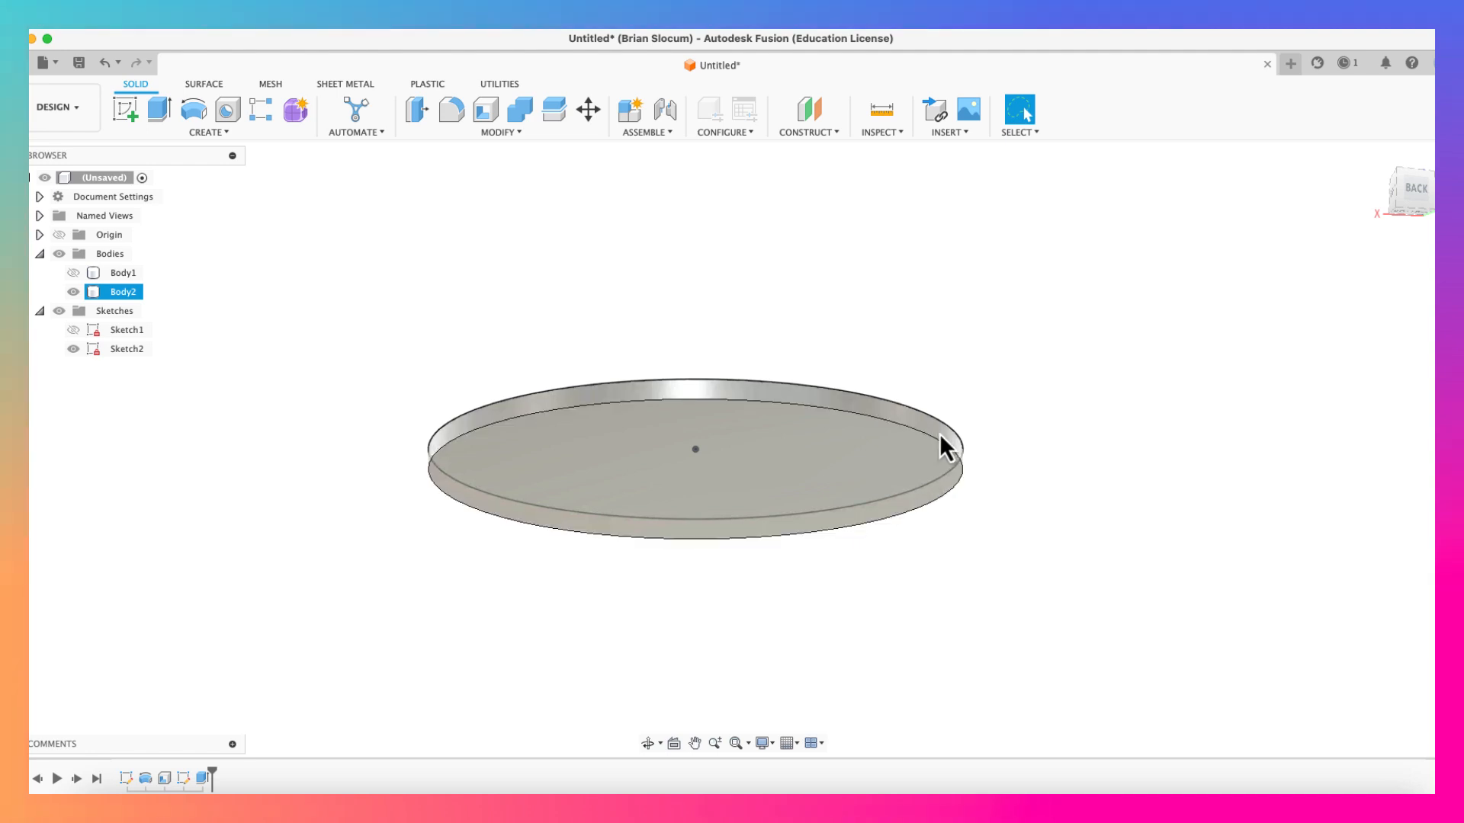
left_click(460, 431)
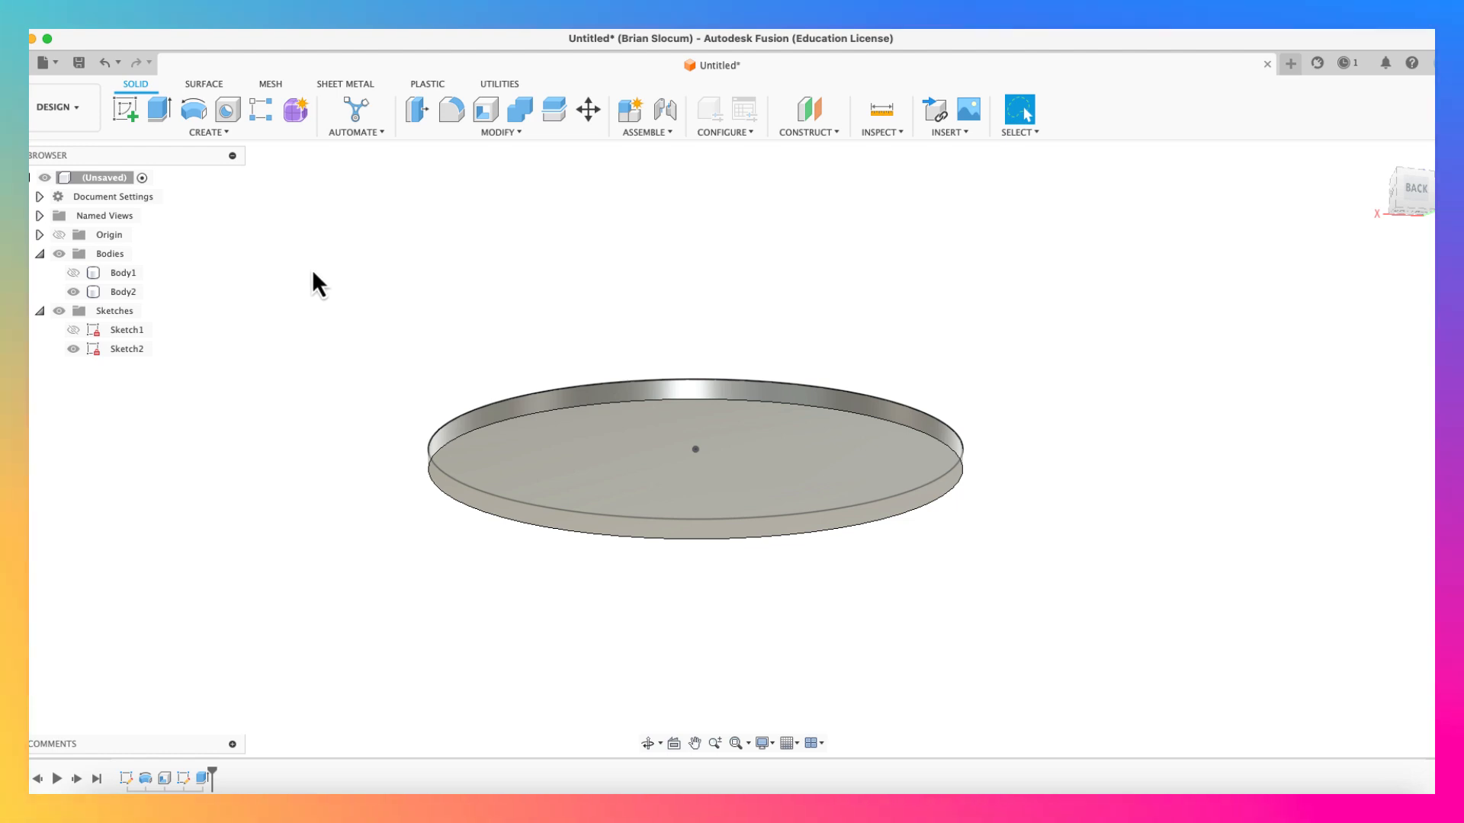
Step: Show the pot body and cut it from the disc with Combine, using the disc as target and keeping the tools
left_click(73, 275)
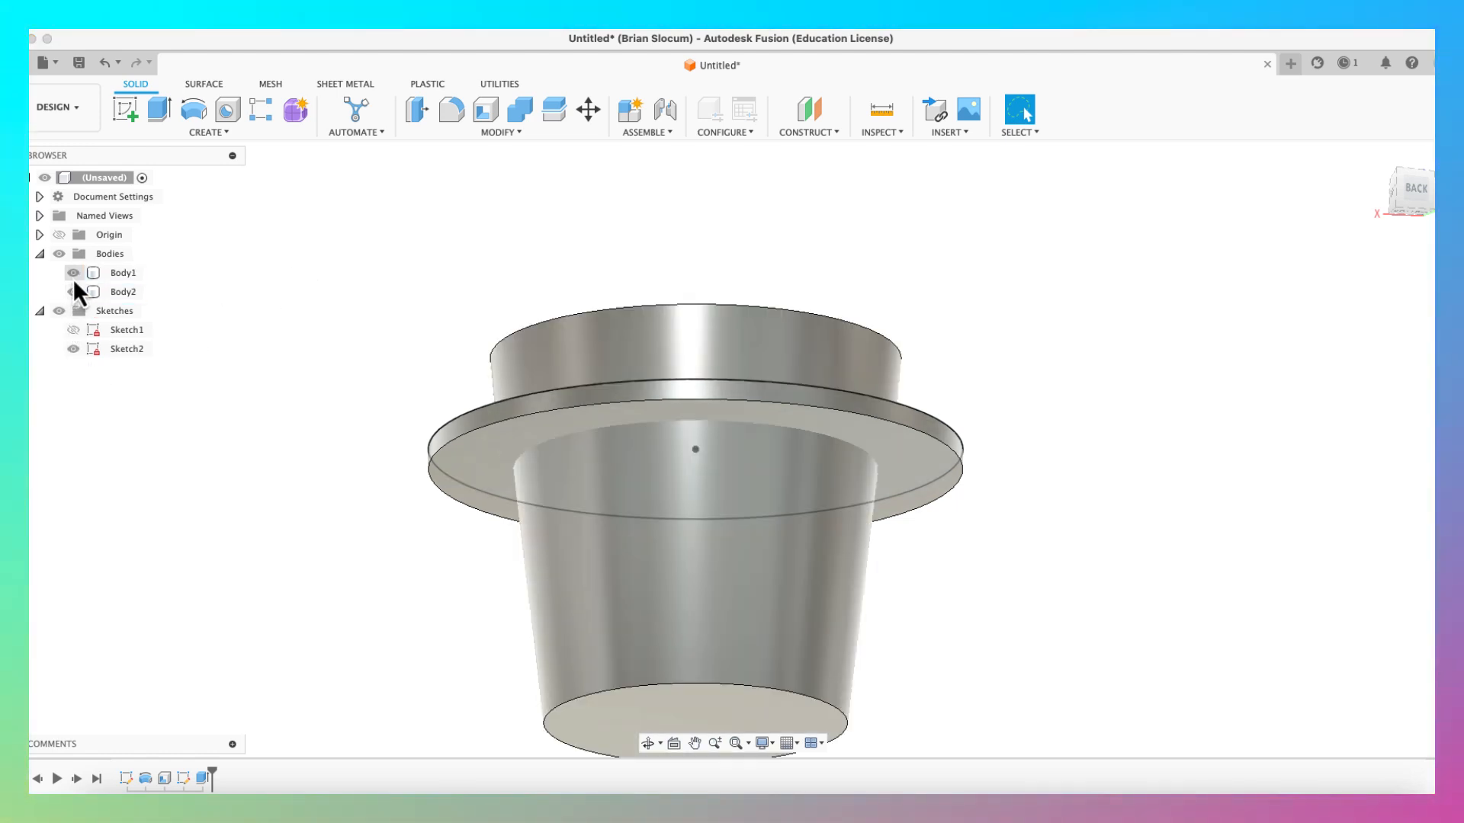
left_click(523, 116)
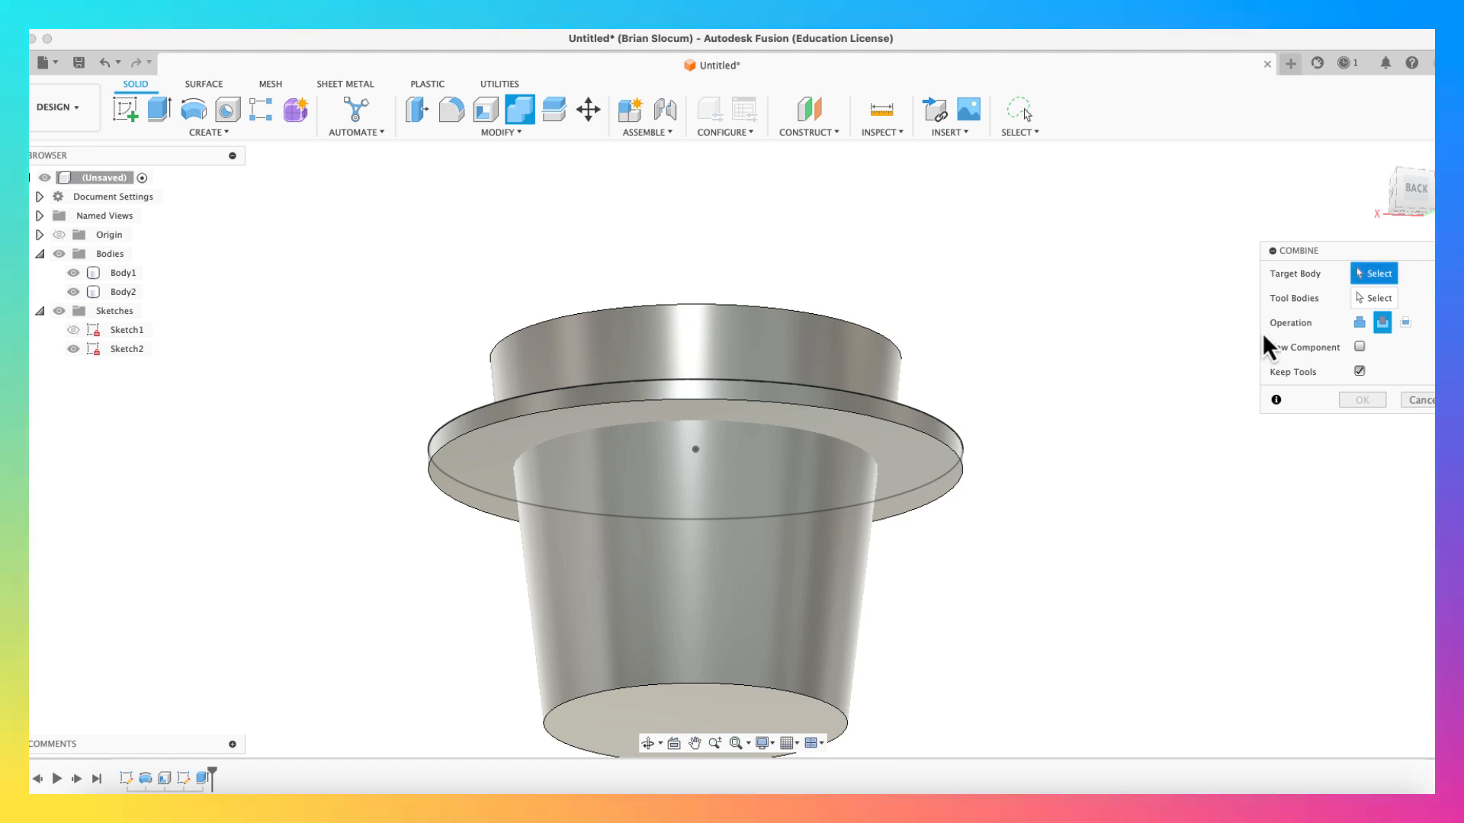
left_click(942, 448)
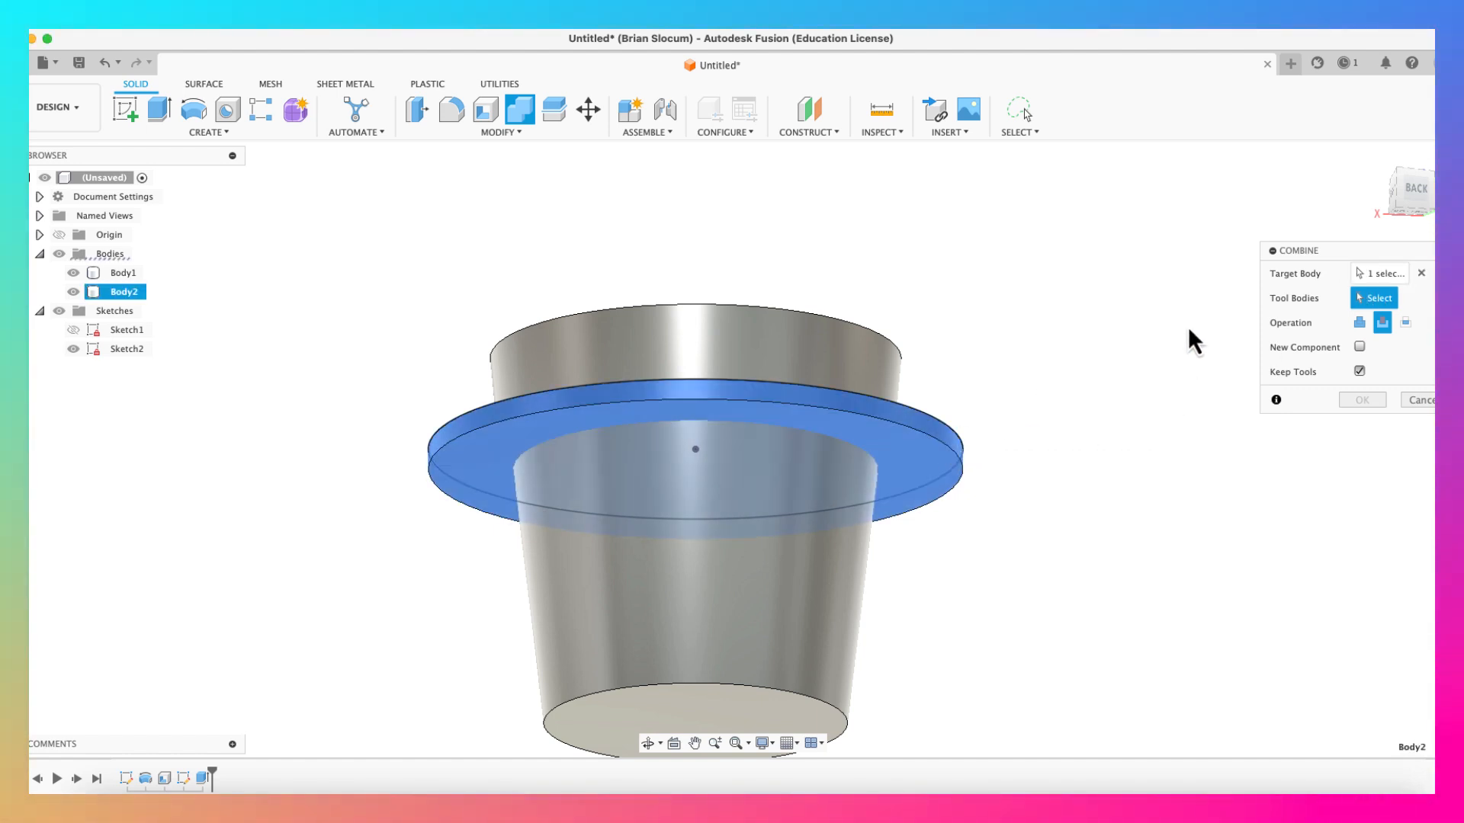
left_click(834, 326)
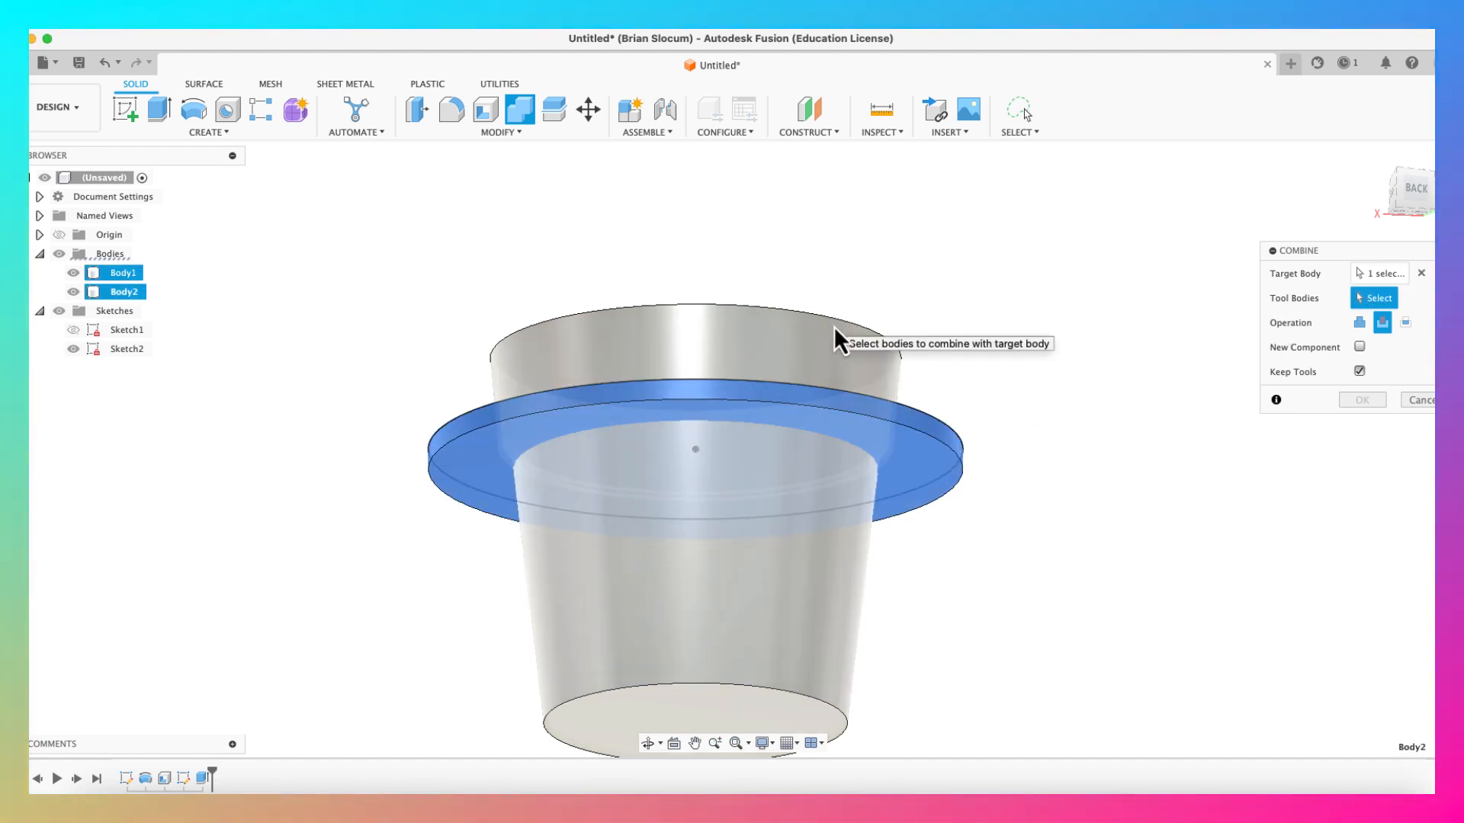
left_click(834, 326)
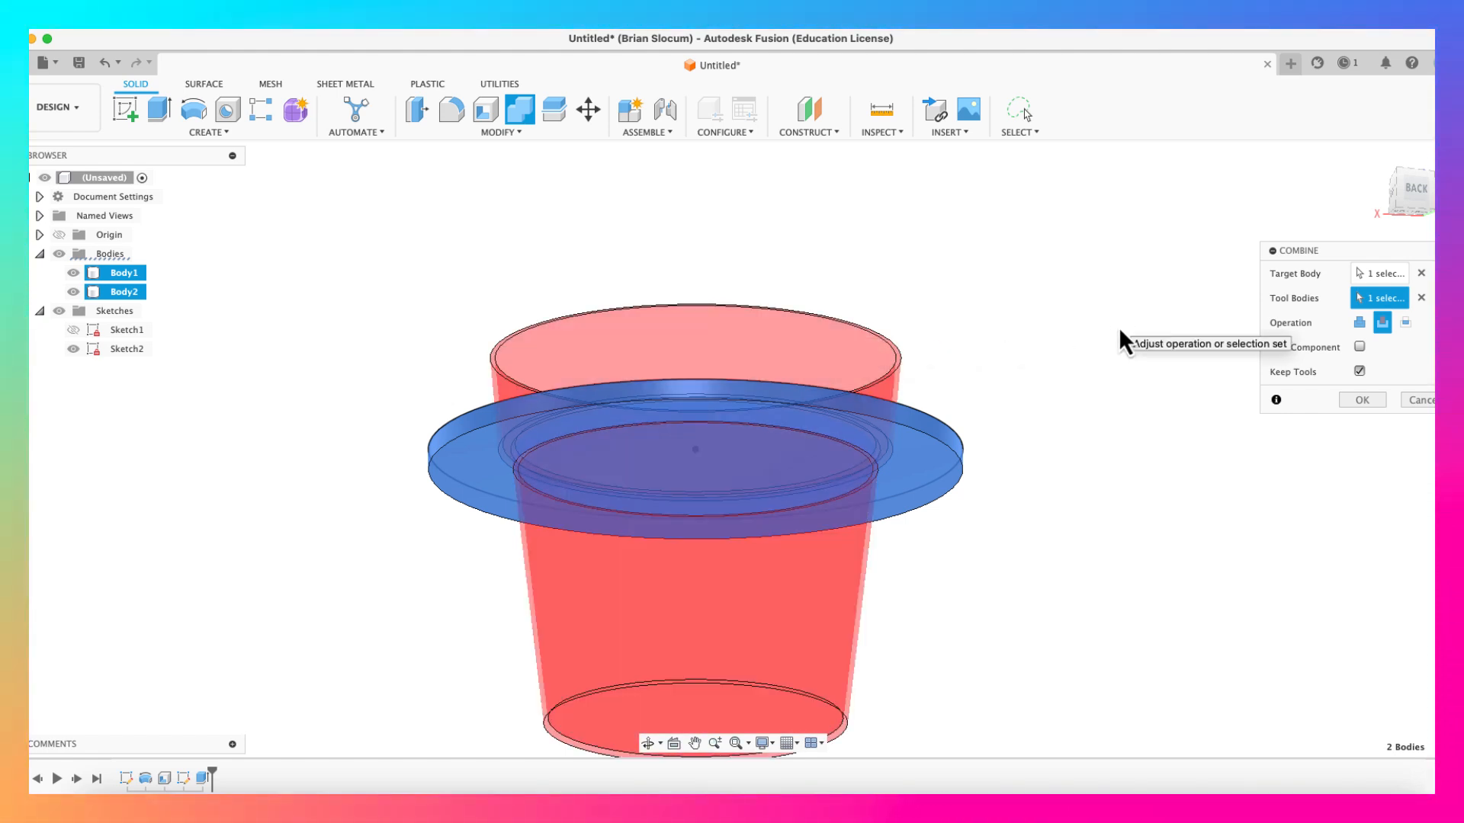
left_click(1380, 402)
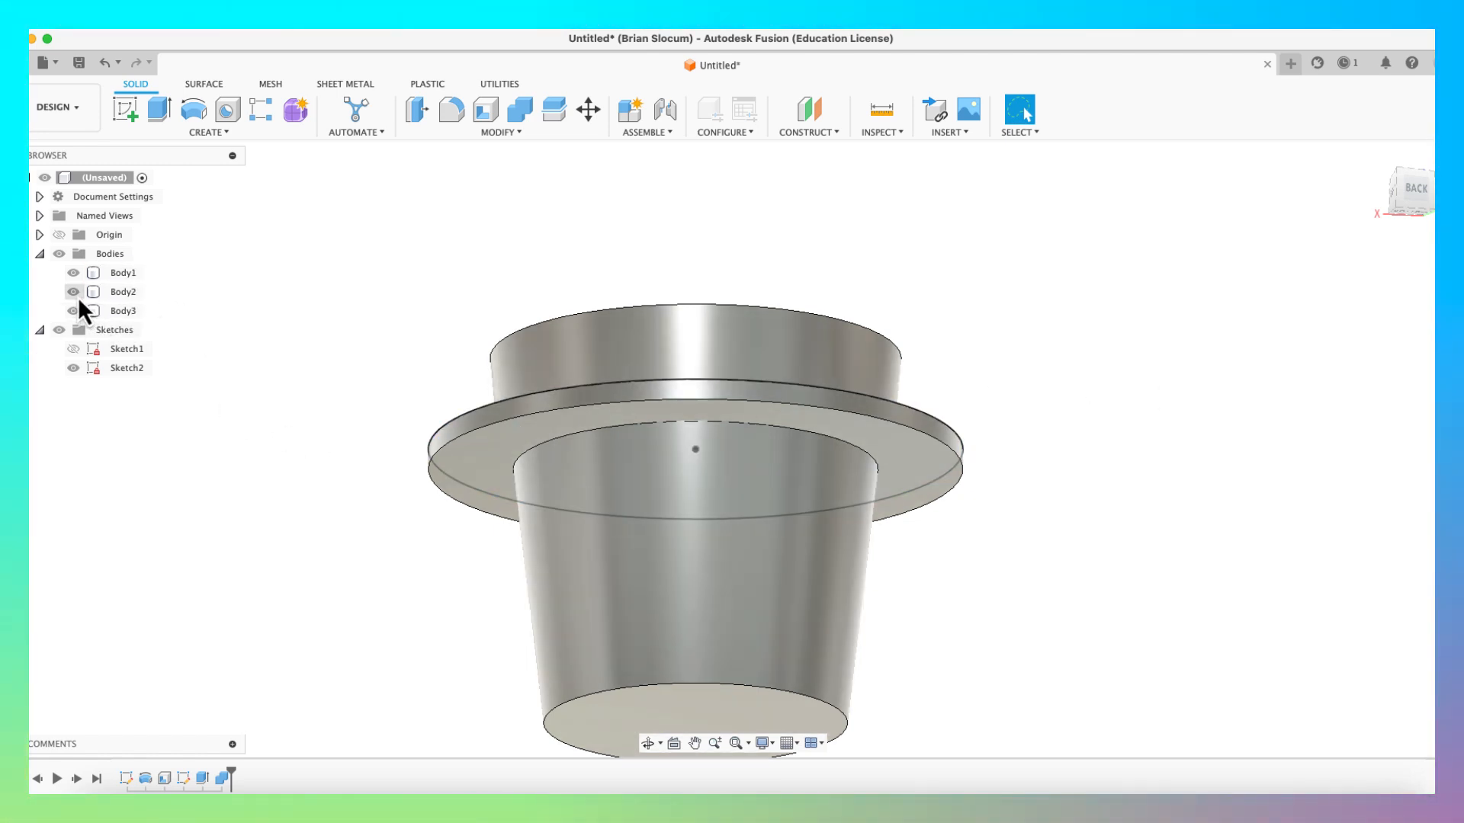
Step: Hide the pot body and the uncut disc so only the cut ring, Body3, is displayed
left_click(73, 292)
left_click(73, 273)
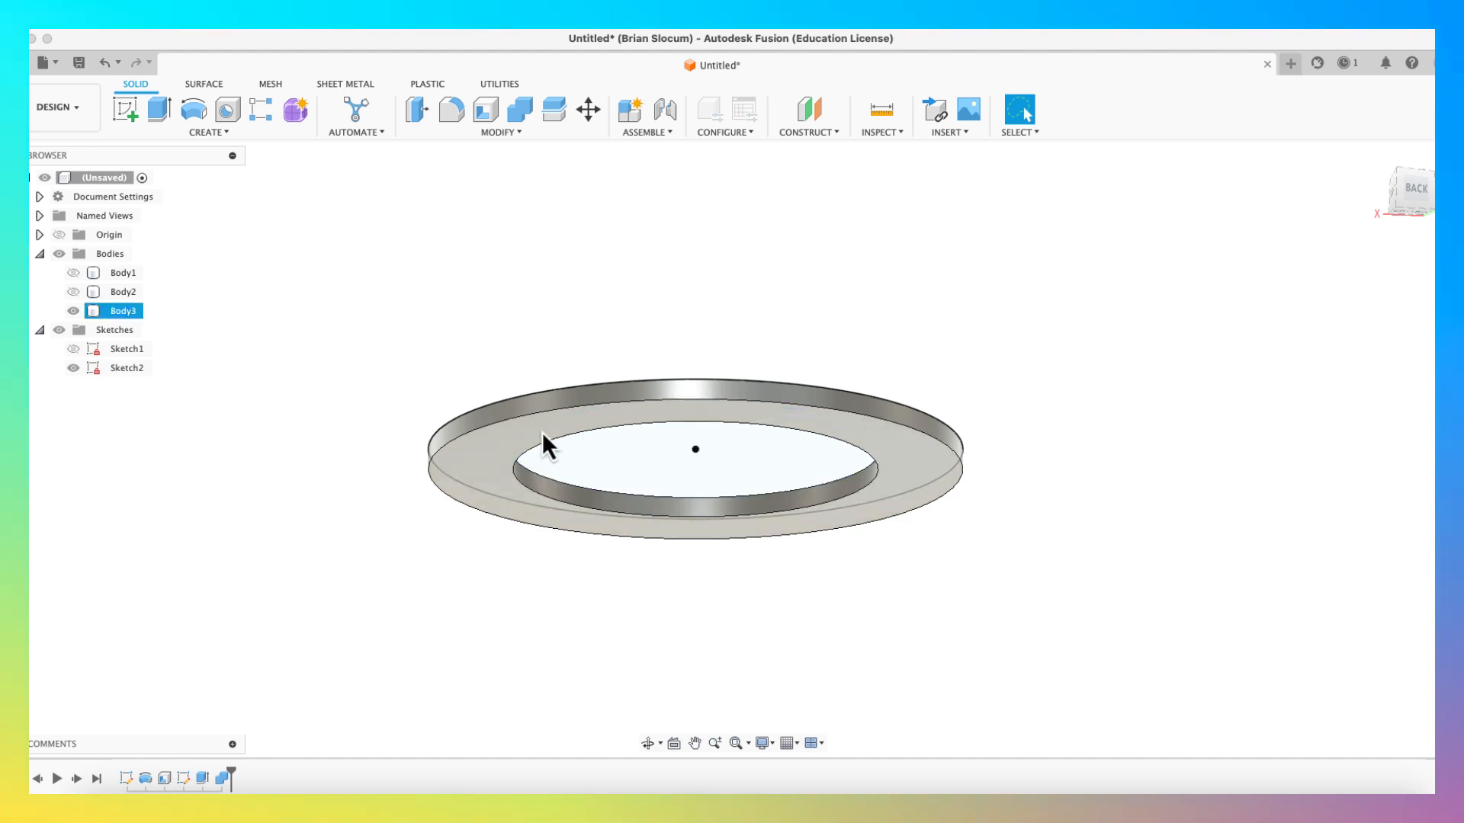
left_click(590, 462)
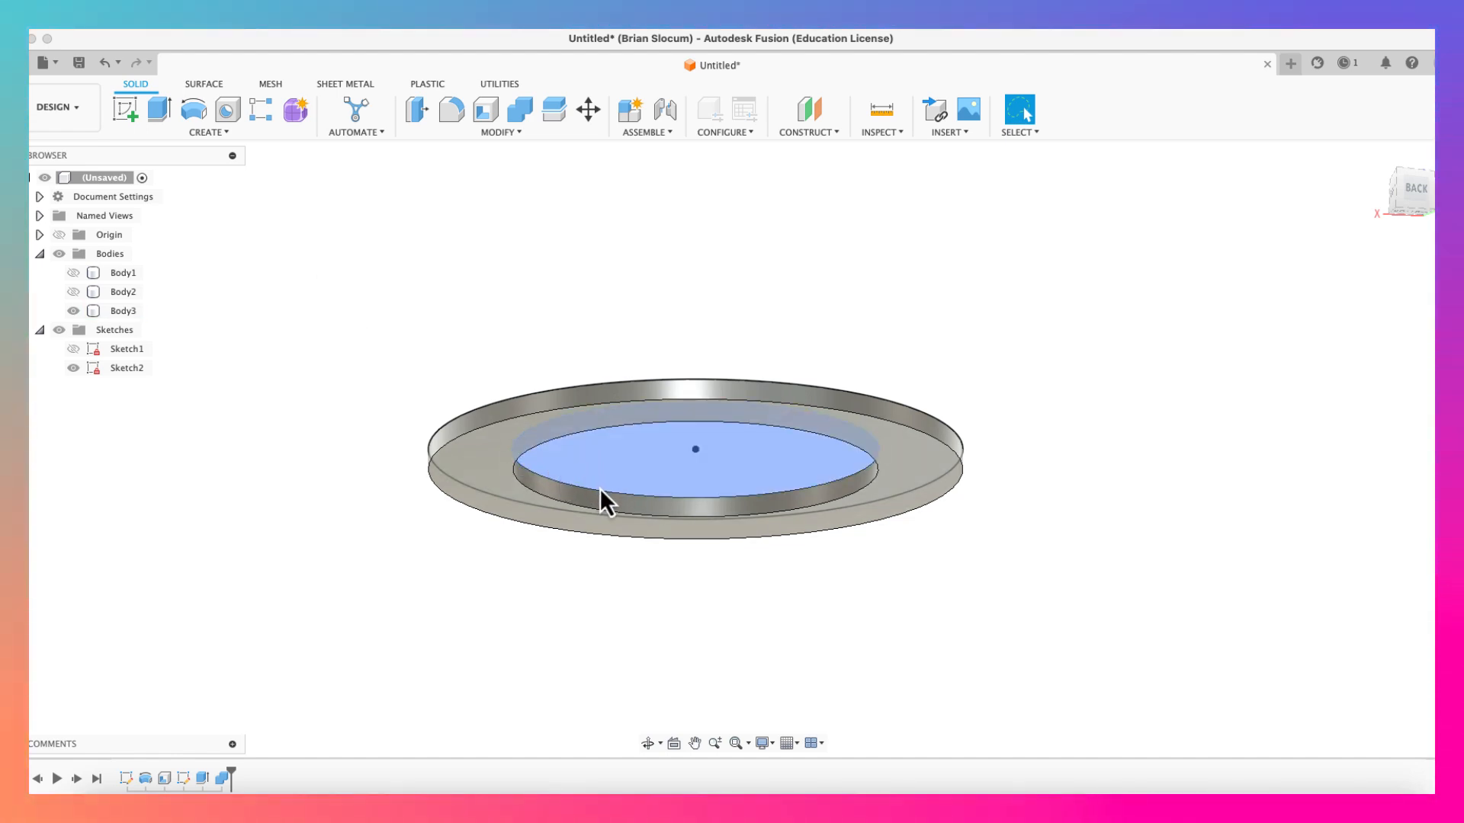
Step: Show the uncut disc and pot bodies, Body2 and Body1, together with the cut ring
left_click(616, 573)
middle_click_drag(616, 573, 620, 610, "shift")
left_click(539, 441)
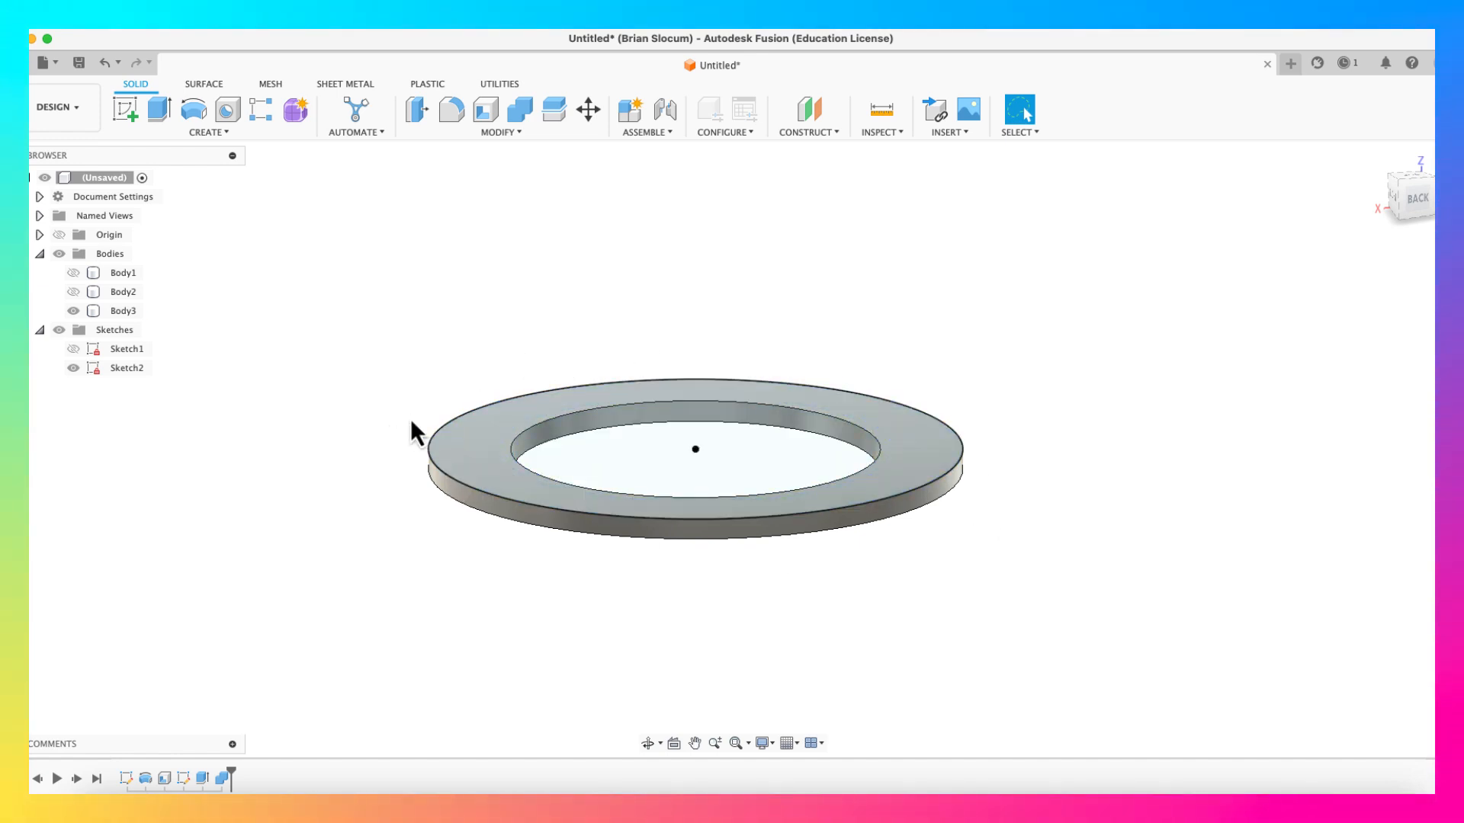
left_click(71, 294)
left_click(73, 273)
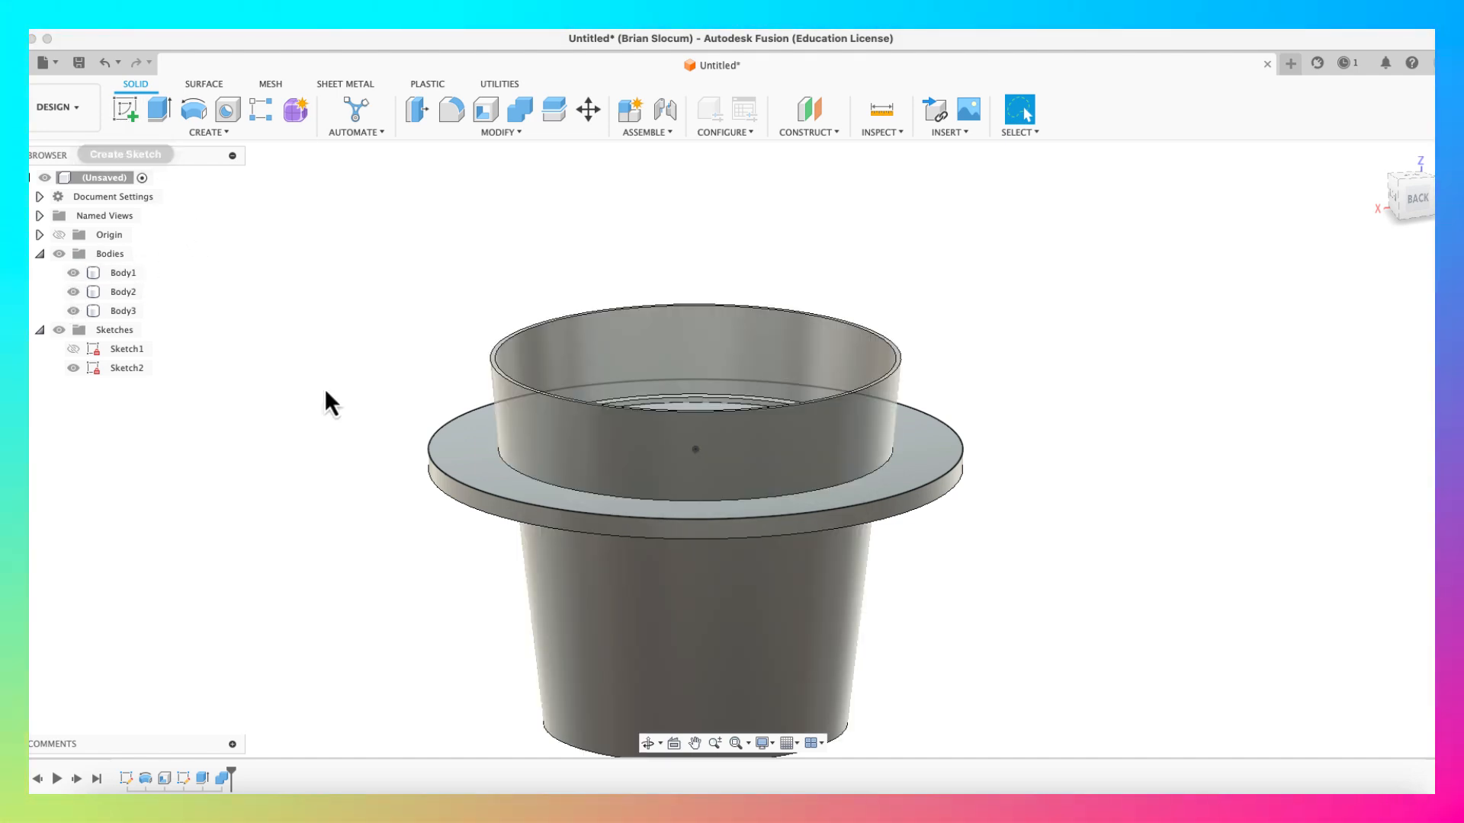
Step: Start a sketch on the horizontal origin plane and draw a circle about 0.5 in across just outside the ring's edge
scroll(361, 421, "up", 2)
scroll(363, 416, "down", 5)
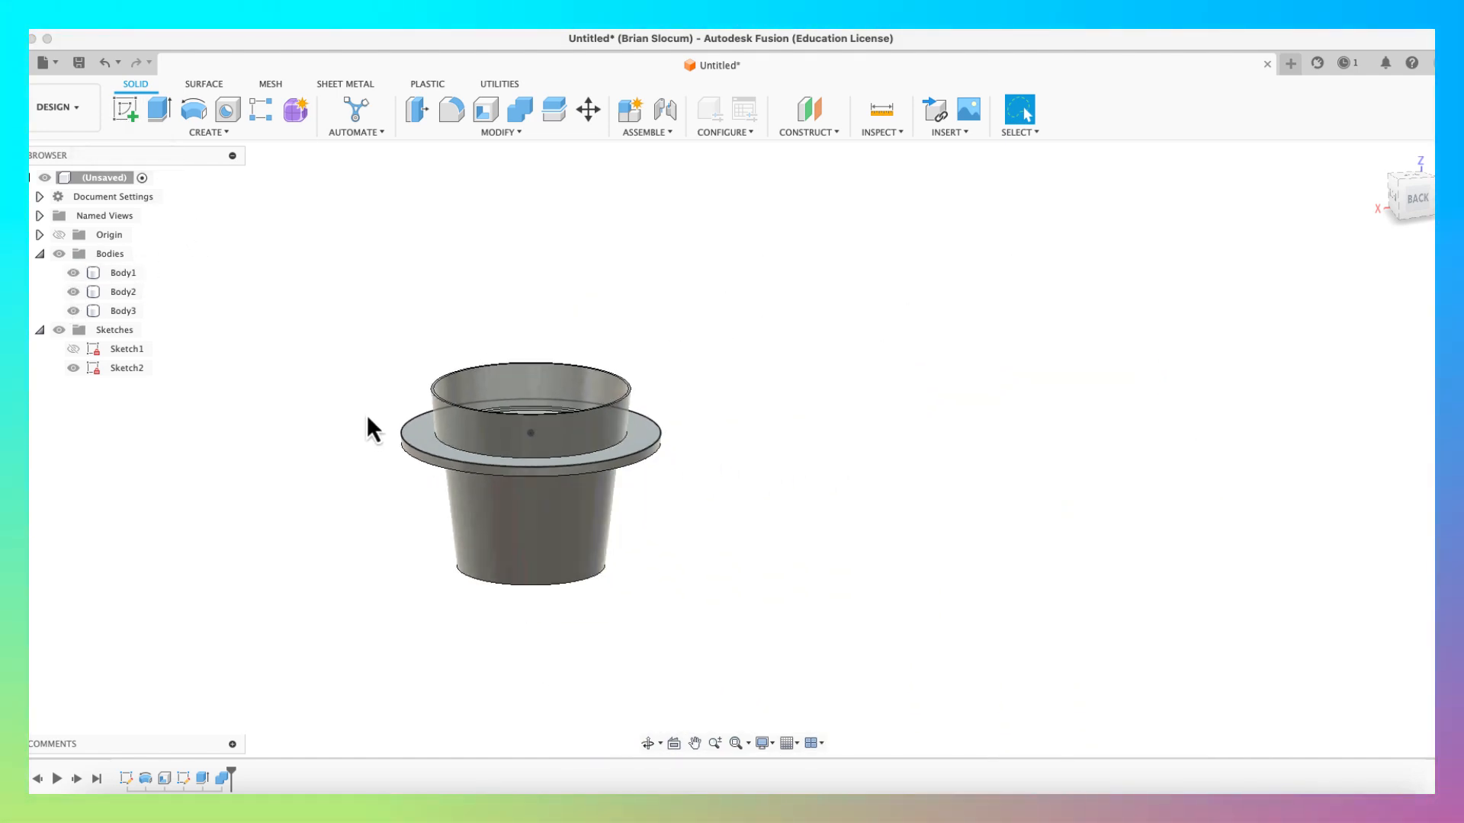
left_click(125, 111)
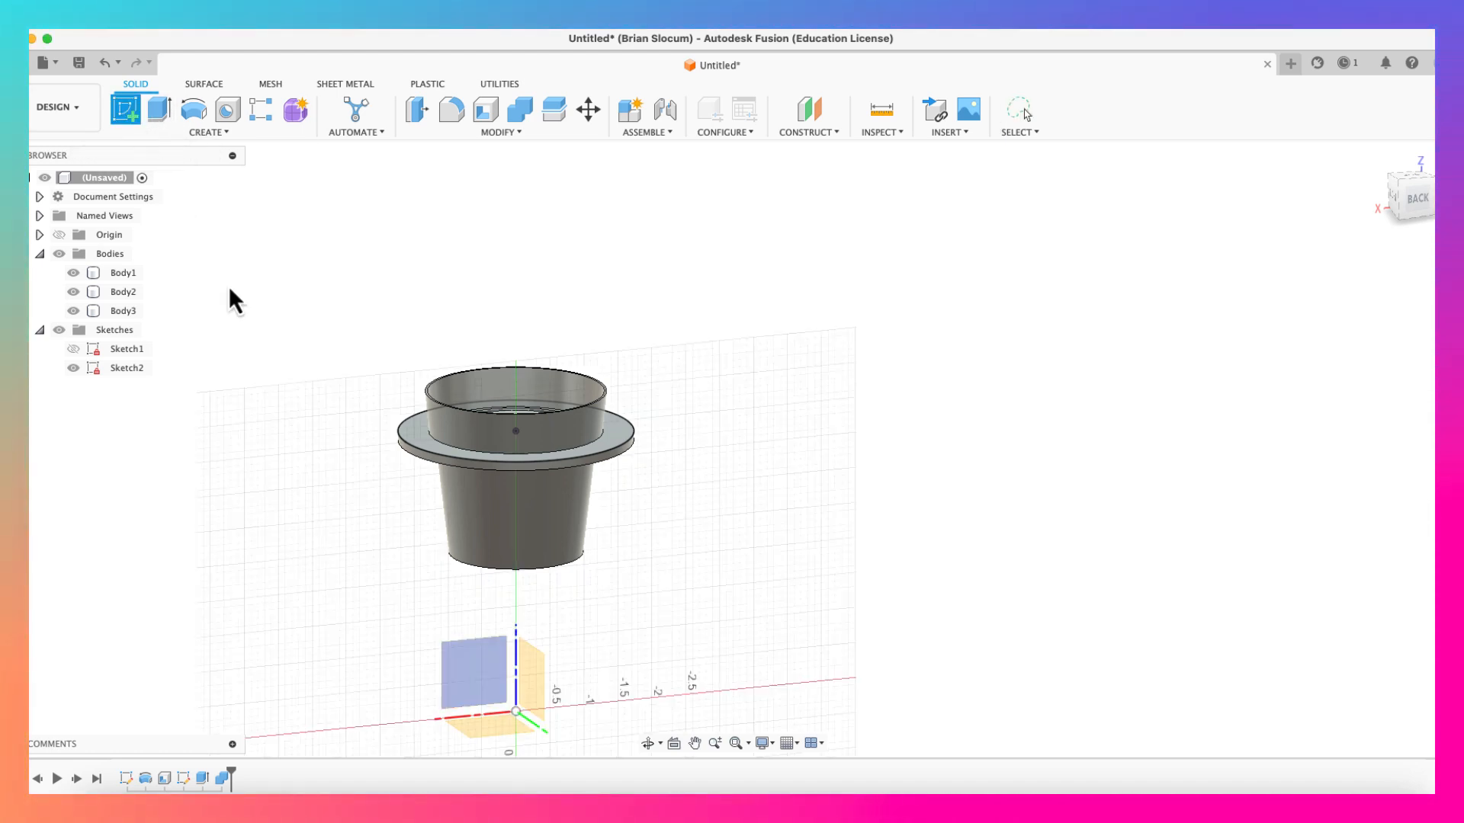
left_click(497, 734)
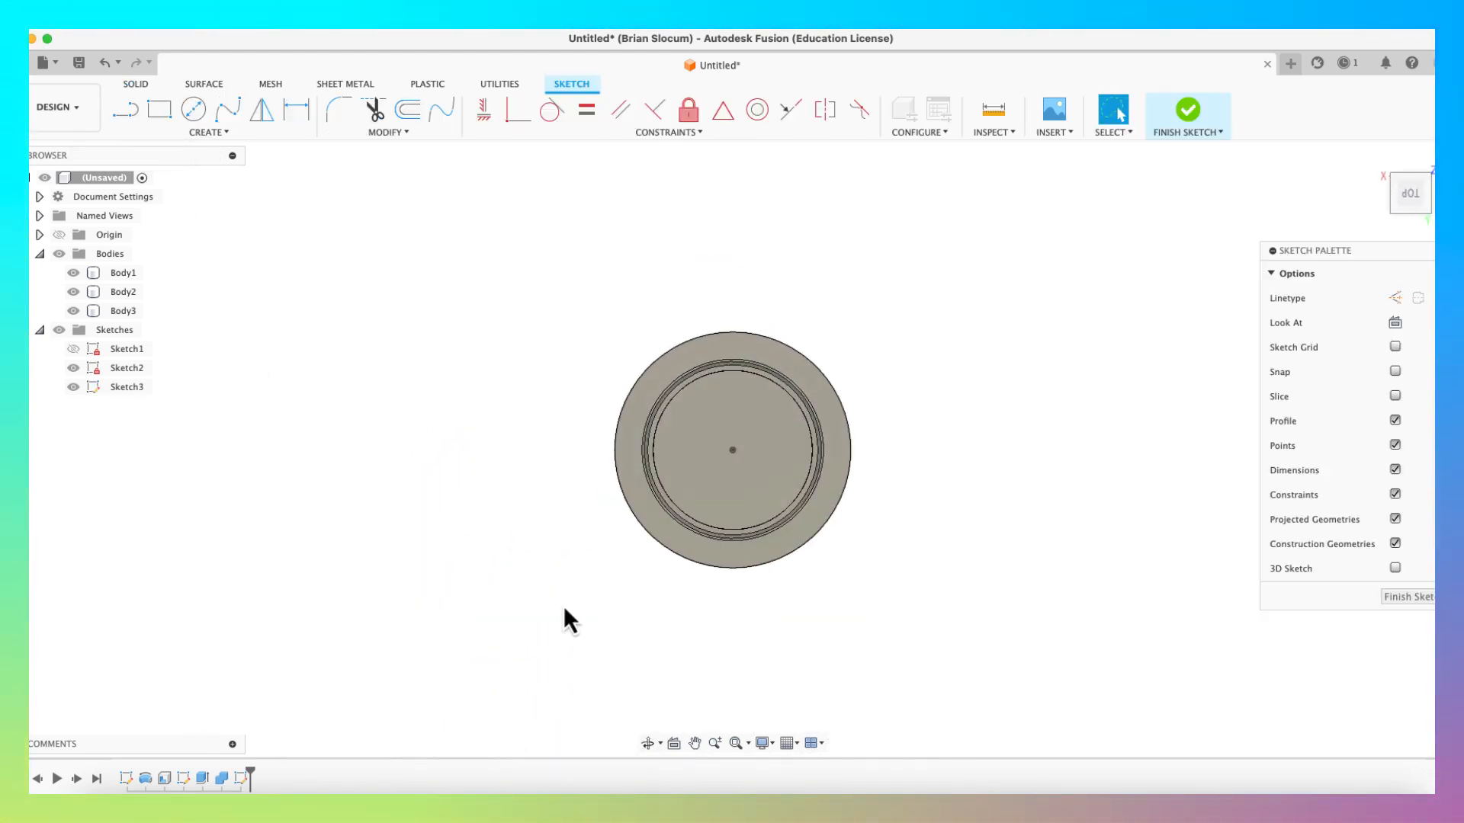
left_click(194, 109)
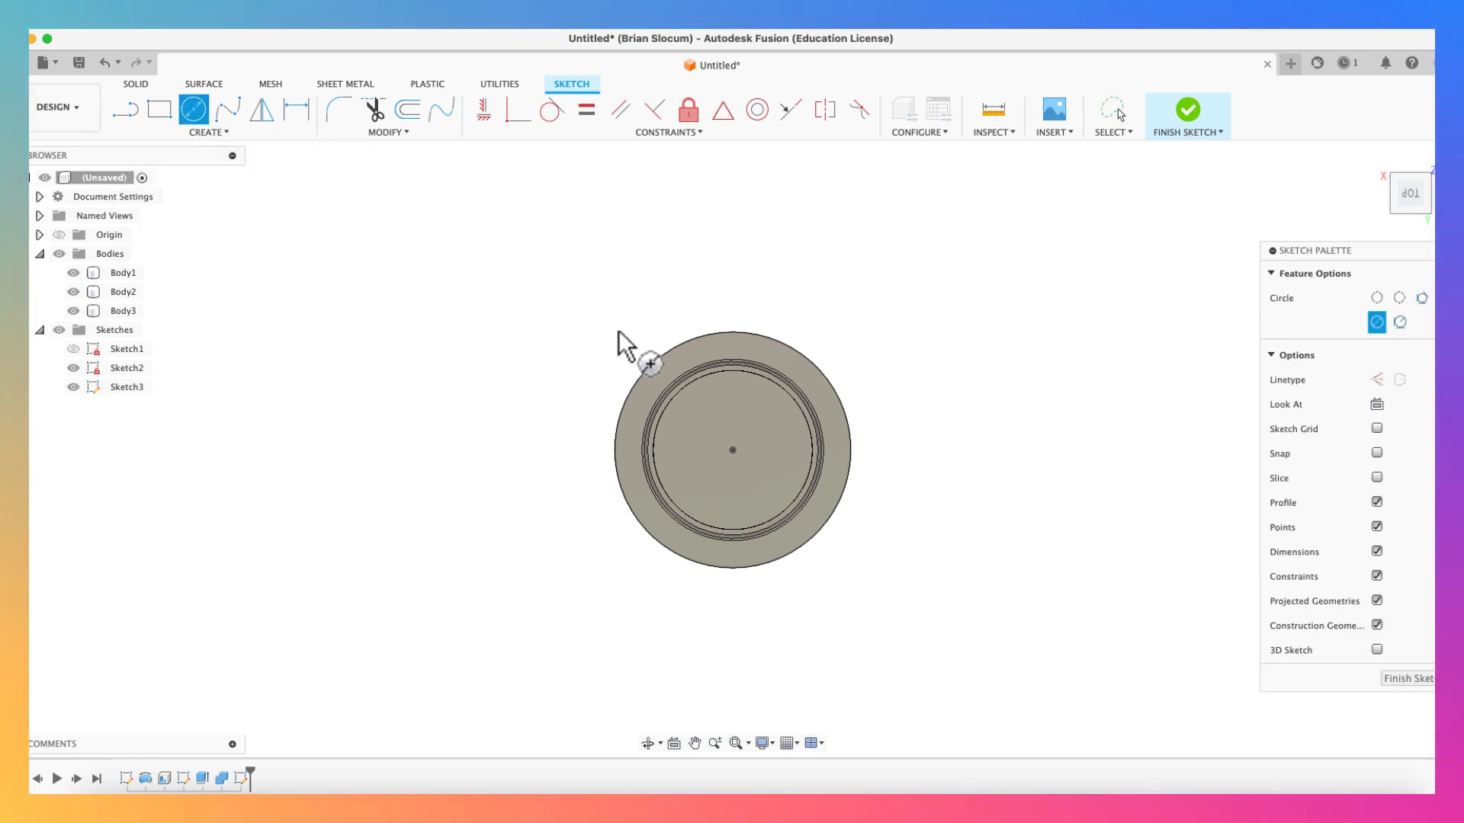
left_click(617, 331)
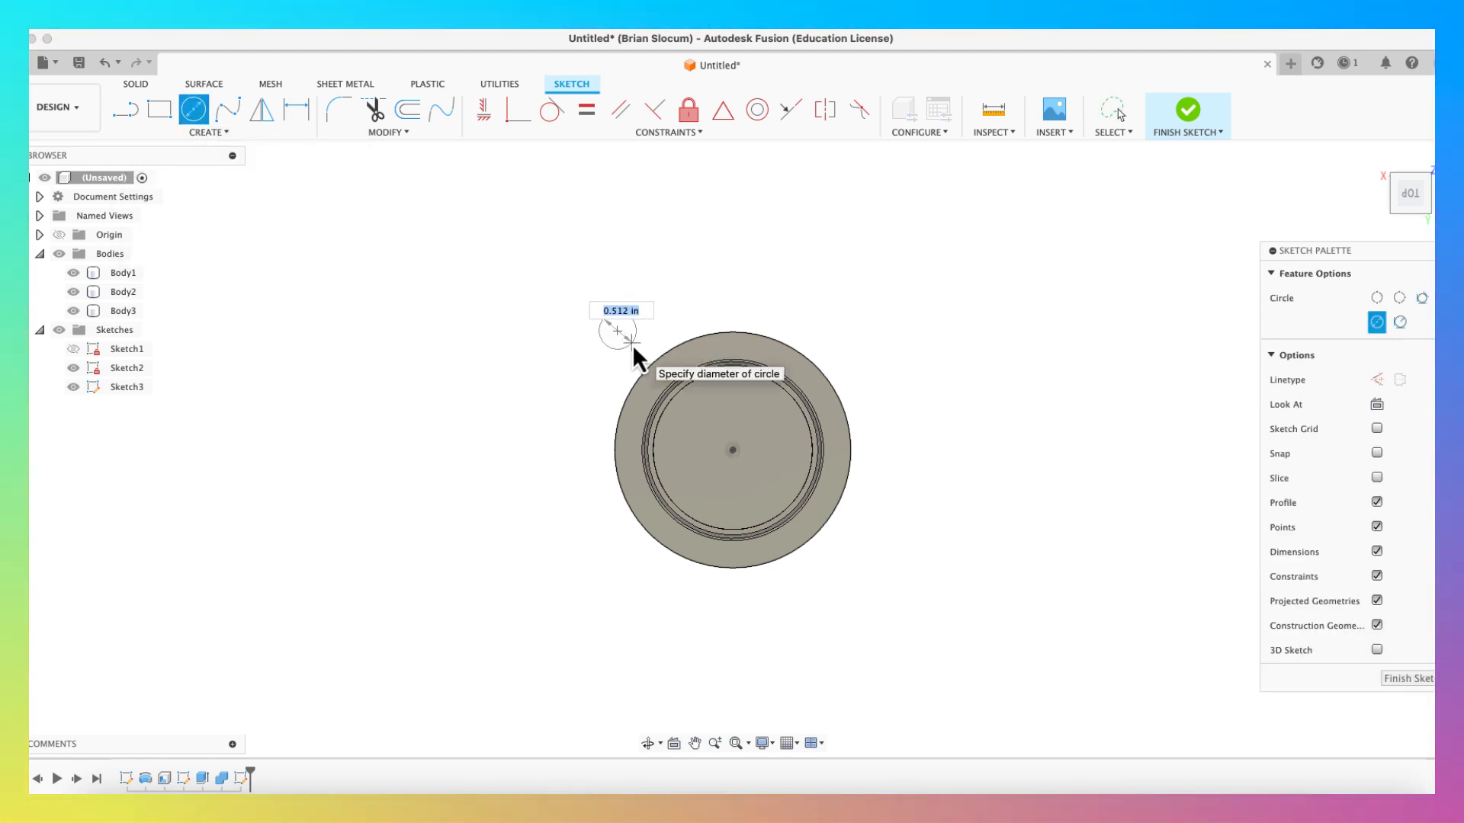
left_click(634, 340)
Step: Dimension the small circle's diameter as 0.5 in
left_click(297, 111)
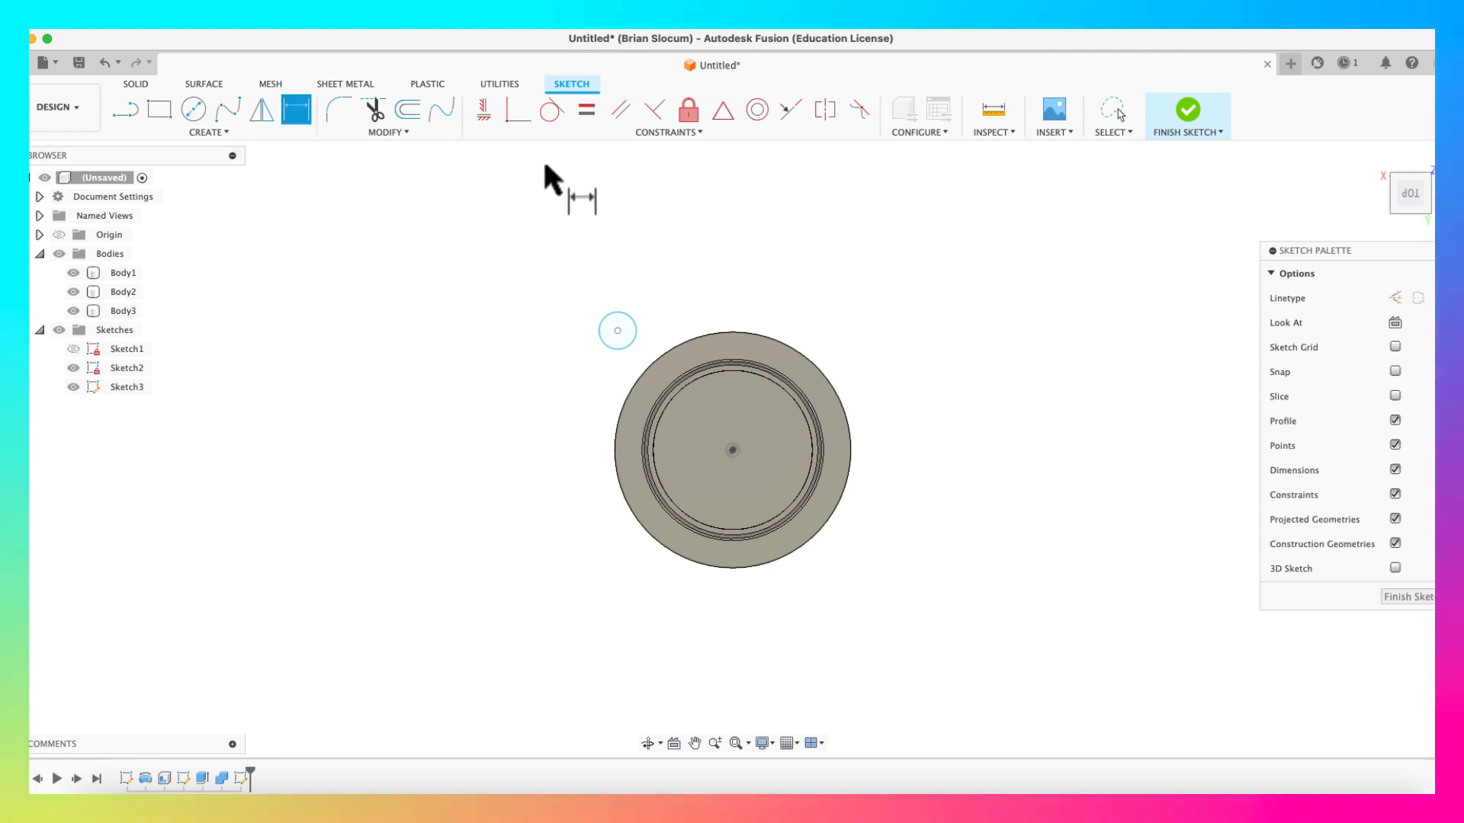
left_click(630, 315)
left_click(640, 305)
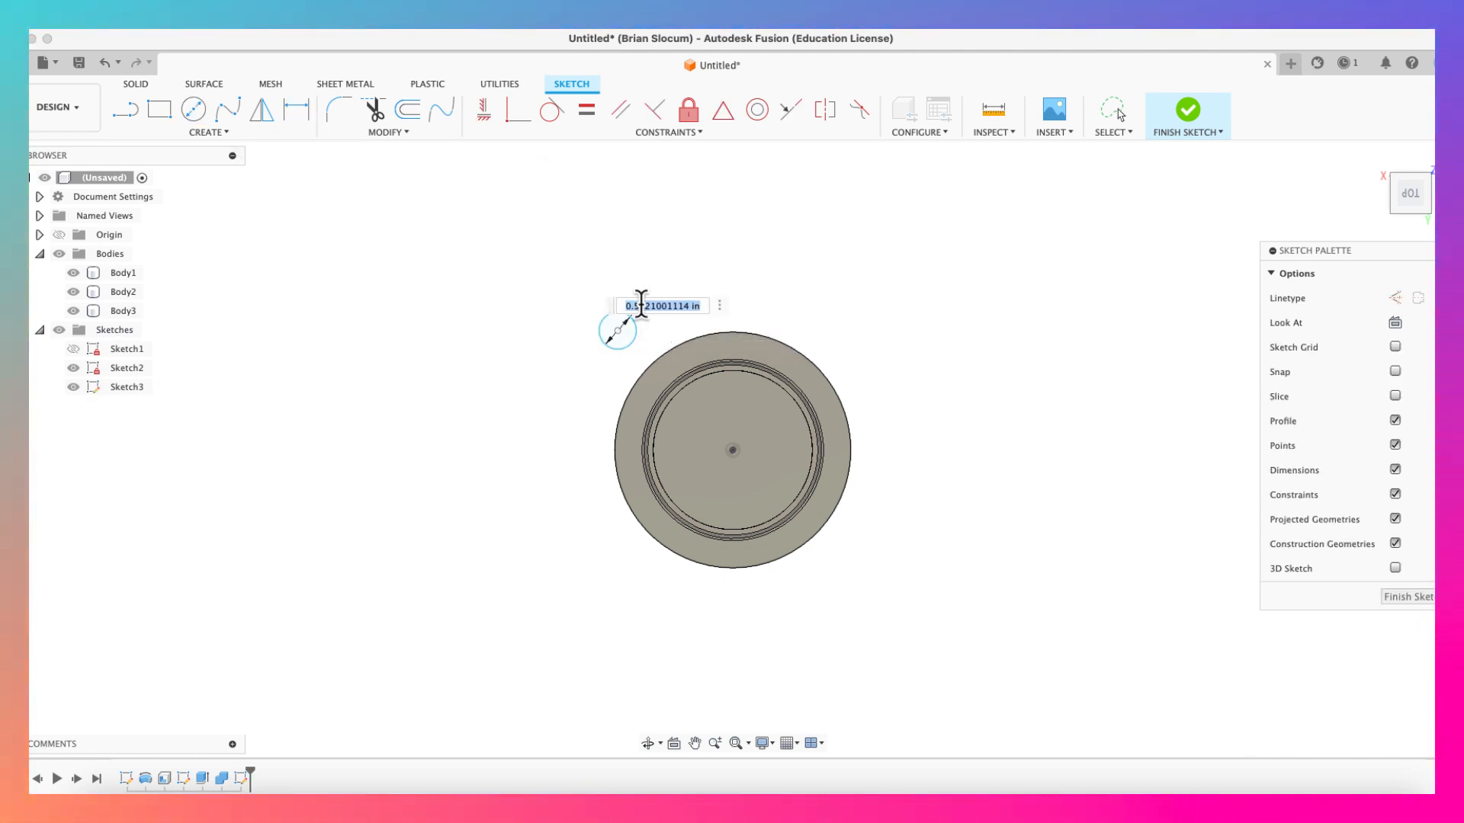
key("BackSpace")
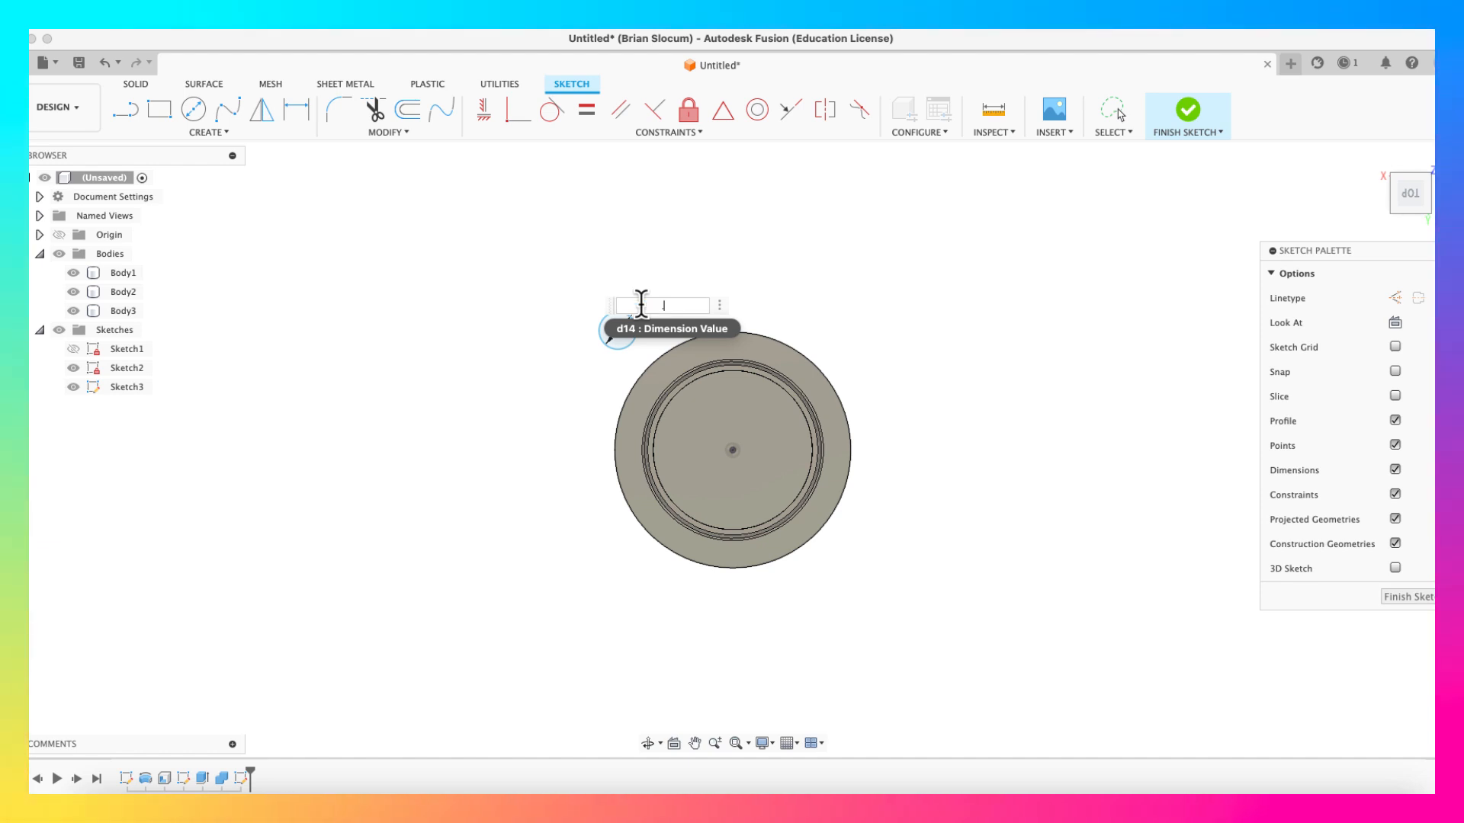
type(".5")
key("Return")
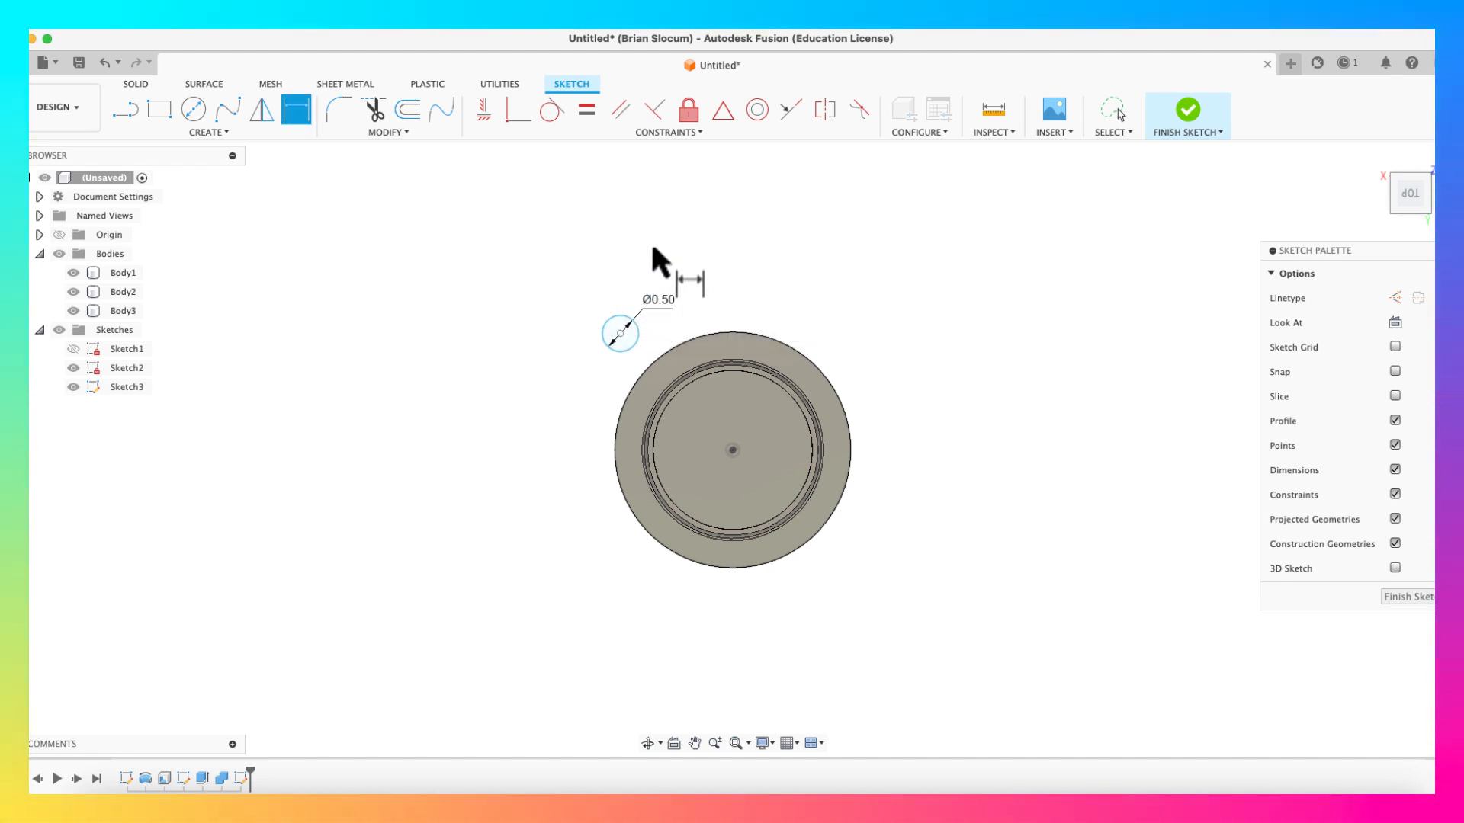
key("Escape")
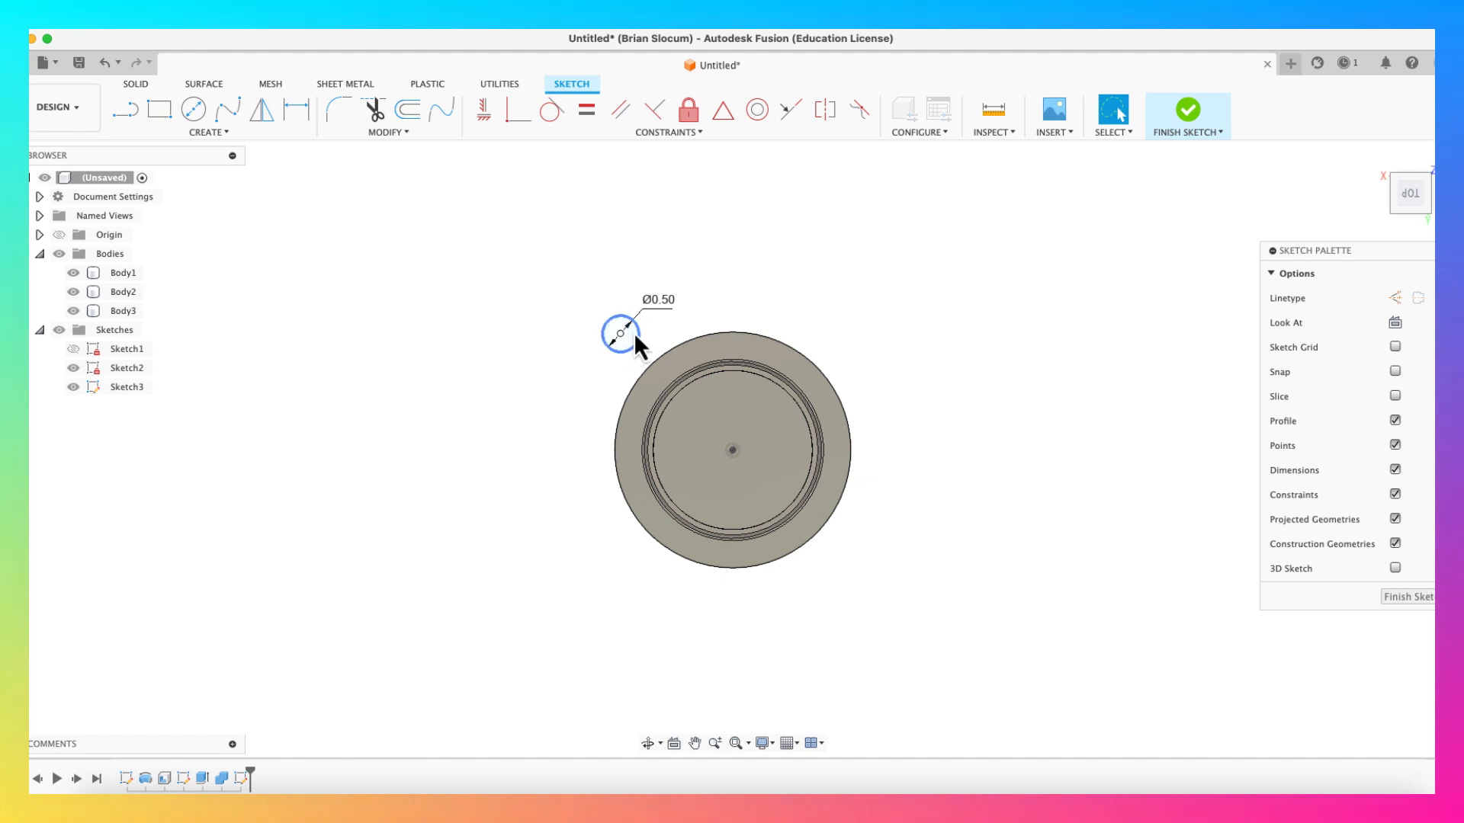
Step: Move the small circle above the ring in the sketch view and align its centre vertically with the ring's centre point
left_click_drag(633, 333, 751, 278)
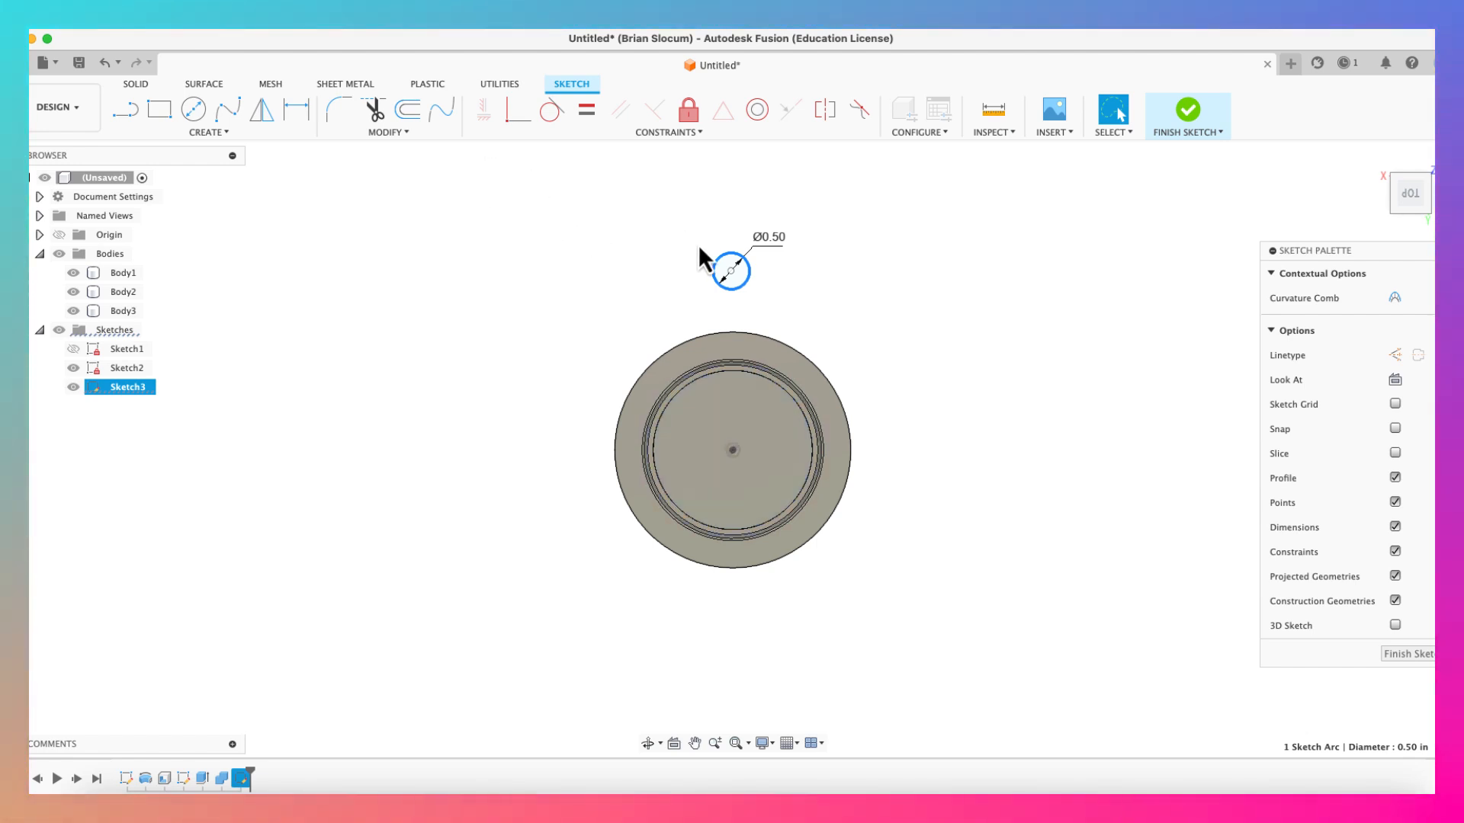
left_click(732, 273)
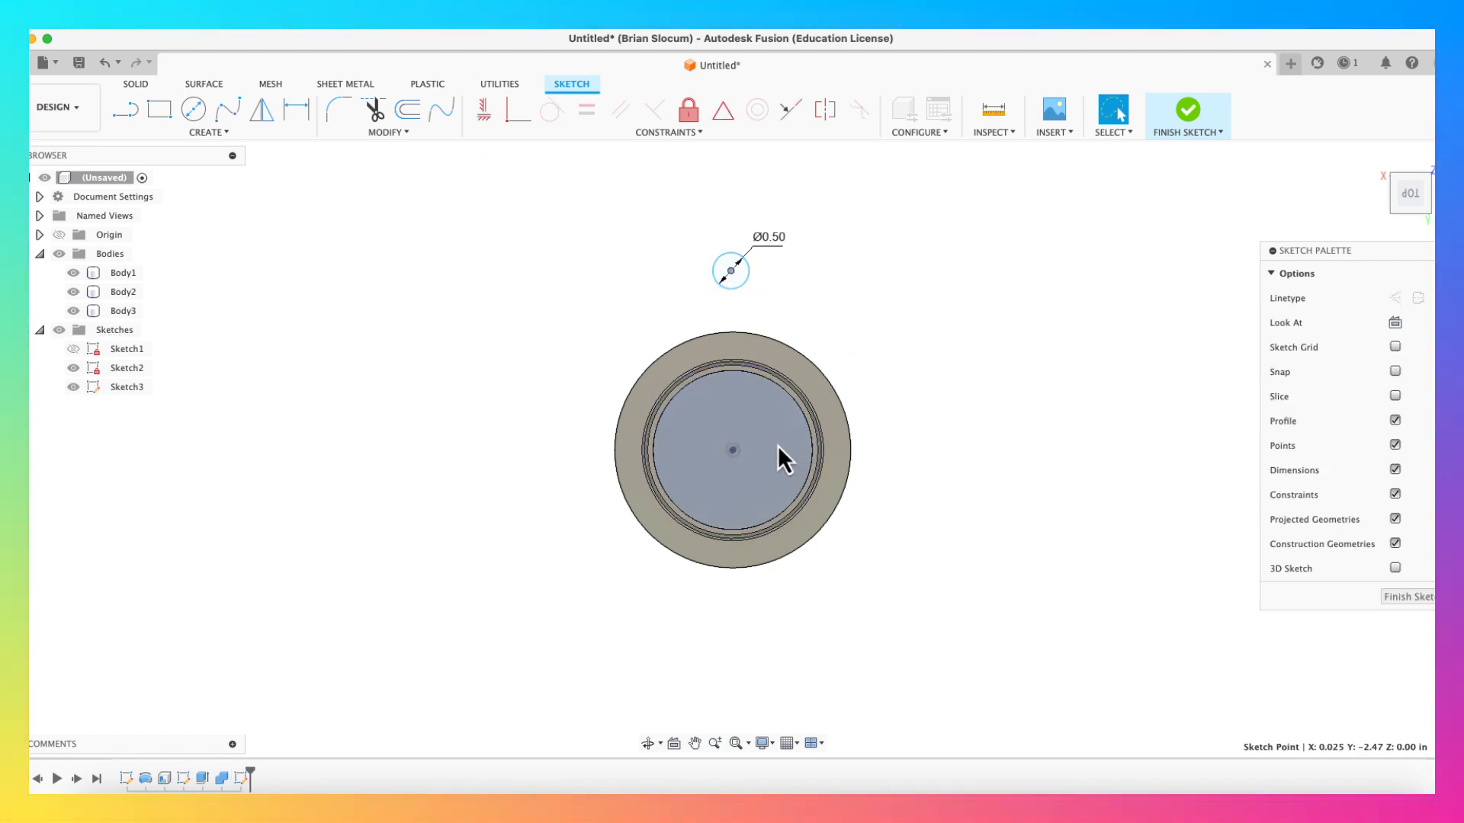
left_click(733, 451, "shift")
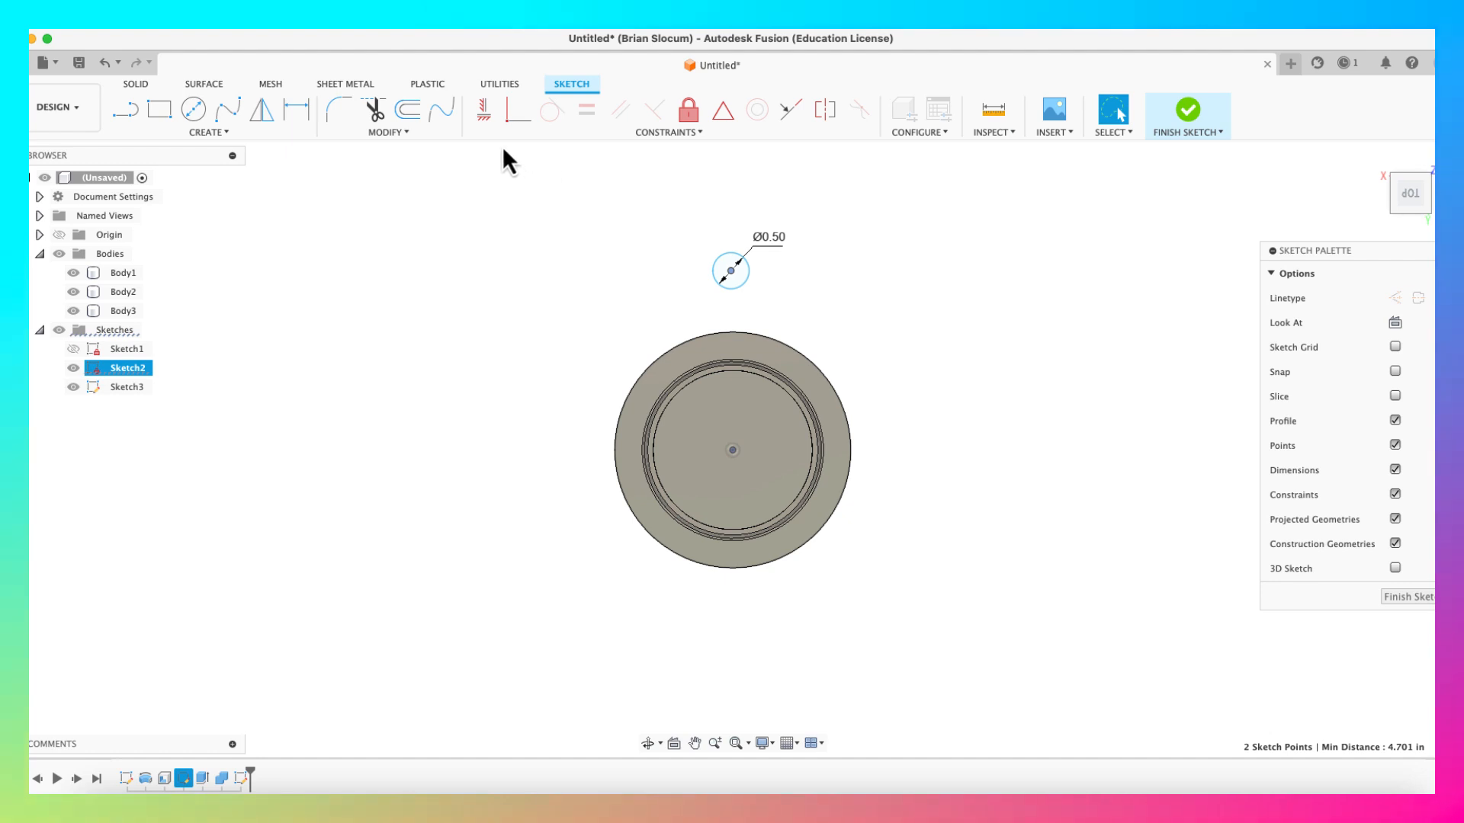
left_click(487, 115)
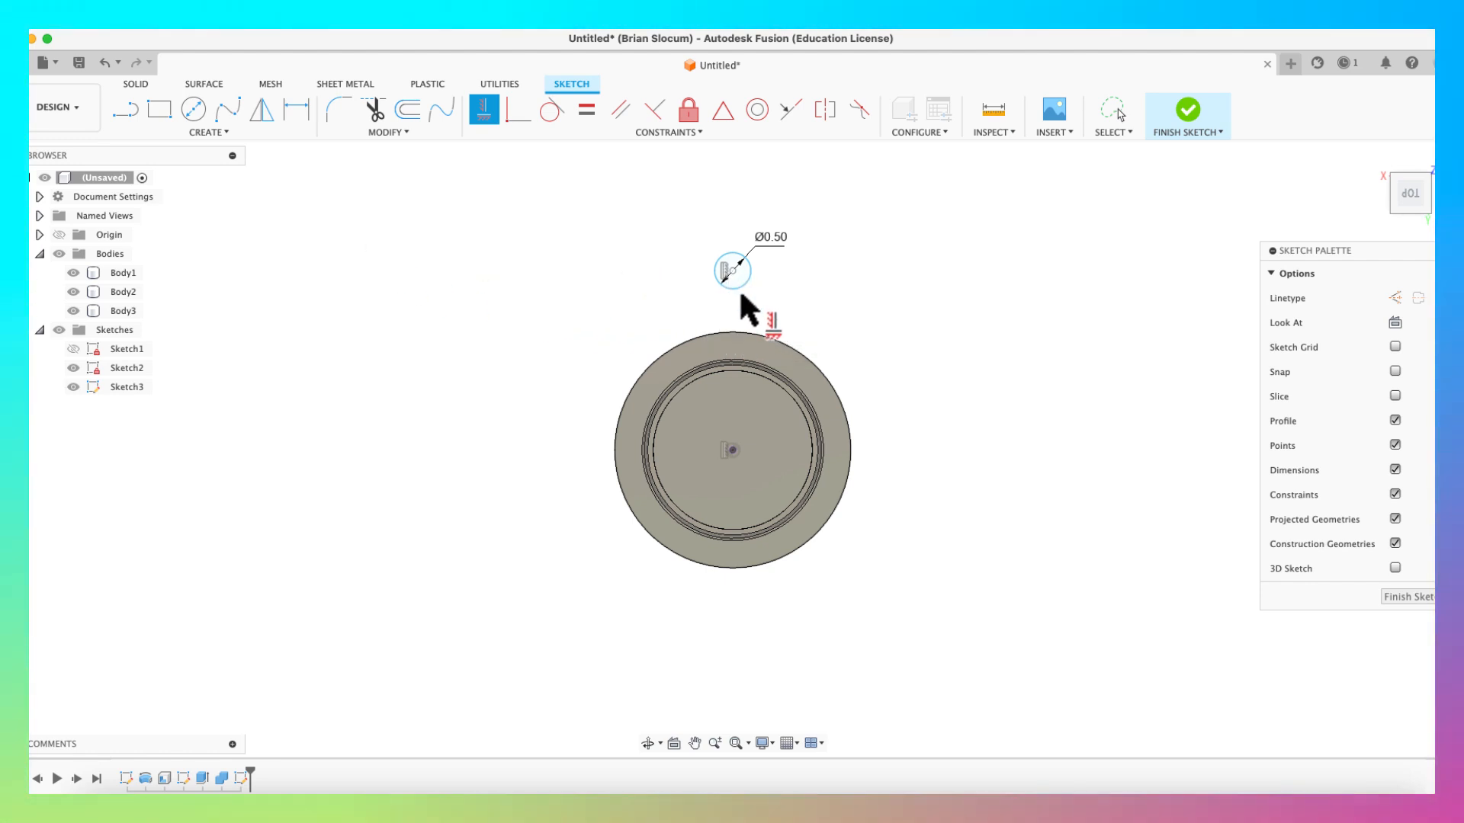
Step: Dimension the vertical distance between the small circle's centre and the ring's centre as 2 in
left_click(297, 113)
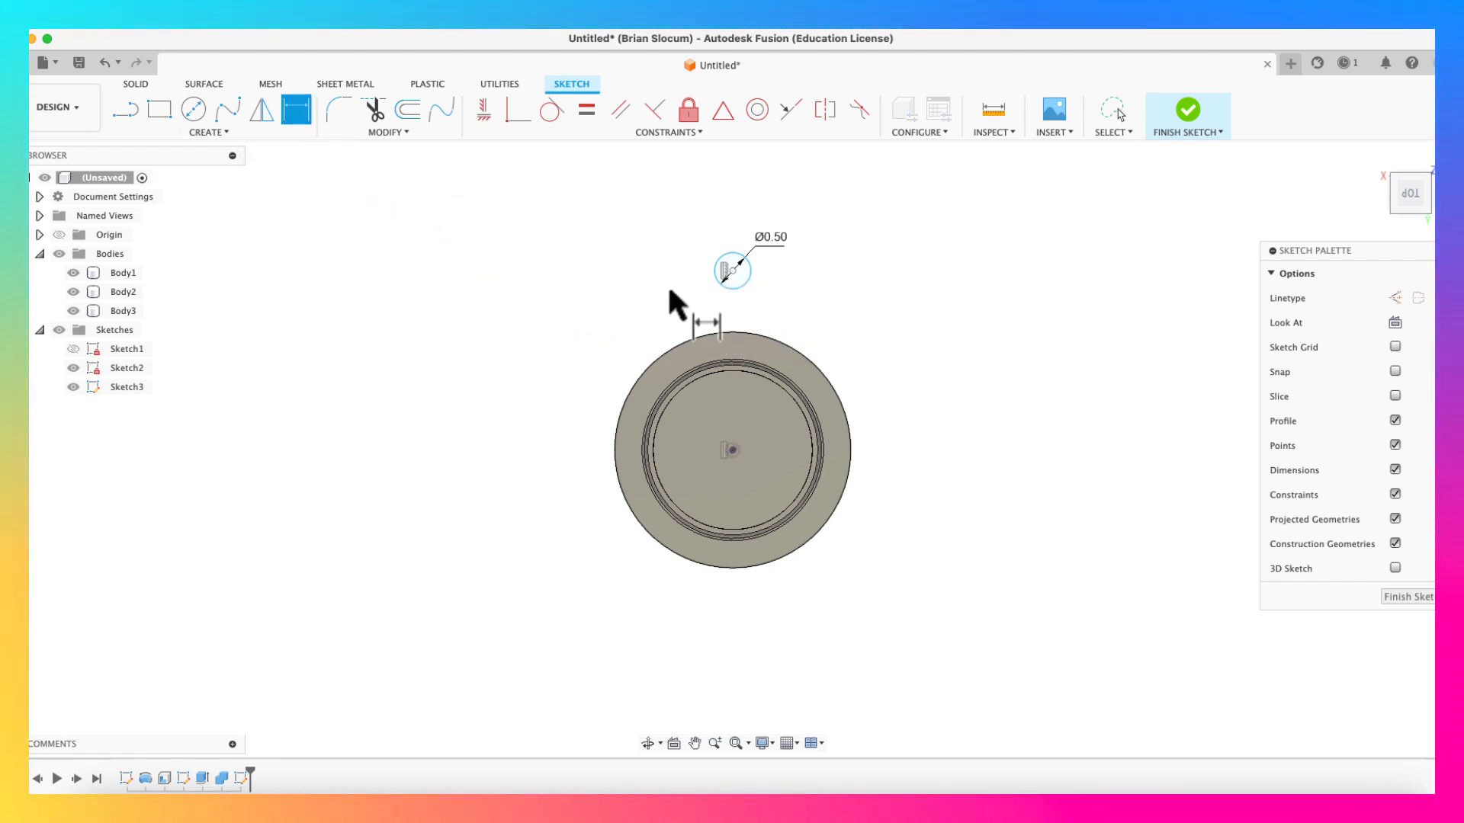
left_click(732, 271)
left_click(733, 450)
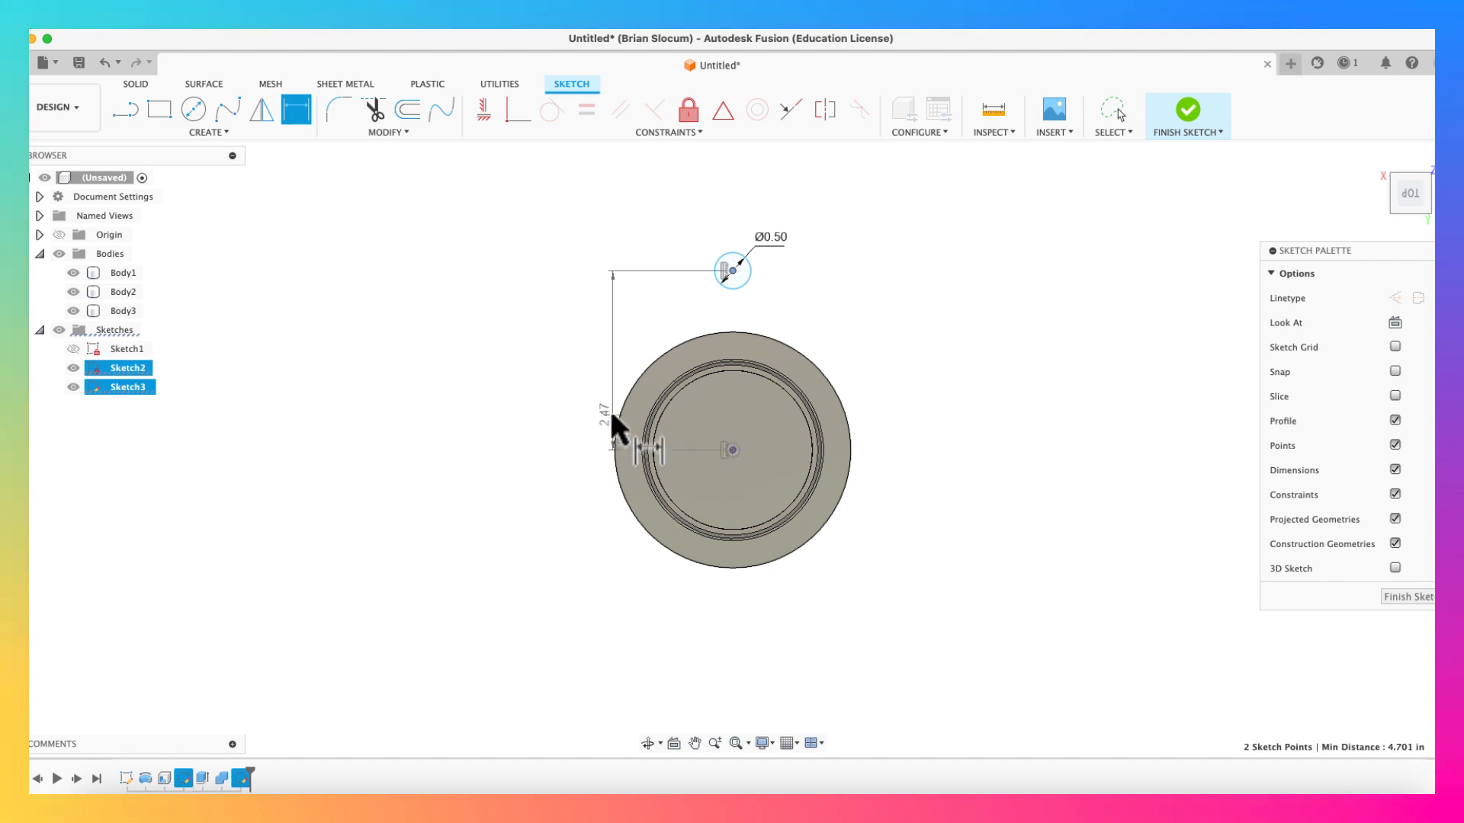
left_click(559, 413)
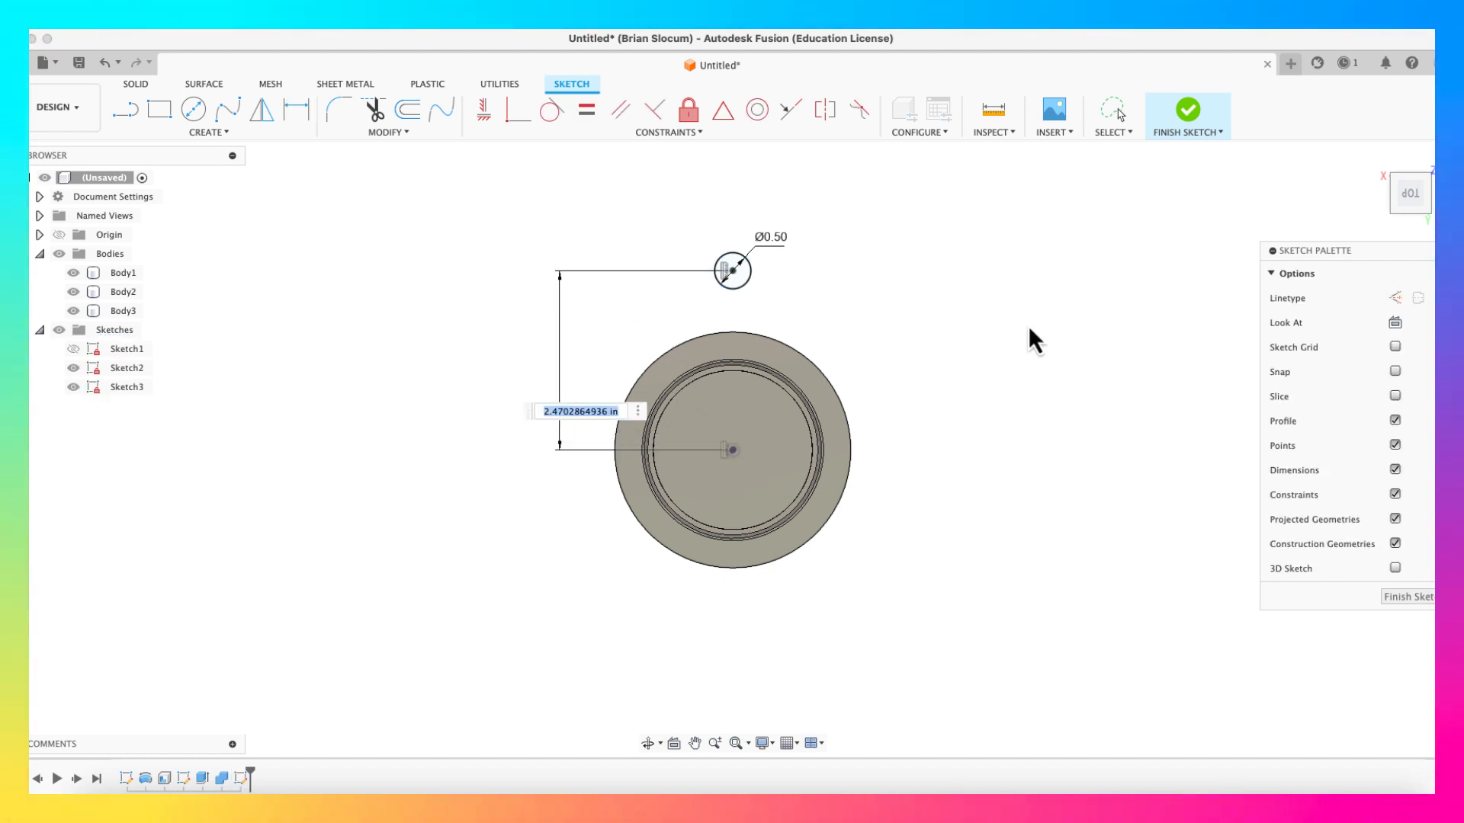
type("2")
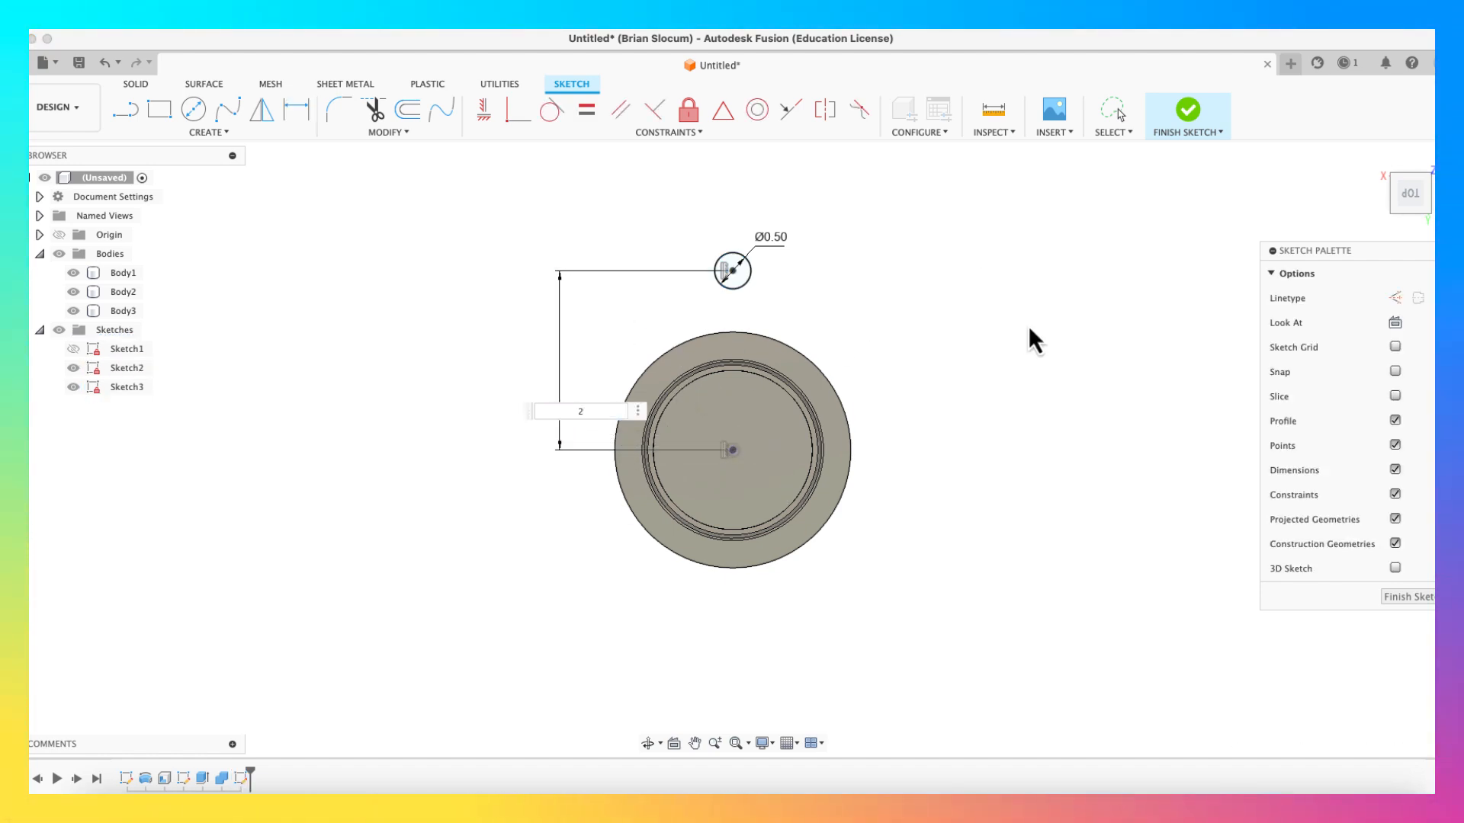
key("Return")
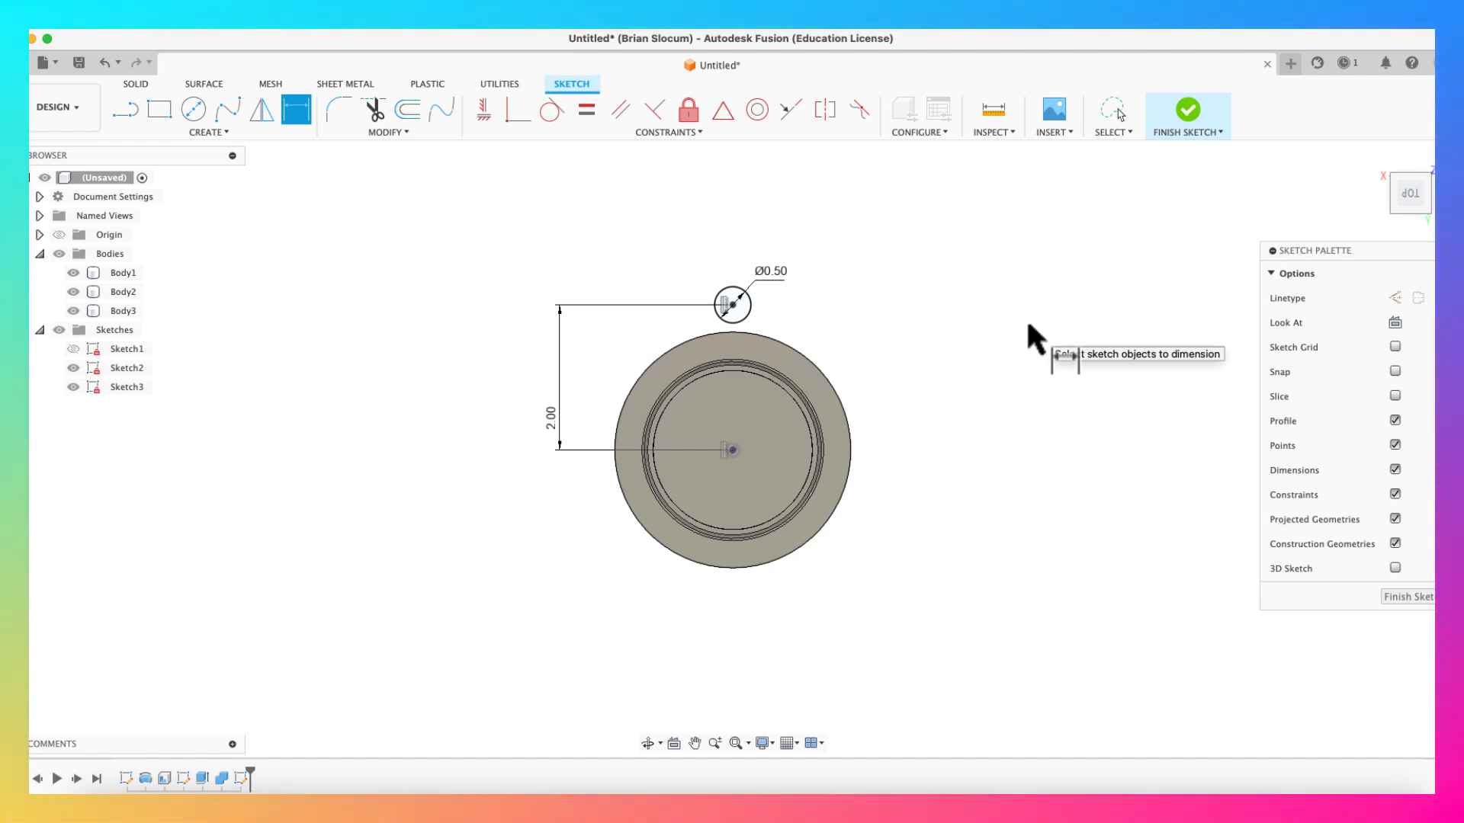
Step: Set the distance between the small circle's centre and the ring's centre to 1.75 in and finish the sketch
double_click(549, 417)
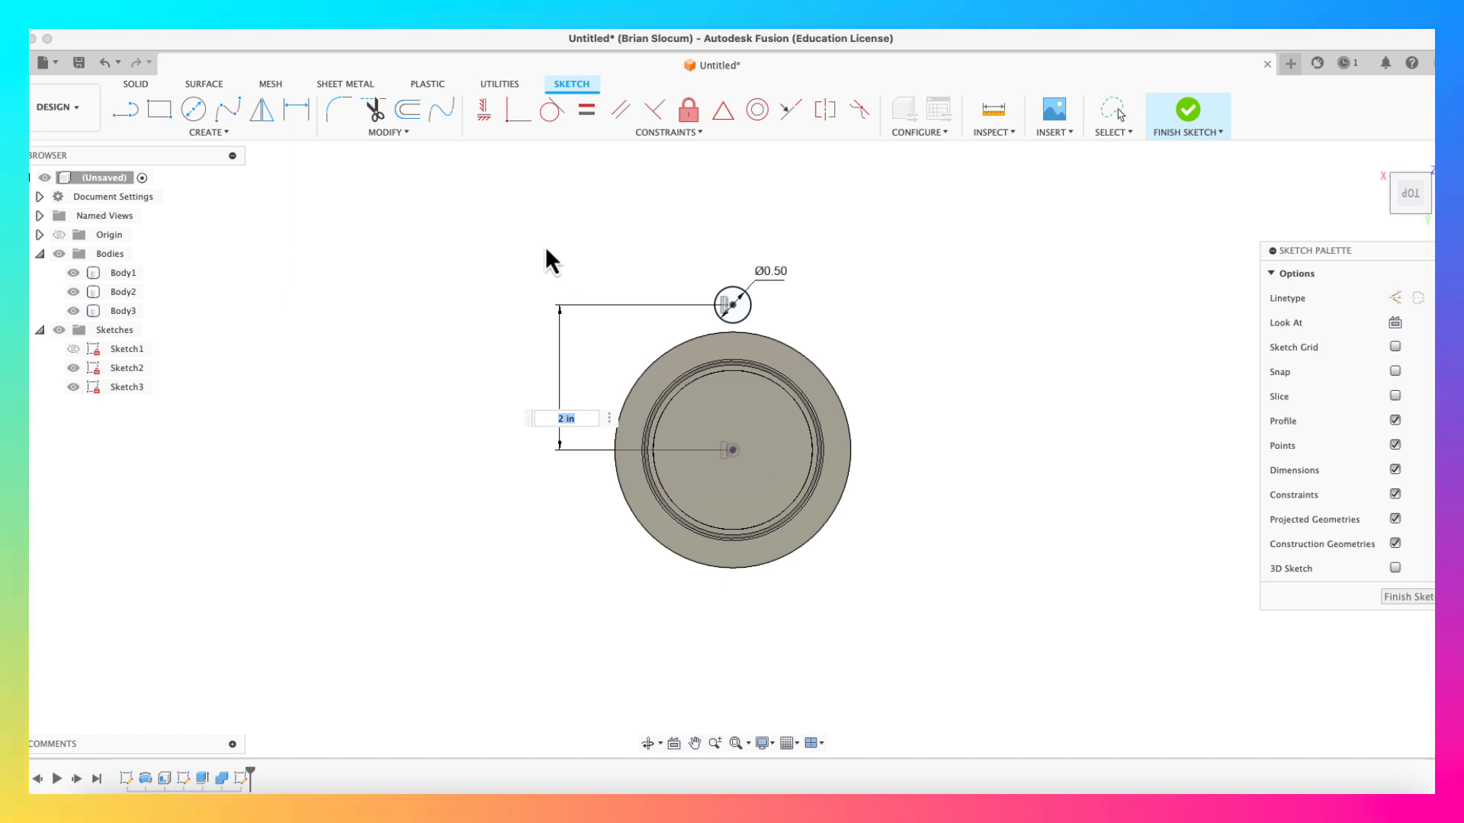
type("1.75")
key("Return")
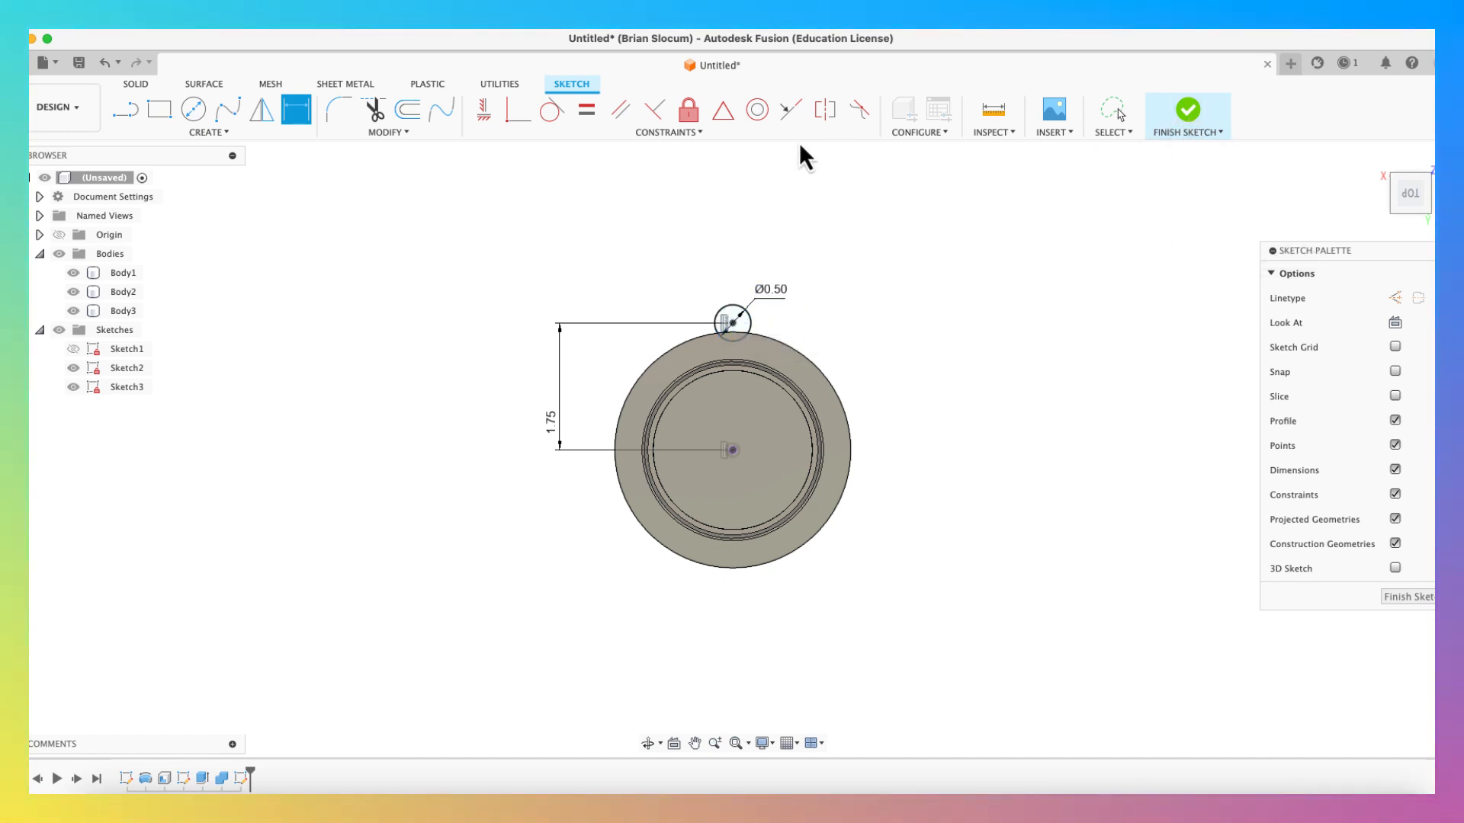
left_click(1189, 120)
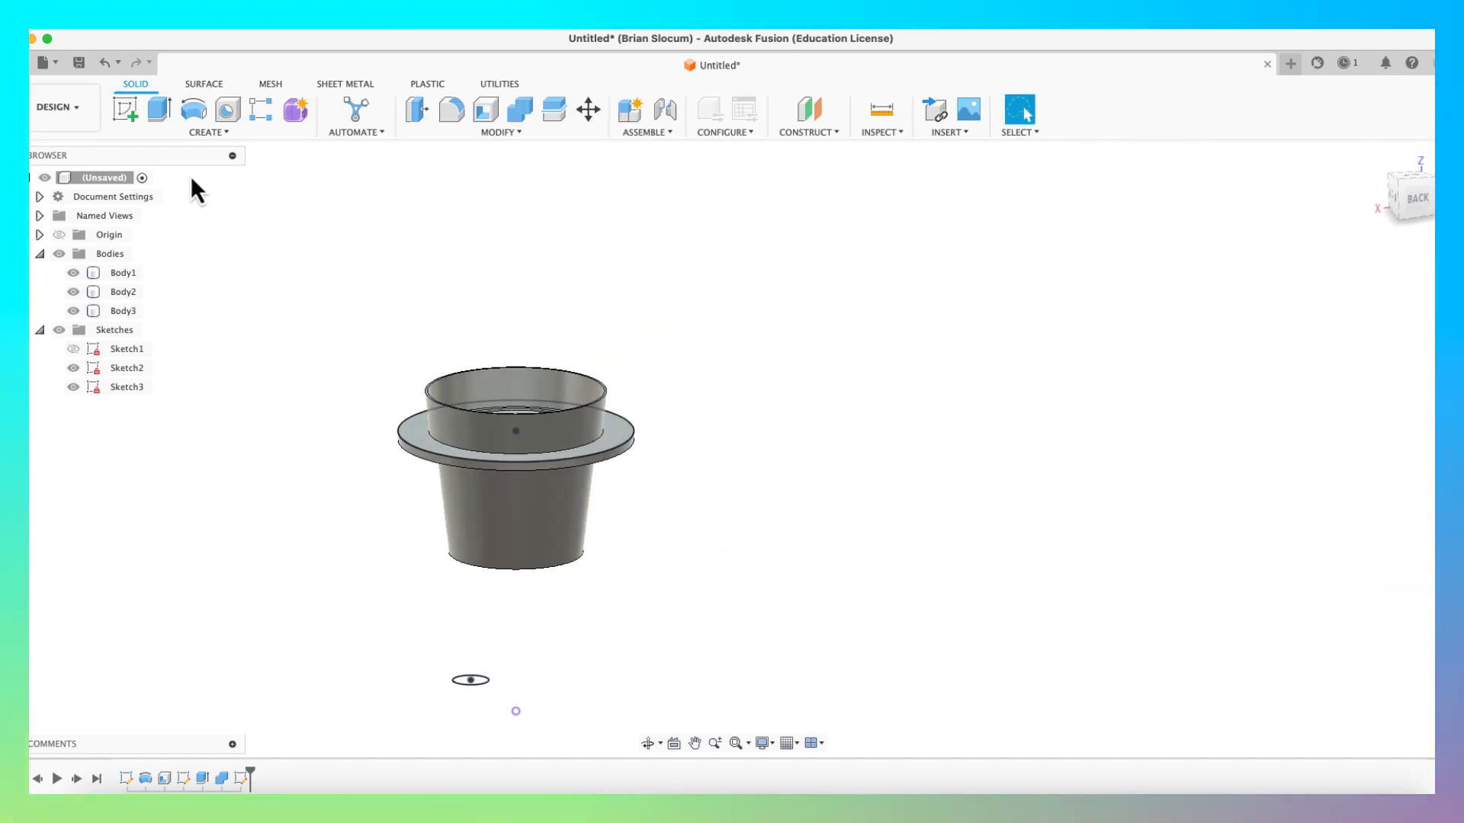
Step: Extrude the 0.5 in circle upward by 0.0625 in as a new body
left_click(161, 114)
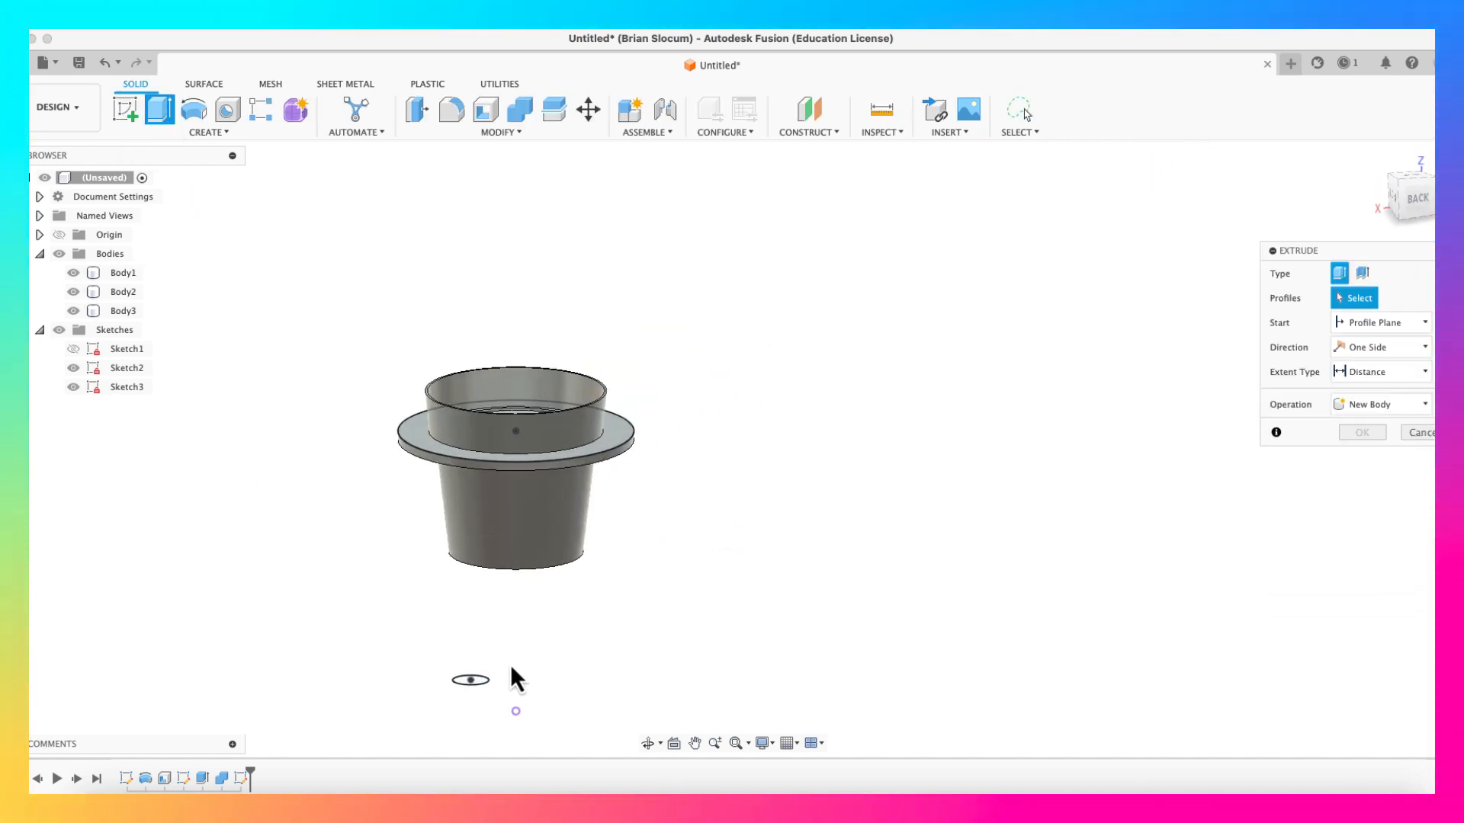
left_click(461, 683)
left_click_drag(473, 671, 472, 663)
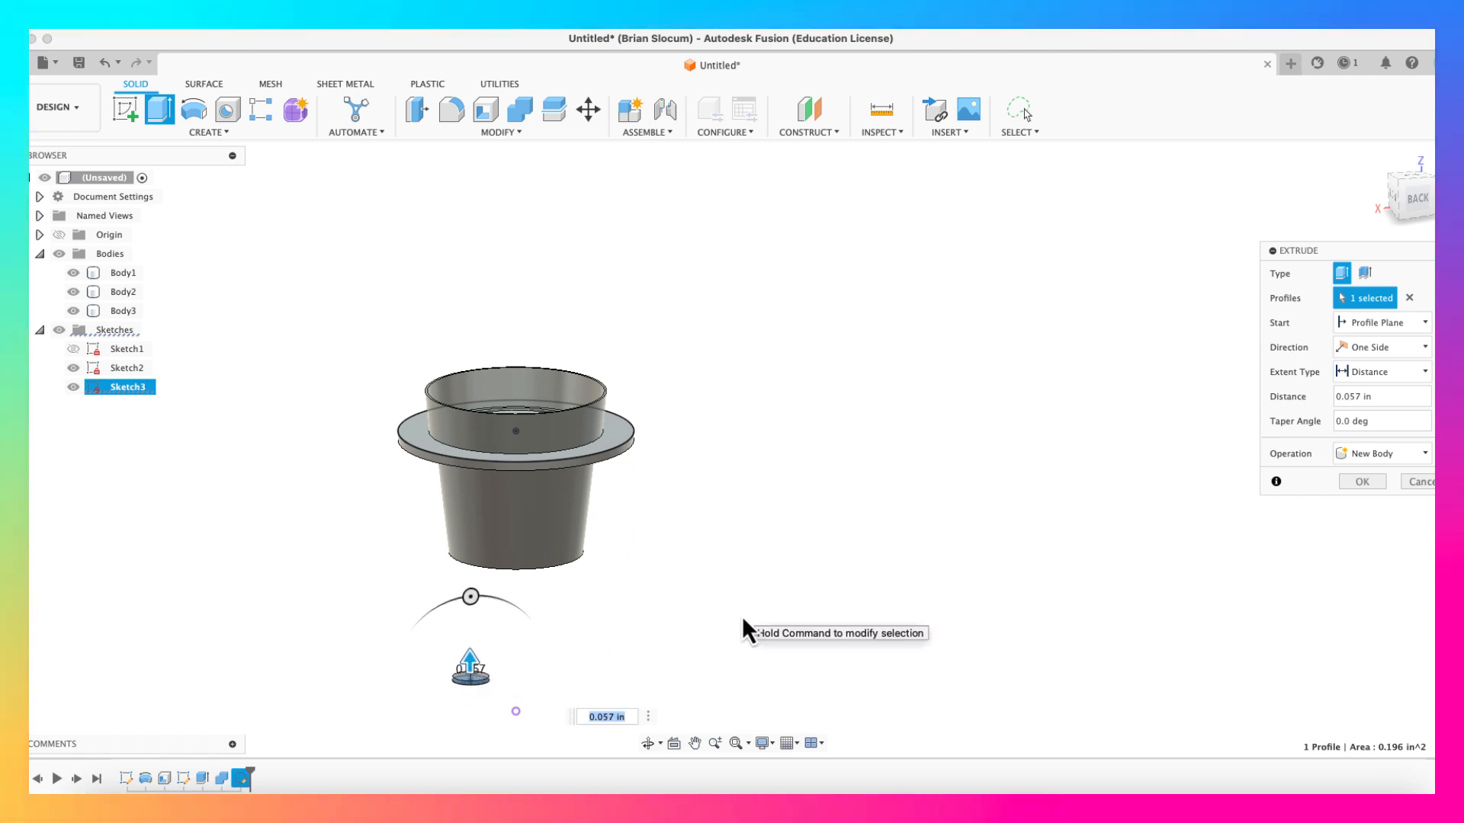
type(".0625")
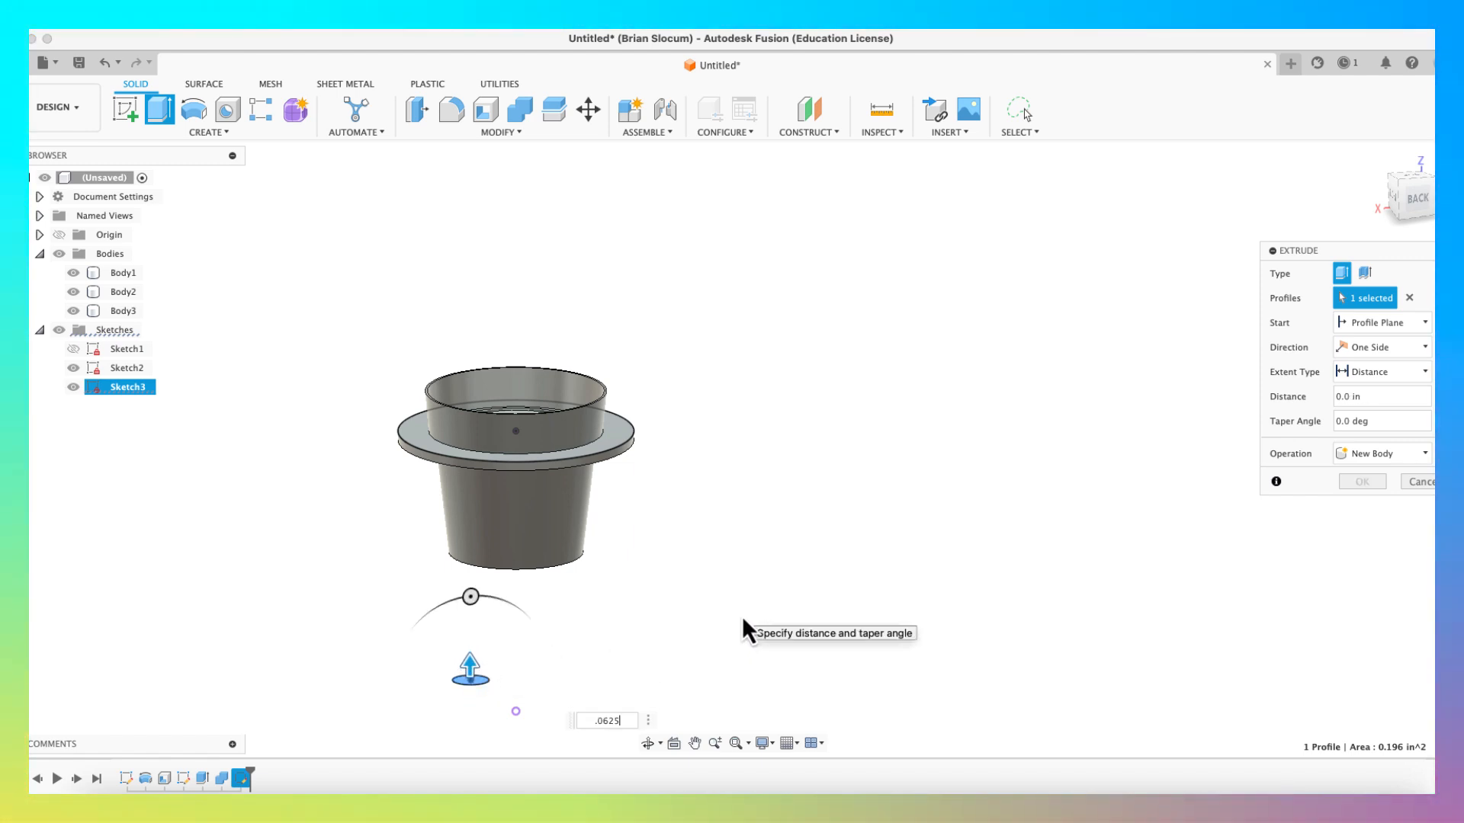
key("Return")
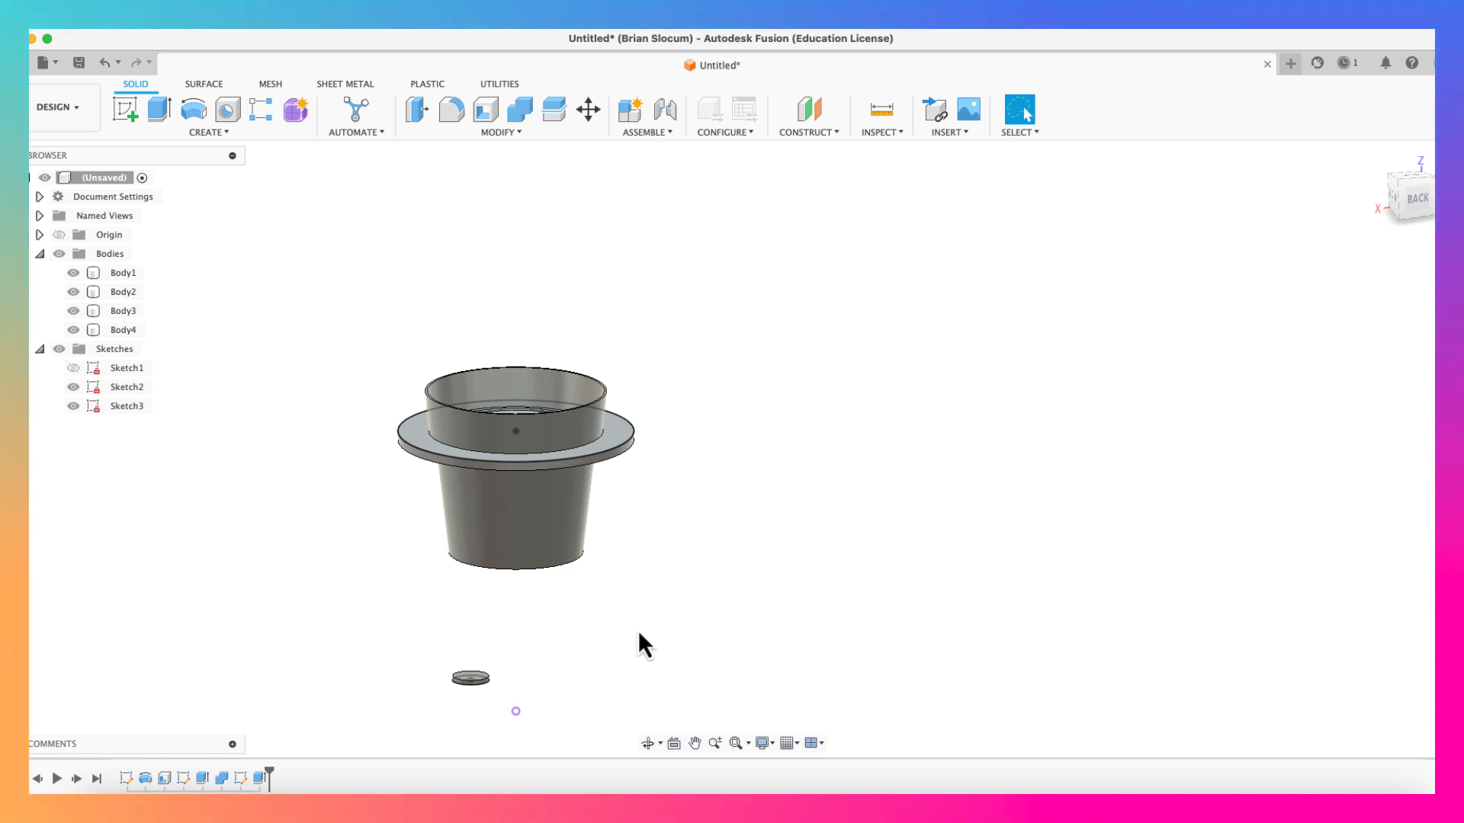
Step: Circularly pattern the small disc body around the pot's vertical axis with full distribution and a quantity of 4
scroll(546, 682, "up", 2)
scroll(544, 683, "down", 3)
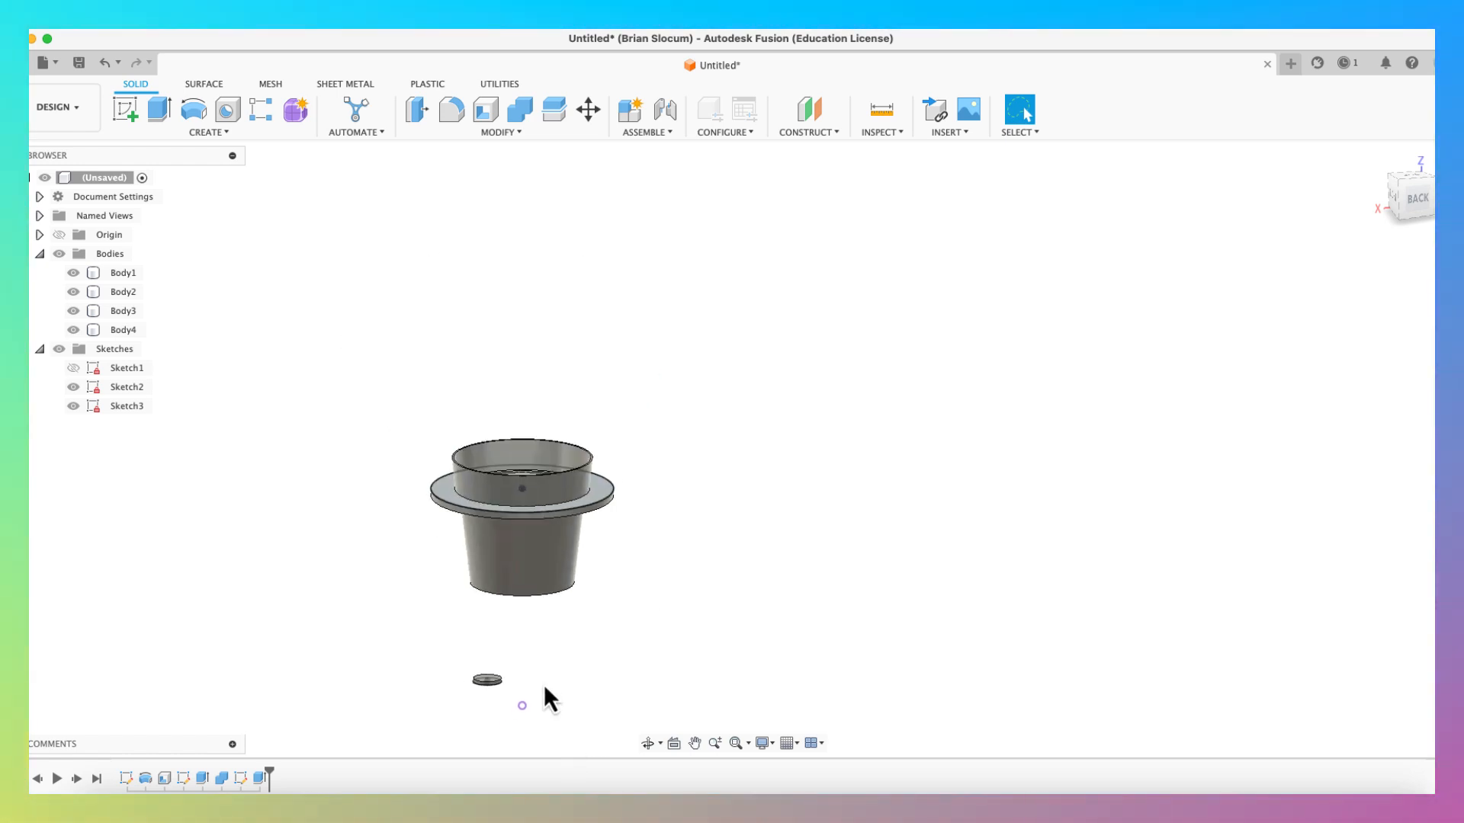
scroll(544, 687, "down", 2)
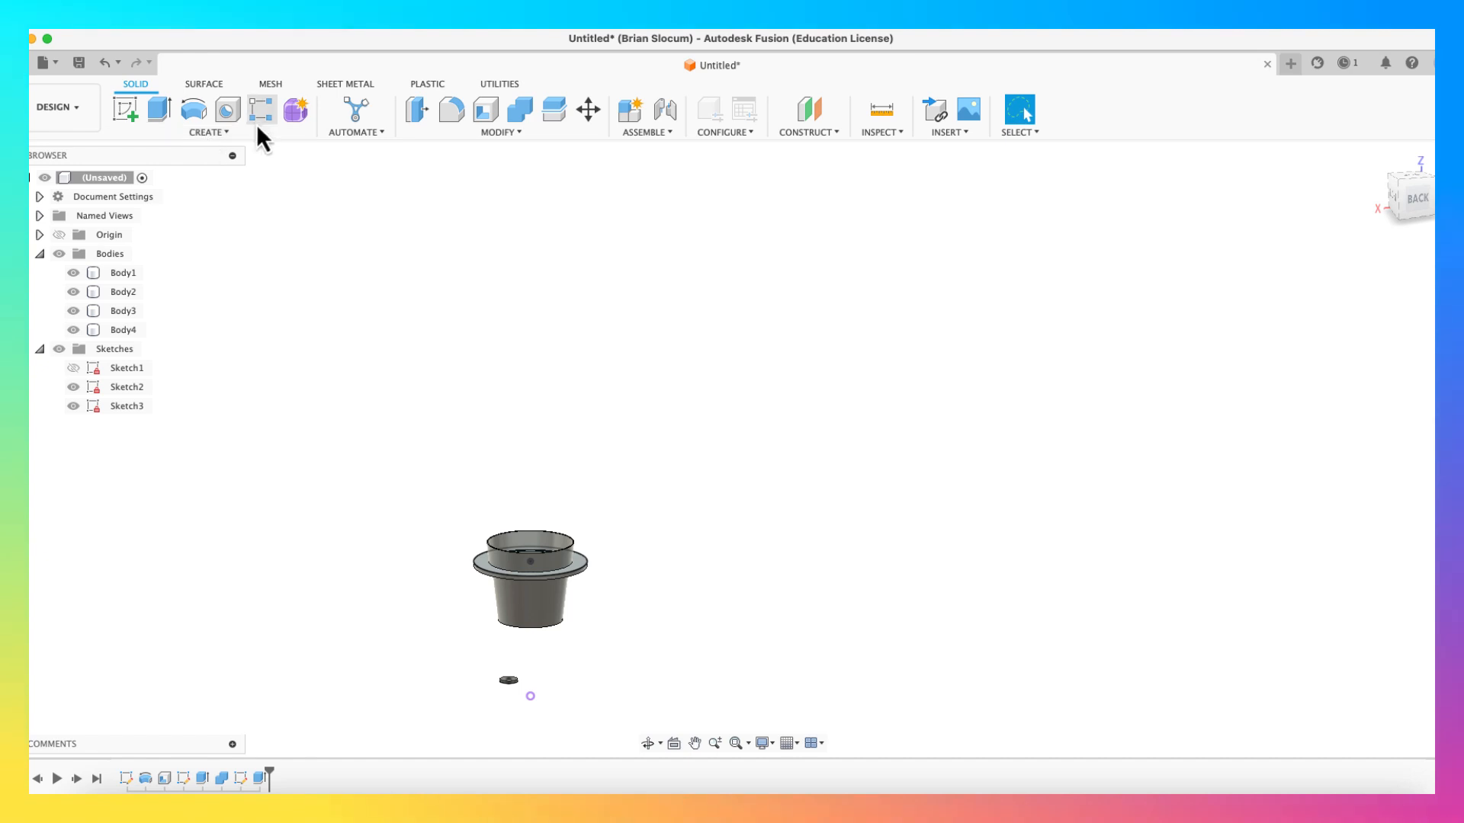
left_click(221, 134)
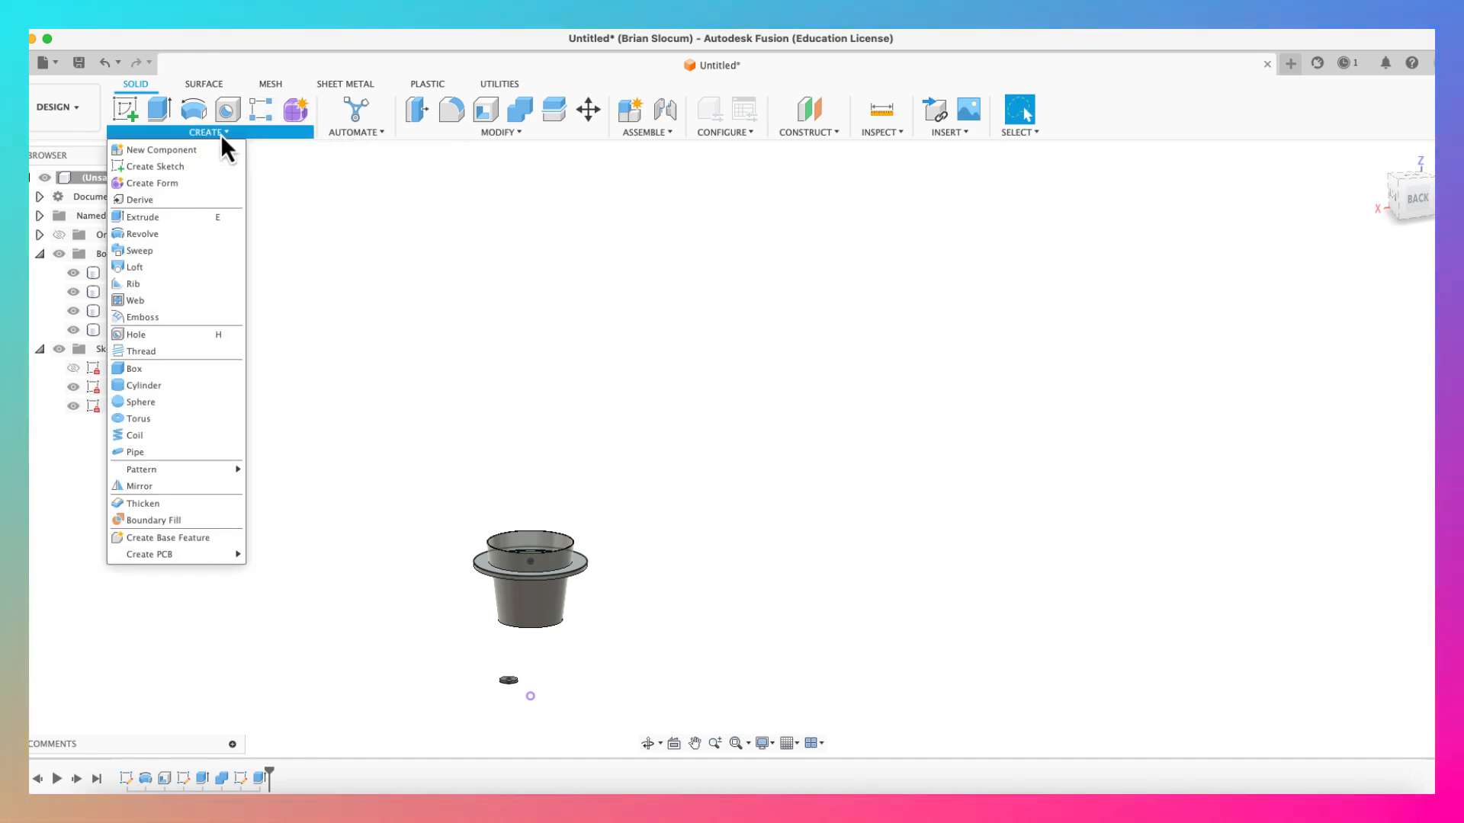
mouse_move(167, 469)
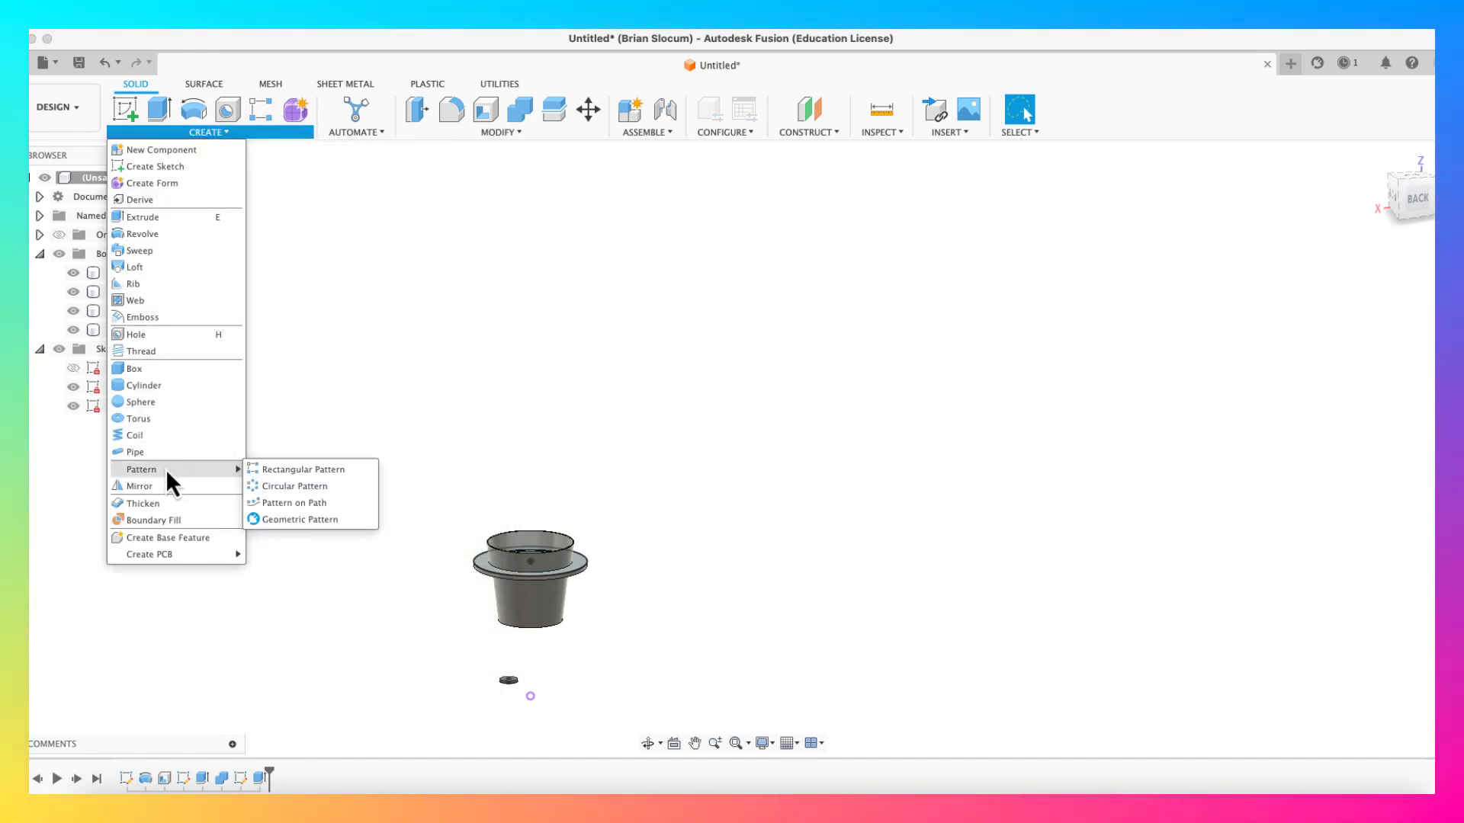
left_click(288, 487)
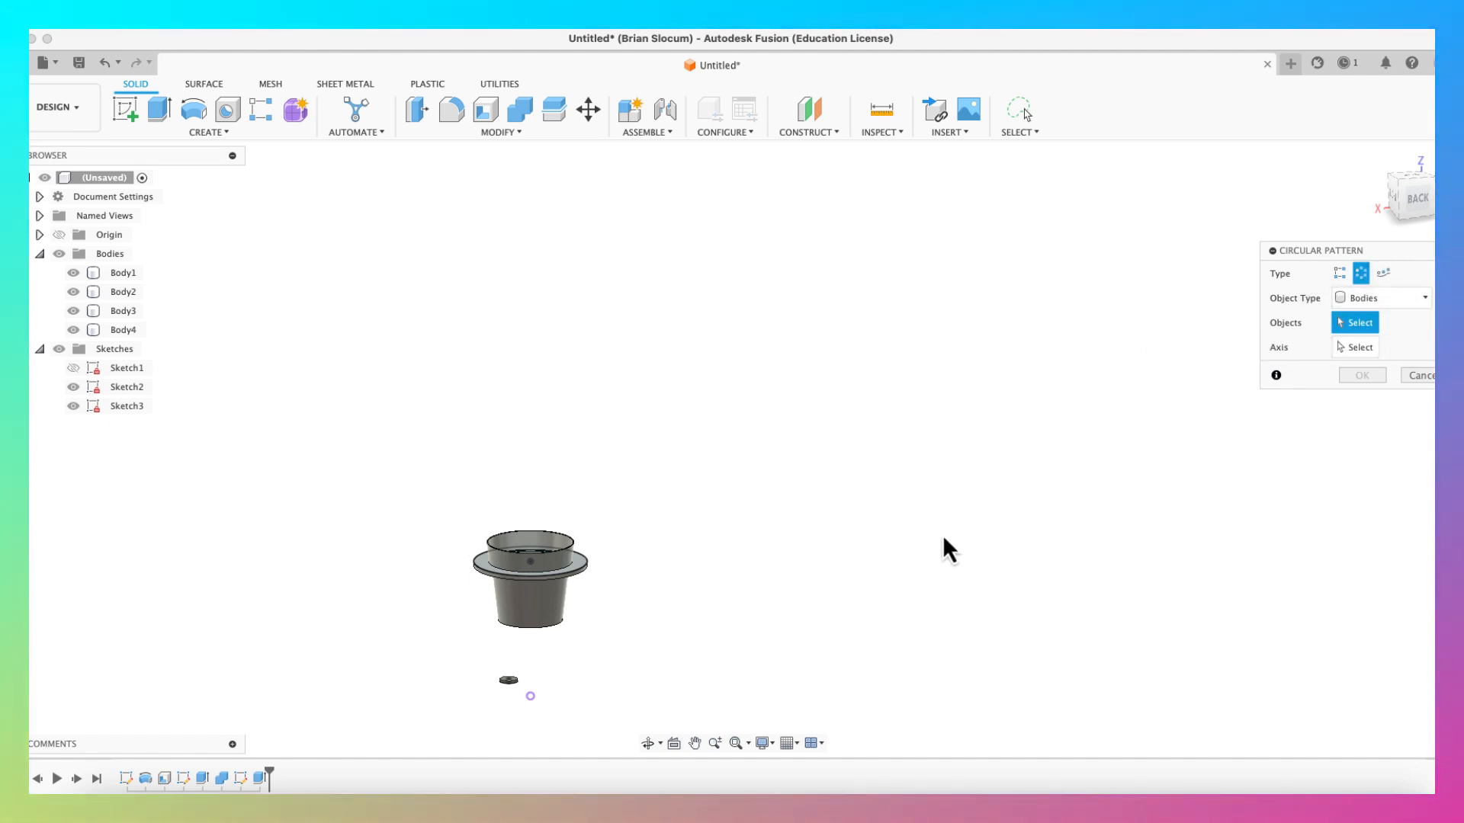
left_click(509, 680)
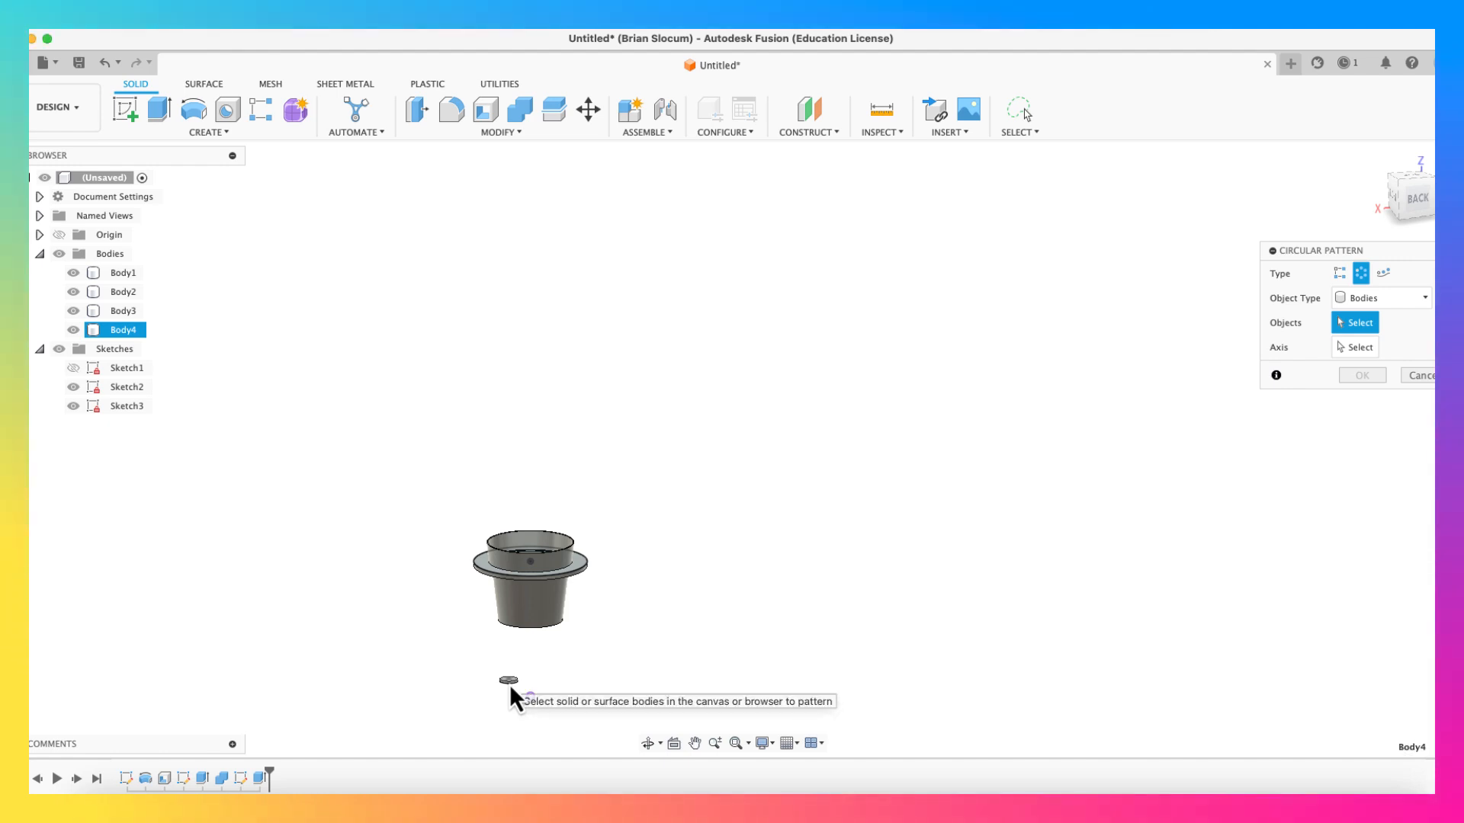
left_click(1353, 349)
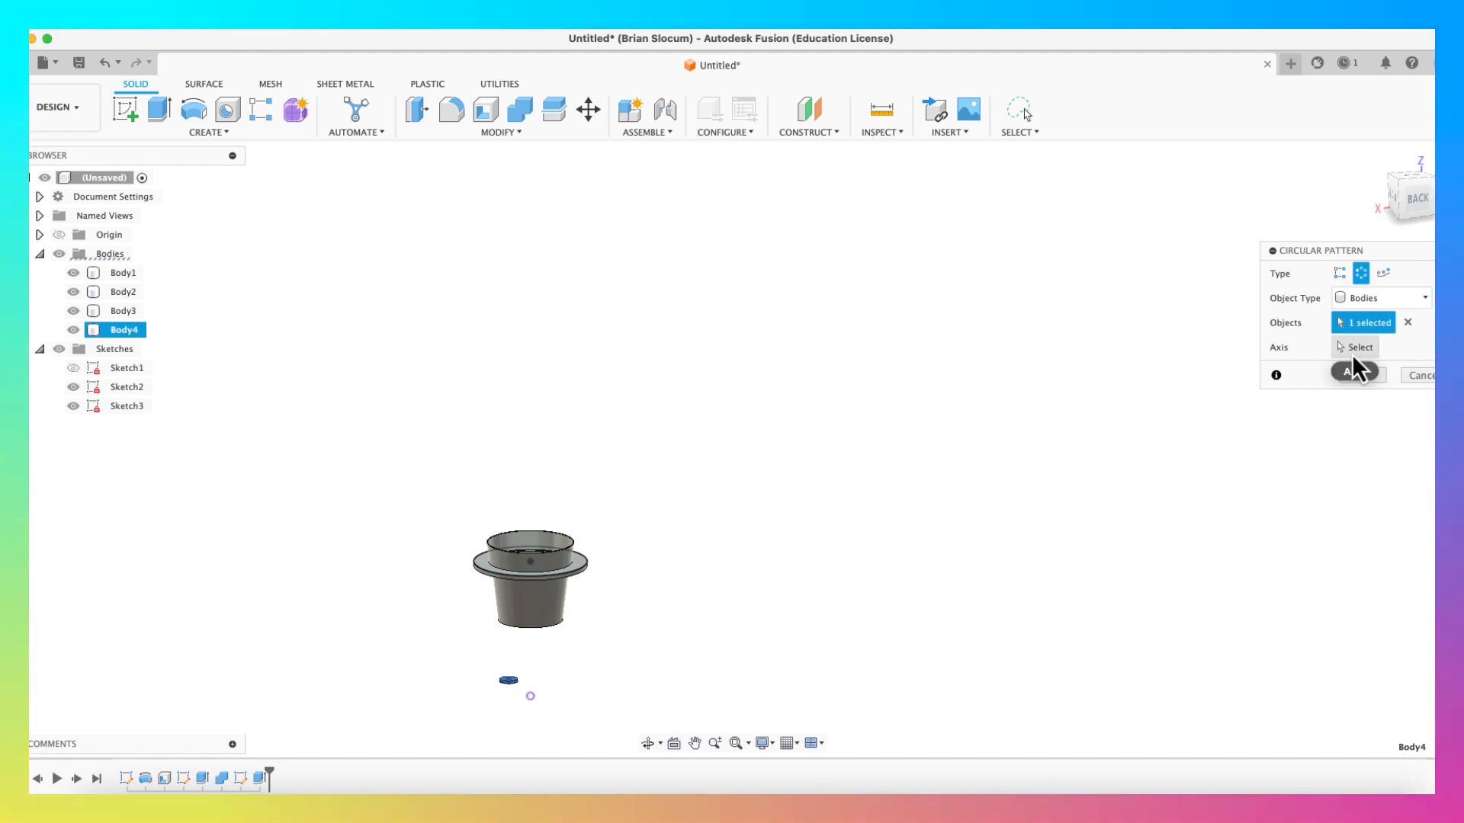
left_click(531, 662)
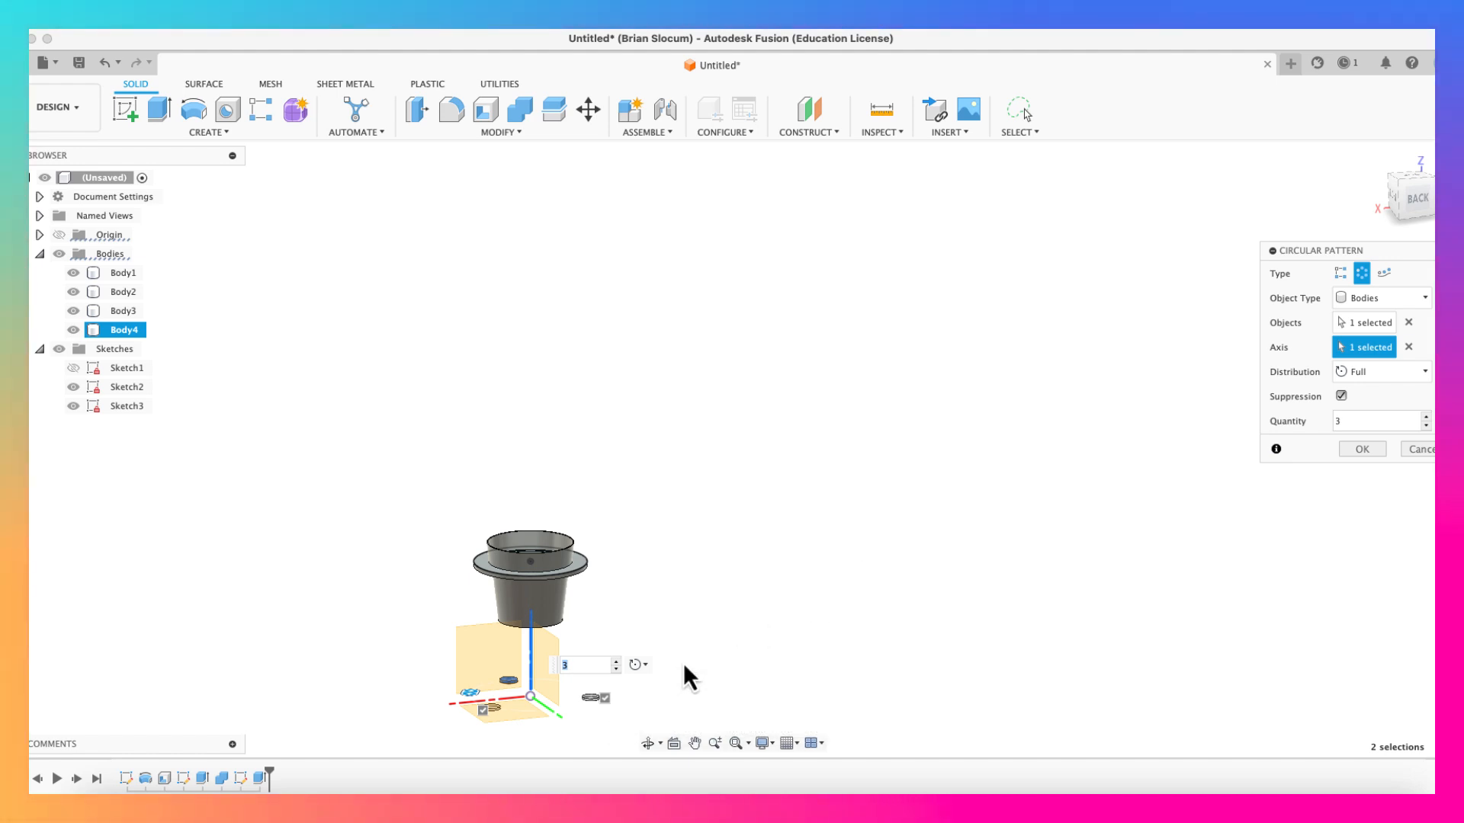
left_click(615, 660)
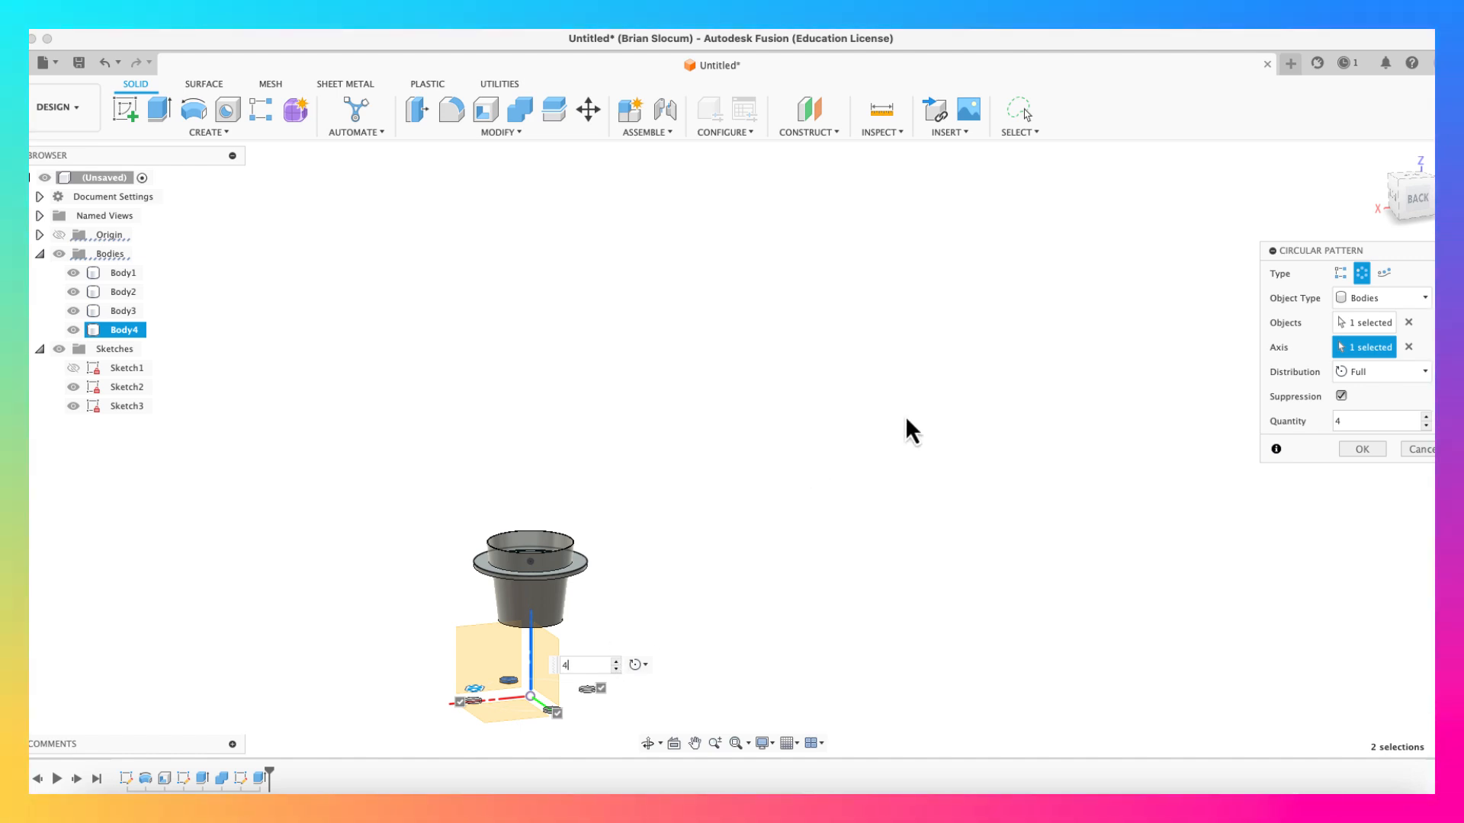
left_click(1356, 453)
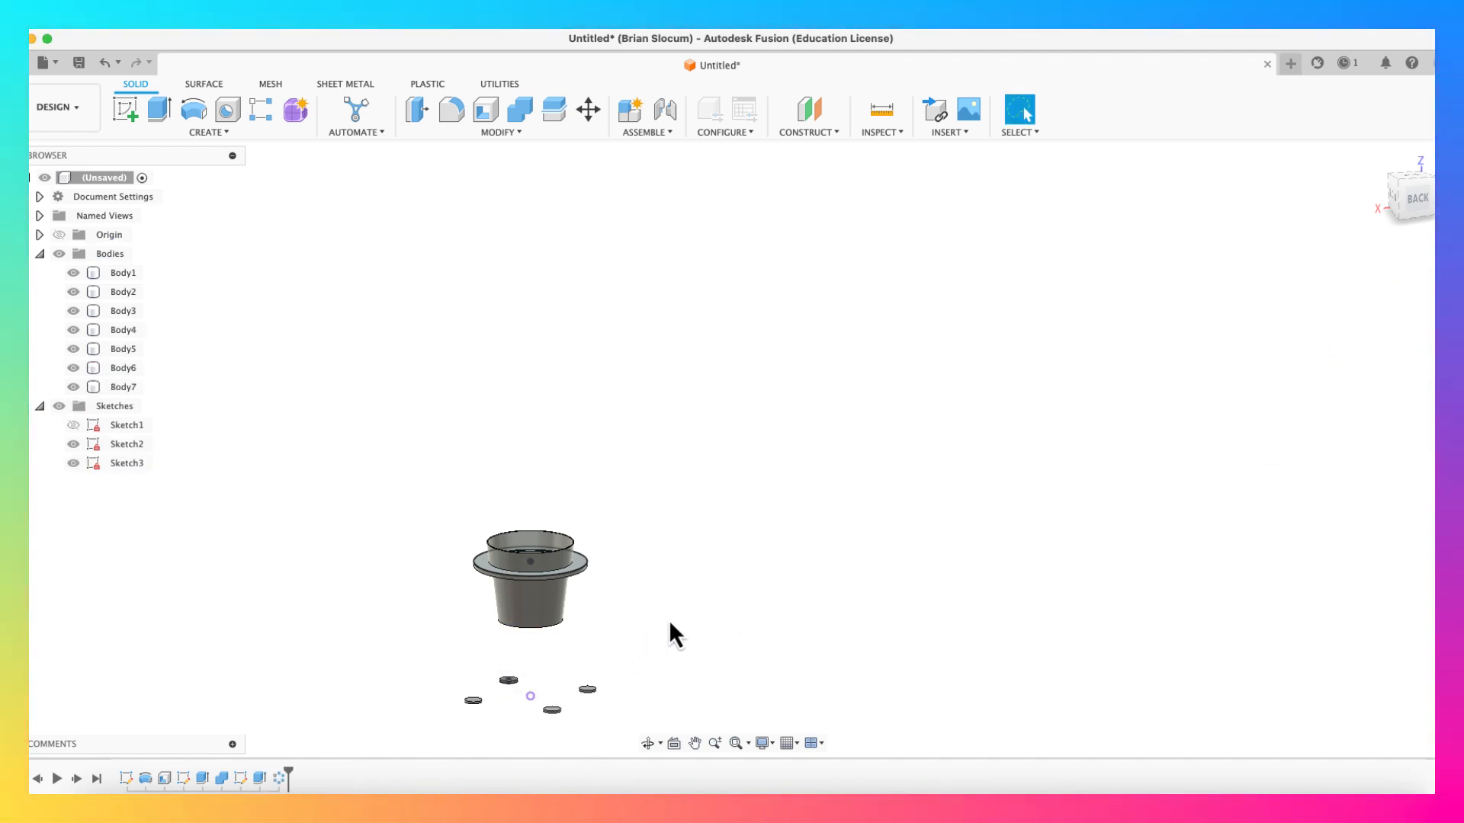
Step: Examine the placement of the patterned discs relative to the ring and pot from above and from the side
middle_click_drag(741, 445, 745, 546, "shift")
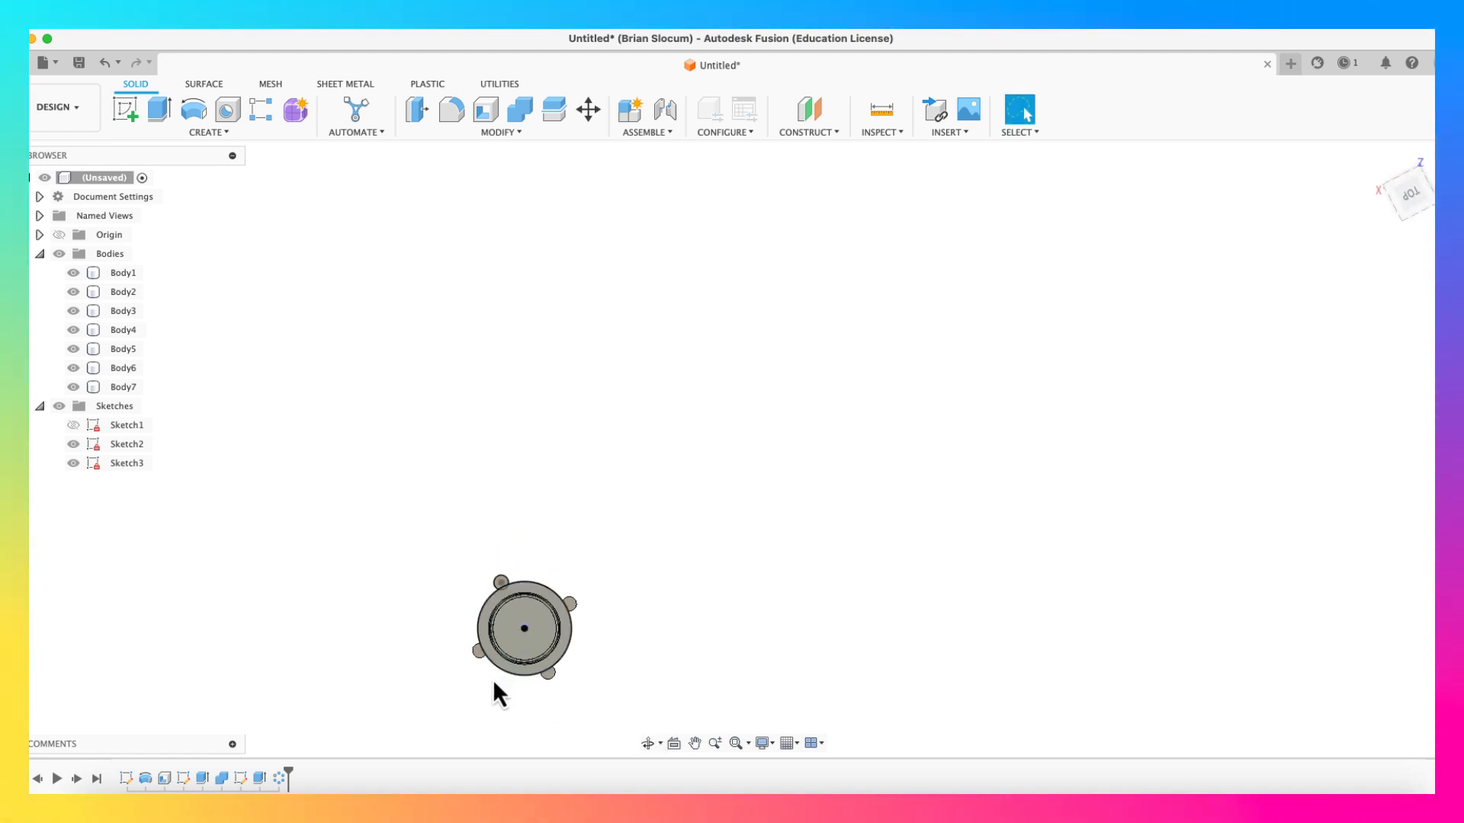
scroll(469, 714, "up", 5)
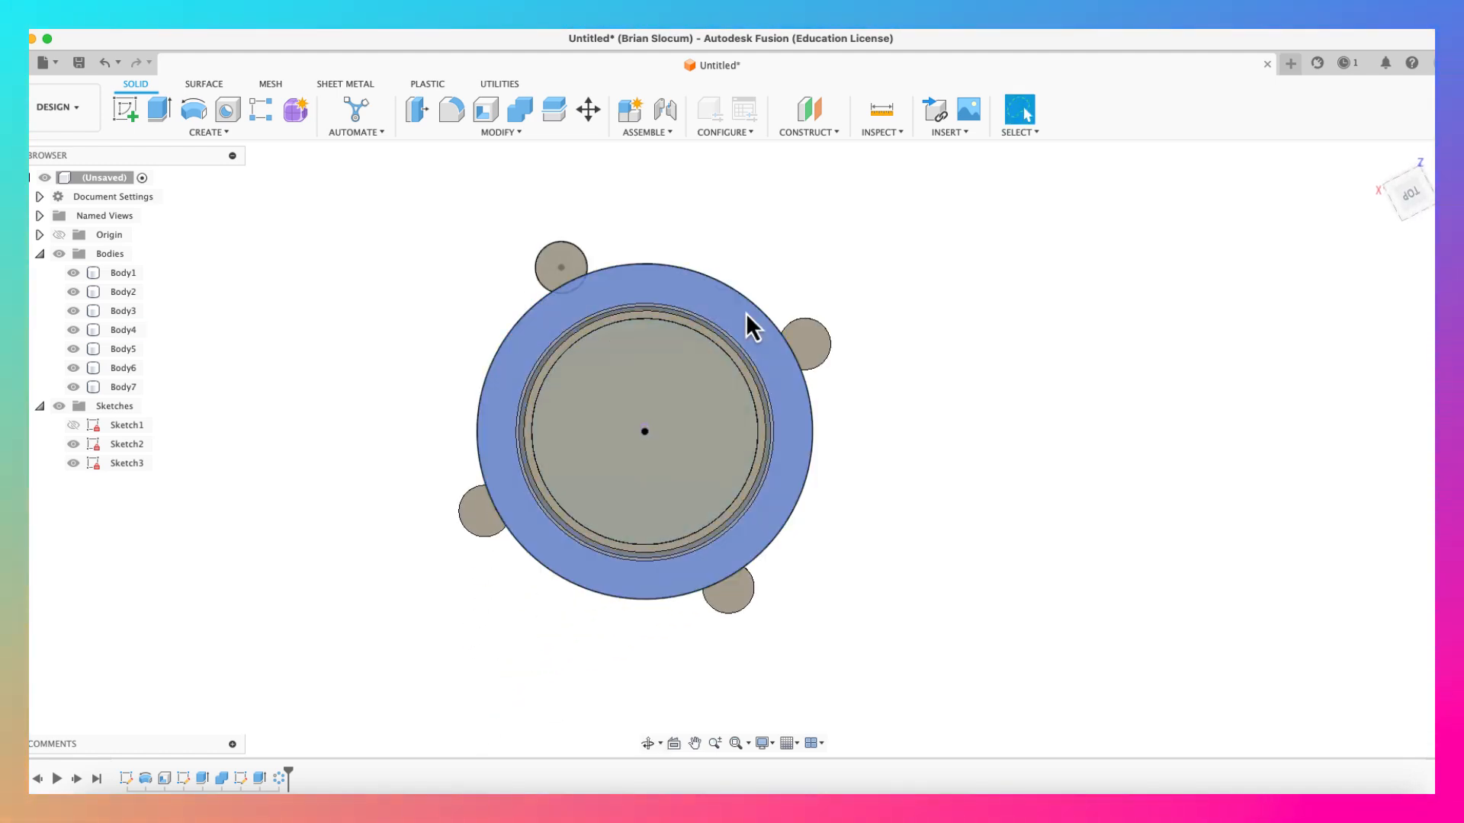
middle_click_drag(925, 539, 939, 393, "shift")
left_click(770, 658)
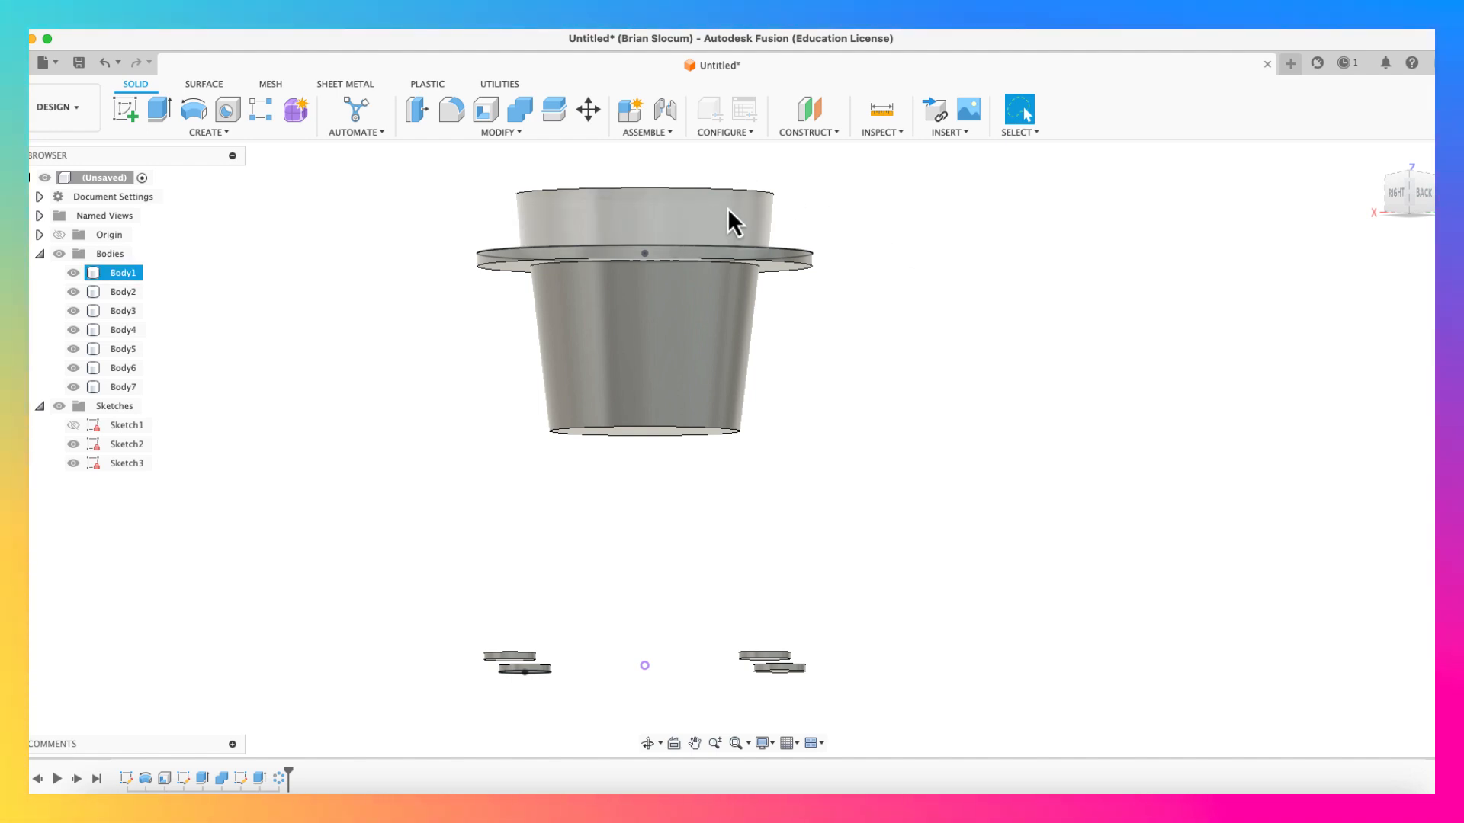
middle_click_drag(876, 339, 857, 314, "shift")
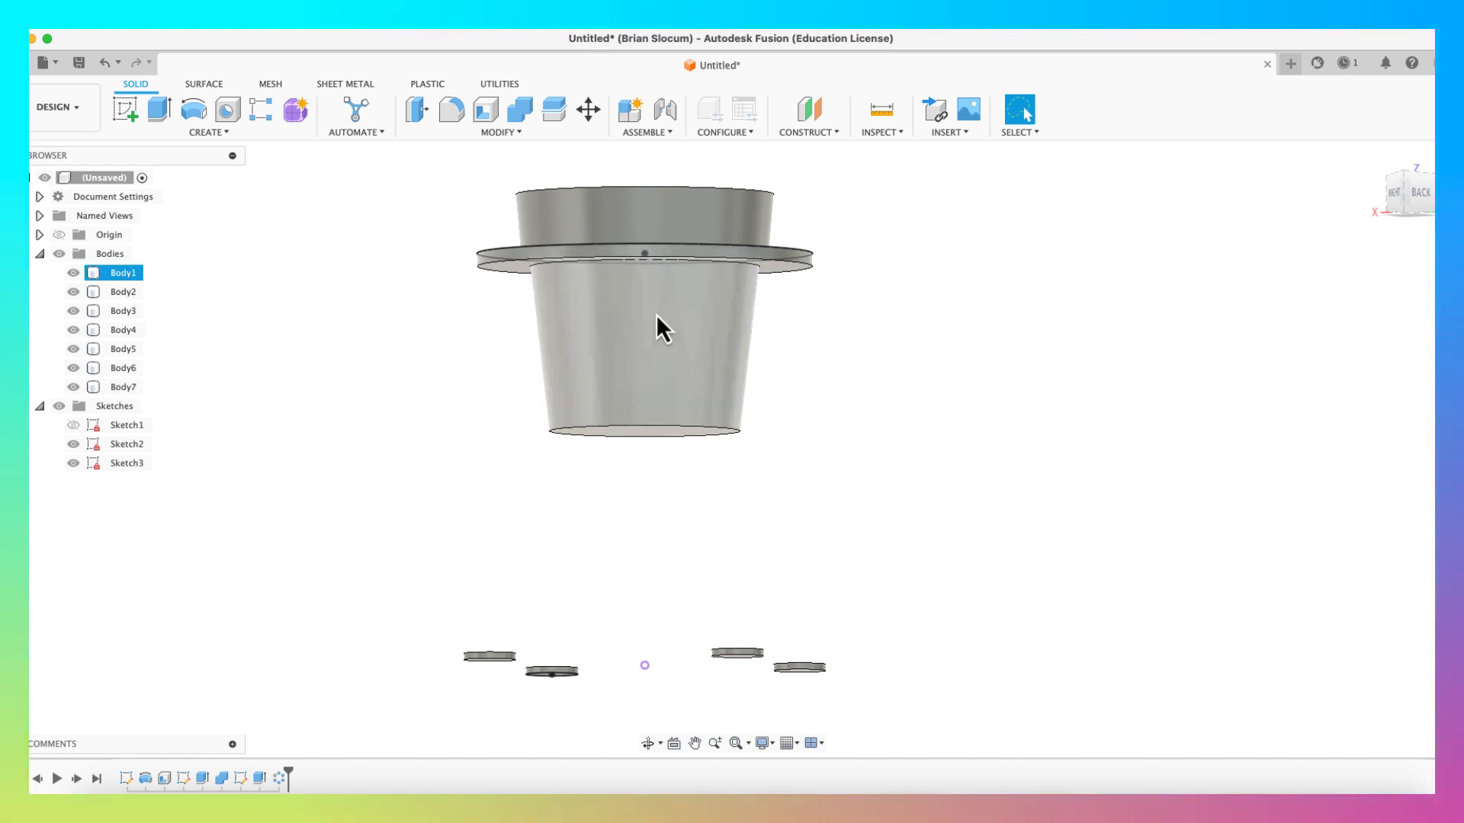
middle_click_drag(872, 451, 876, 458)
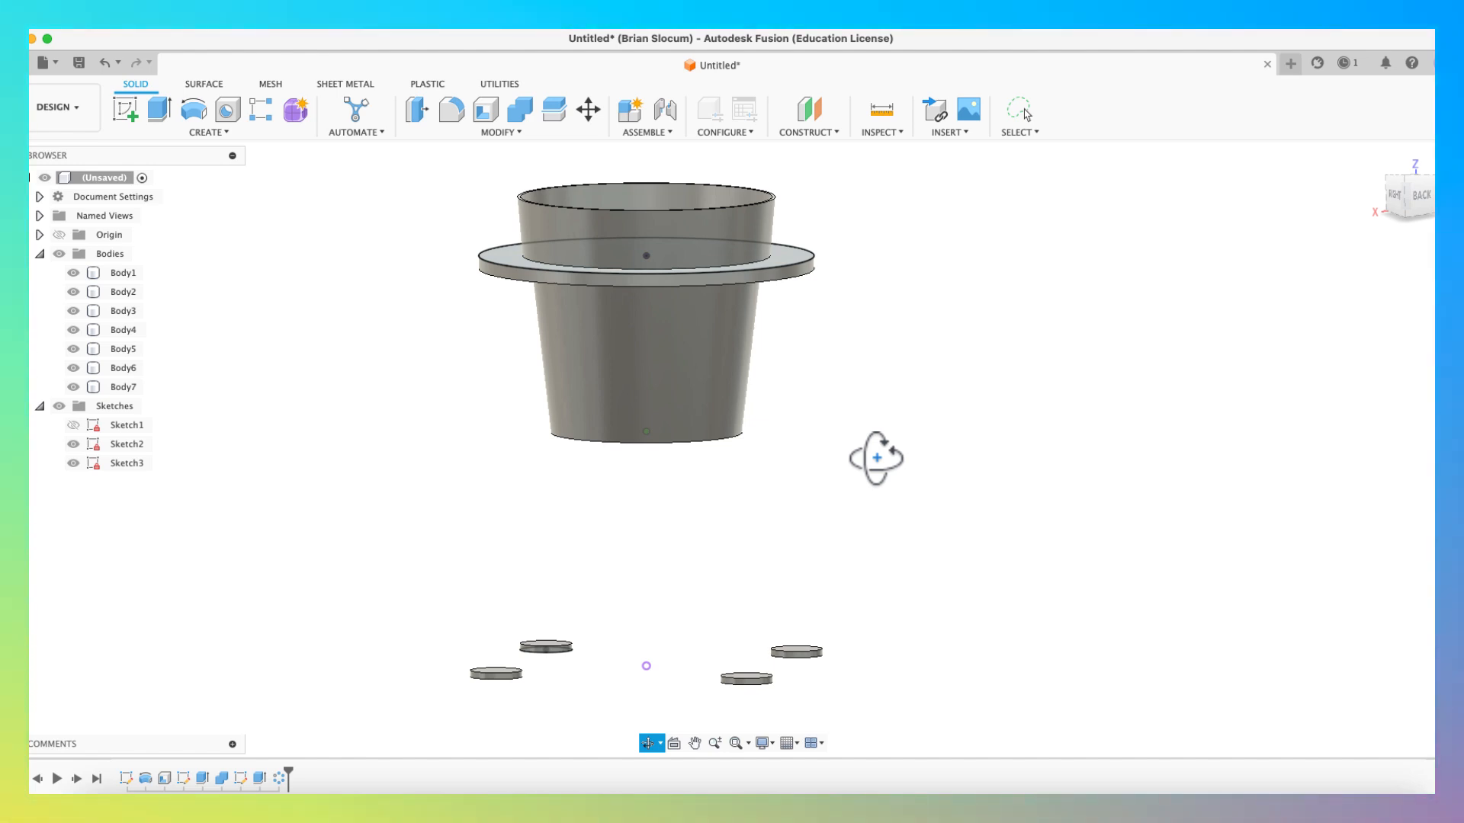
key("Escape")
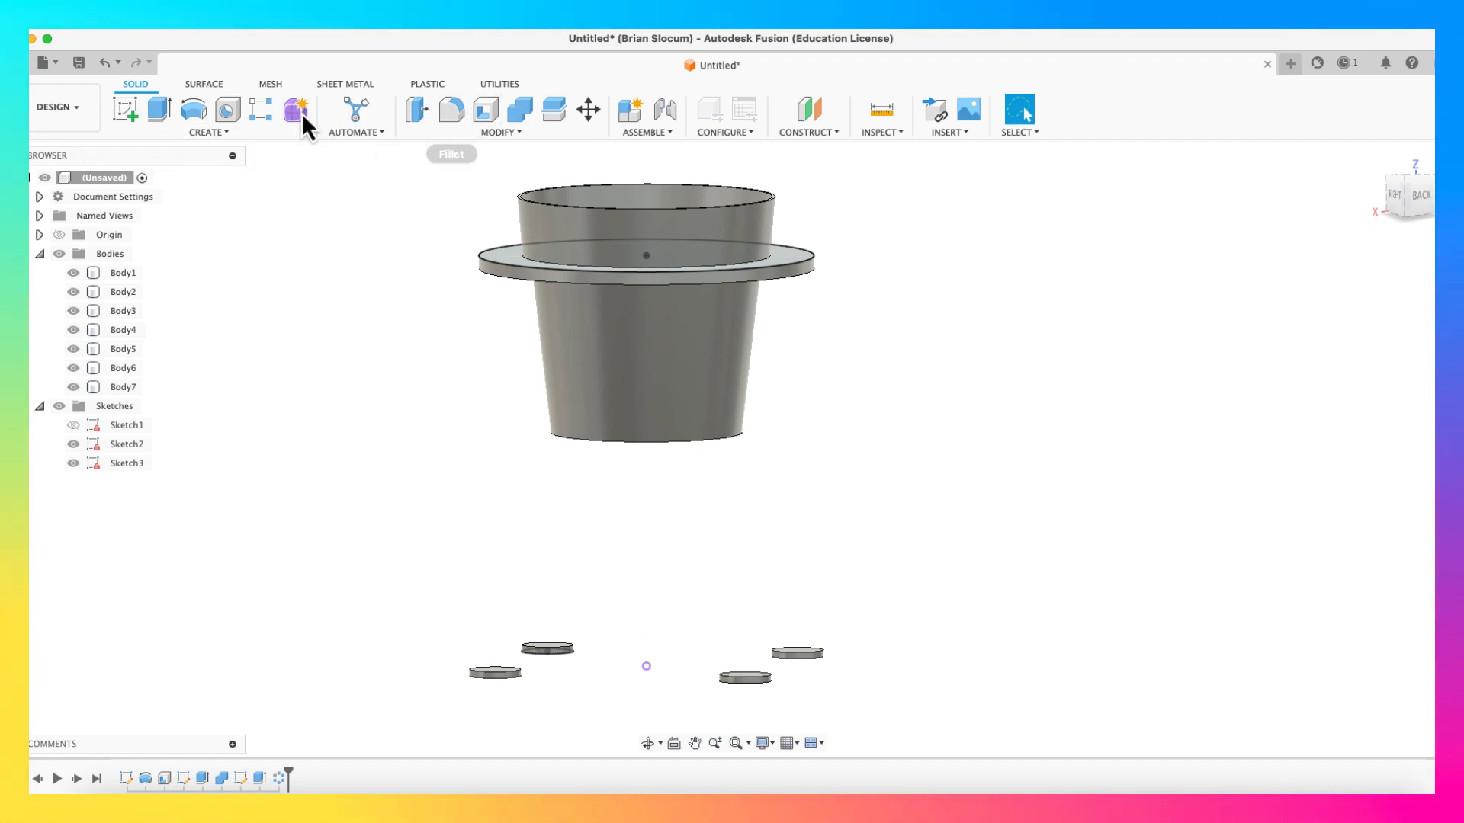
Step: Start a sketch on the horizontal origin plane, hide all bodies and draw a circle about 1.1 in in diameter centred on the origin
left_click(176, 131)
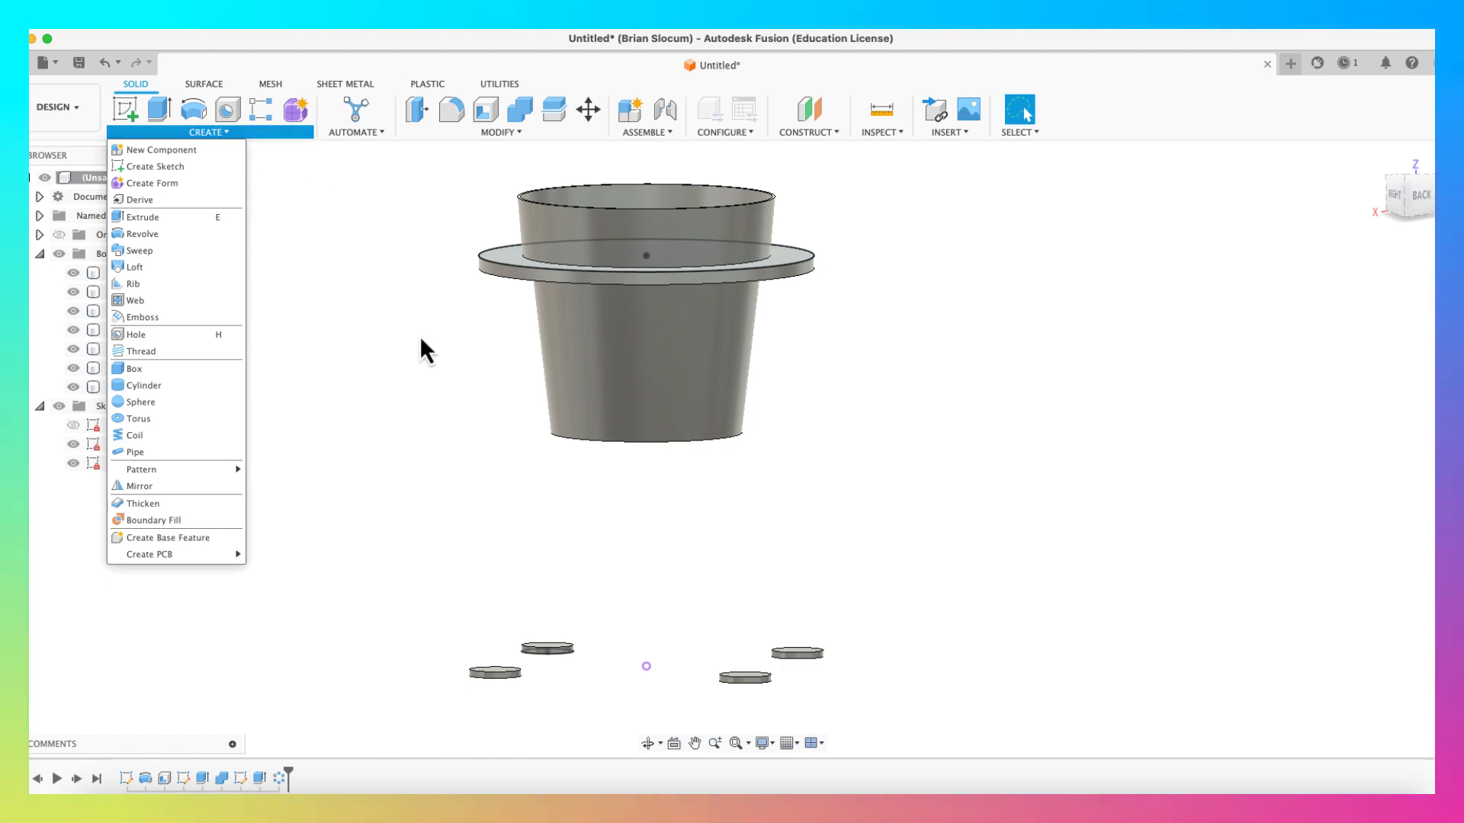
left_click(131, 112)
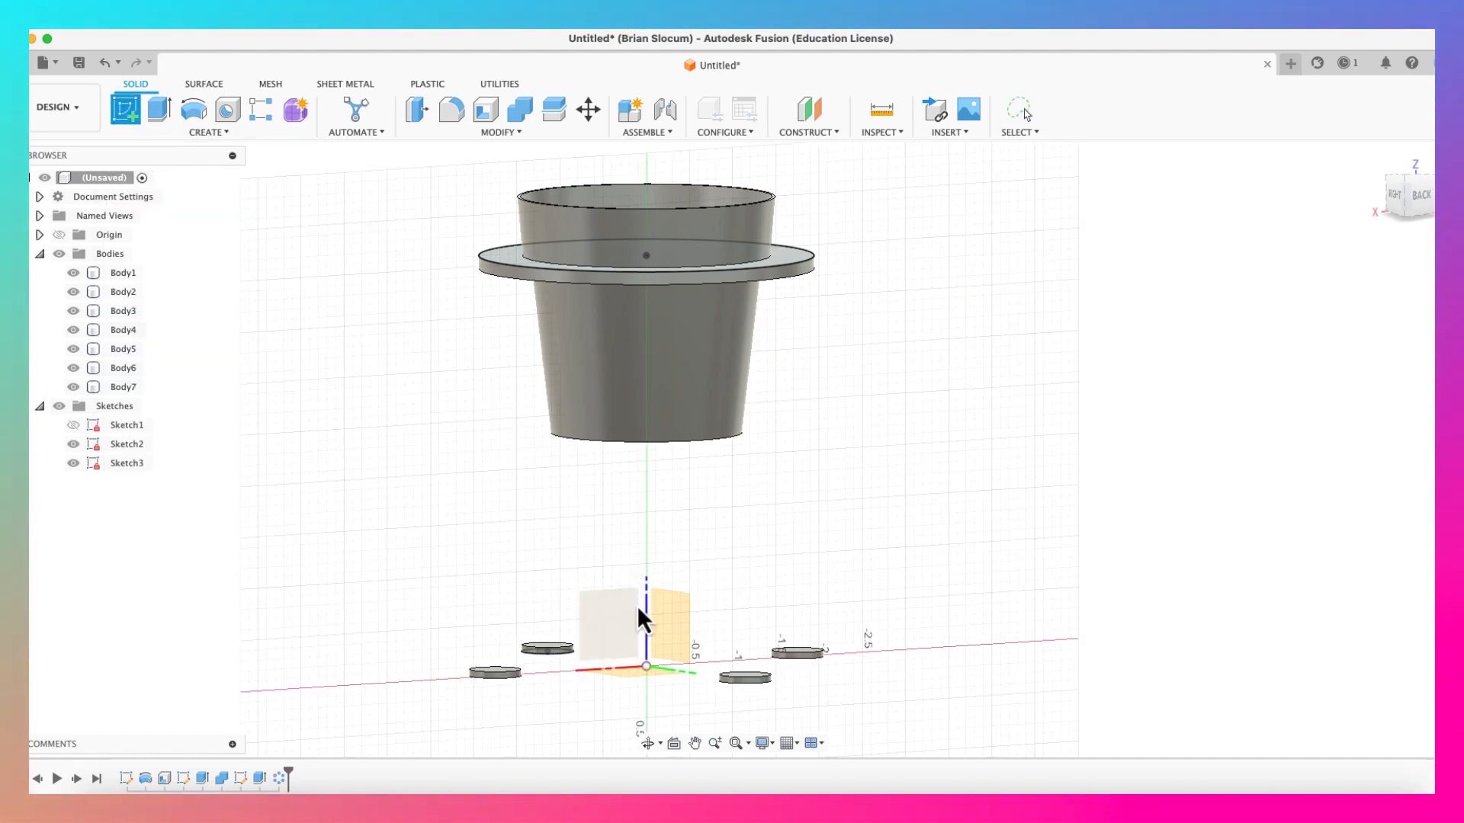
left_click(622, 678)
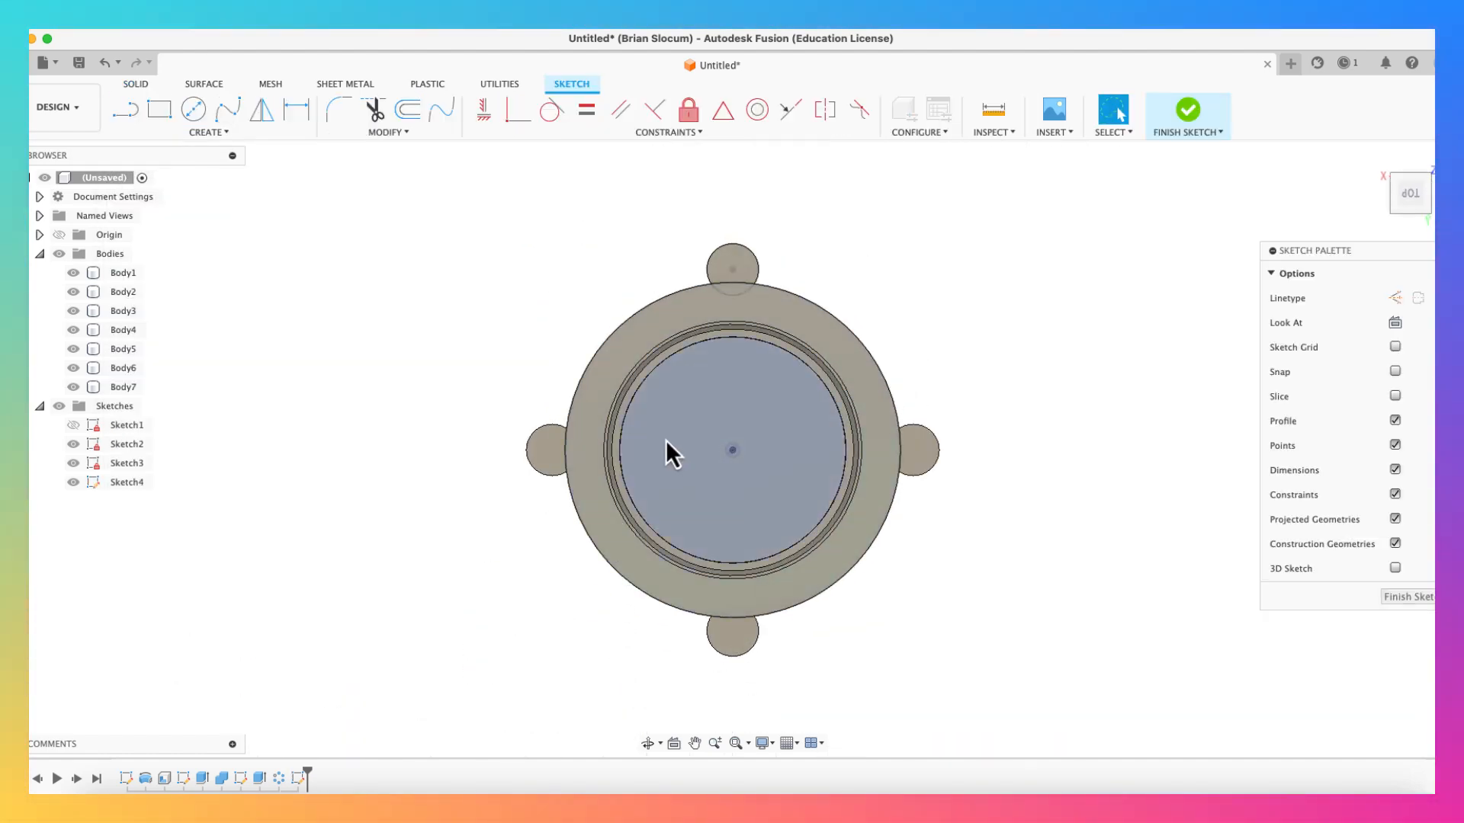
left_click(59, 255)
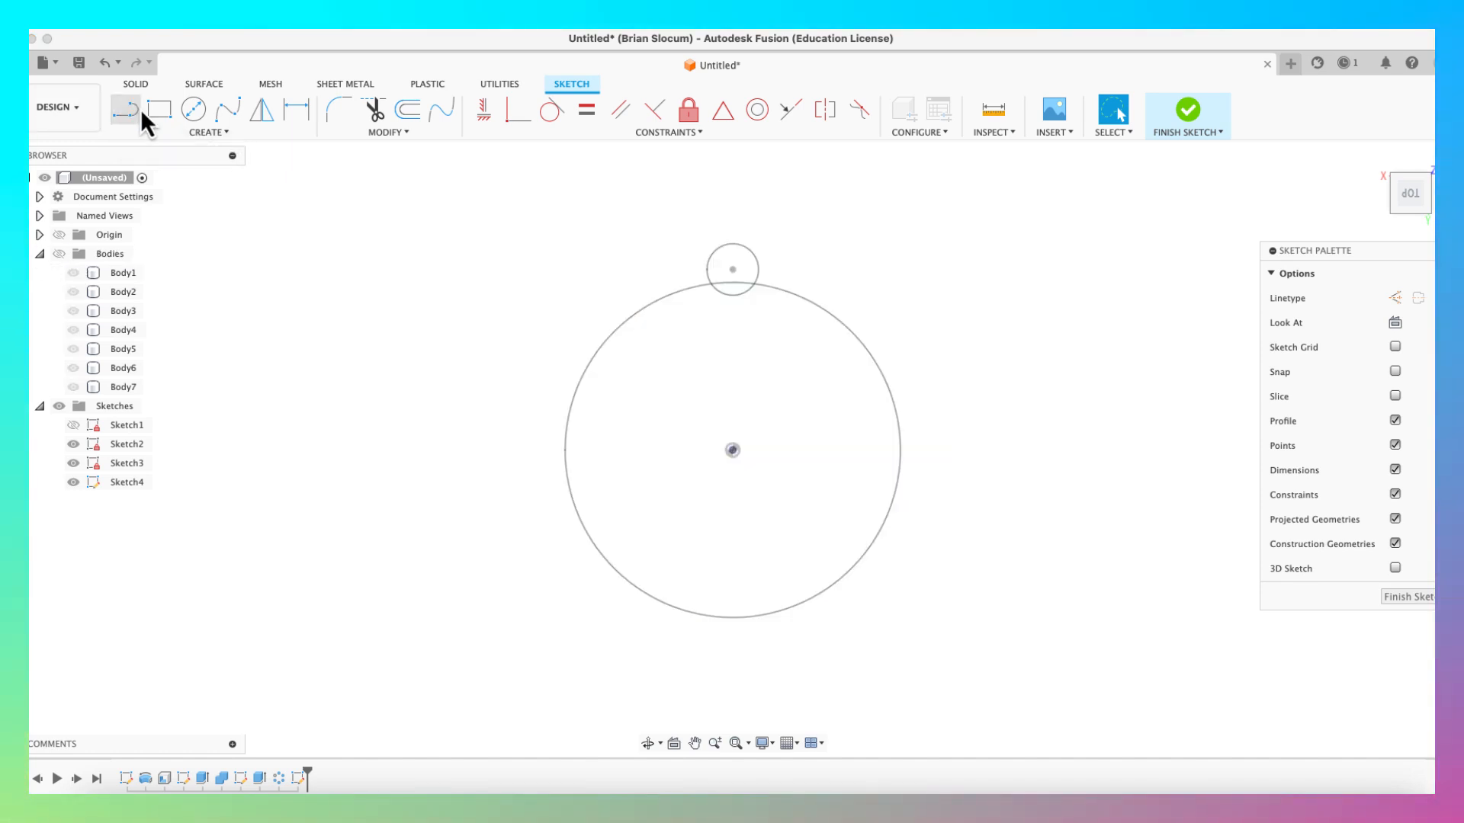
left_click(197, 111)
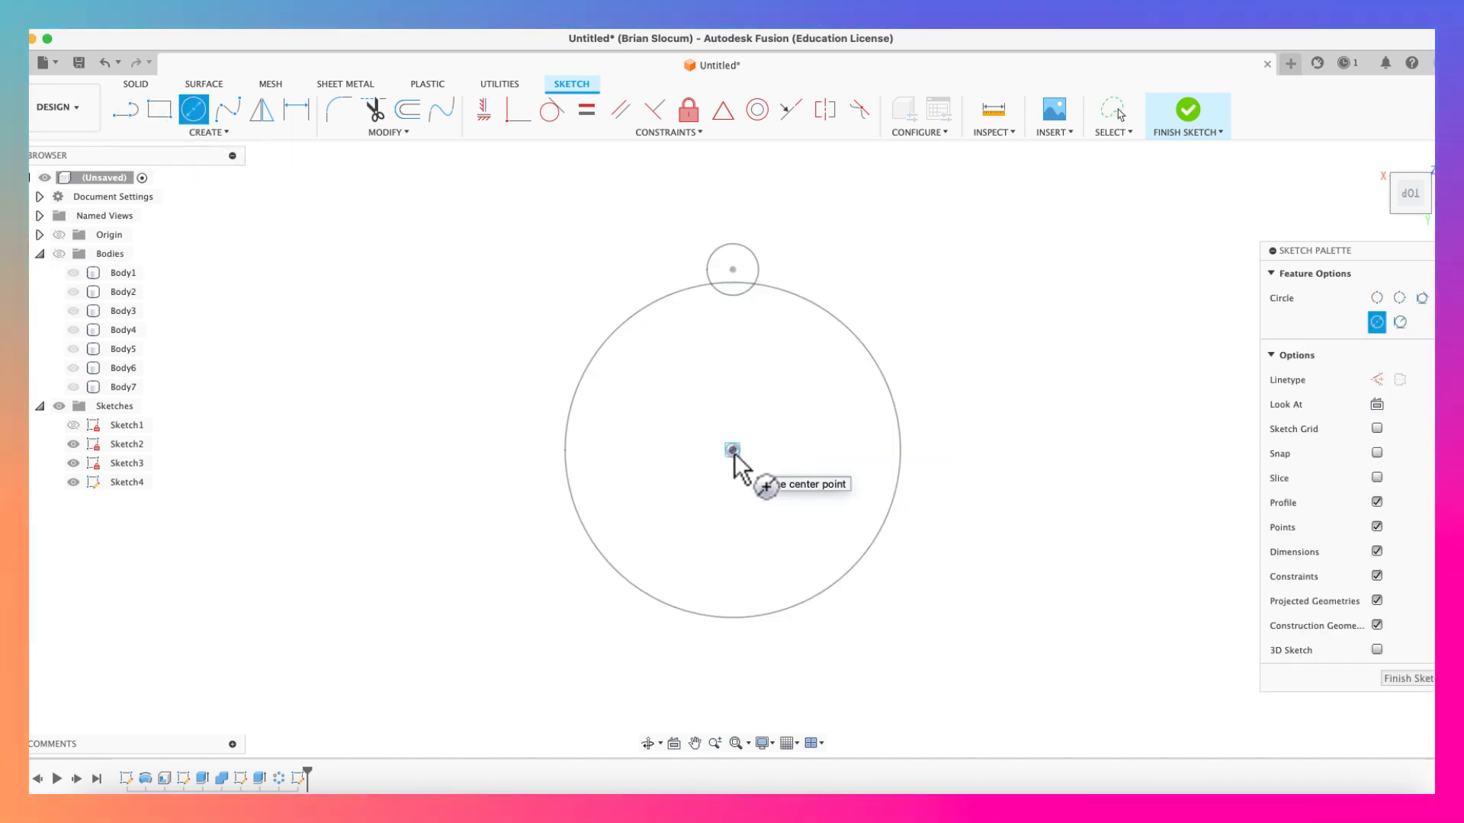
left_click(788, 470)
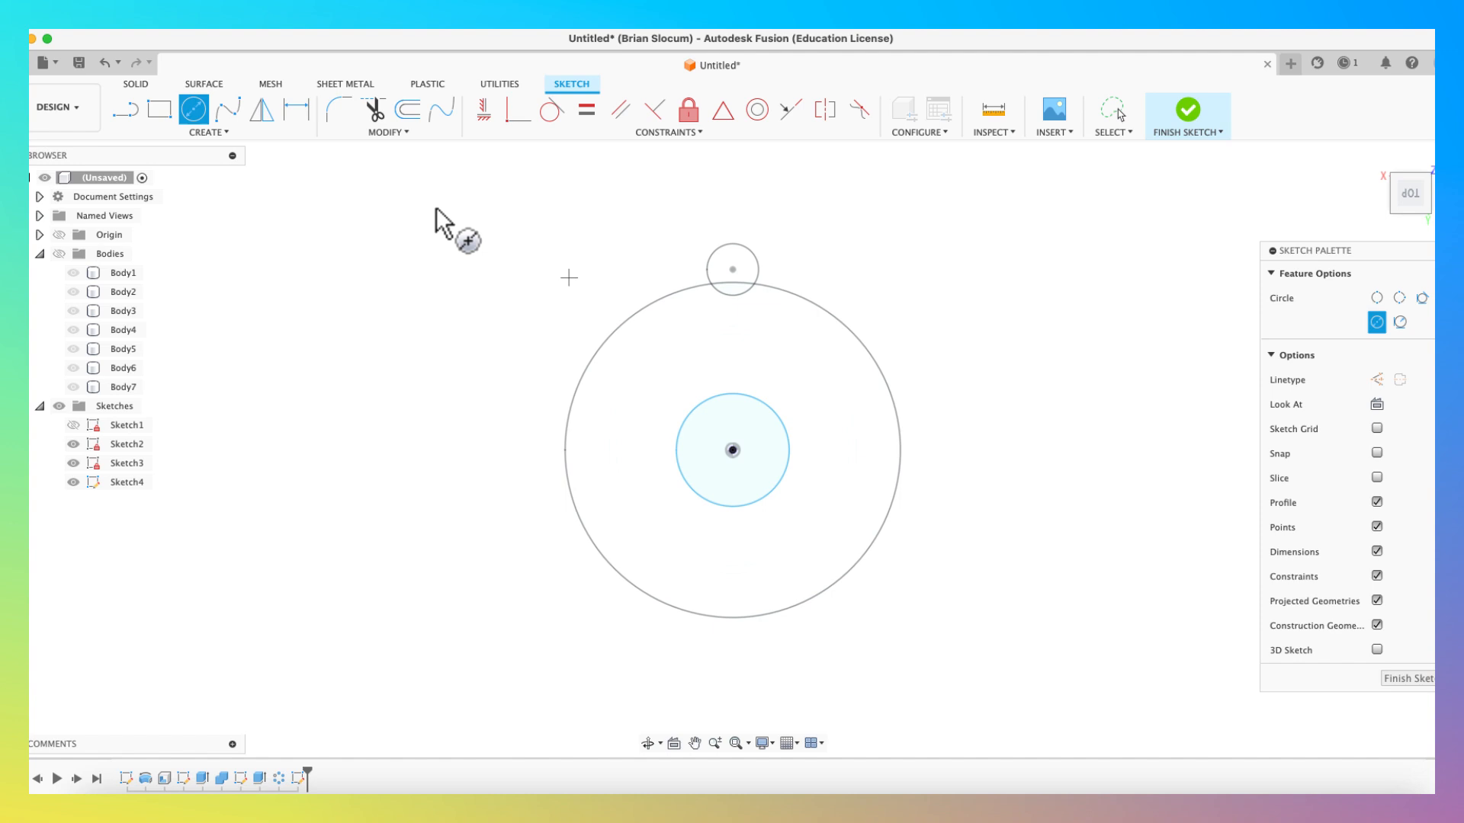
Step: Dimension the central circle's diameter as 1.5 in and finish the sketch
left_click(297, 110)
left_click(789, 443)
left_click(953, 420)
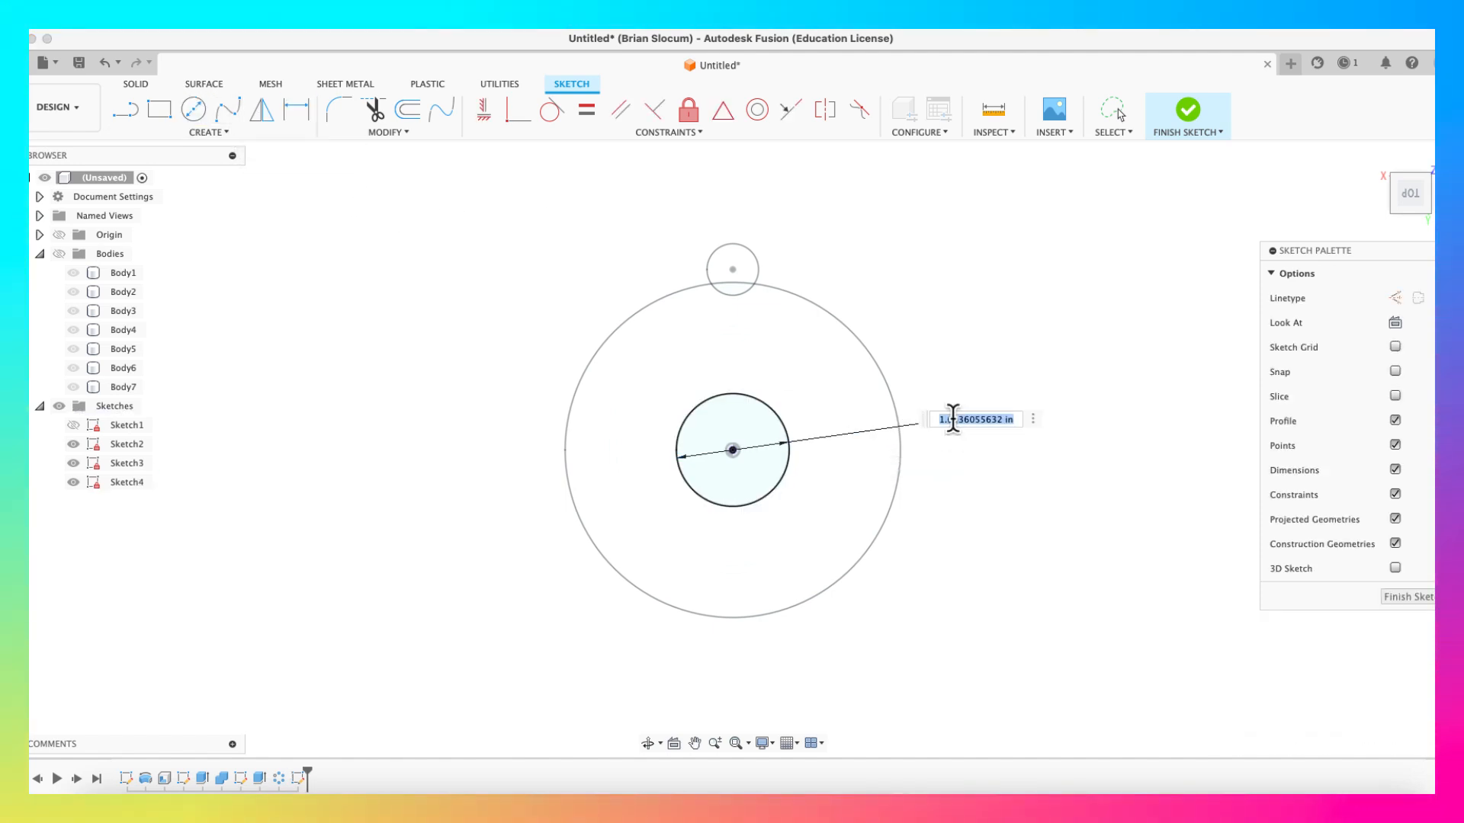
type("1.5")
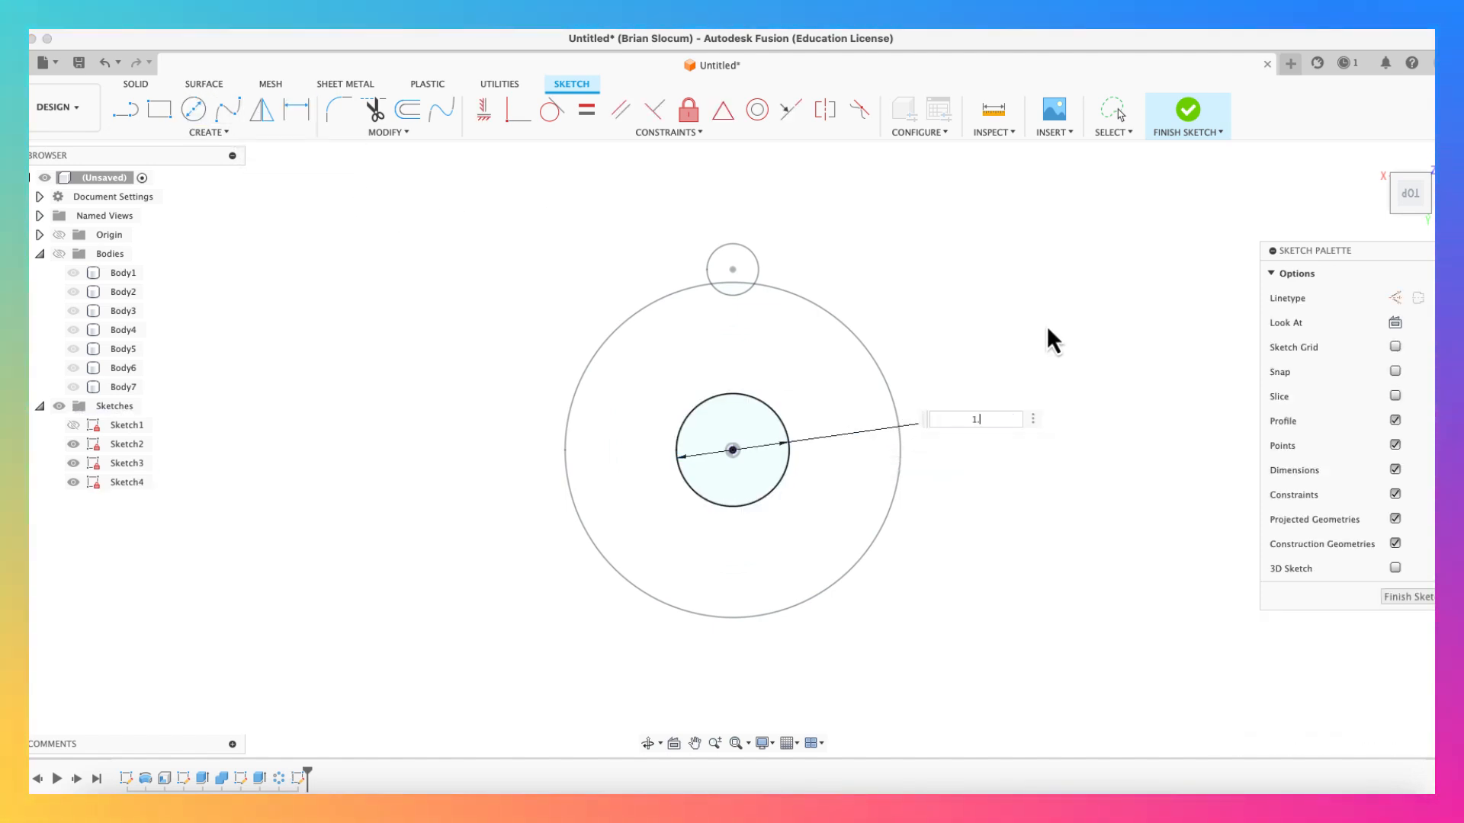
key("Return")
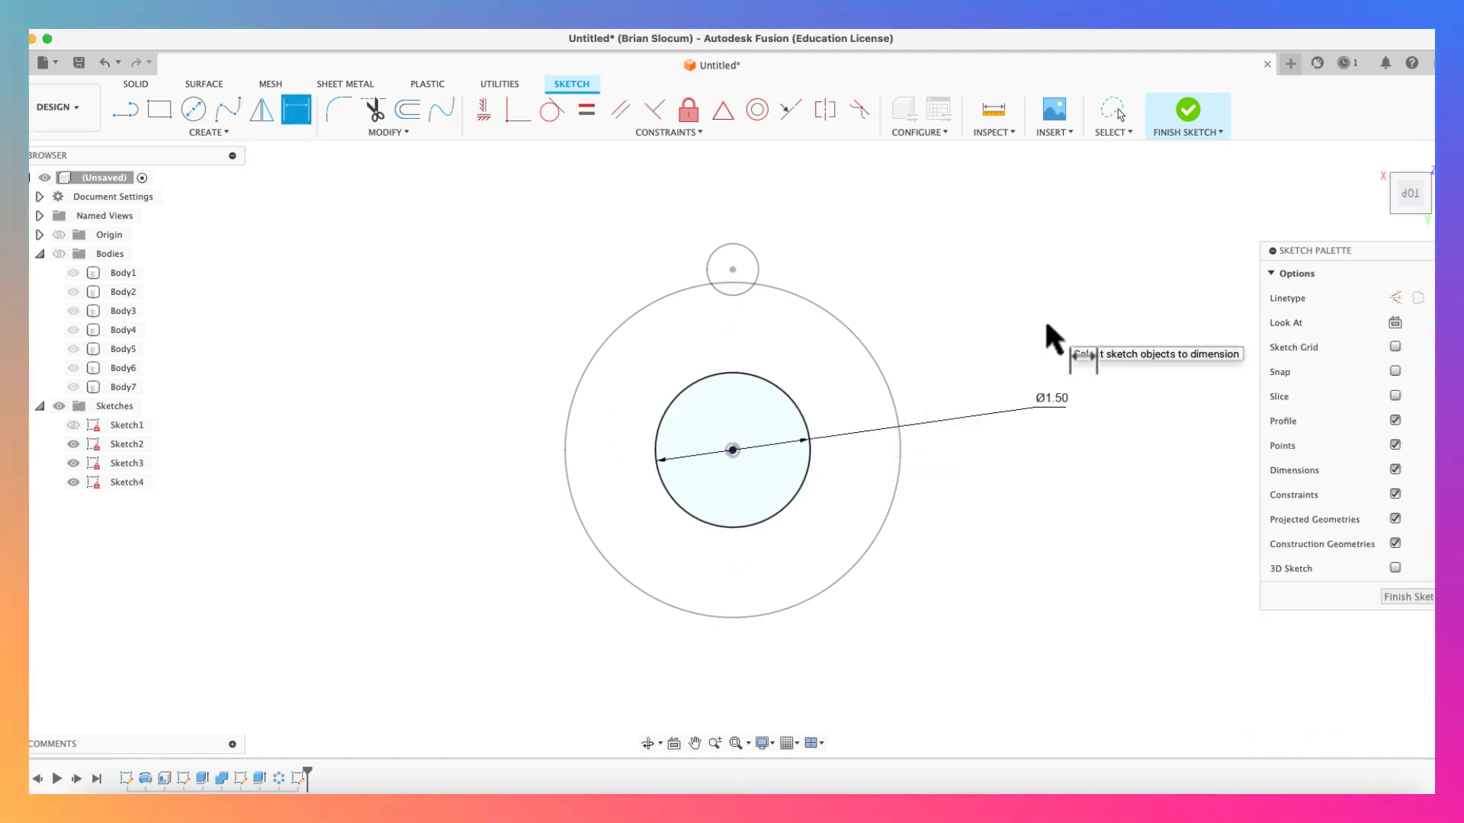
left_click(1191, 114)
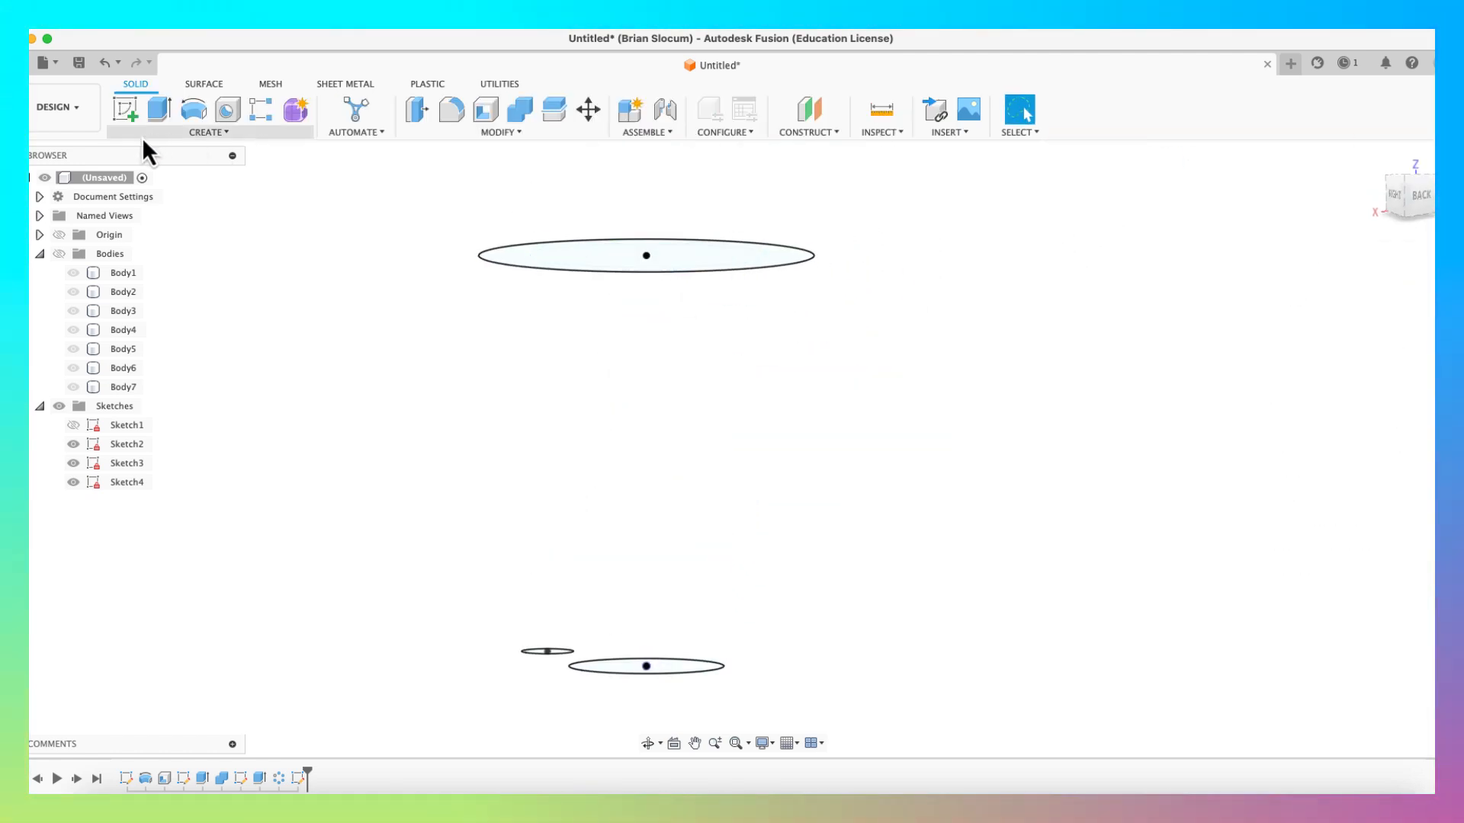
Step: Show all bodies again and extrude the 1.5 in circle upward by 1.75 in as a new body
left_click(62, 257)
left_click(60, 255)
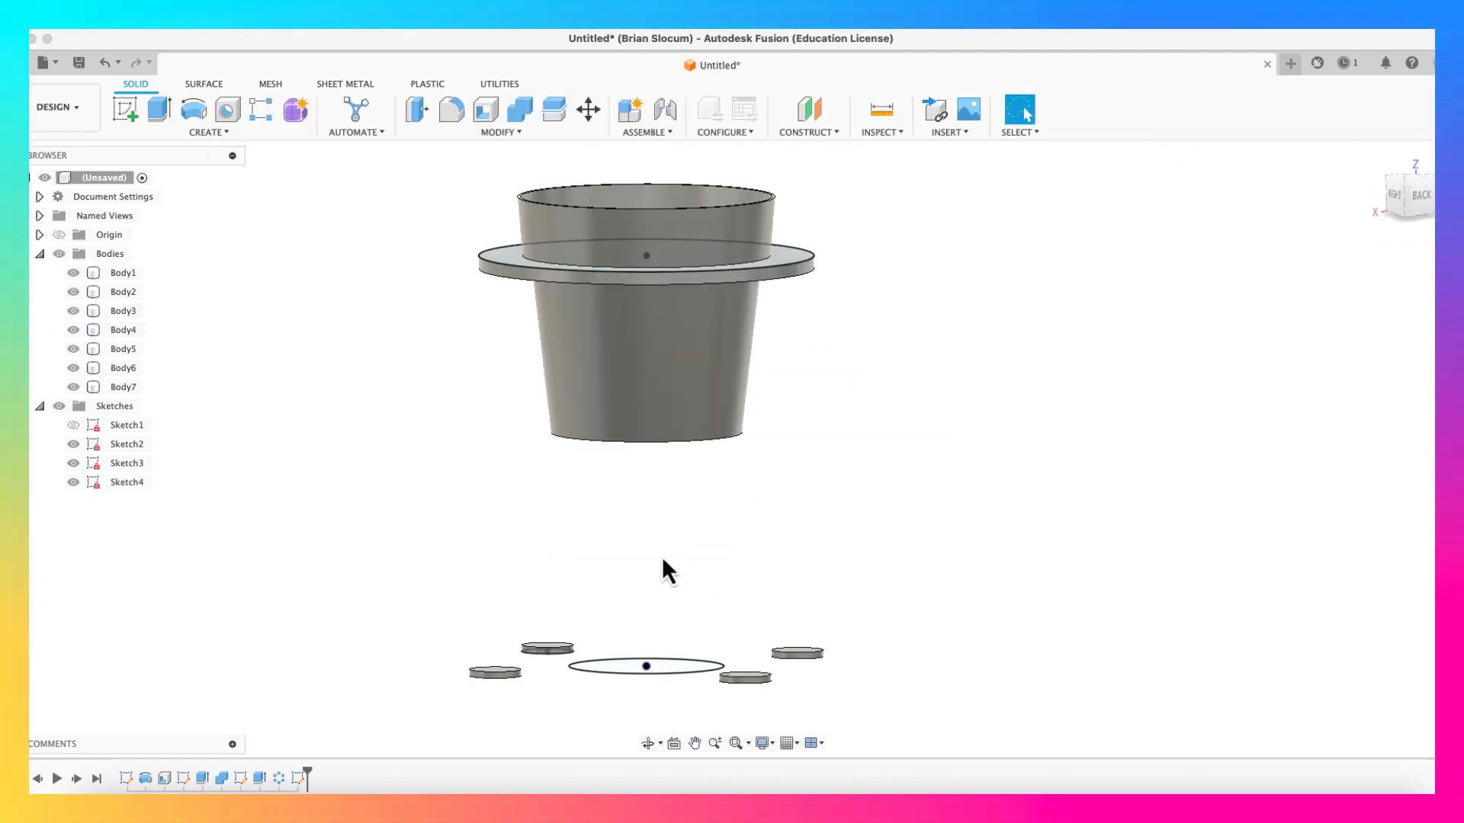
left_click(156, 110)
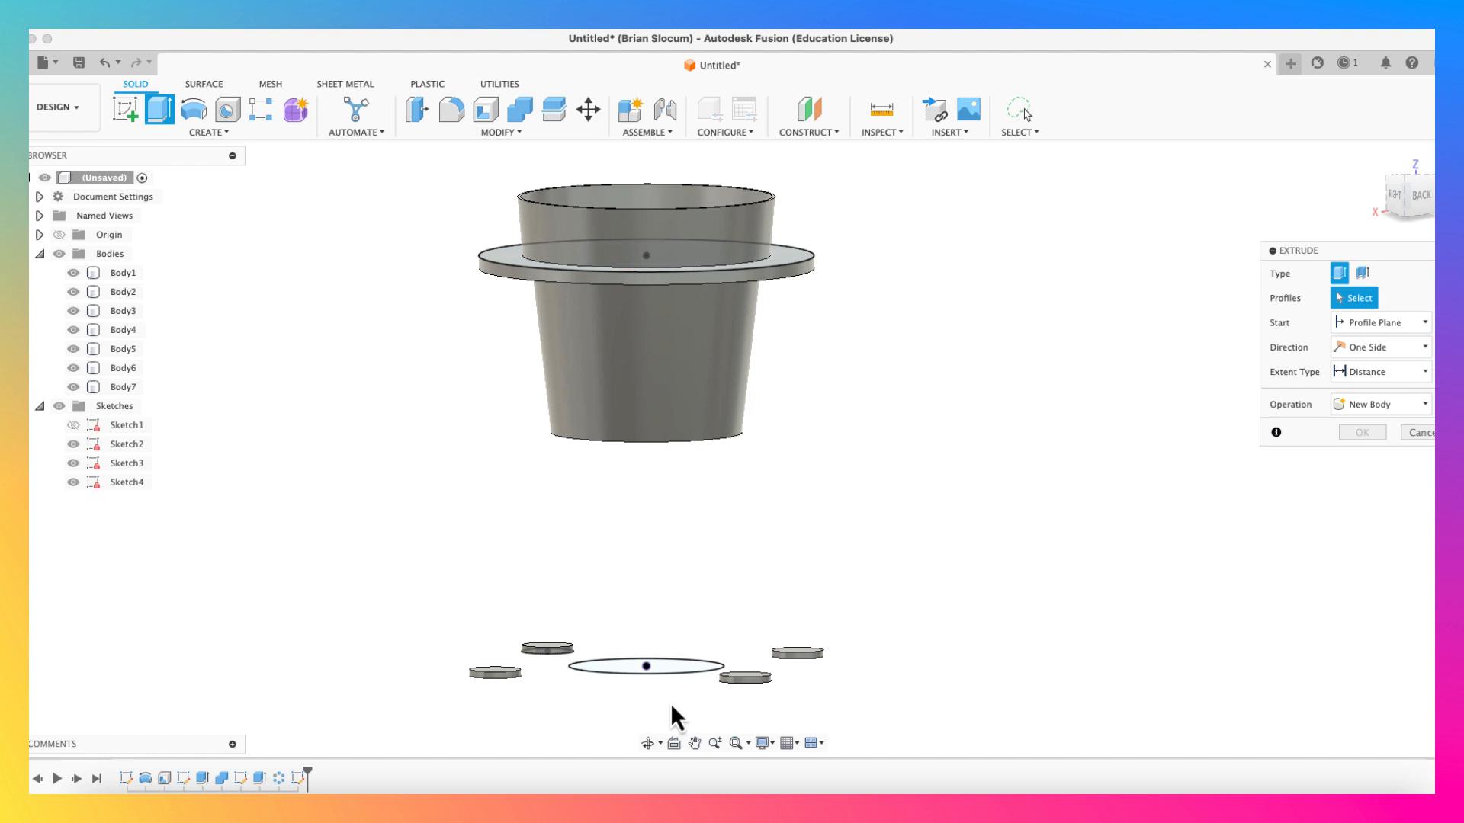
left_click(619, 671)
left_click_drag(643, 649, 639, 471)
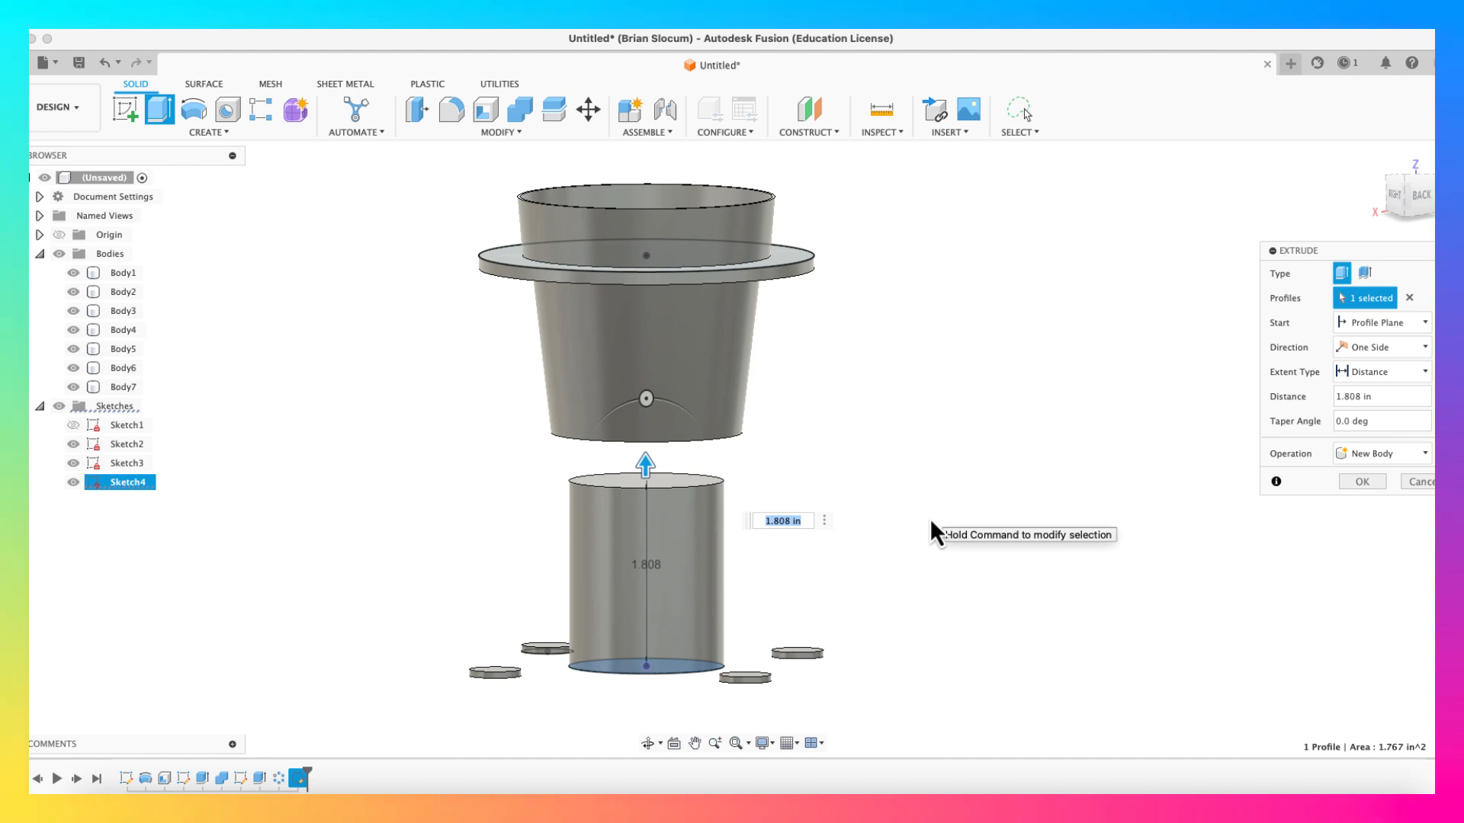
type("1.75")
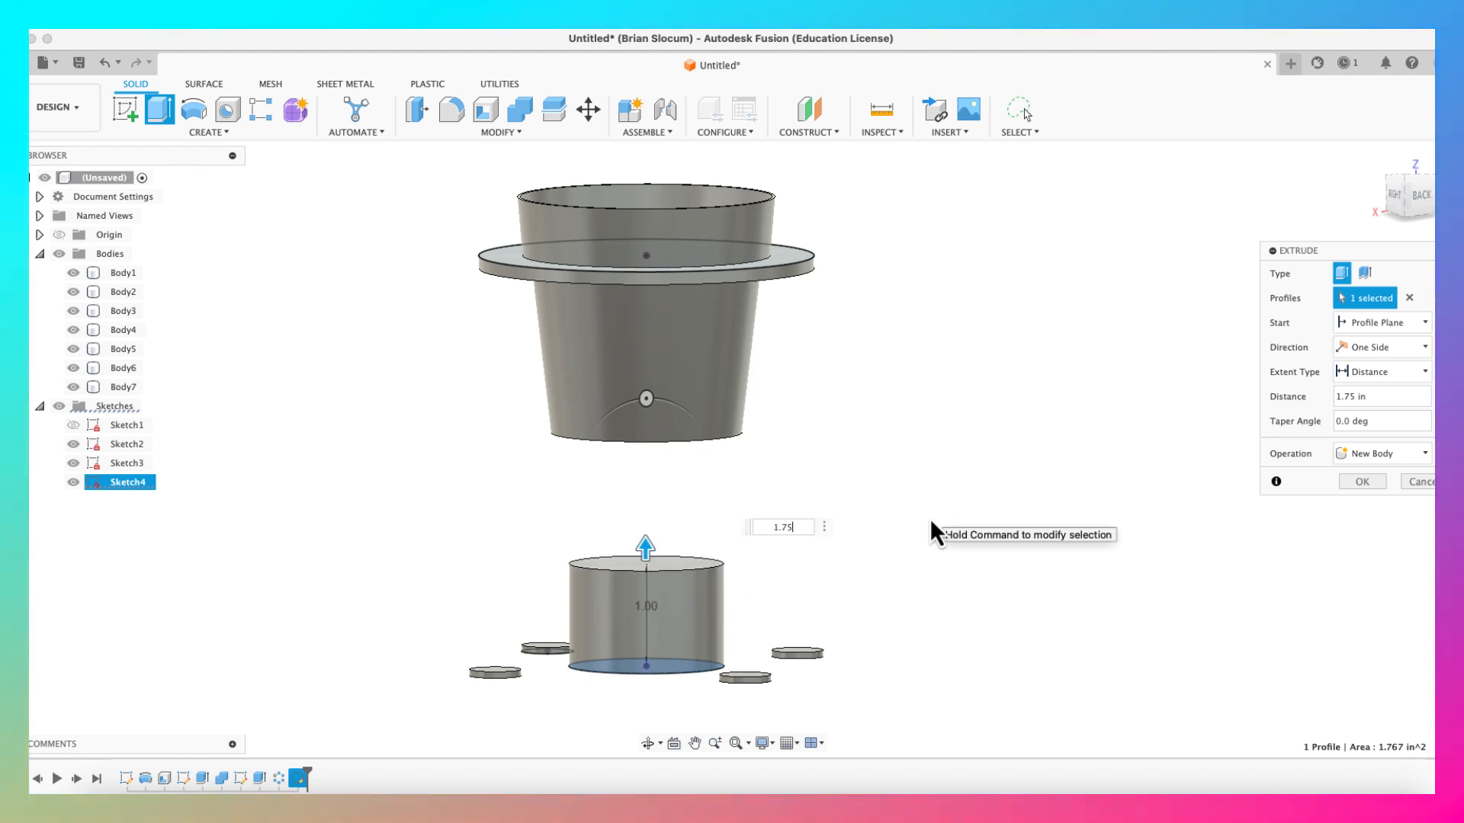
key("Return")
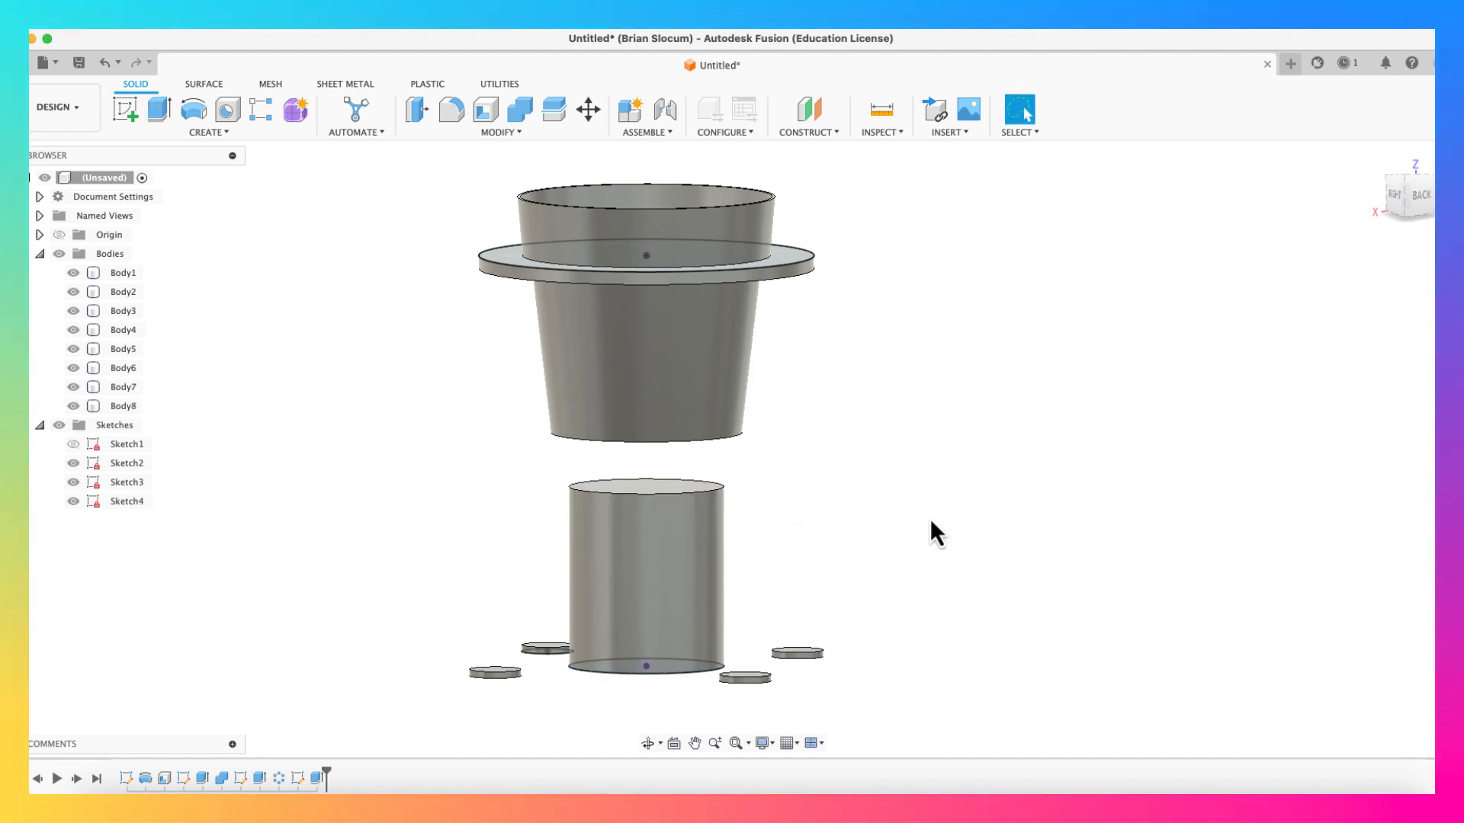
Step: Start a sketch on the vertical origin plane and draw a center rectangle about 0.8 by 1.4 in on the cylinder's axis, reaching its base
left_click(122, 111)
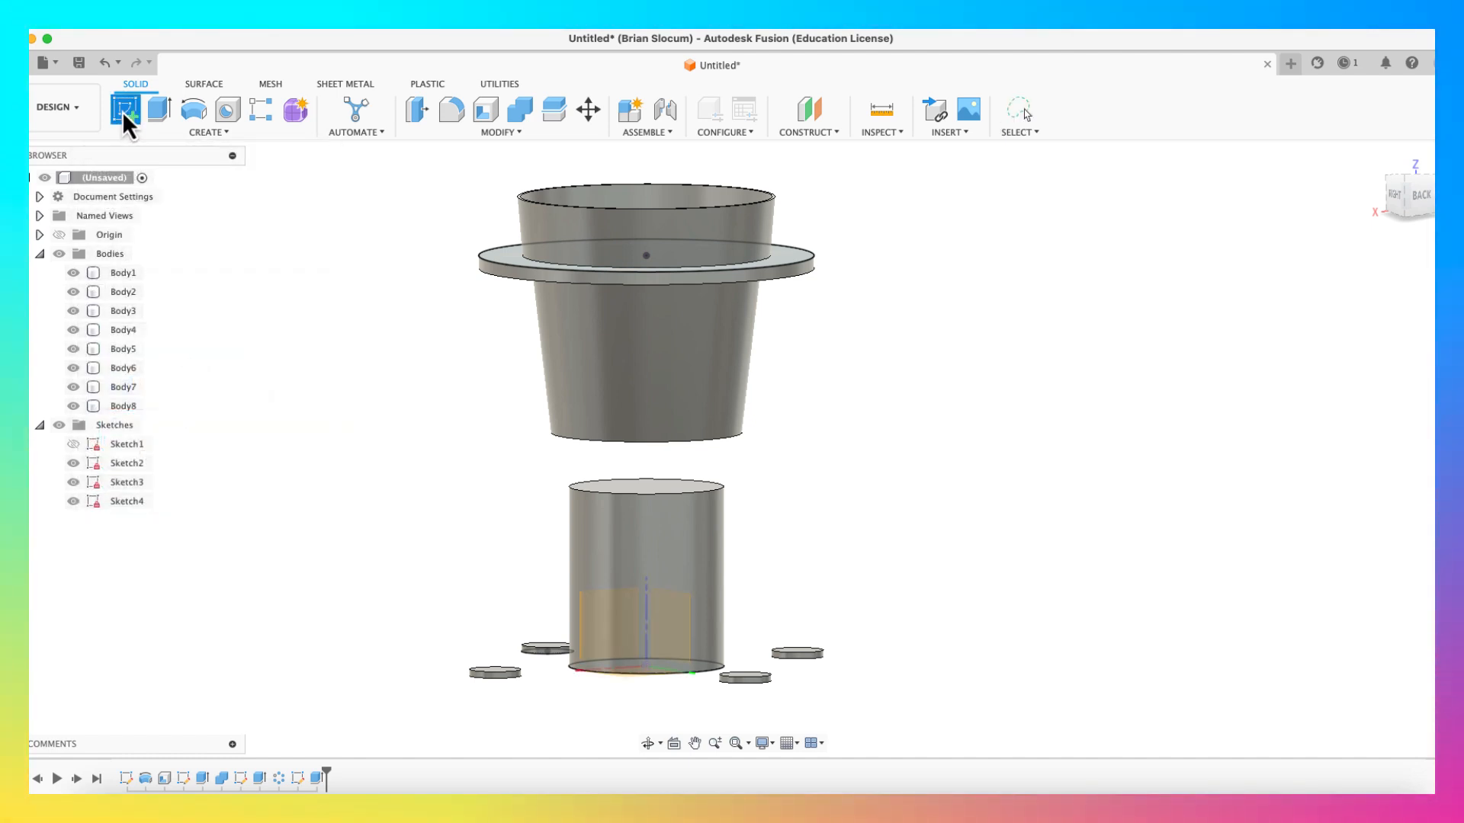
left_click(688, 637)
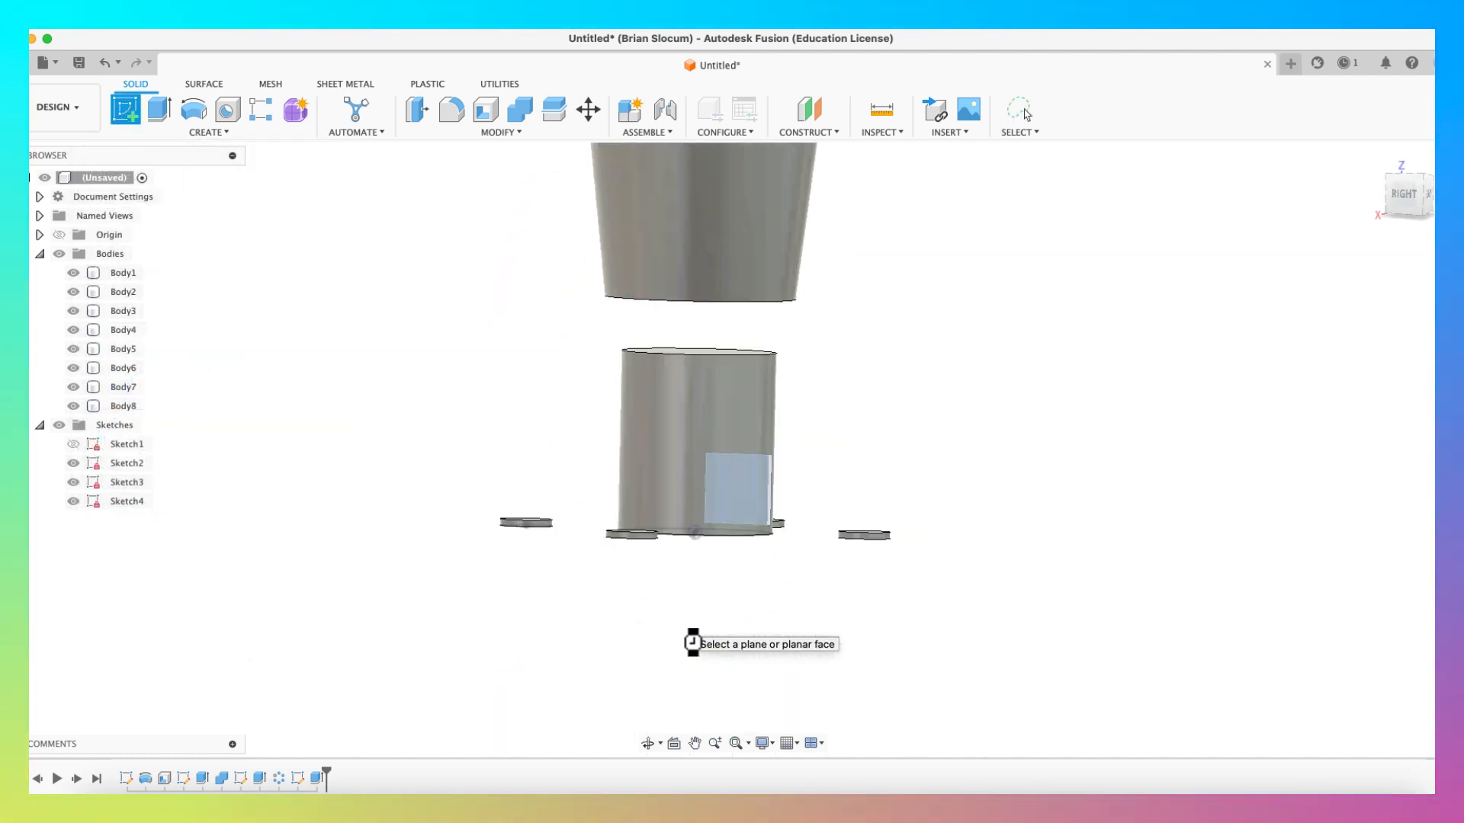
left_click(183, 131)
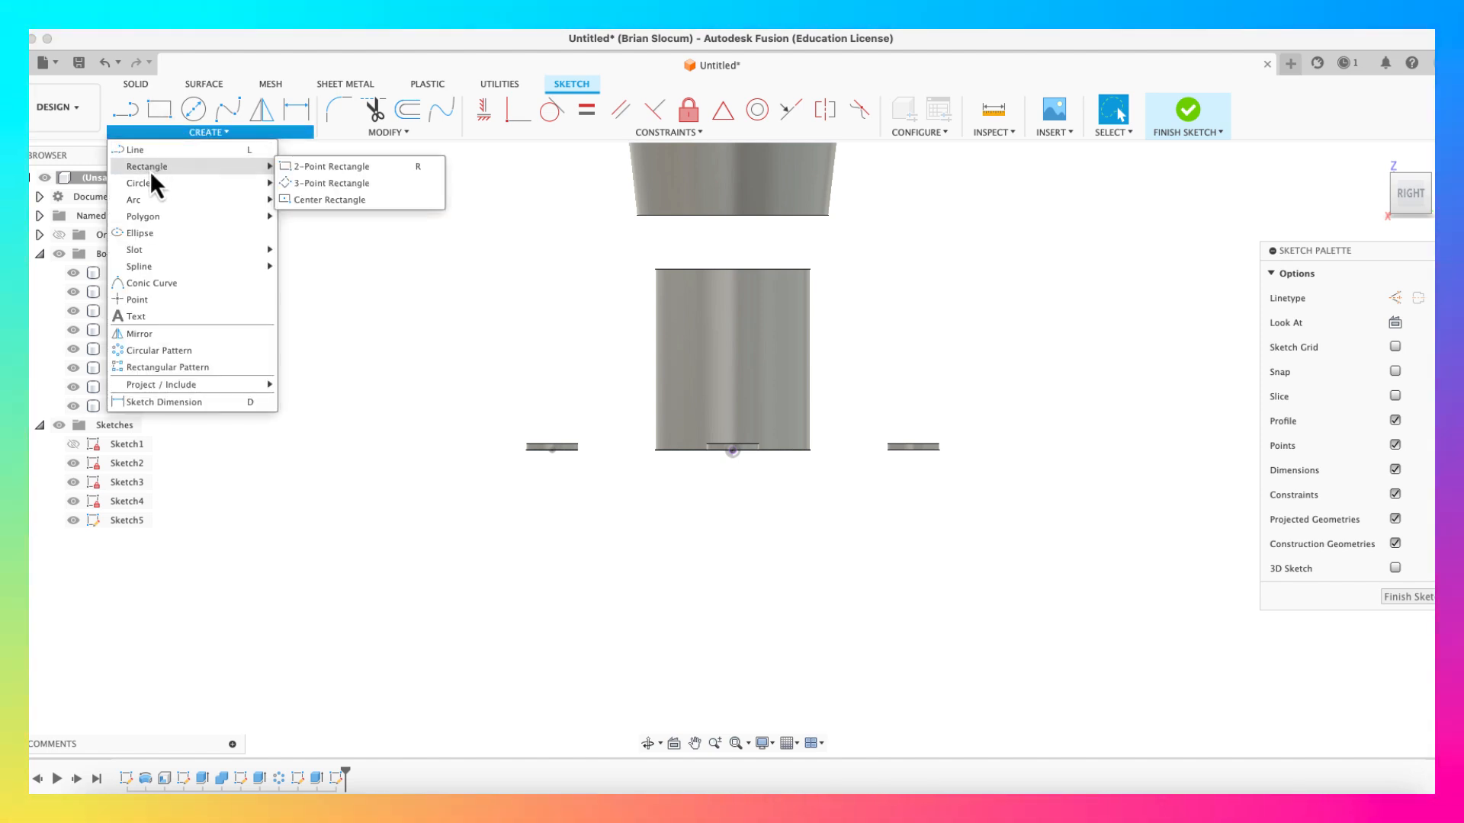
mouse_move(230, 174)
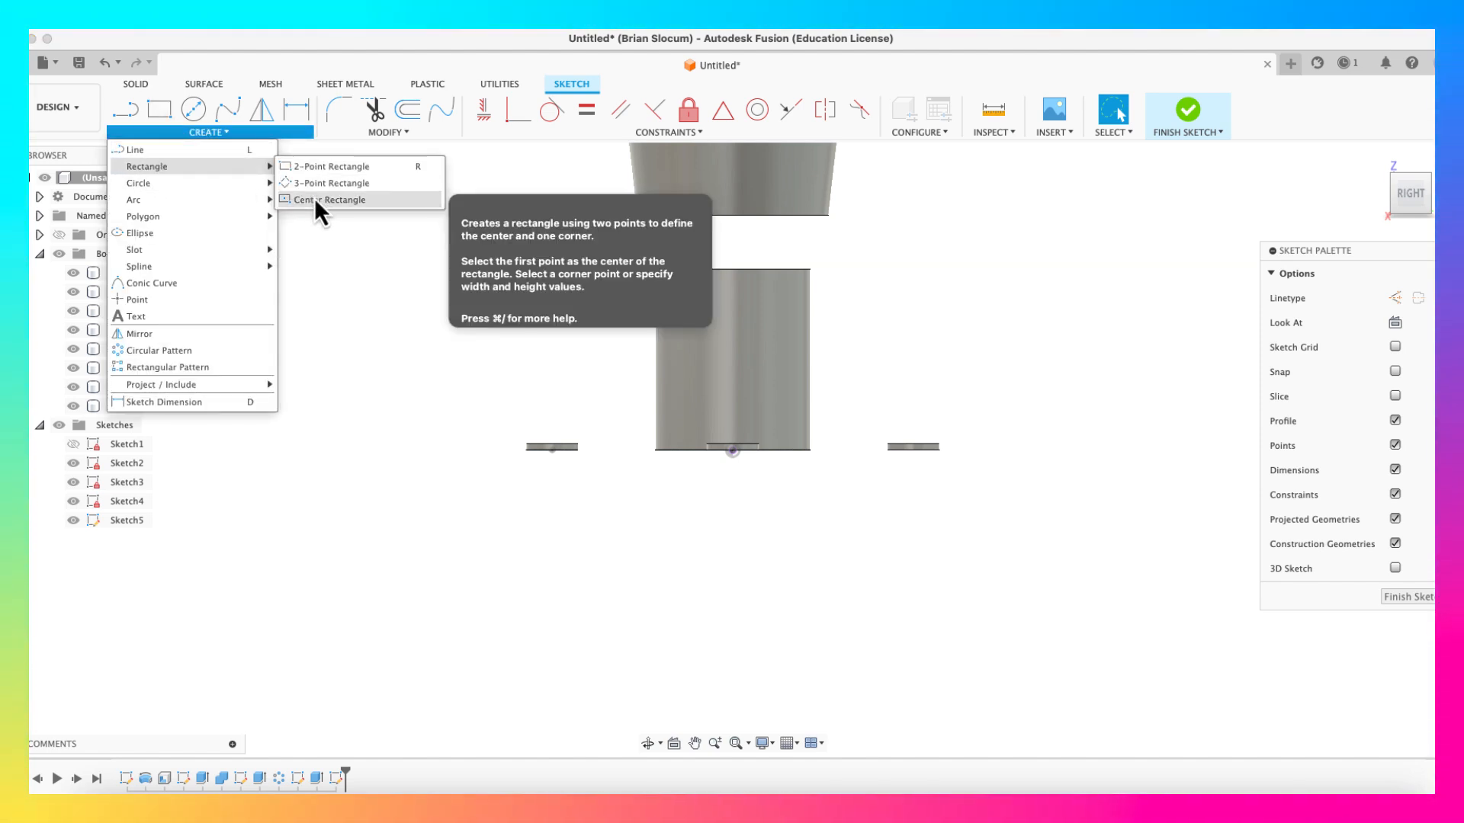
left_click(314, 200)
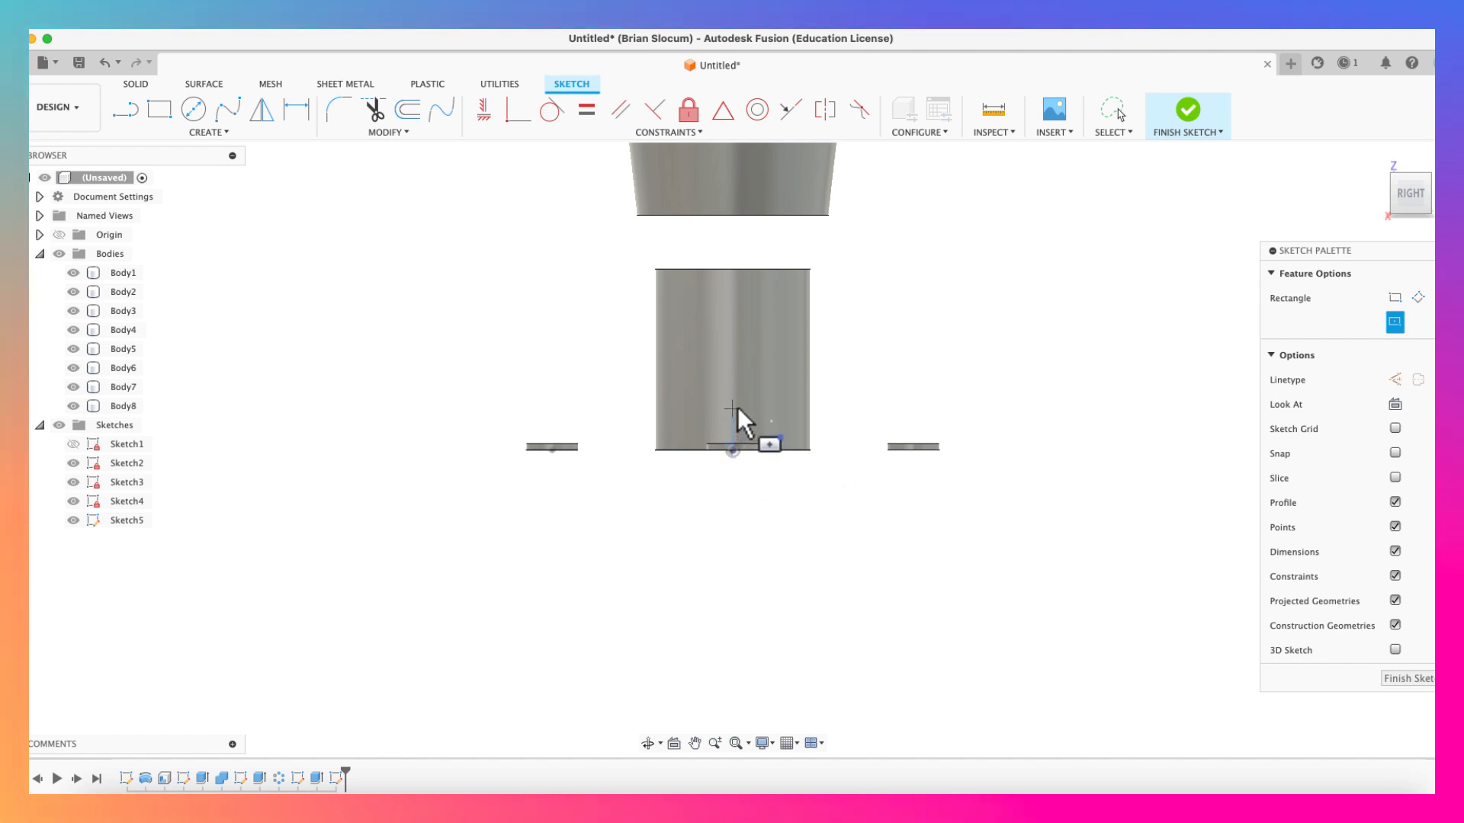
left_click(734, 378)
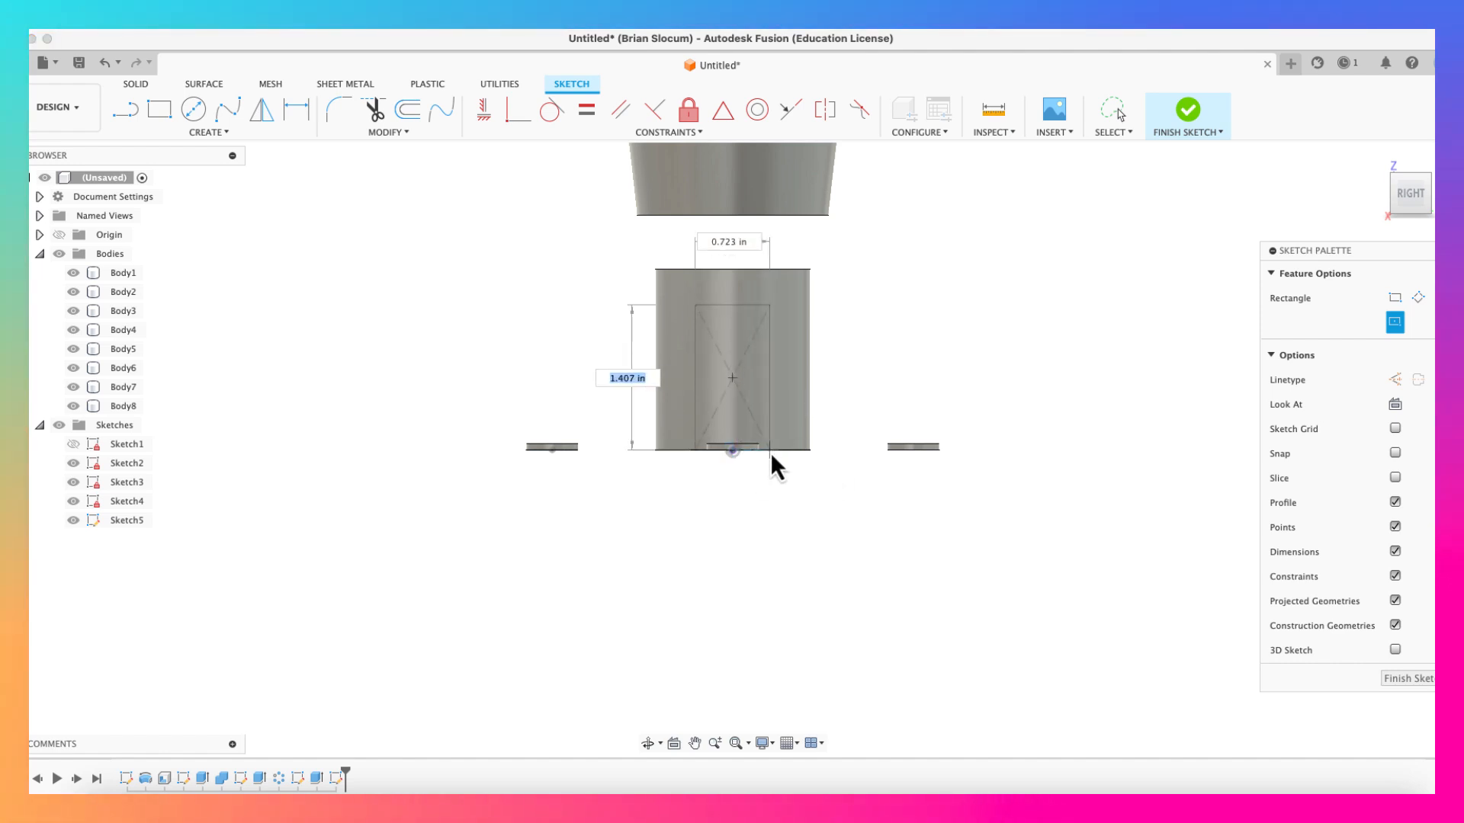
left_click(773, 451)
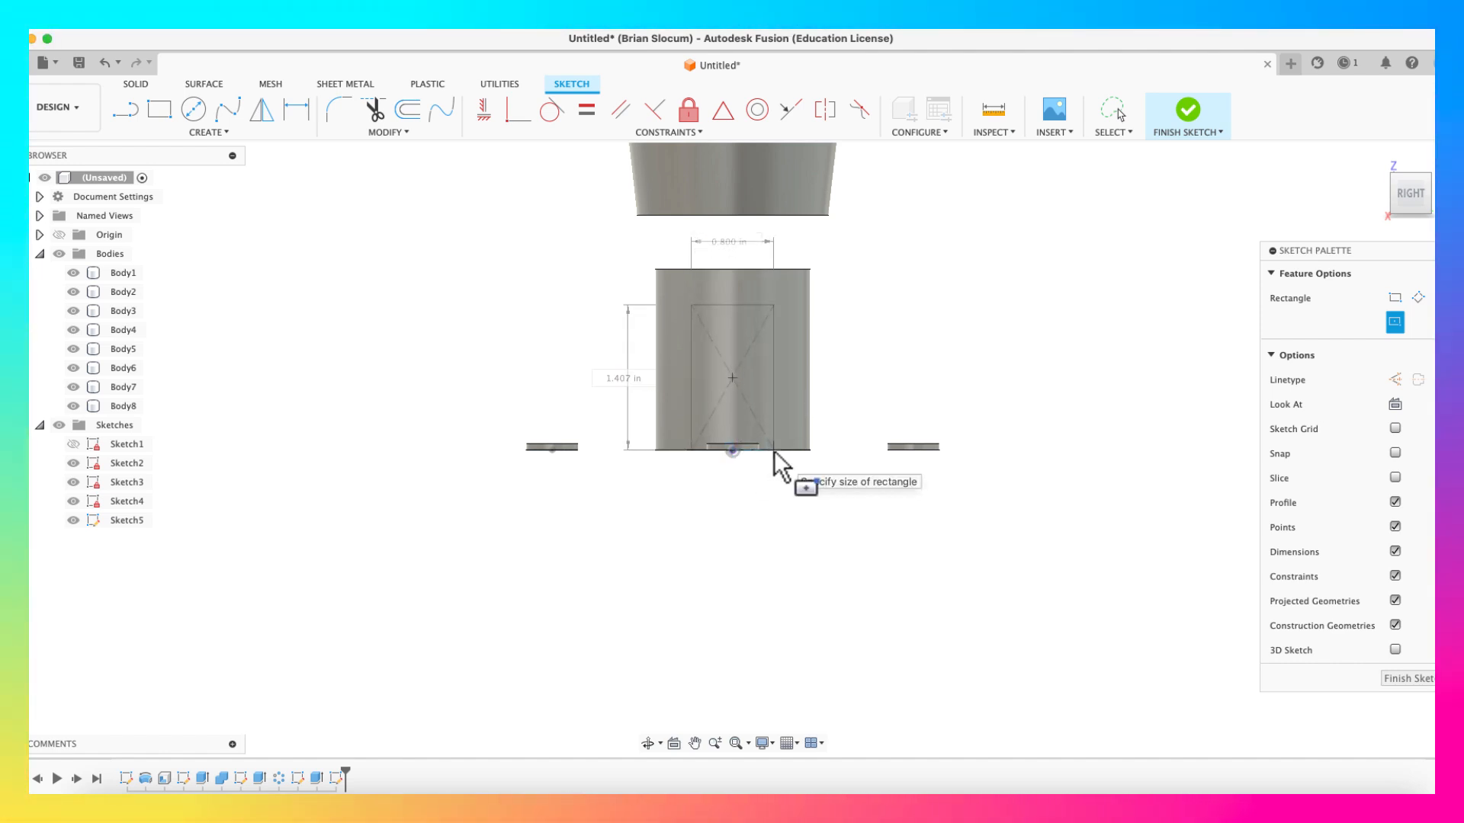
Step: Dimension the rectangle as 0.75 in wide and 1.25 in high and finish the sketch
left_click(297, 110)
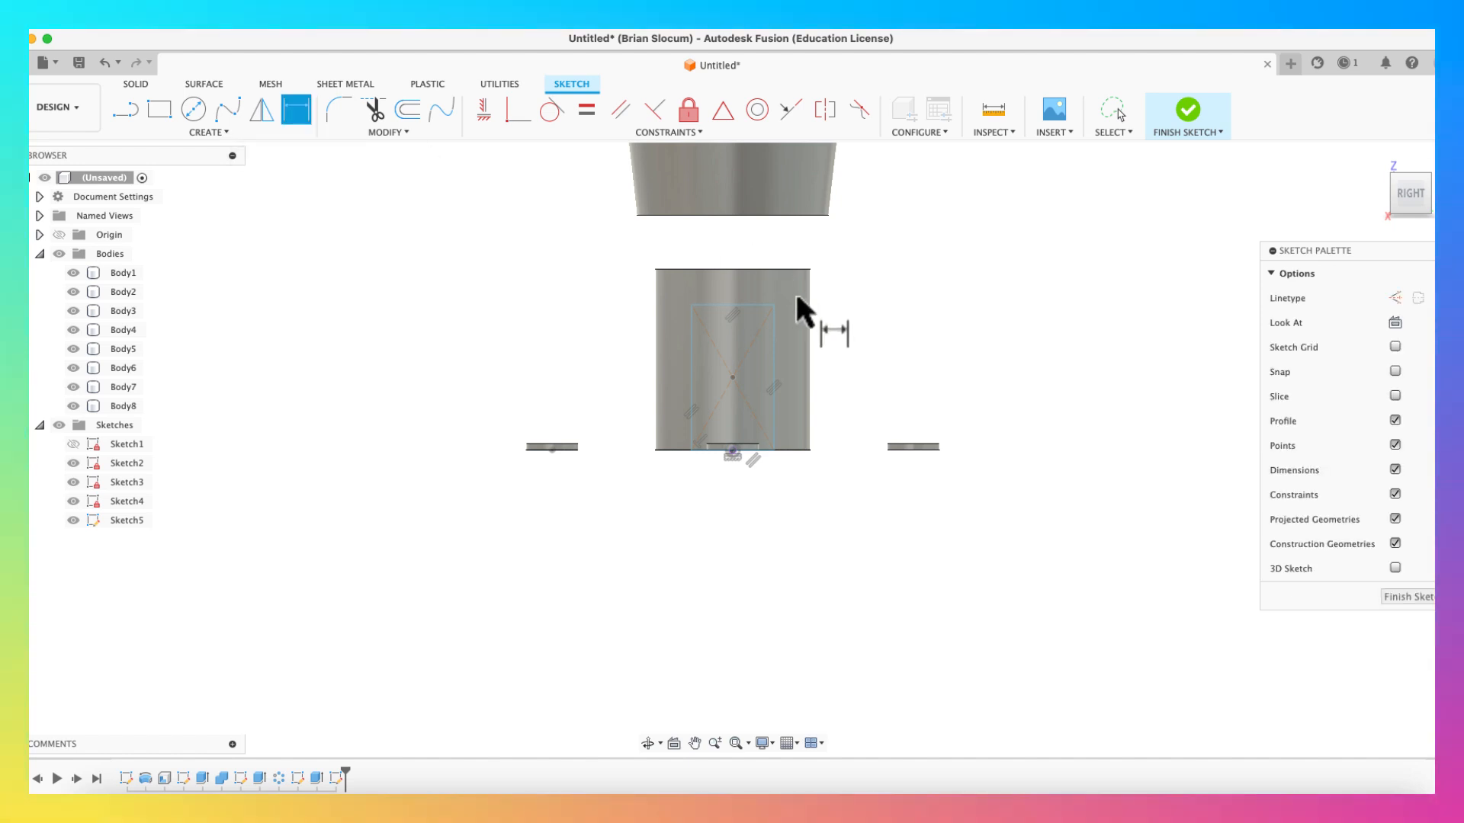
left_click(747, 306)
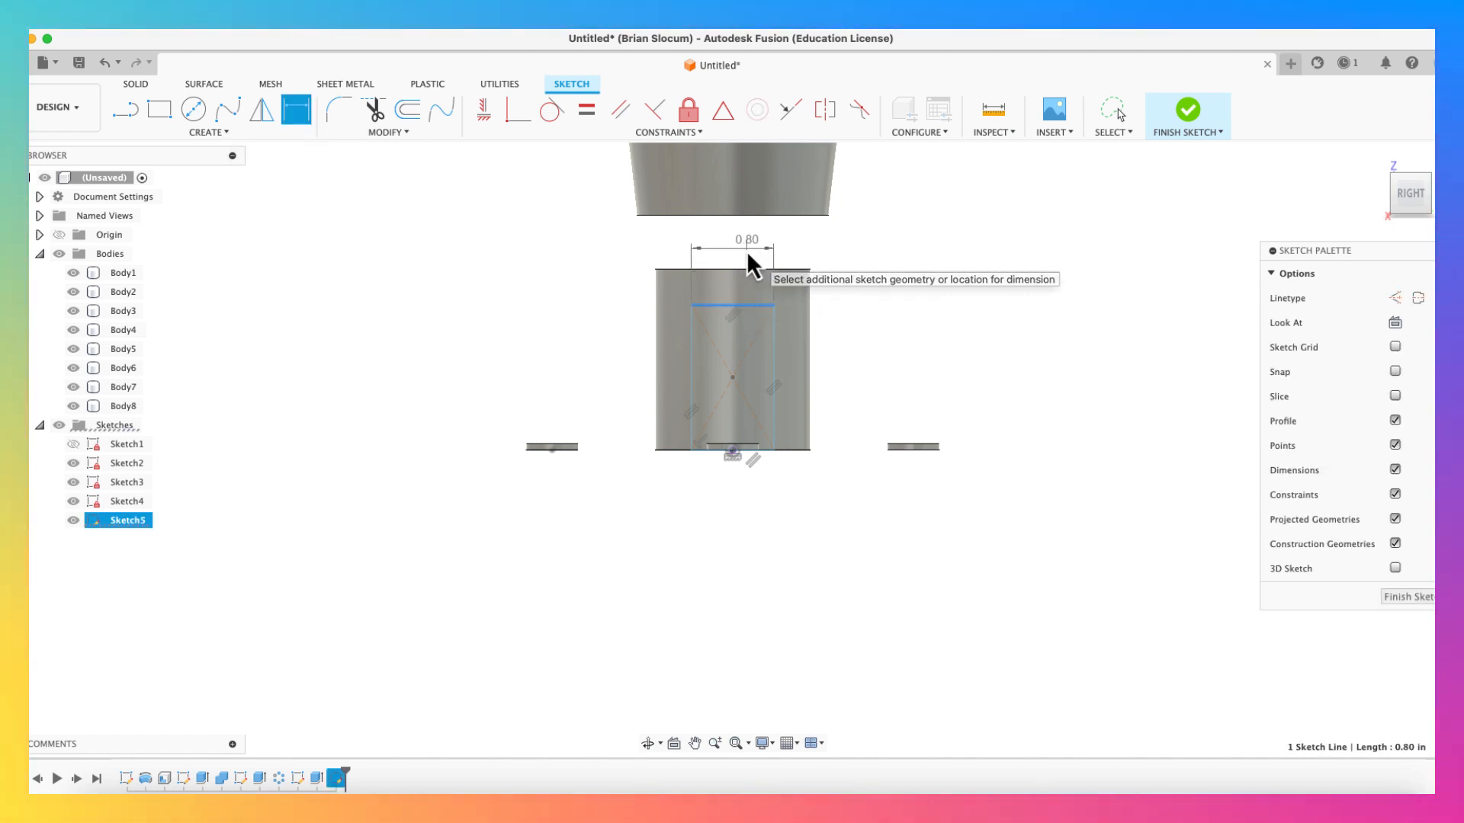
left_click(747, 250)
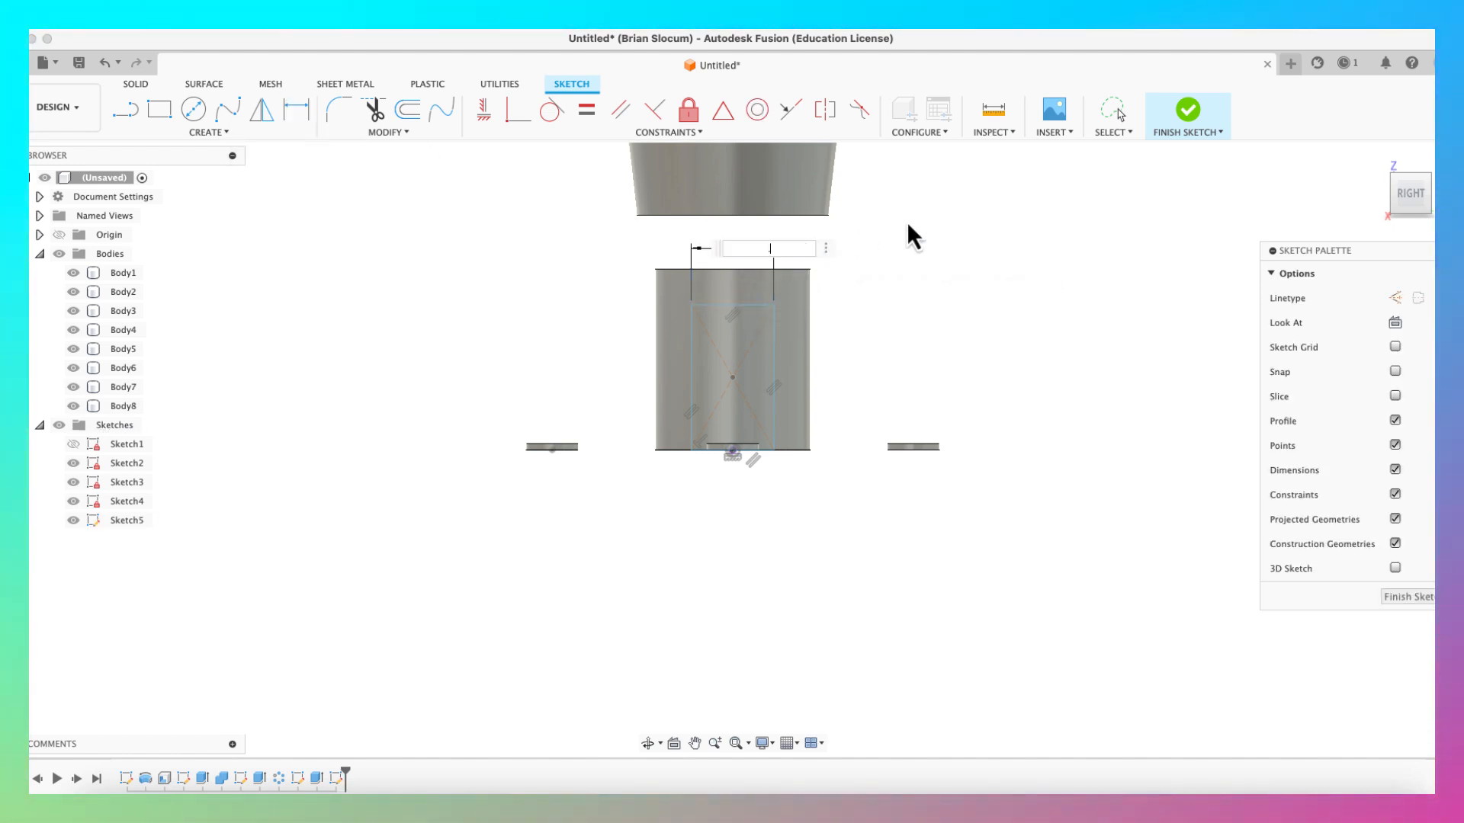
type(".75")
key("Return")
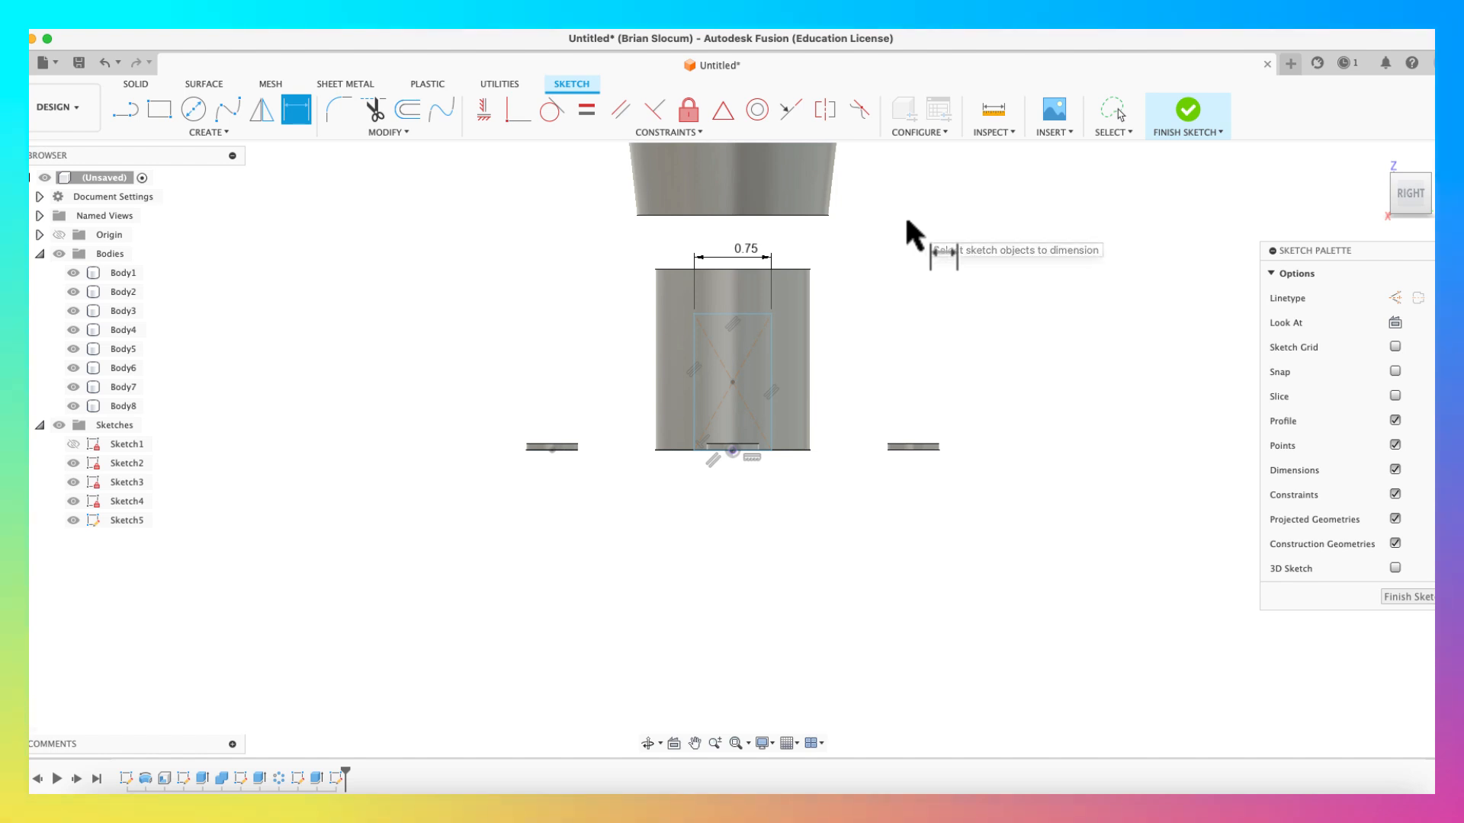
left_click(772, 365)
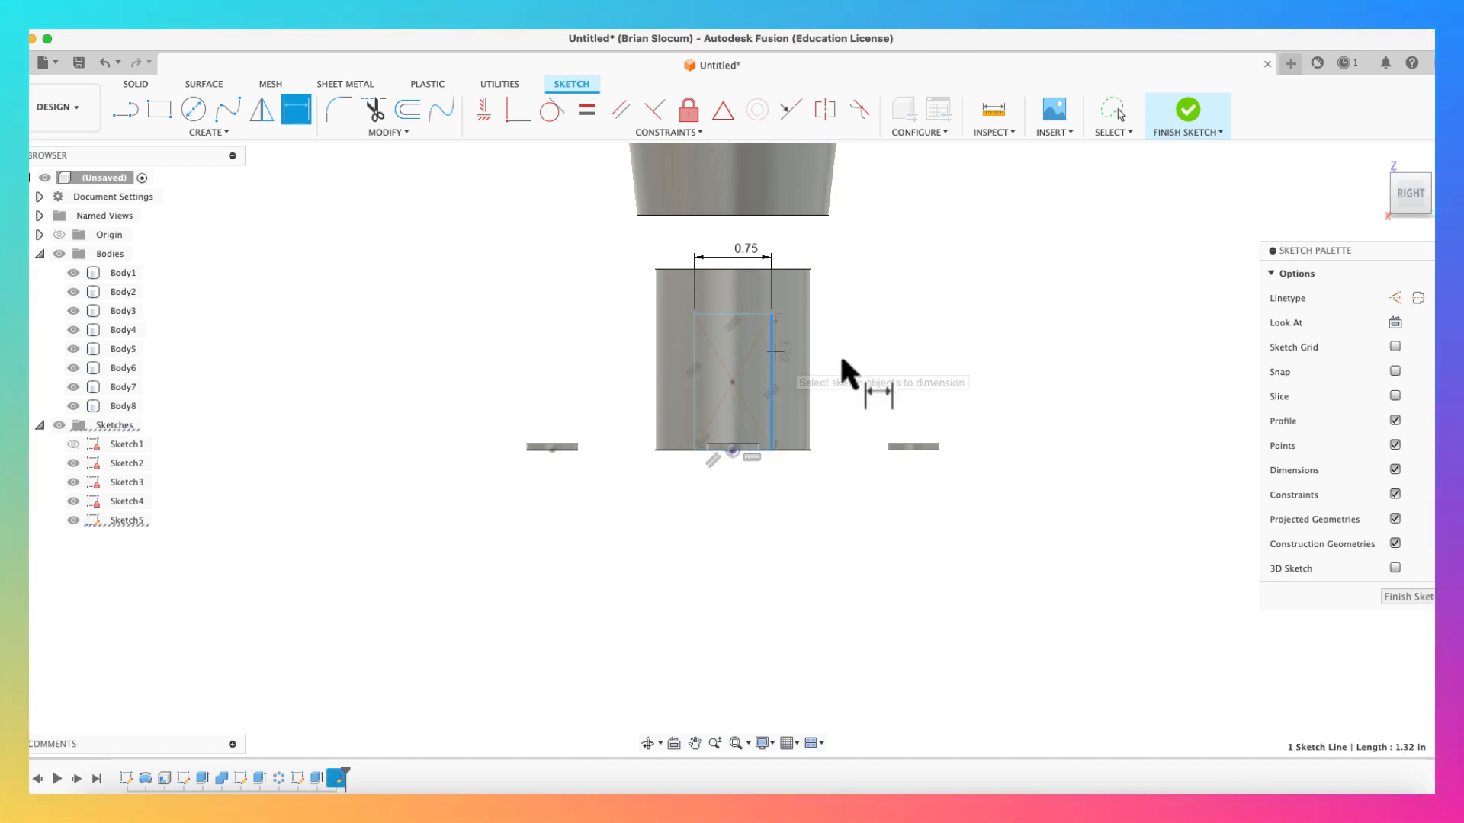
left_click(854, 373)
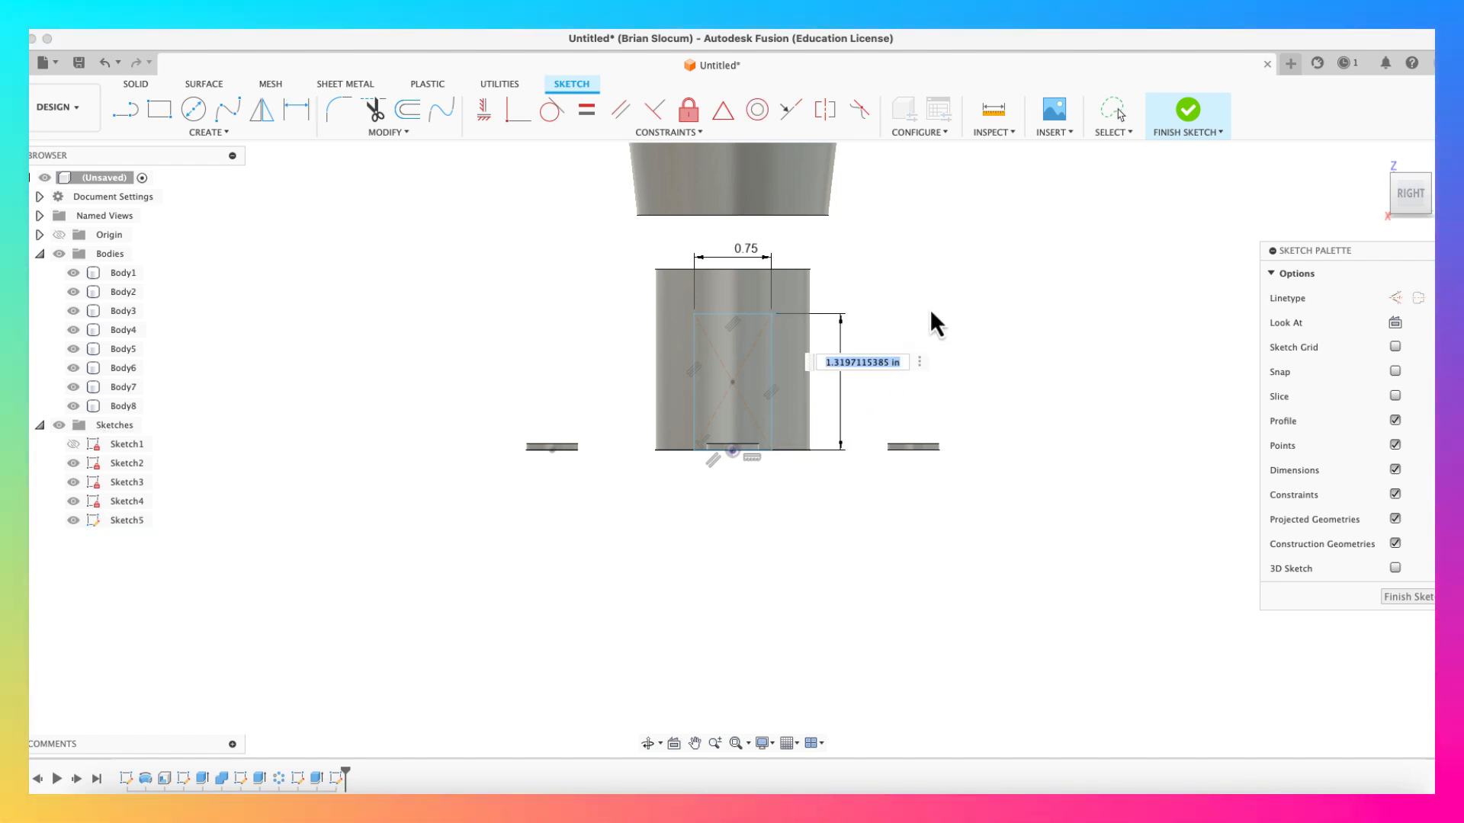
type("1.25")
key("Return")
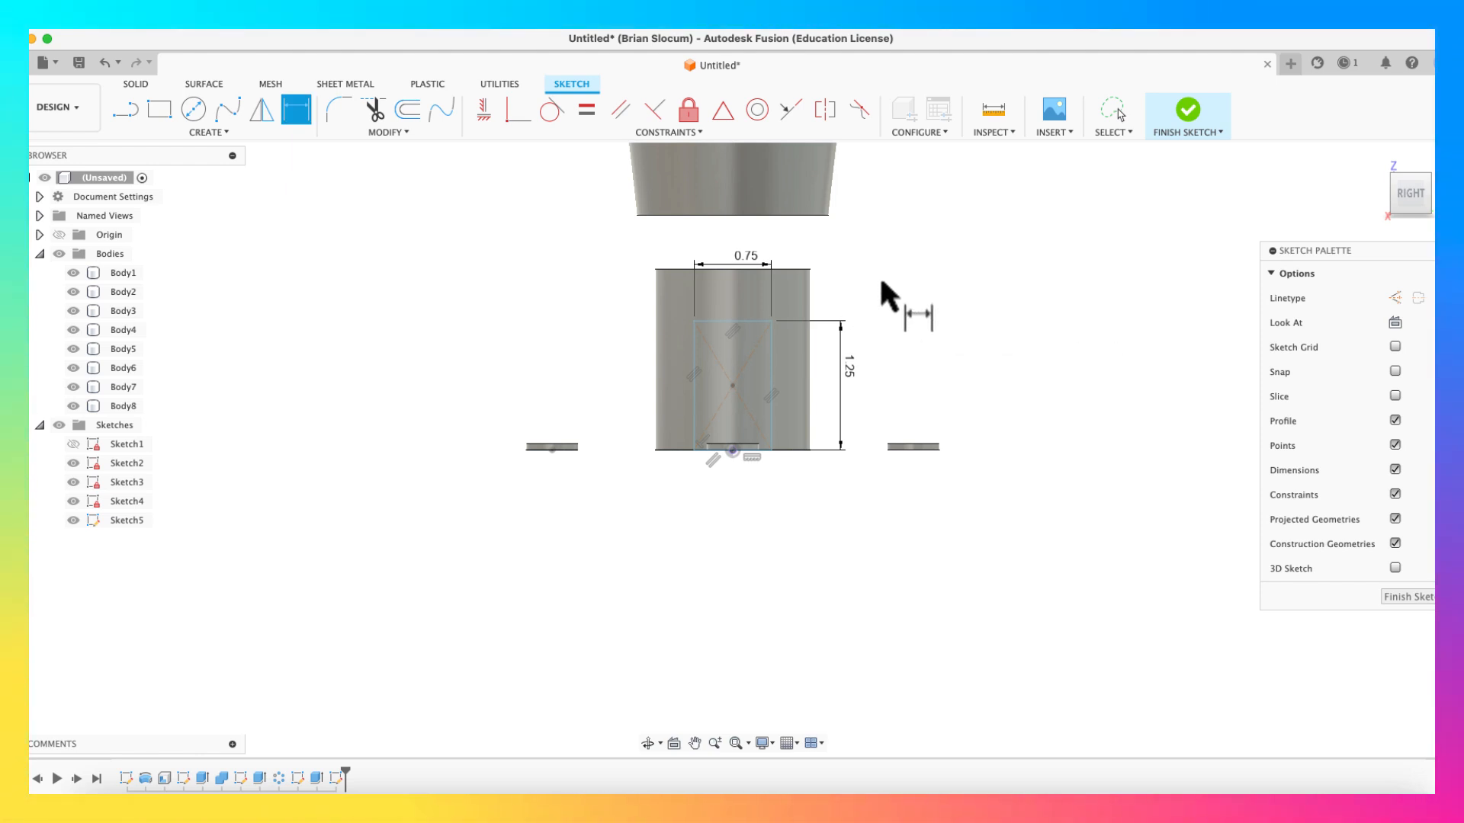
middle_click_drag(1105, 200, 1001, 336, "shift")
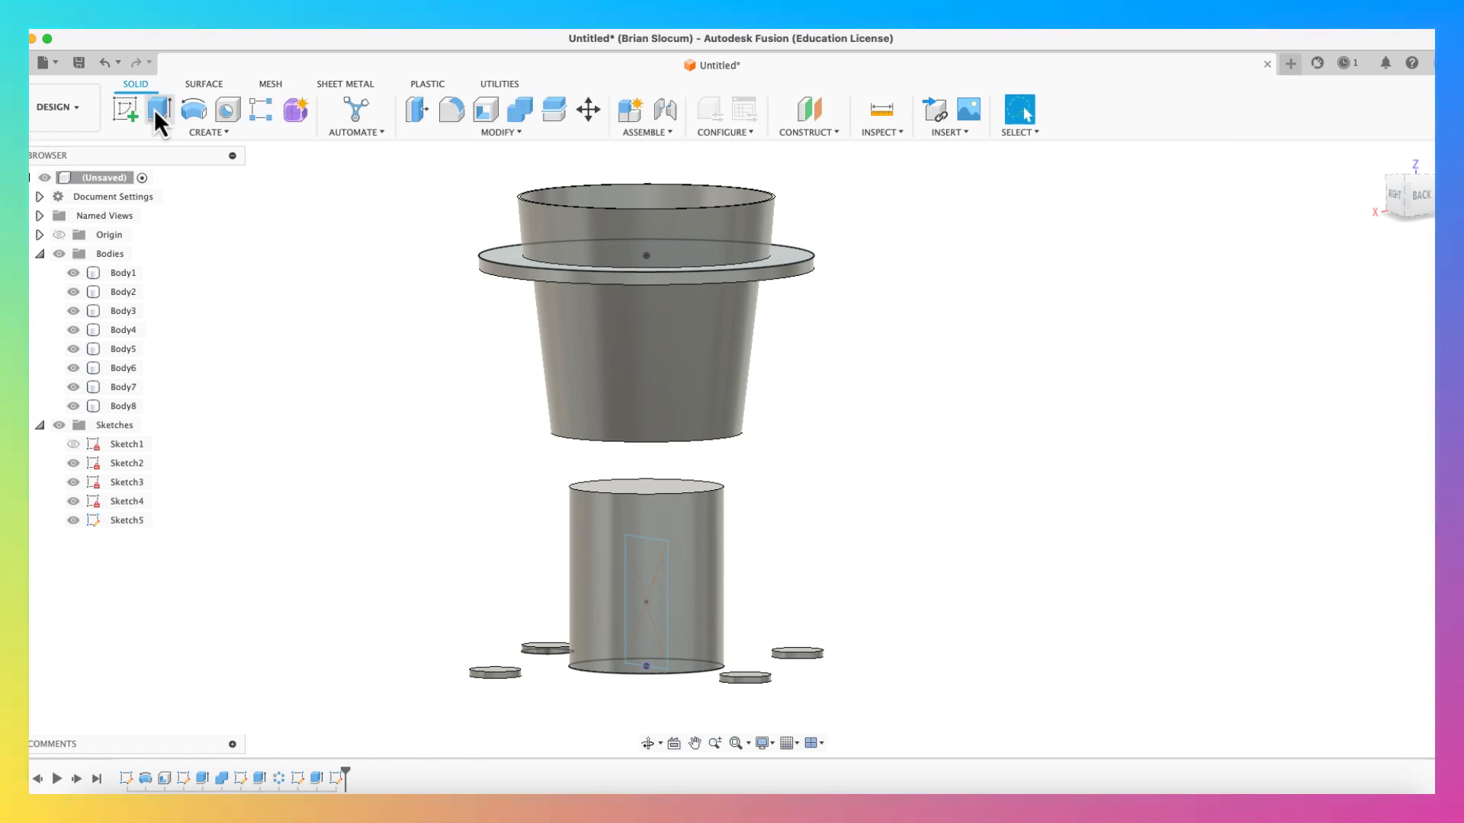
Step: Extrude the rectangle symmetrically through the central cylinder by 3.094 in per side as a new body
left_click(154, 108)
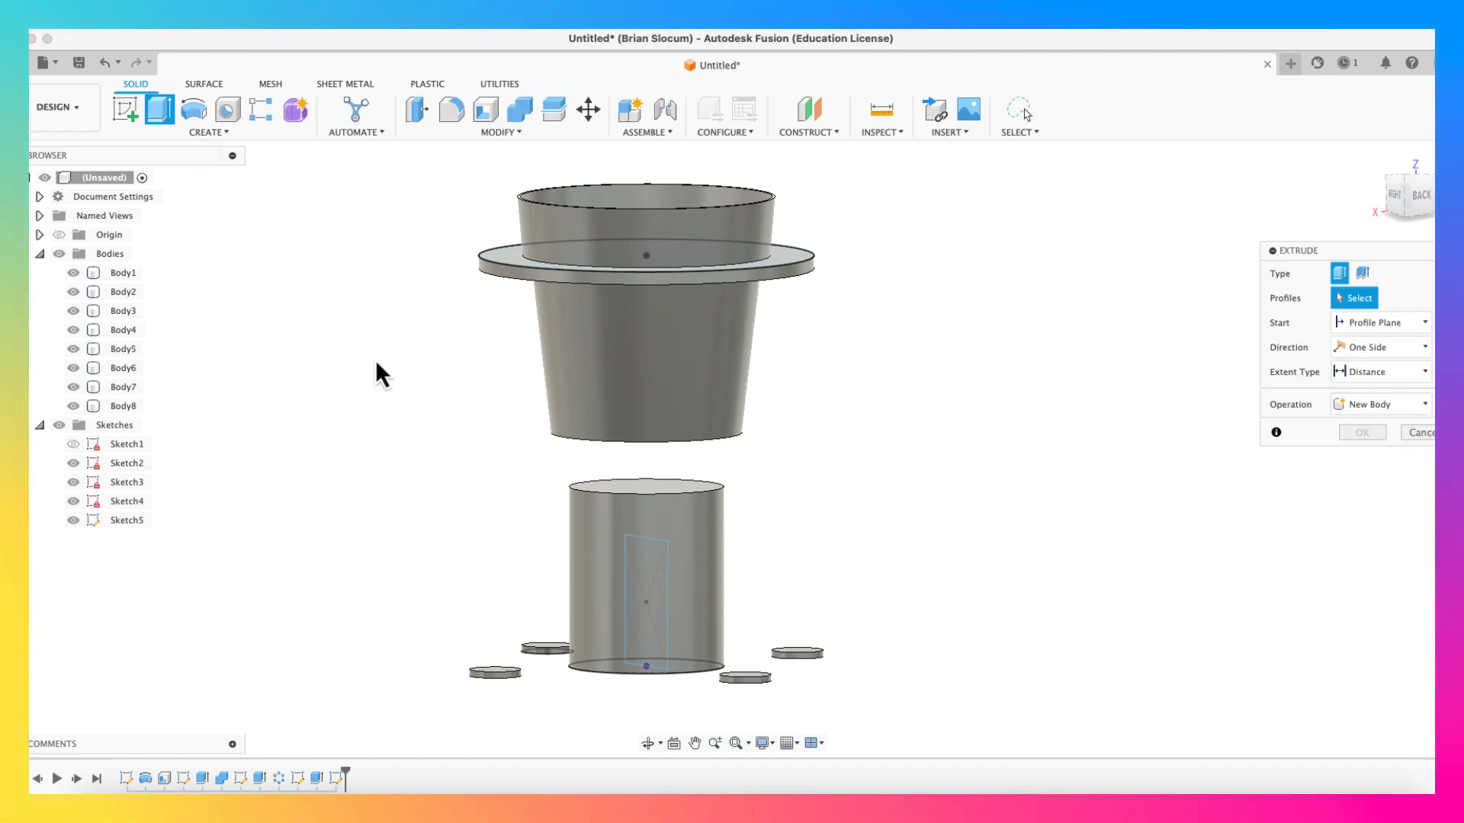
left_click(648, 580)
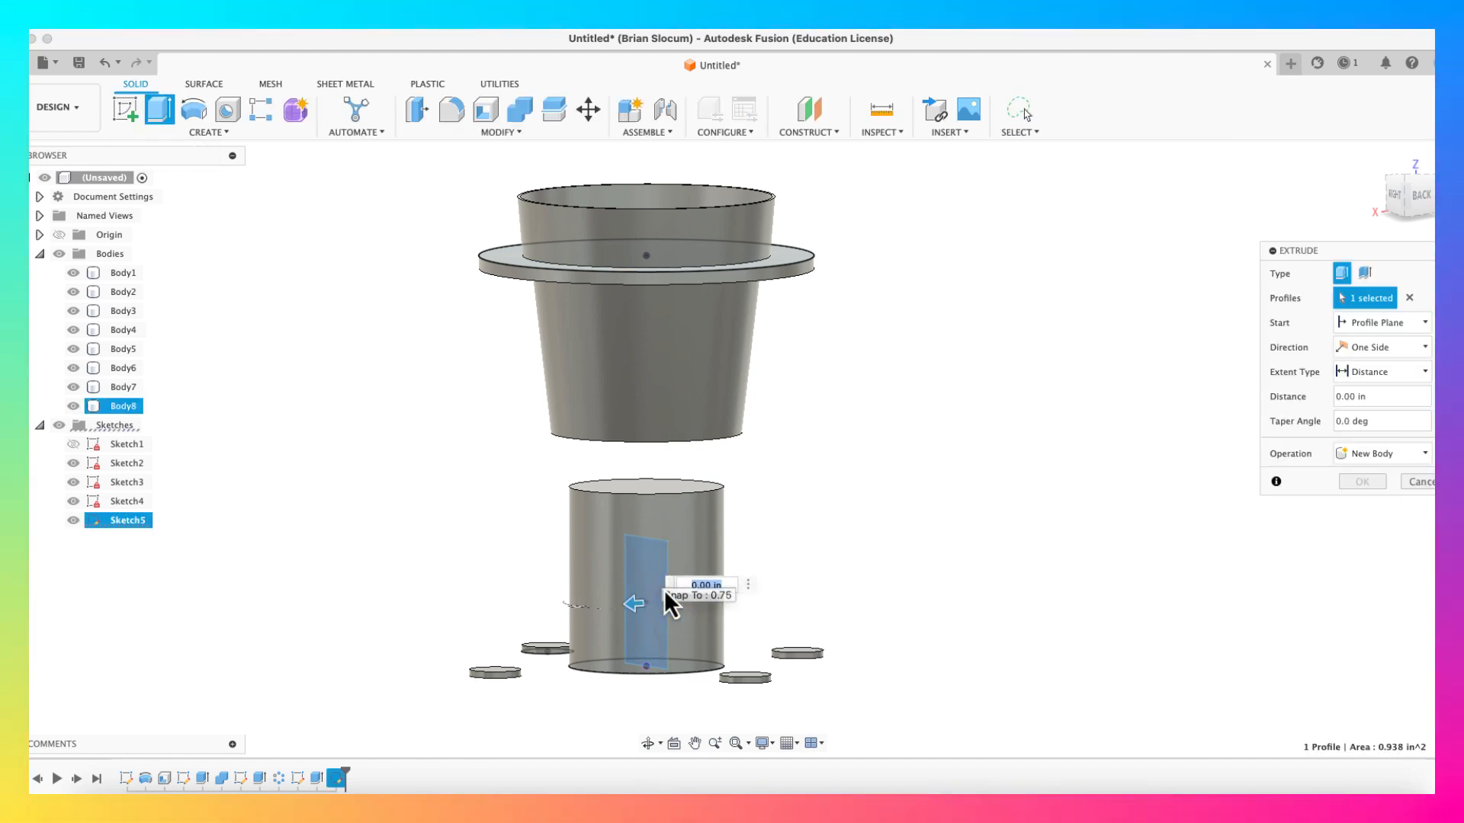
left_click(1401, 348)
left_click(1388, 398)
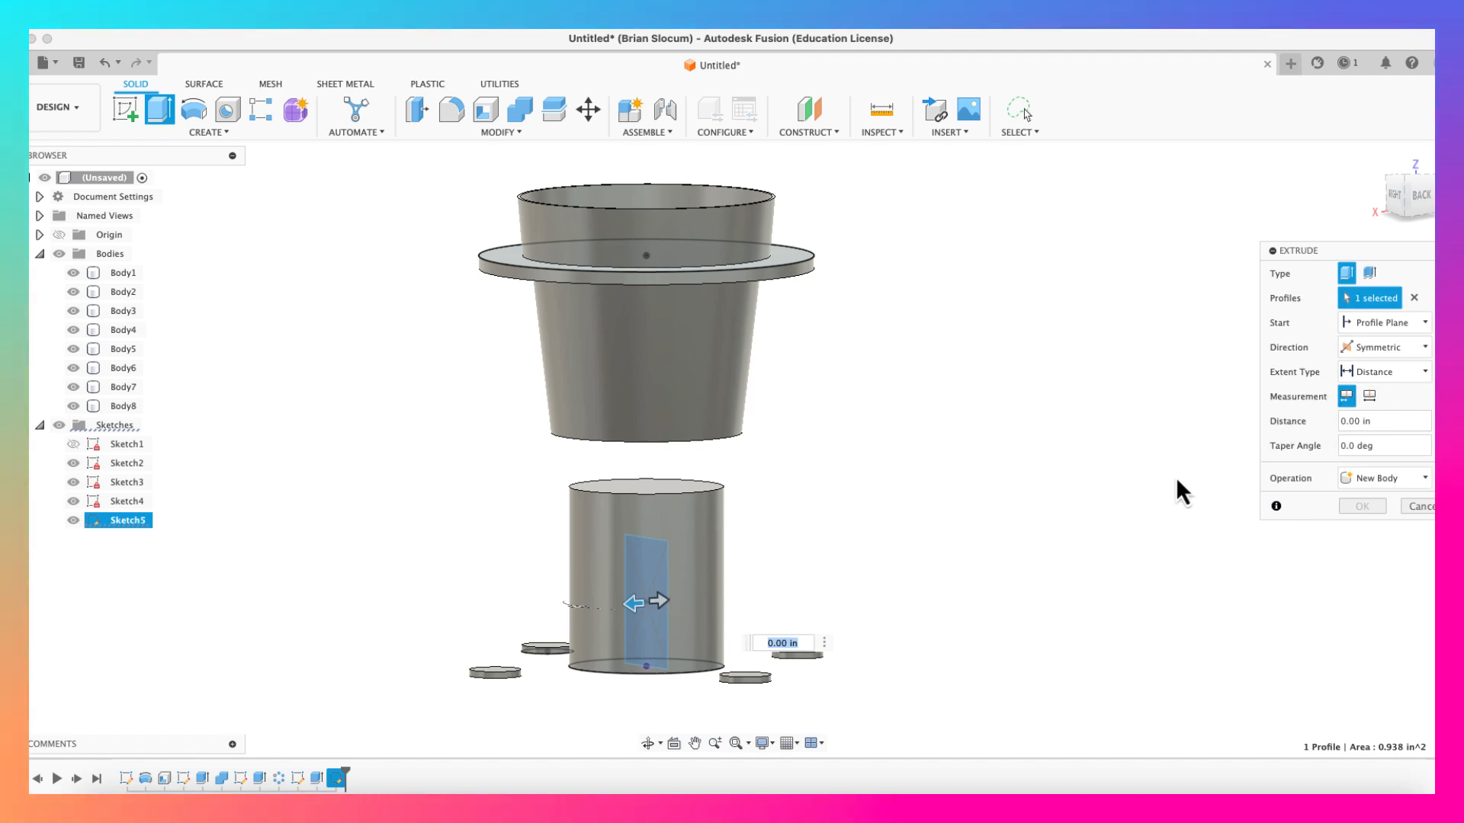
left_click_drag(657, 602, 924, 567)
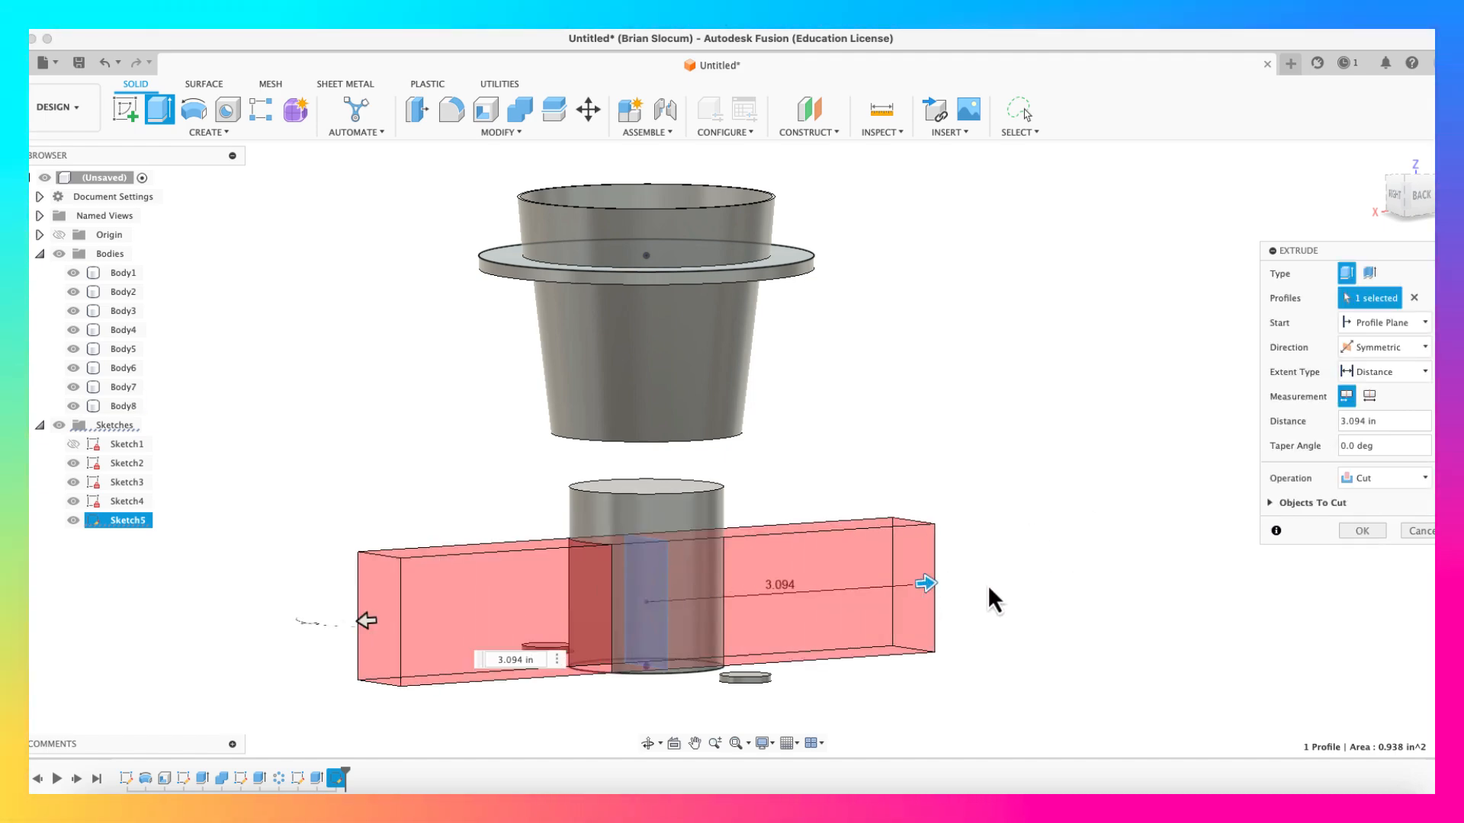
middle_click_drag(987, 585, 1168, 555, "shift")
left_click(1393, 475)
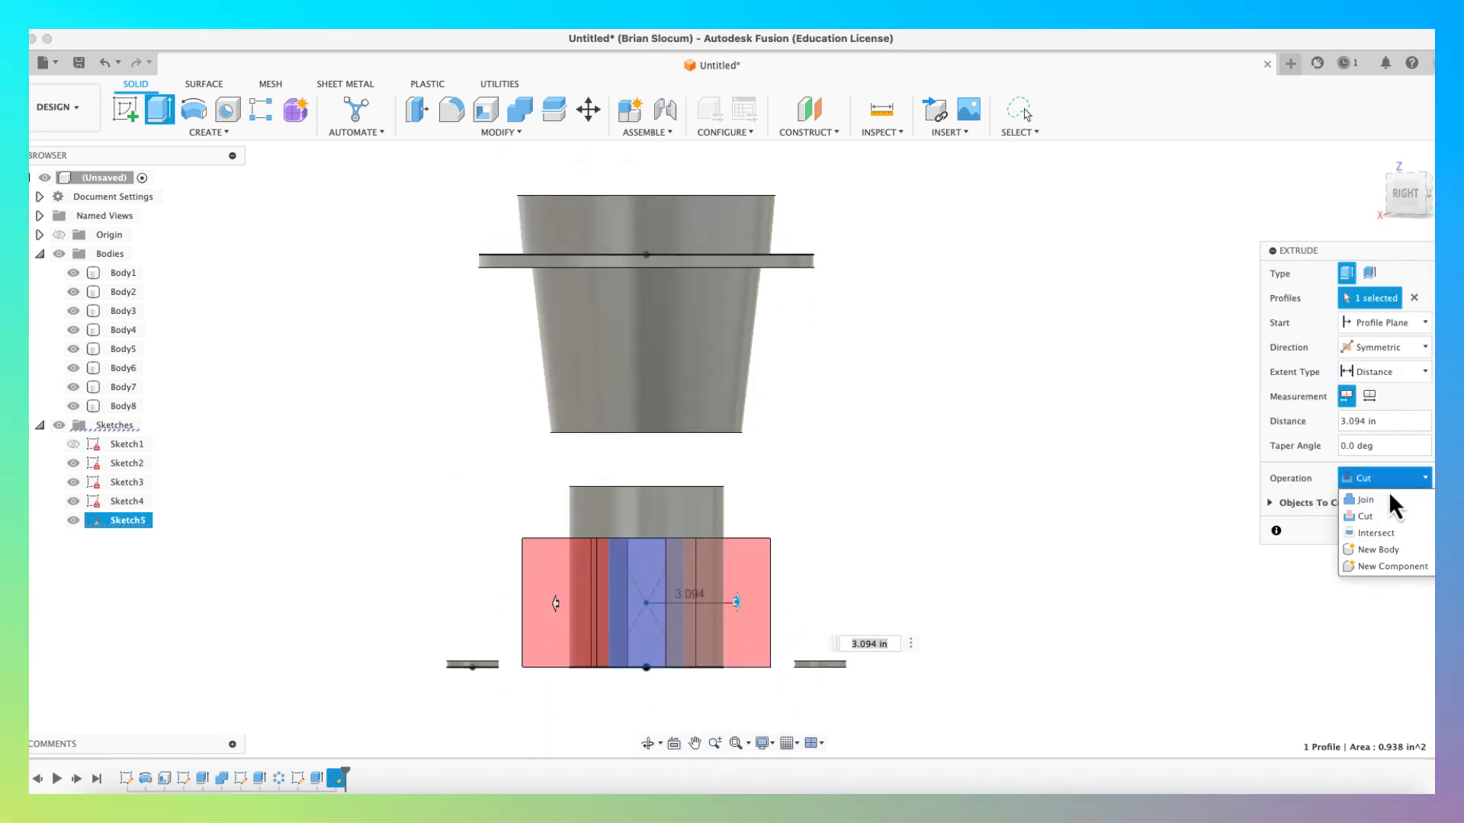
left_click(1371, 550)
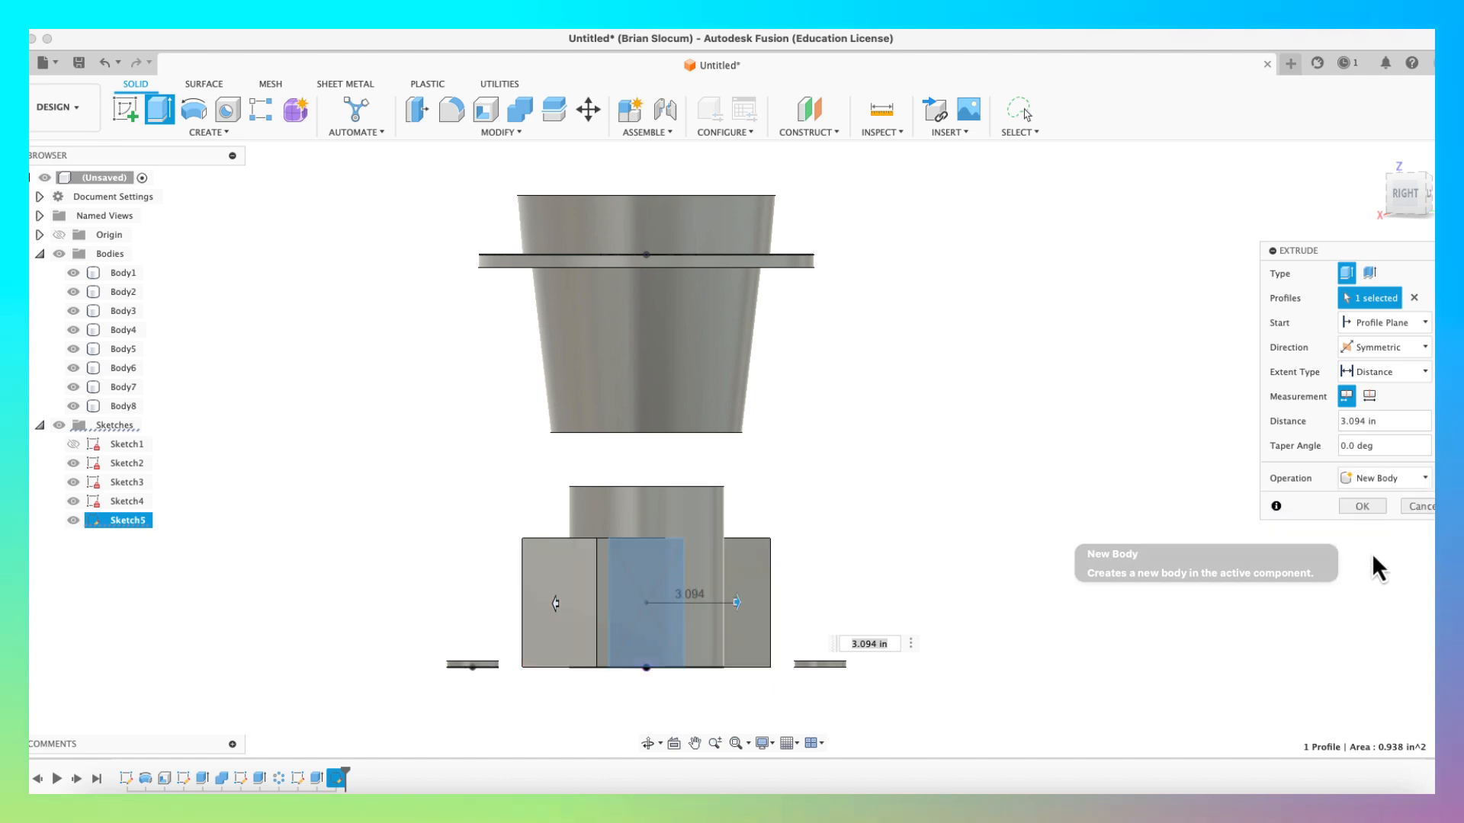
middle_click_drag(1064, 574, 1009, 639, "shift")
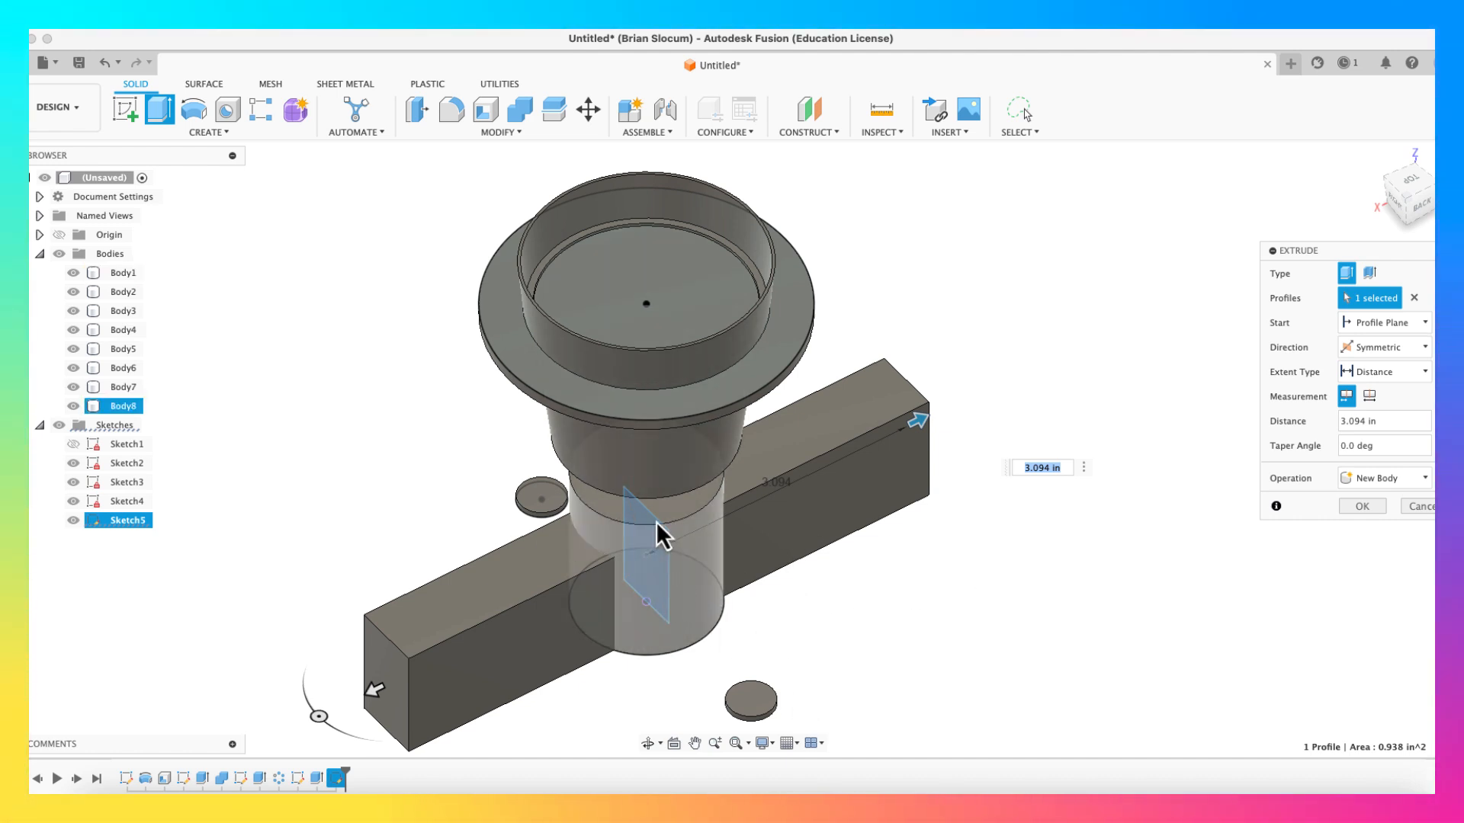
left_click(1361, 509)
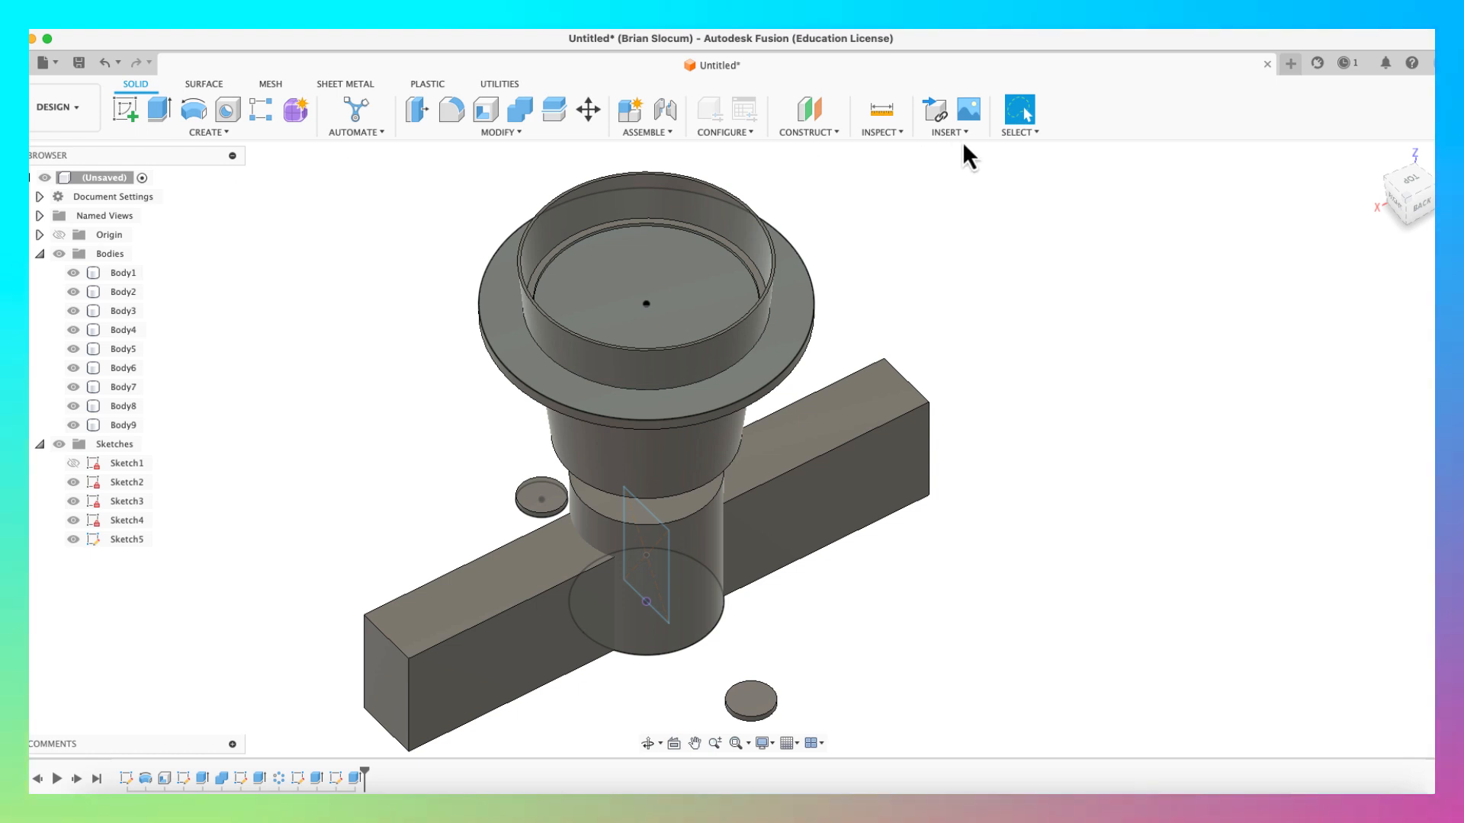
Step: Create a construction plane at 45 degrees through the vertical Z axis
left_click(827, 139)
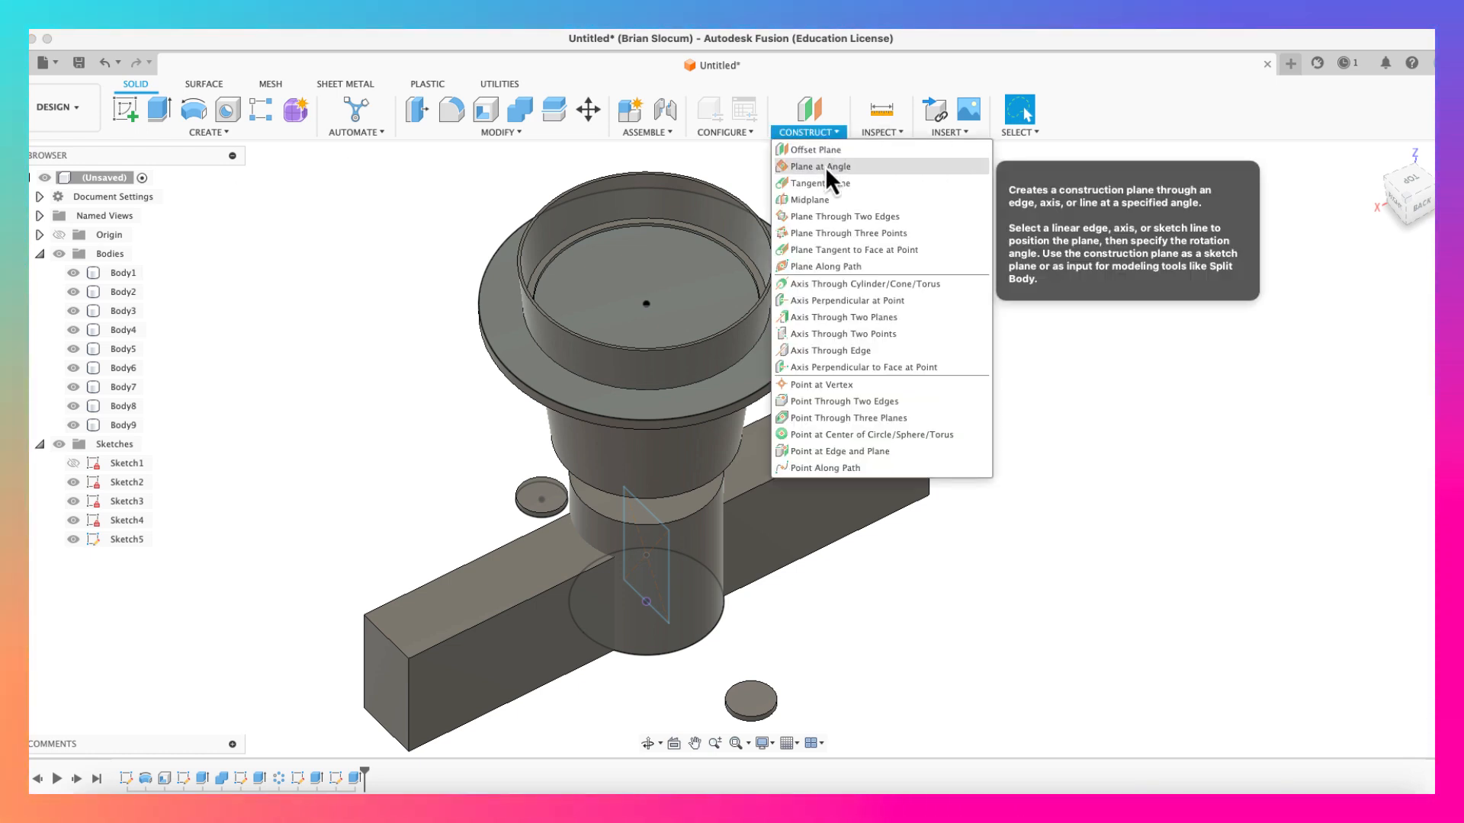
left_click(825, 167)
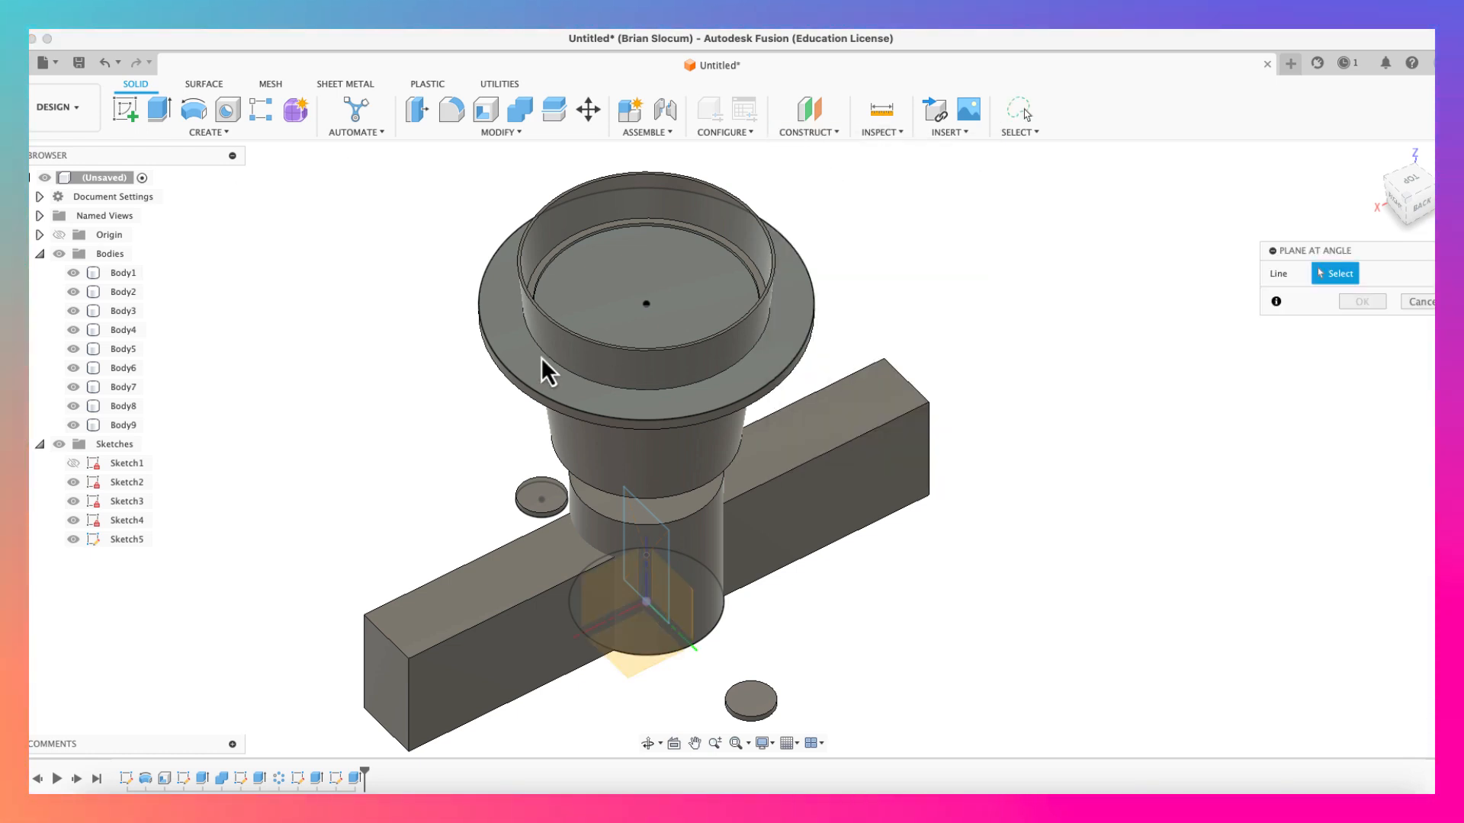
left_click(647, 577)
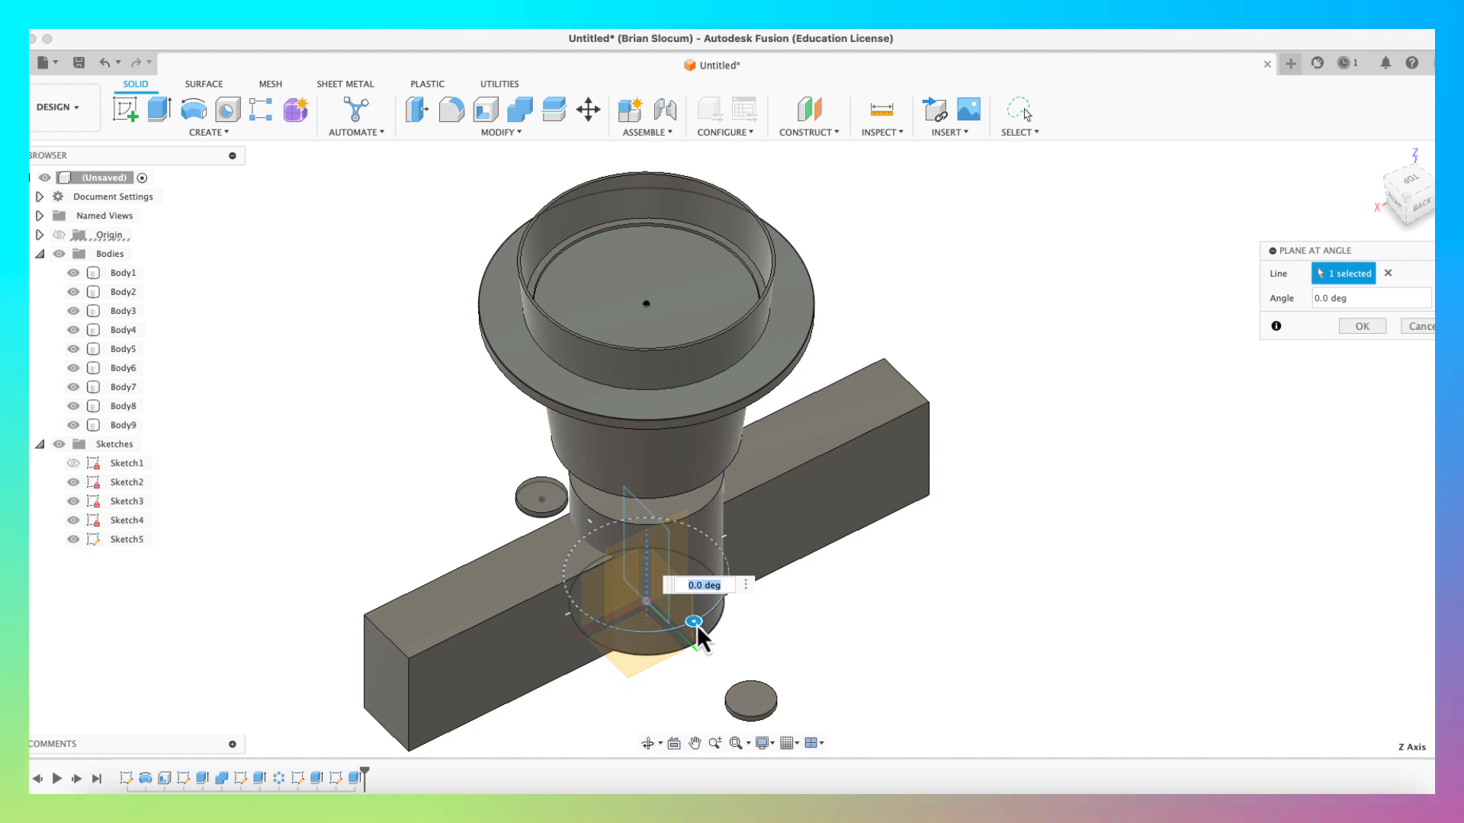
left_click_drag(695, 622, 748, 588)
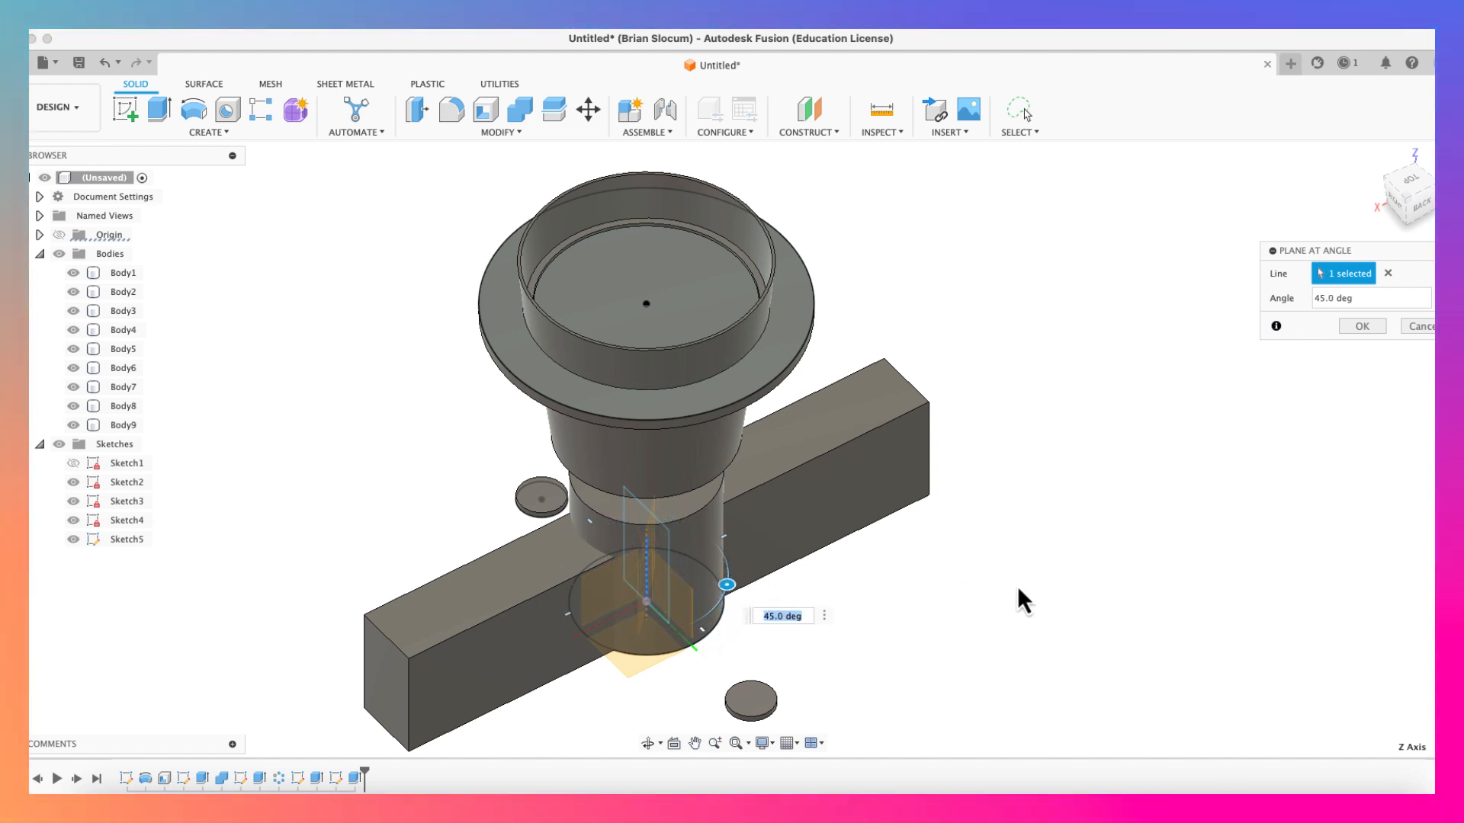
key("Return")
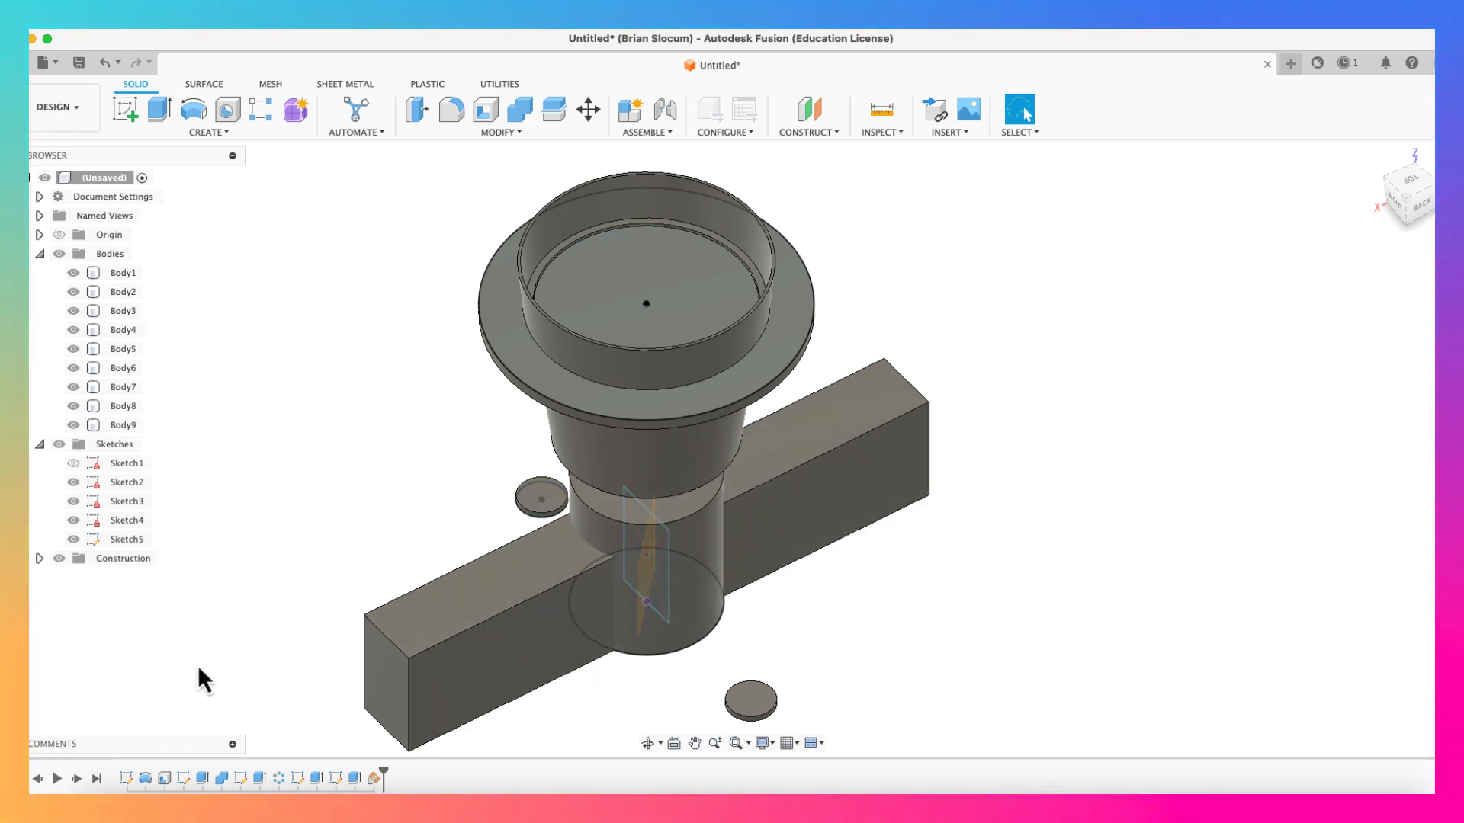
right_click(338, 783)
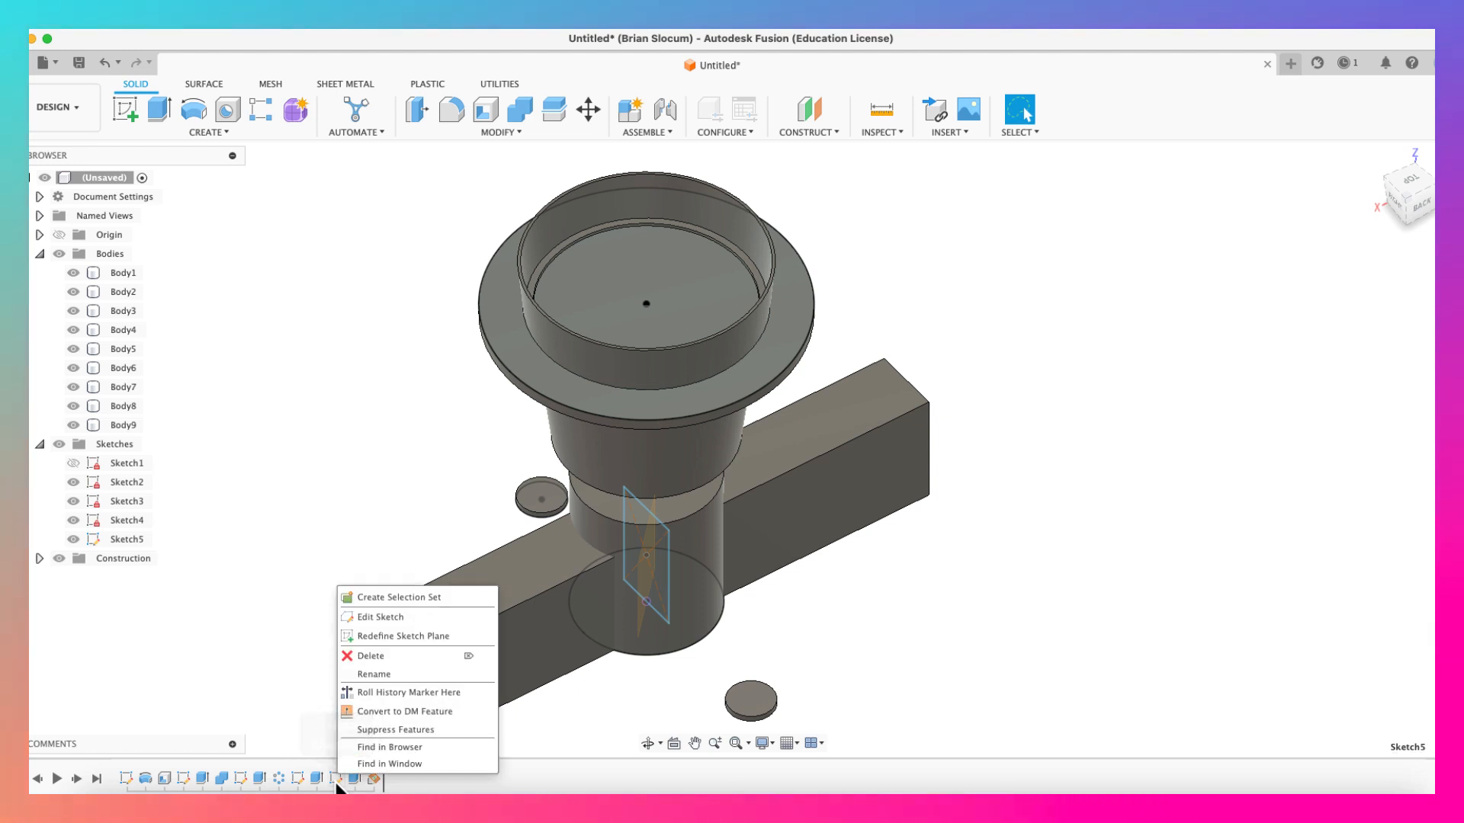
left_click(364, 636)
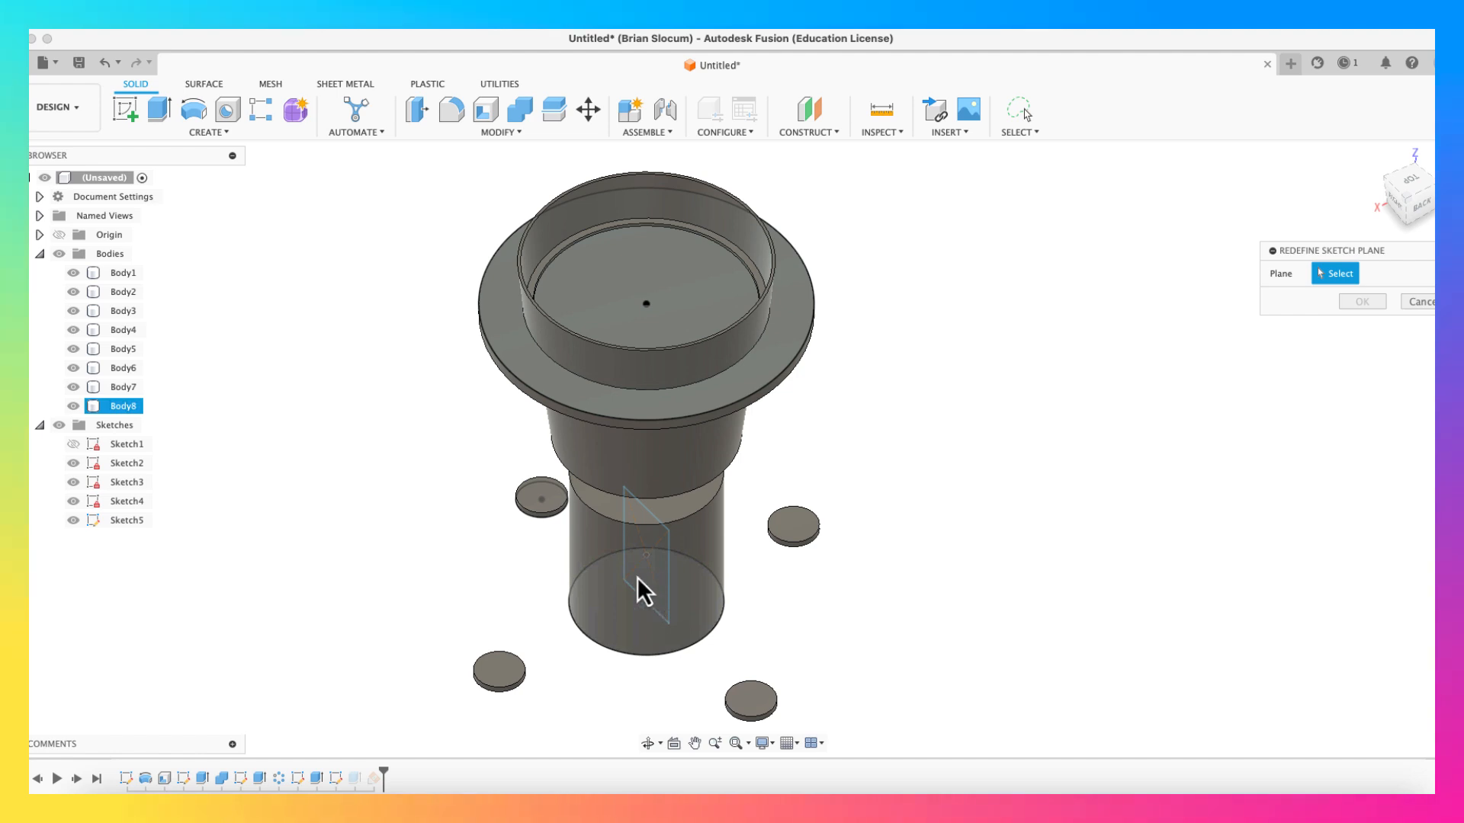
left_click(39, 425)
left_click(40, 254)
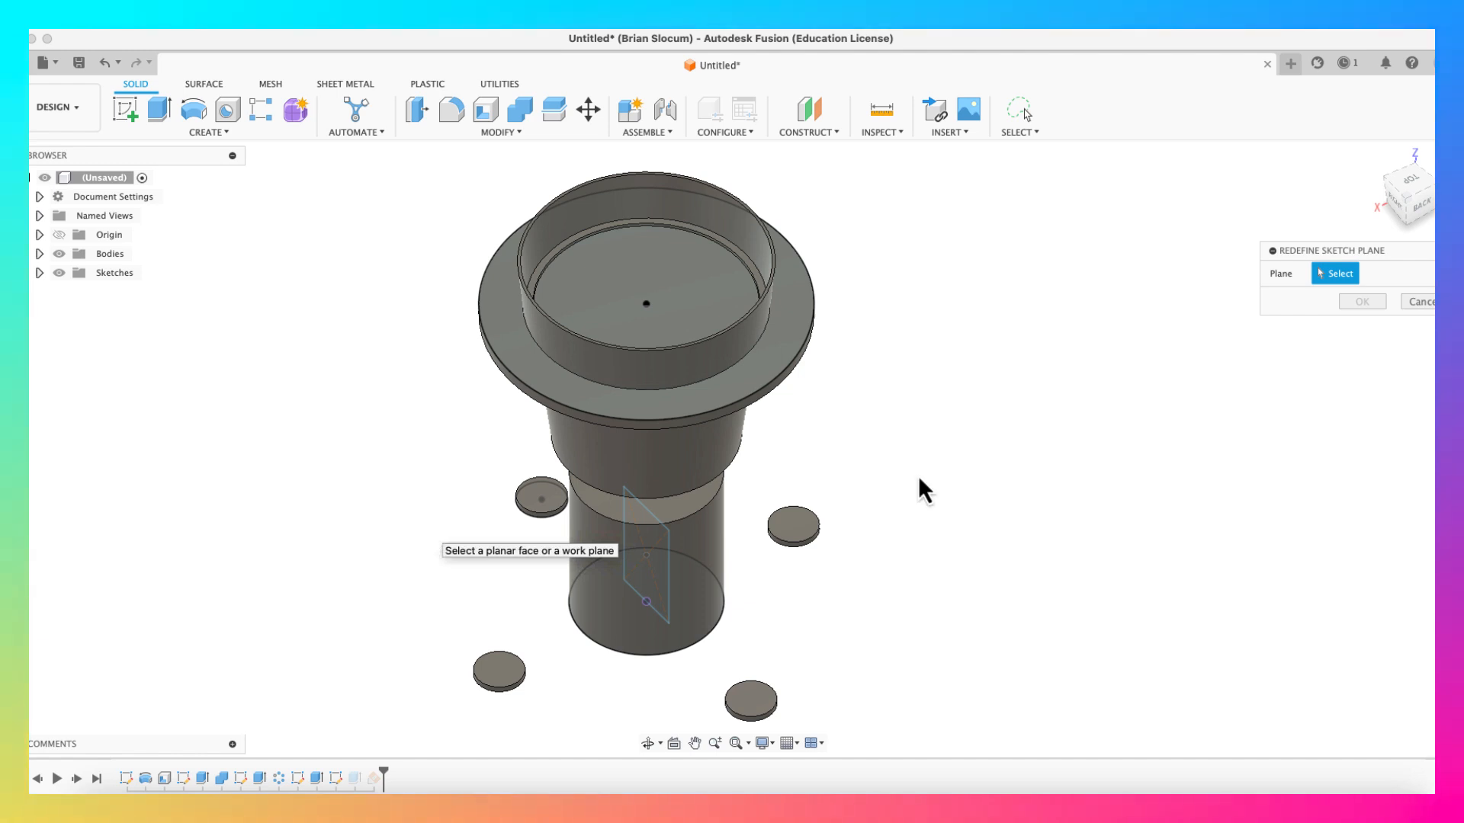
left_click(1419, 301)
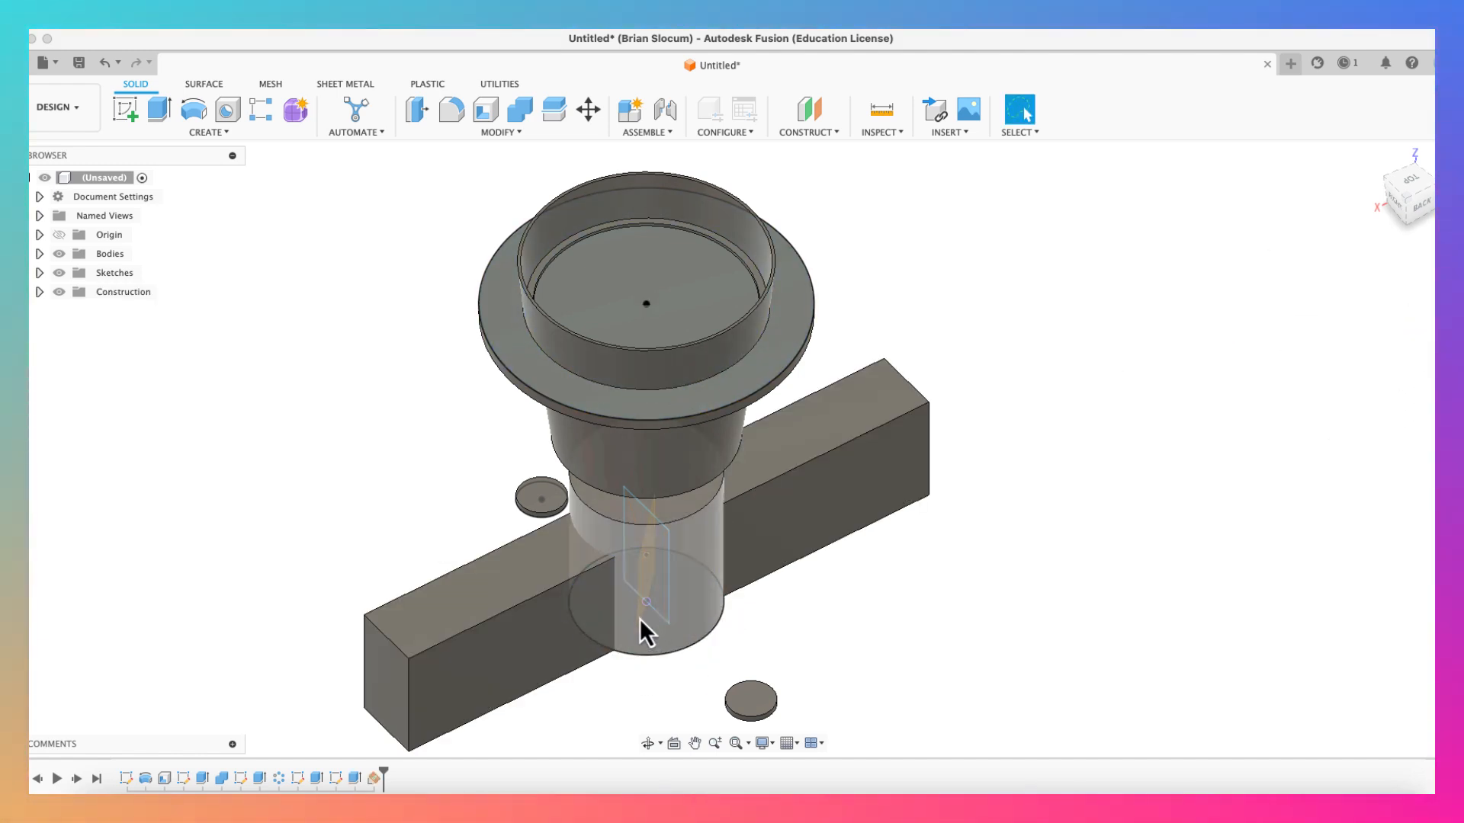
Step: Move the 45-degree construction plane ahead of the rectangular bar's extrusion in the feature history
scroll(639, 619, "up", 5)
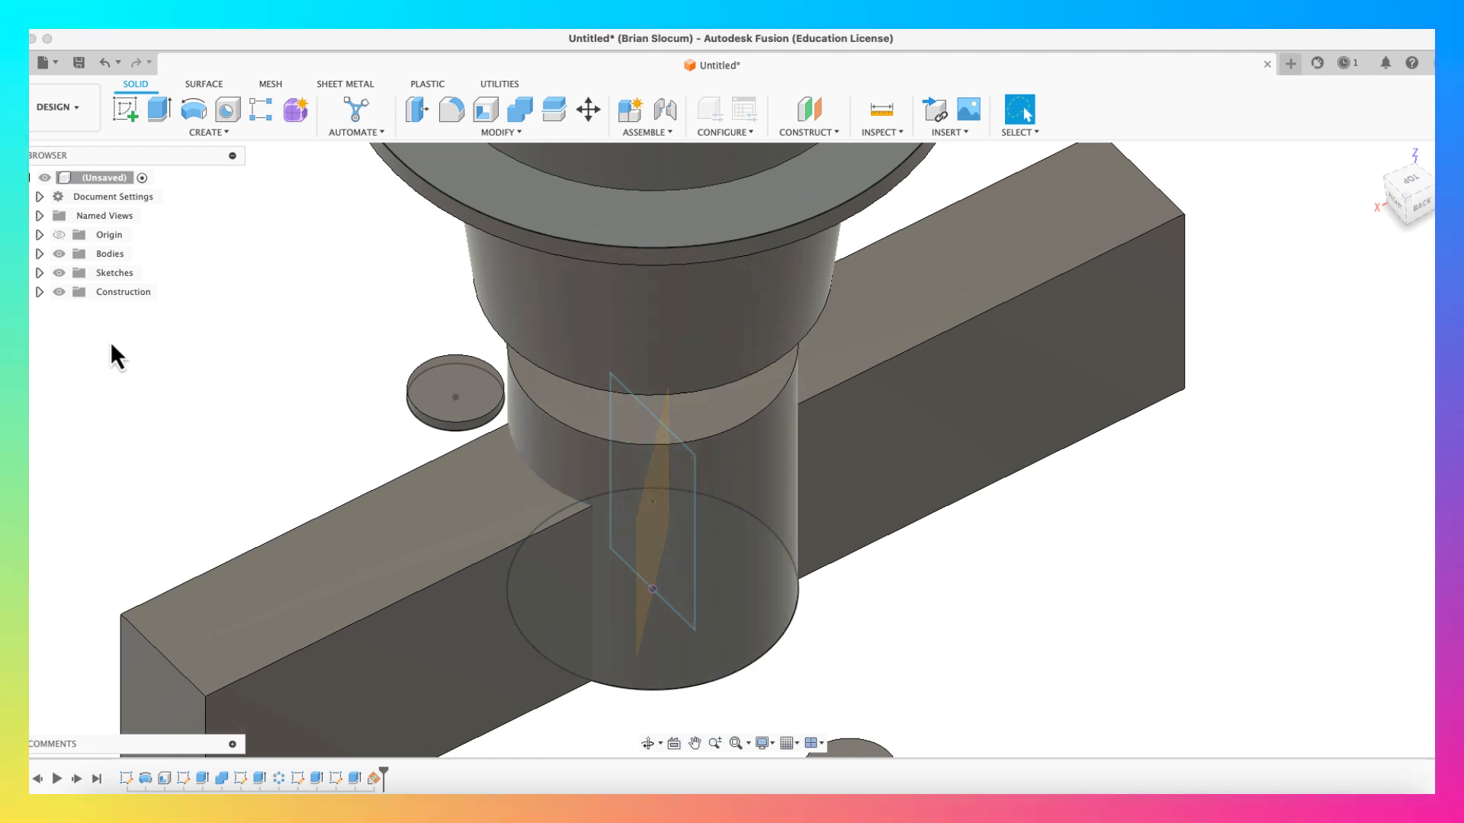
scroll(354, 456, "down", 2)
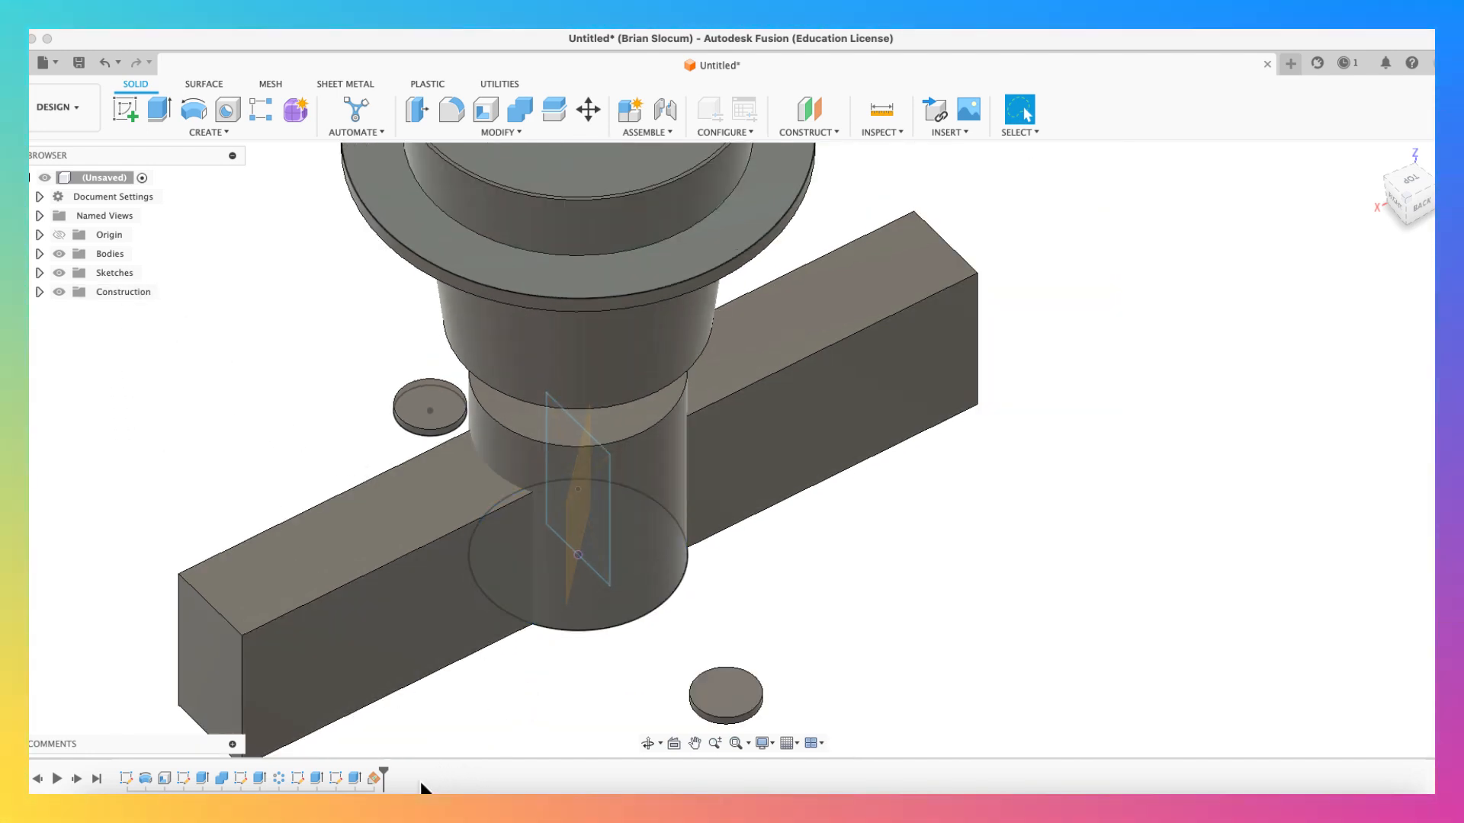
left_click(376, 781)
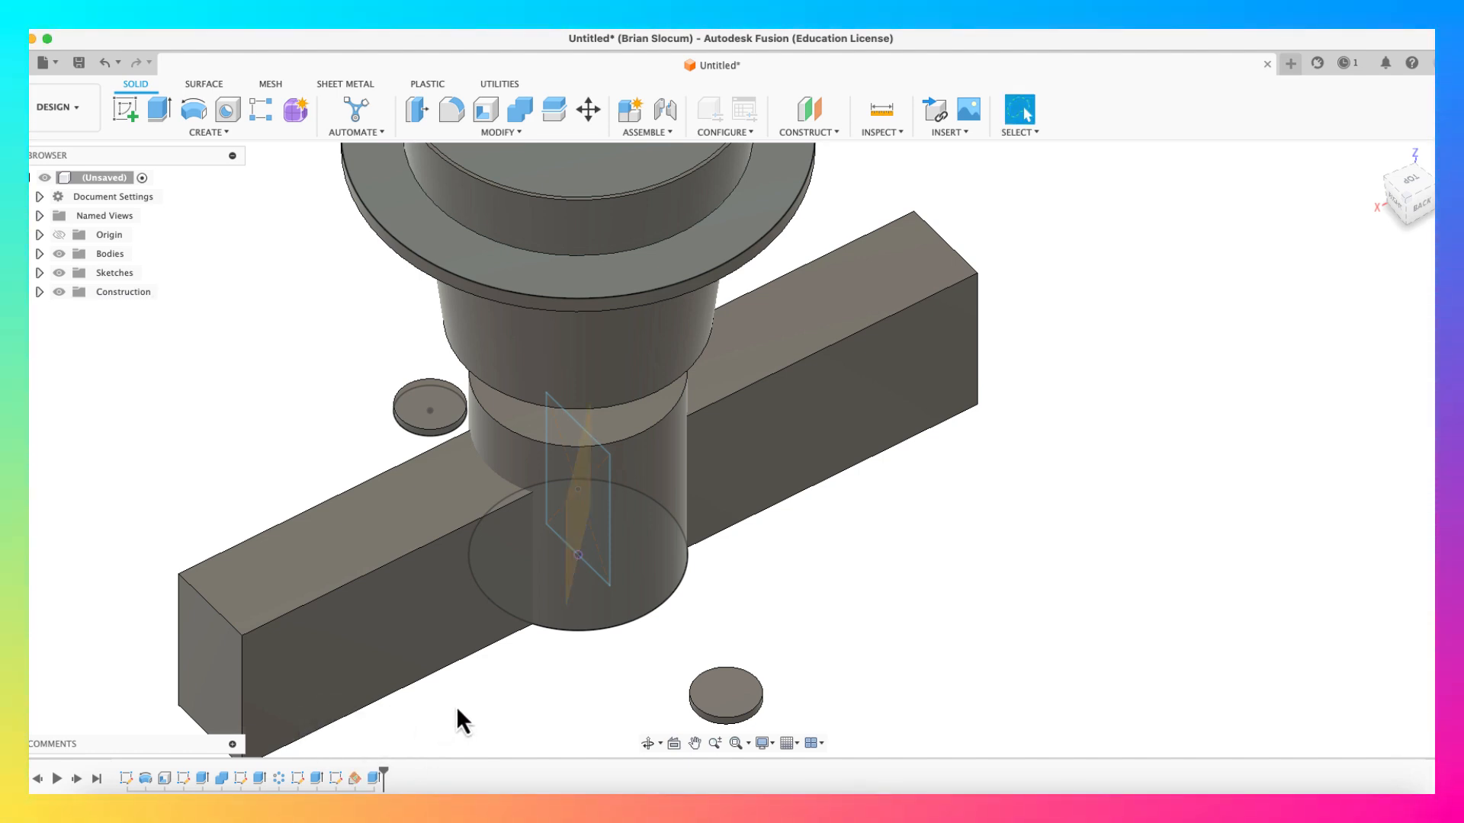
Step: Move the 45-degree construction plane ahead of the bar's rectangle sketch in the history and redefine that sketch onto this plane
left_click(354, 778)
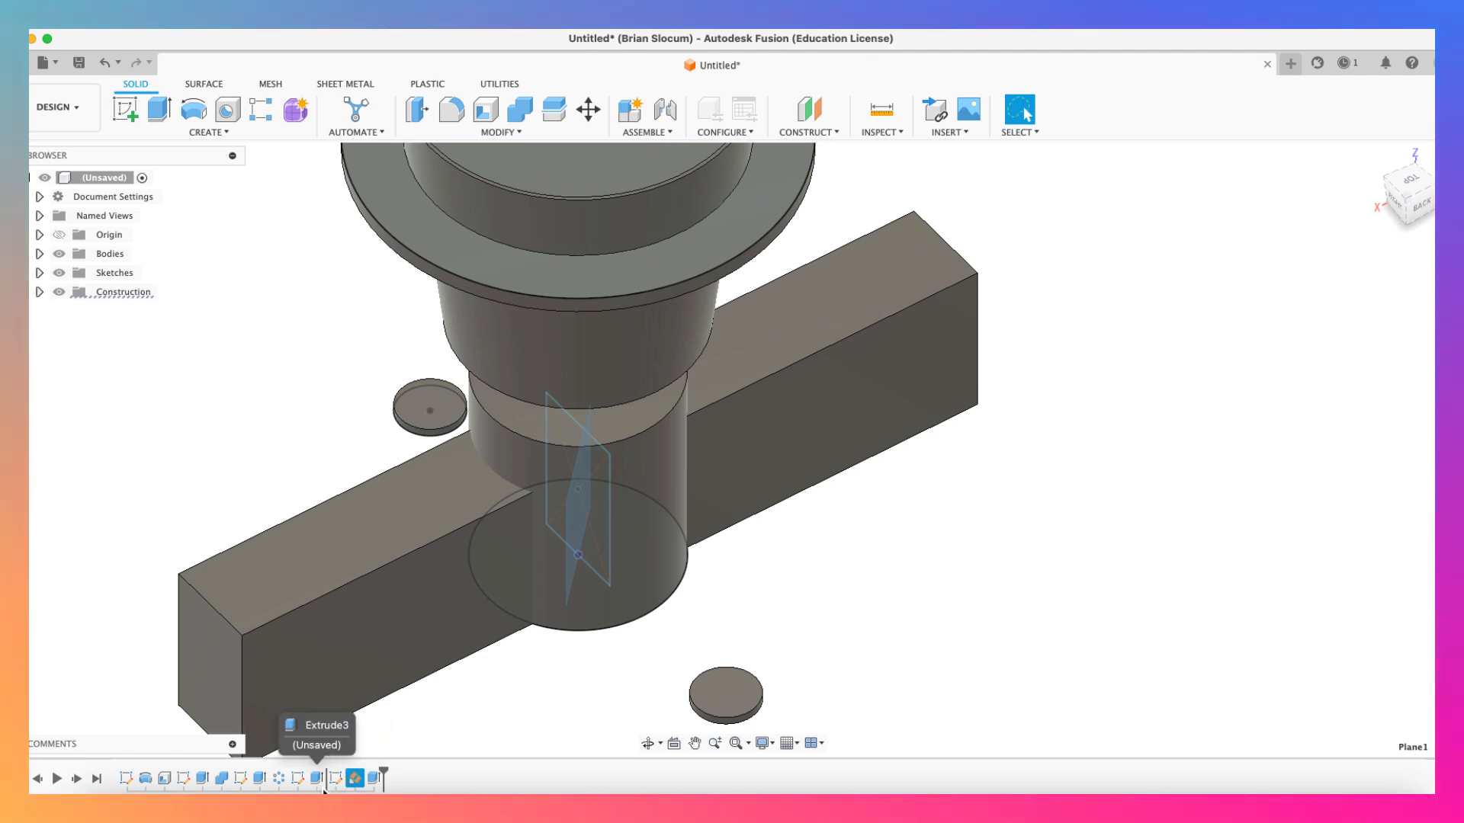
left_click(423, 713)
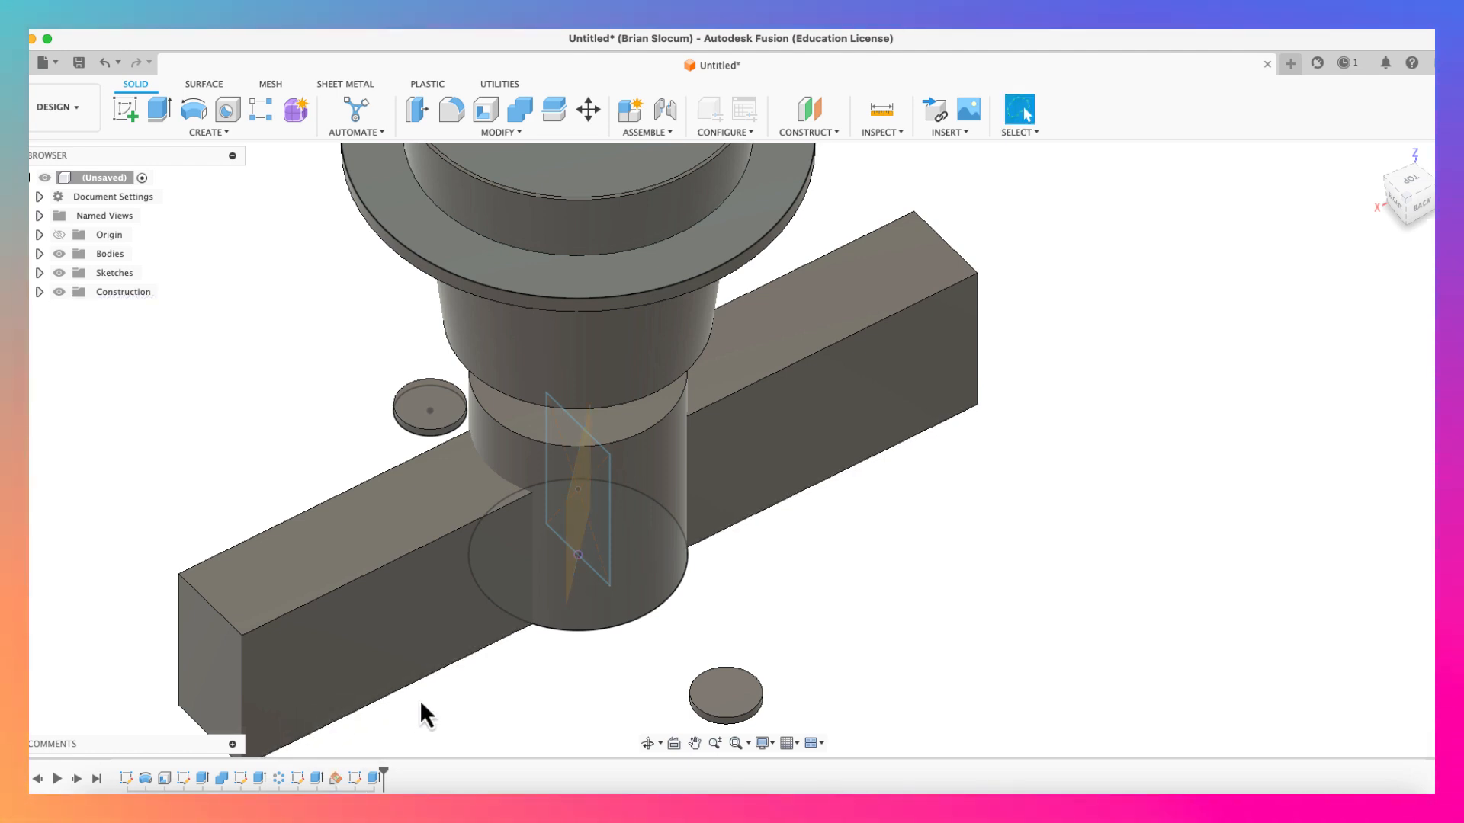
right_click(357, 779)
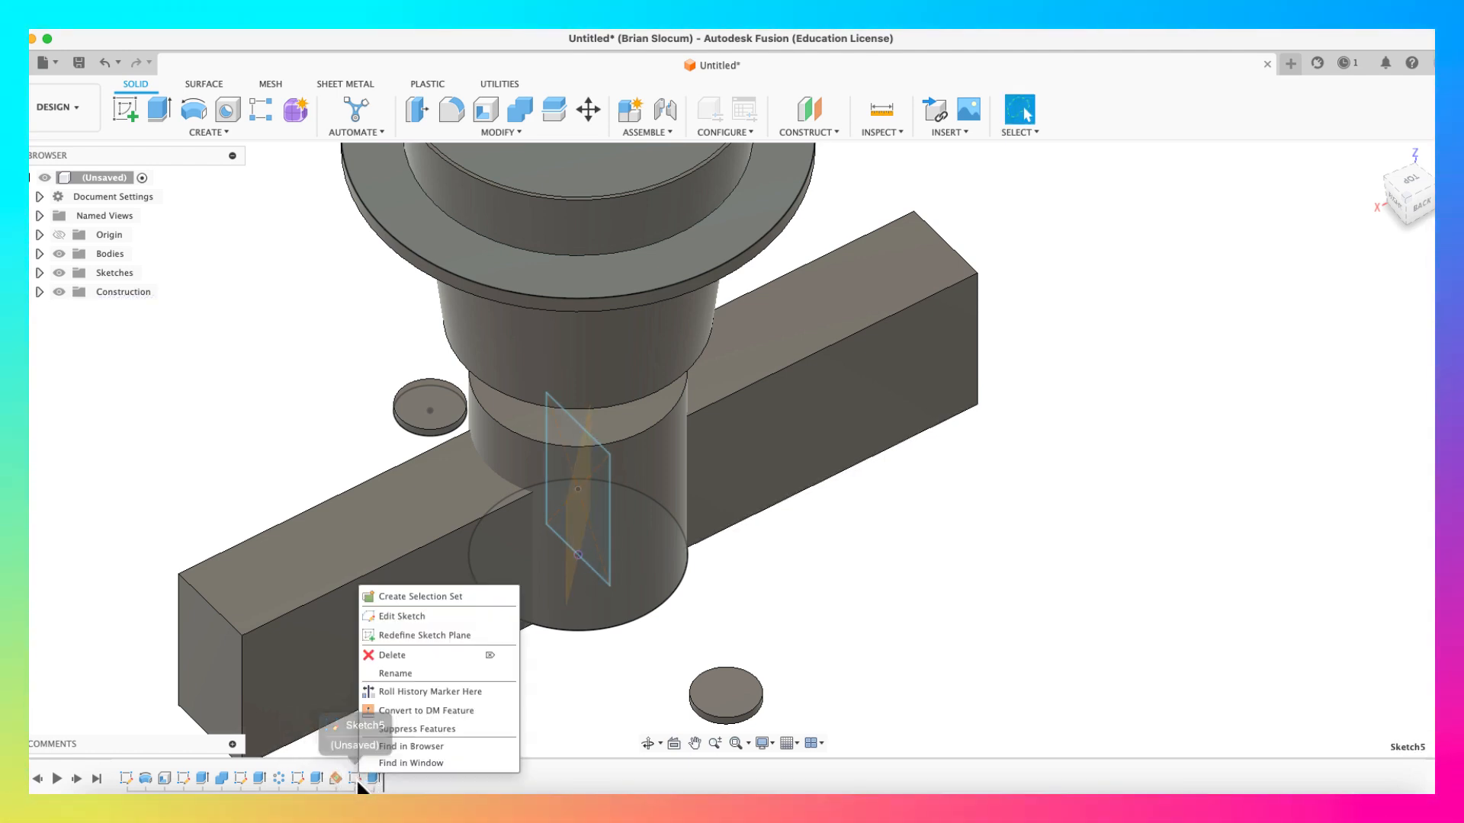
left_click(398, 639)
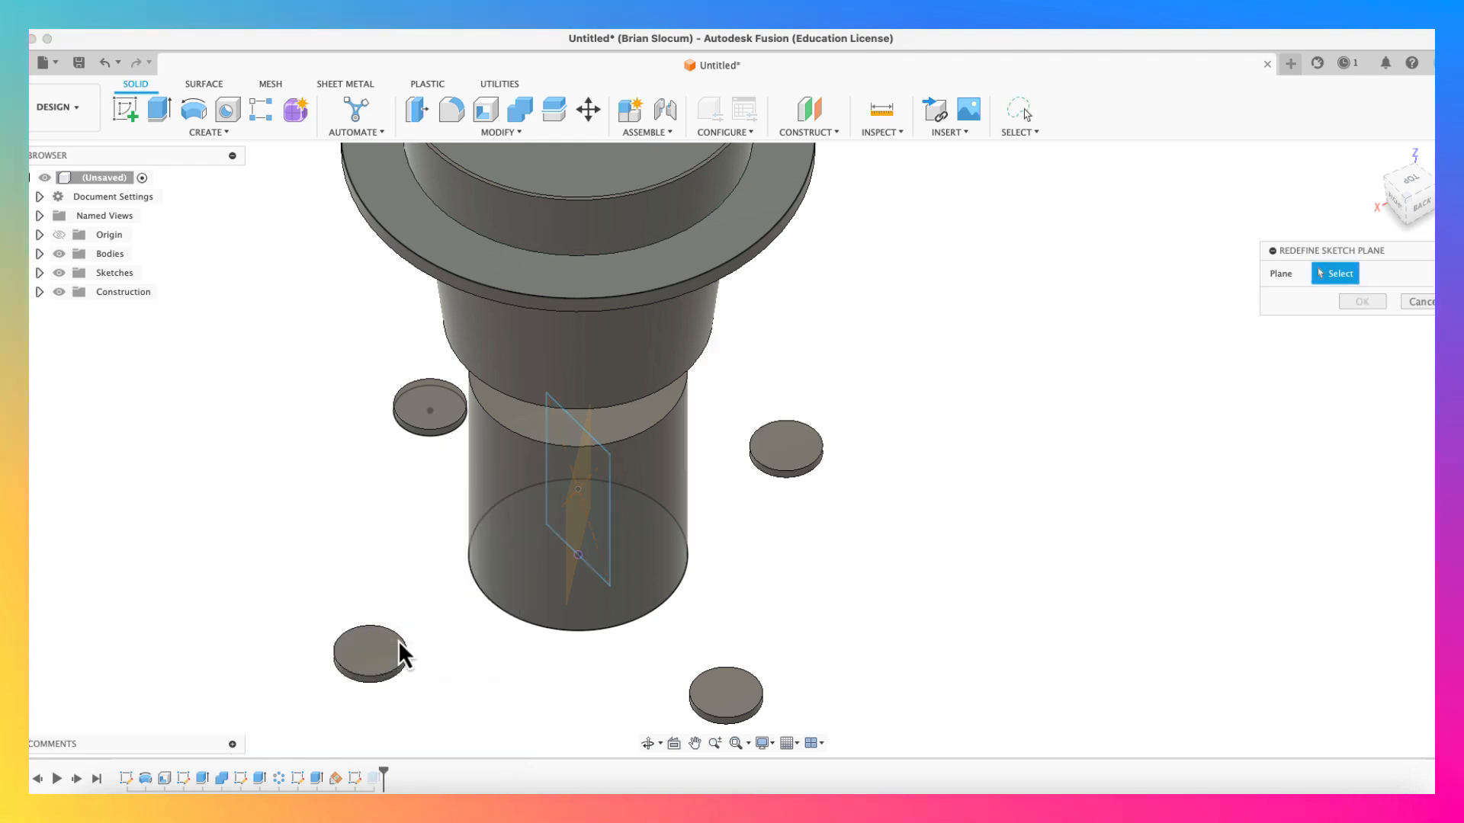
left_click(40, 292)
left_click(115, 311)
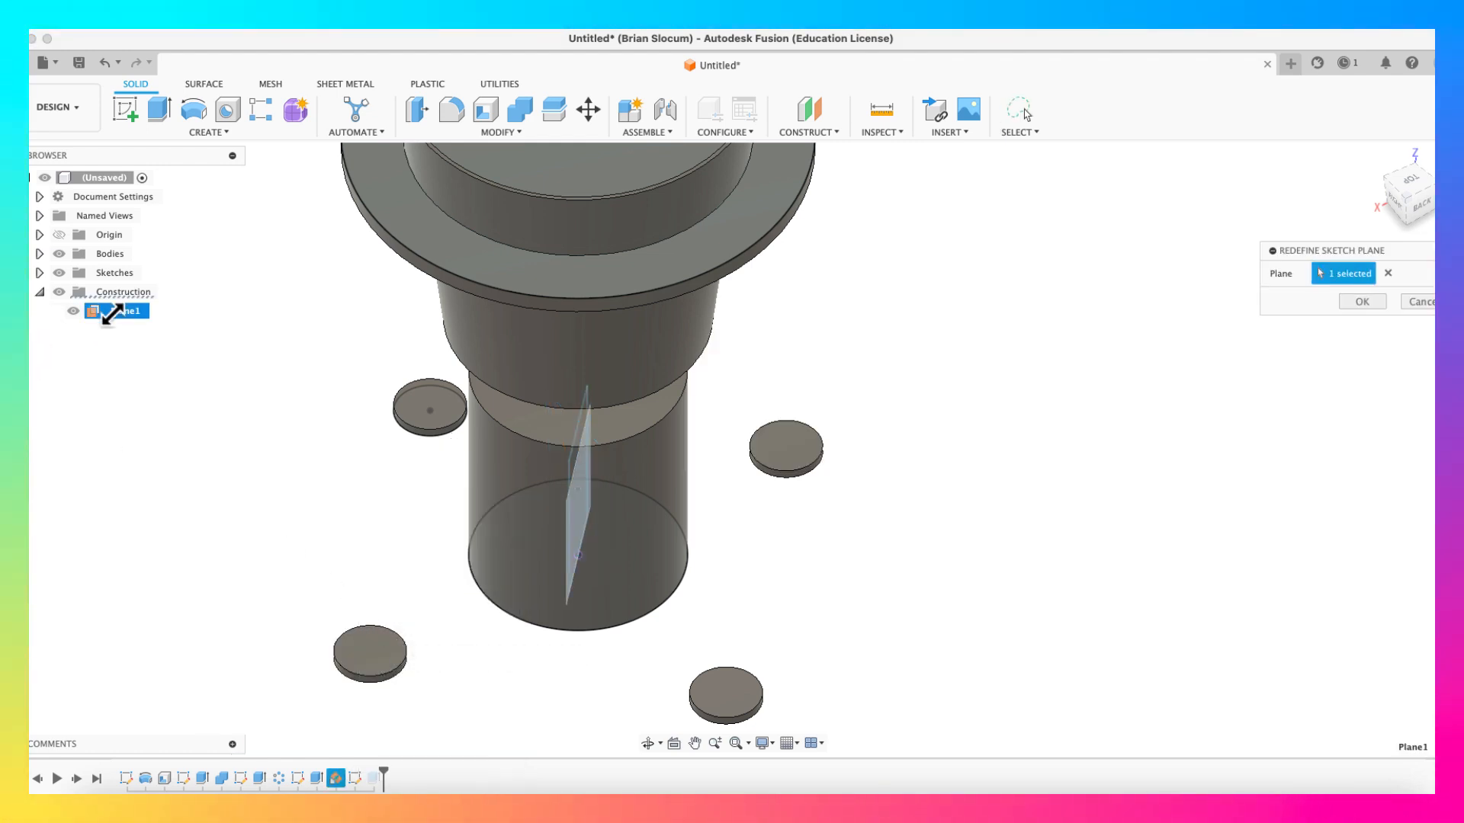
left_click(1378, 302)
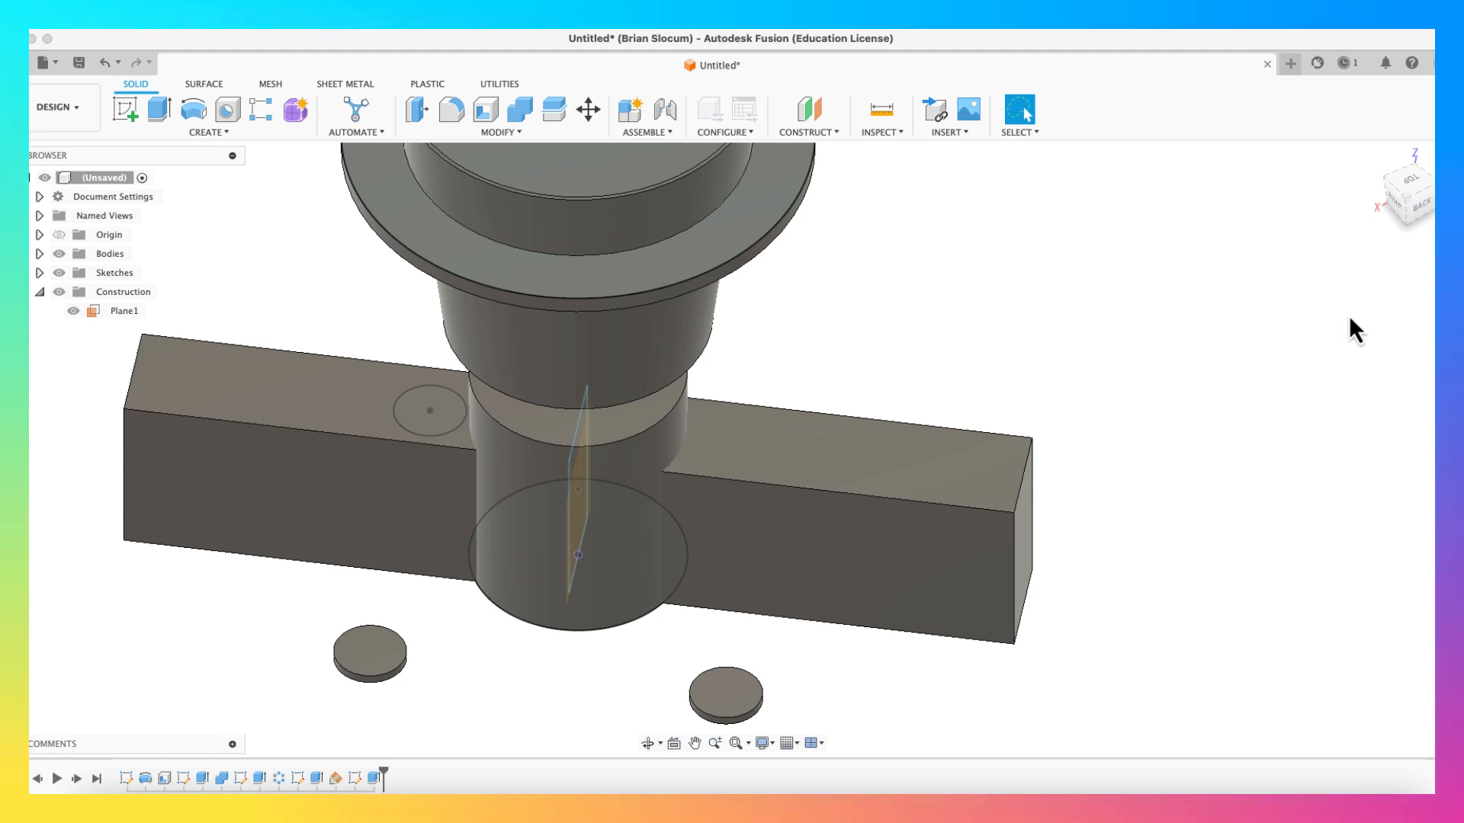
Step: Create a second construction plane at -45 degrees through the vertical Z axis
middle_click_drag(1347, 317, 1310, 347, "shift")
middle_click_drag(1144, 551, 1157, 518, "shift")
left_click_drag(1154, 500, 1139, 489)
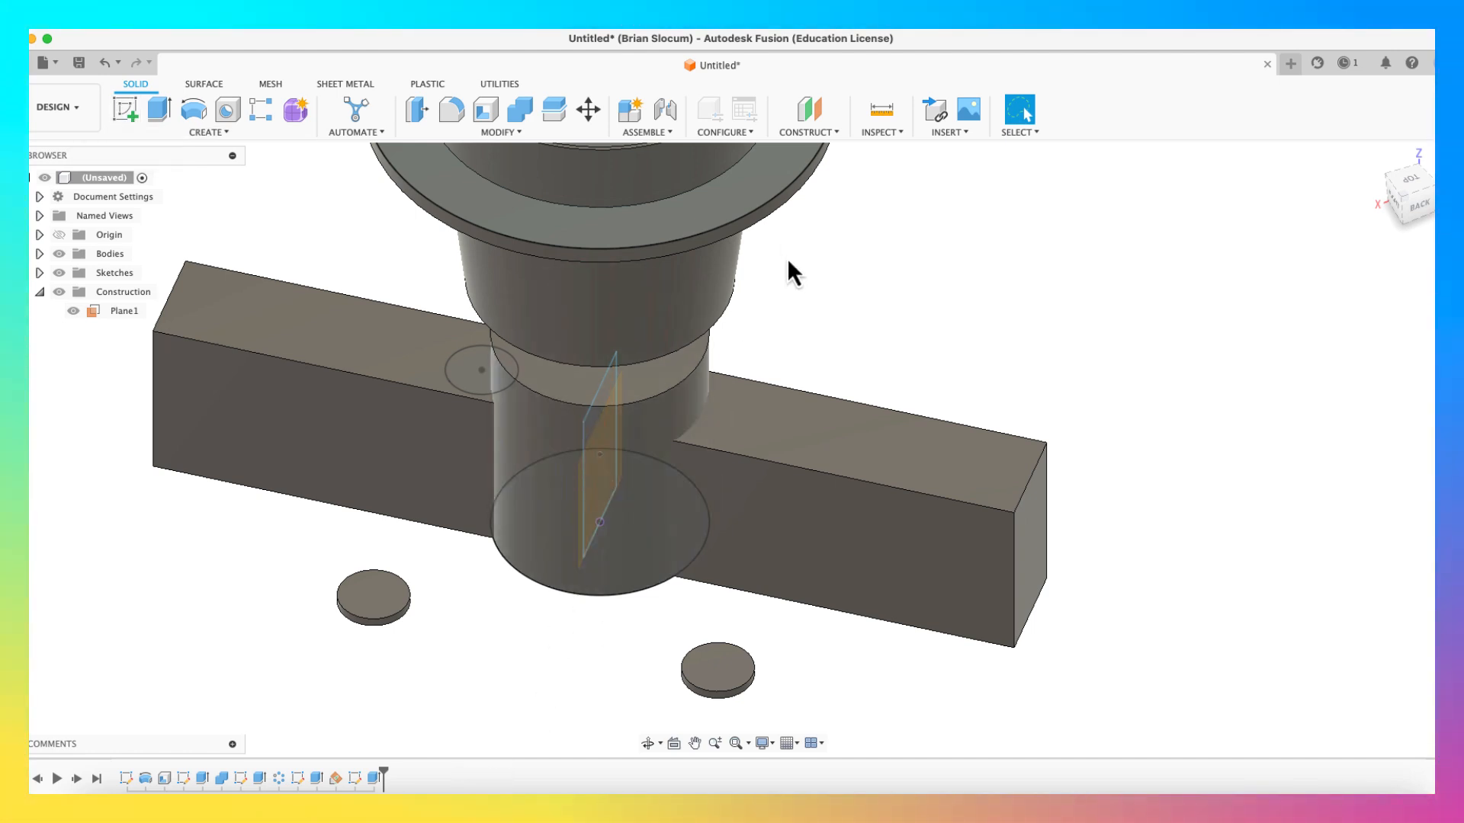
scroll(1121, 545, "up", 2)
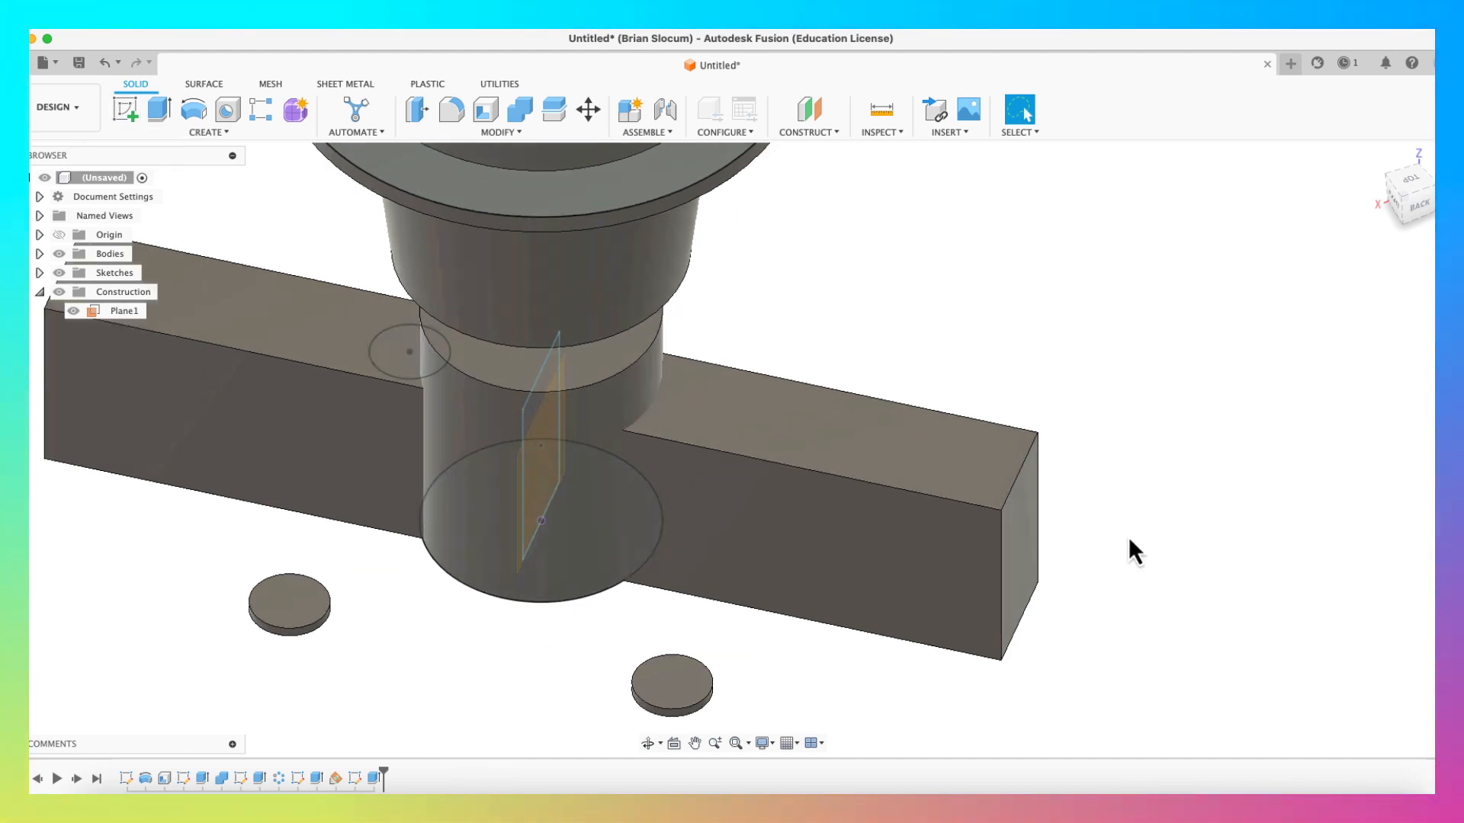
scroll(1128, 538, "down", 5)
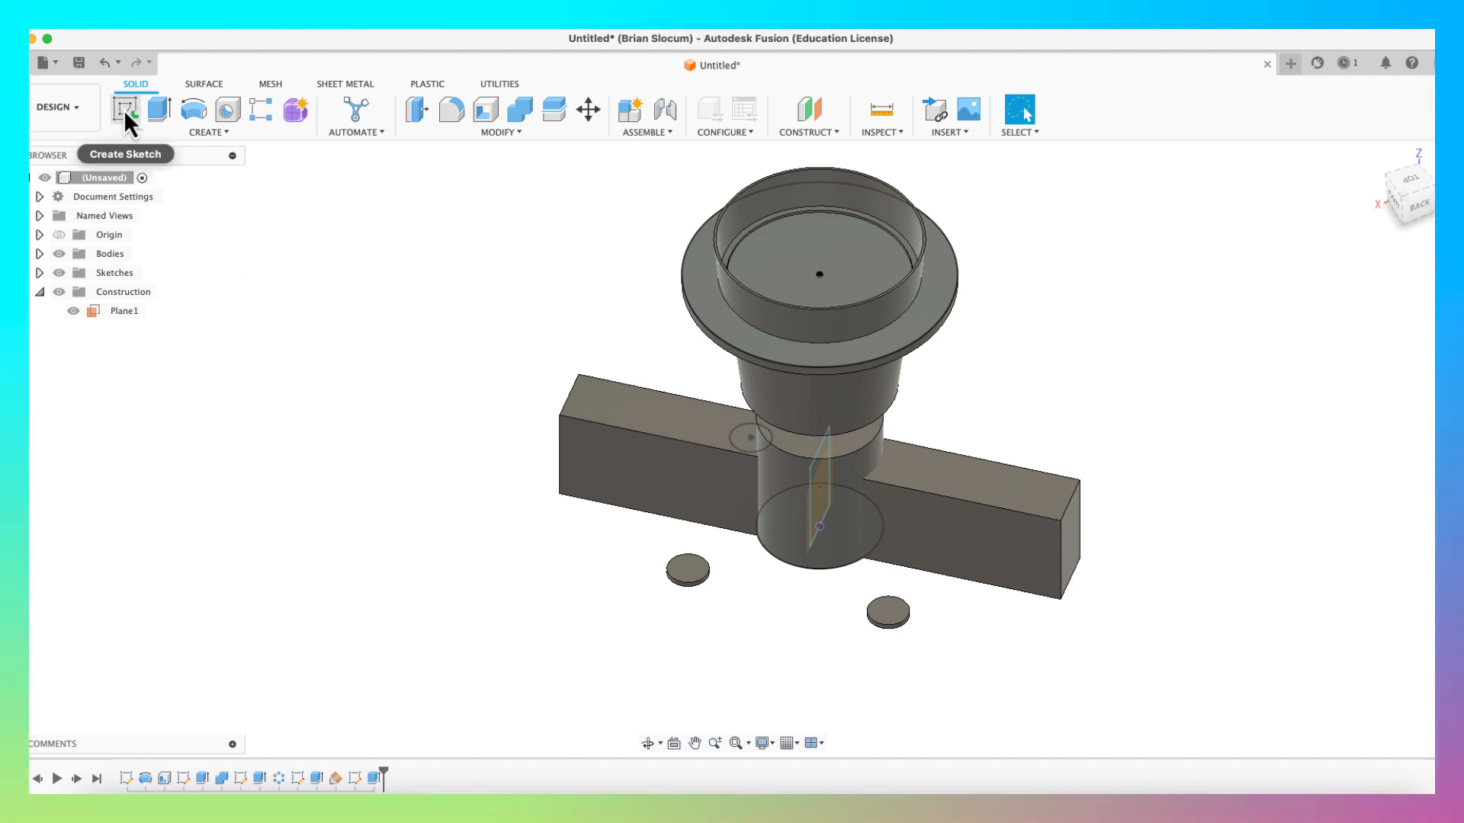
left_click(822, 134)
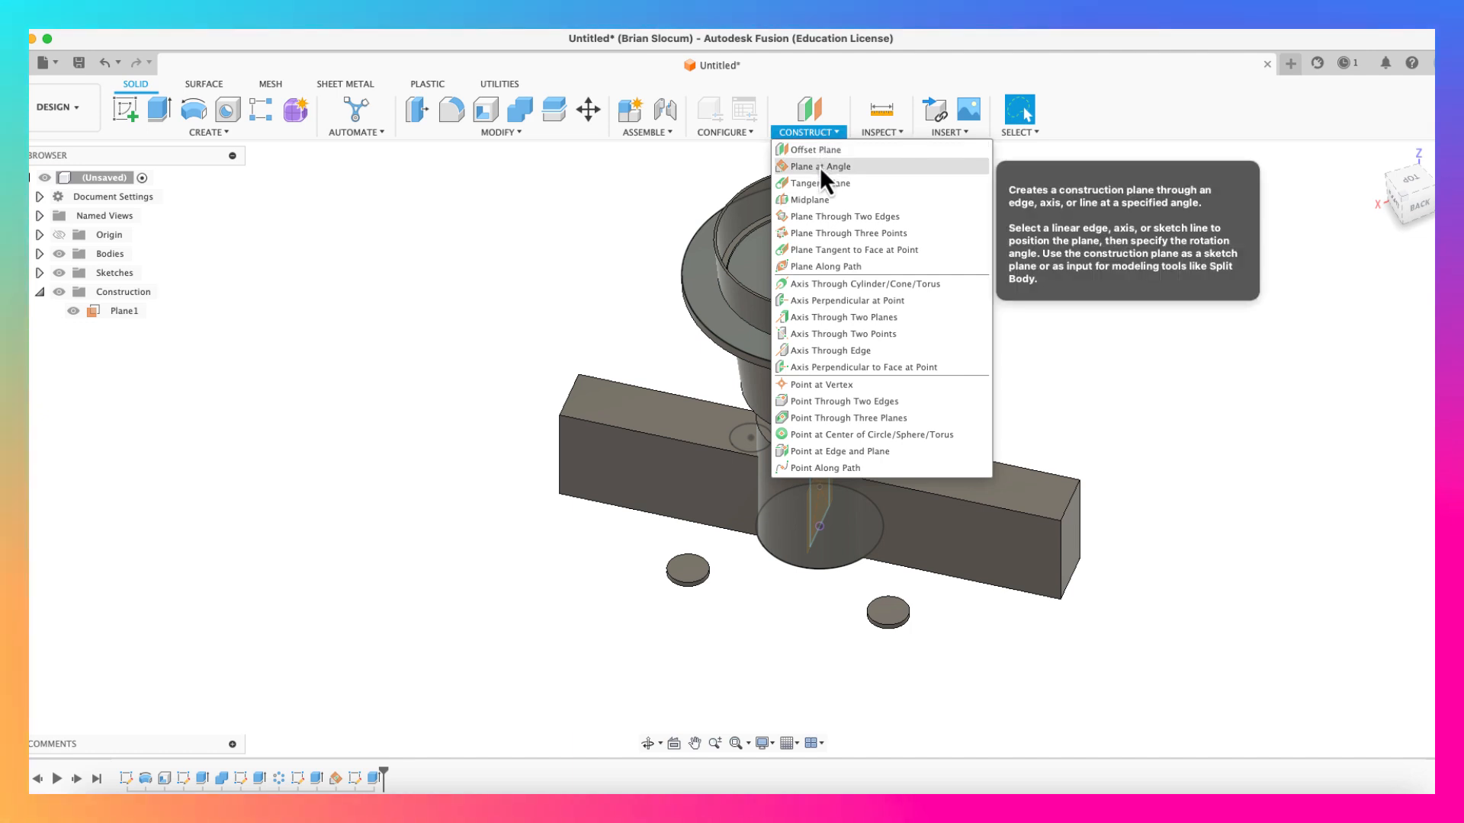
left_click(820, 167)
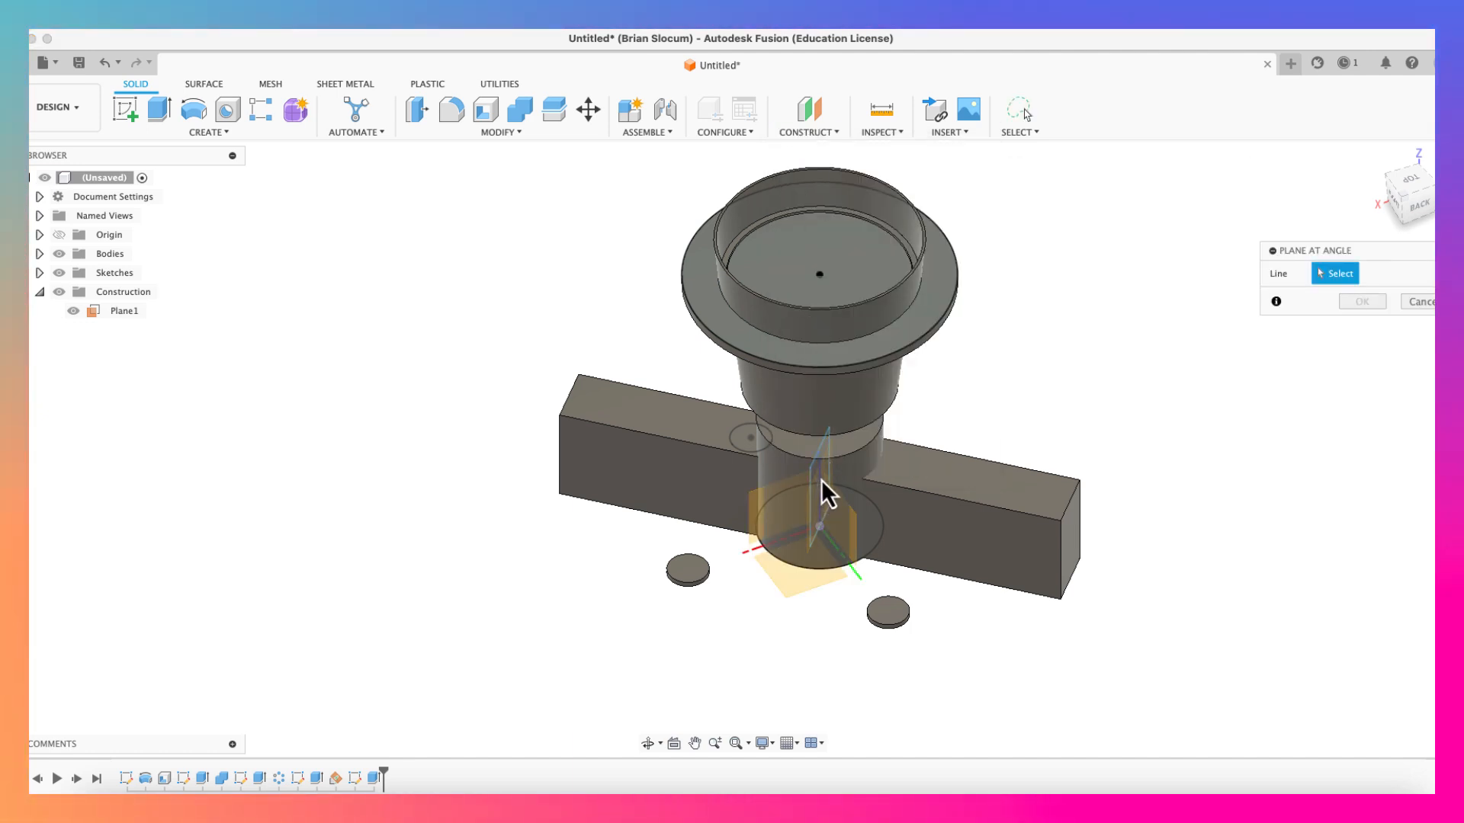
scroll(821, 480, "up", 2)
scroll(825, 530, "up", 3)
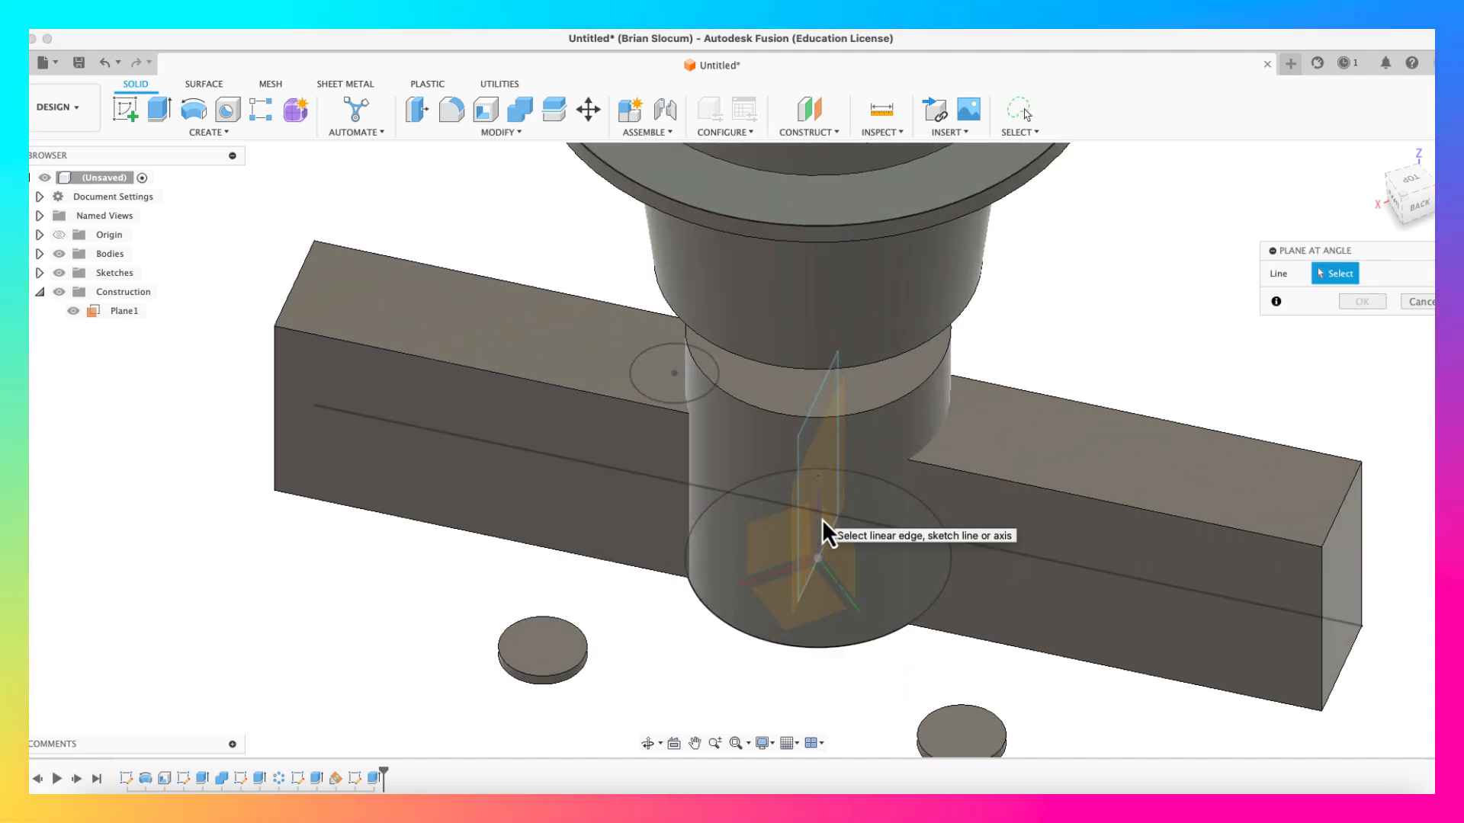
left_click(817, 539)
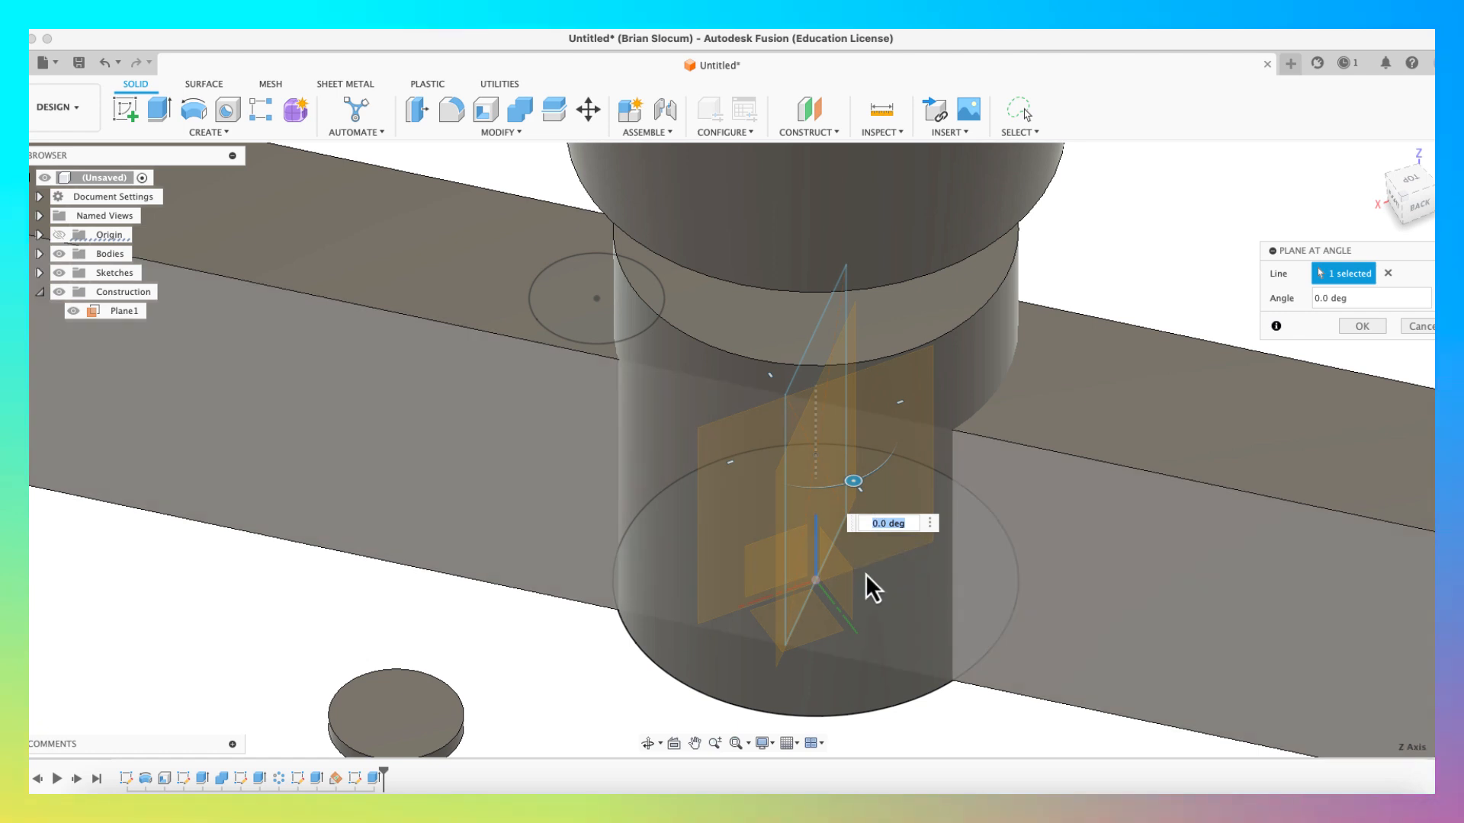
left_click_drag(859, 488, 799, 488)
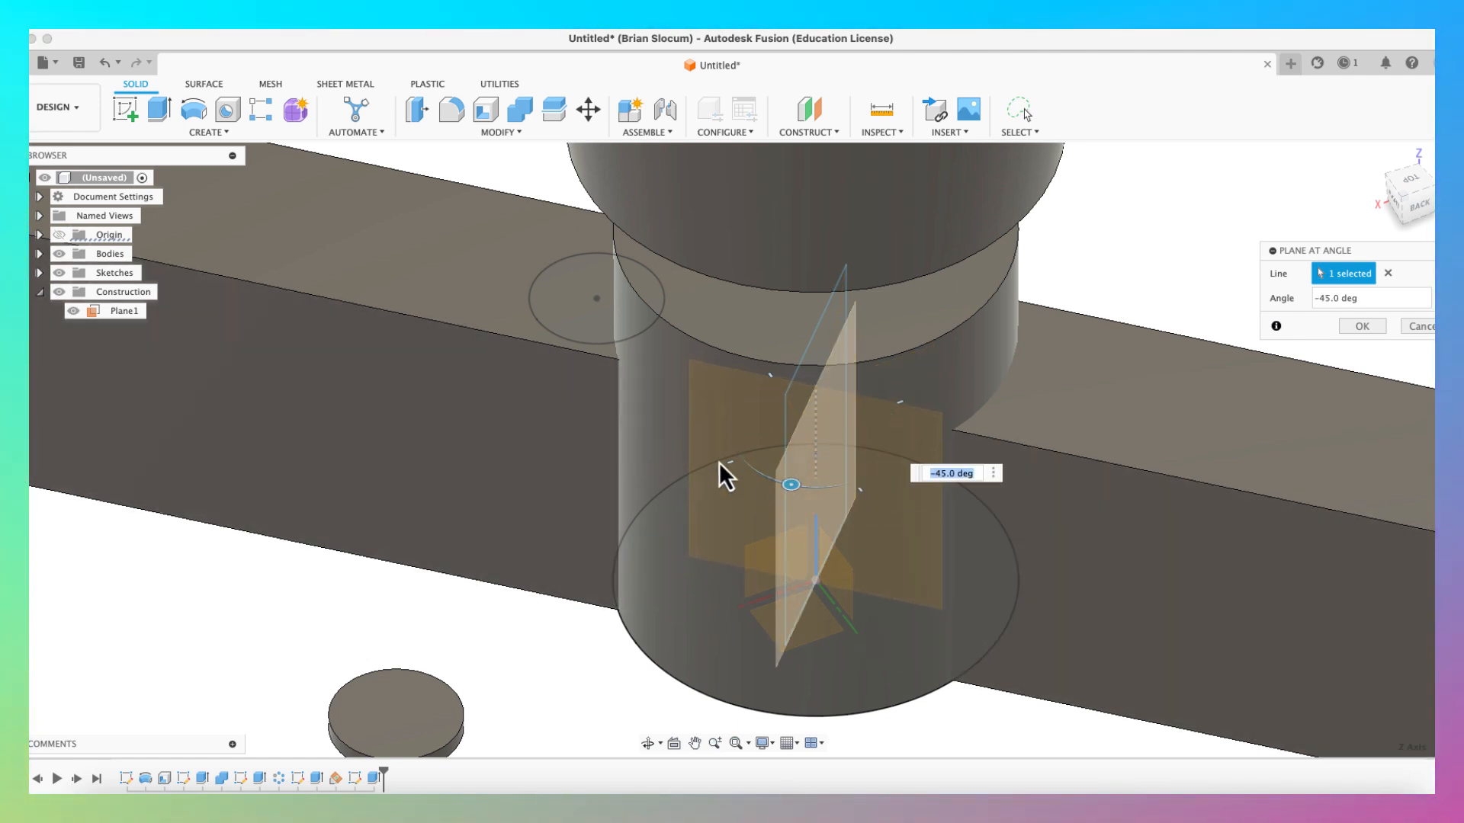
left_click(1376, 333)
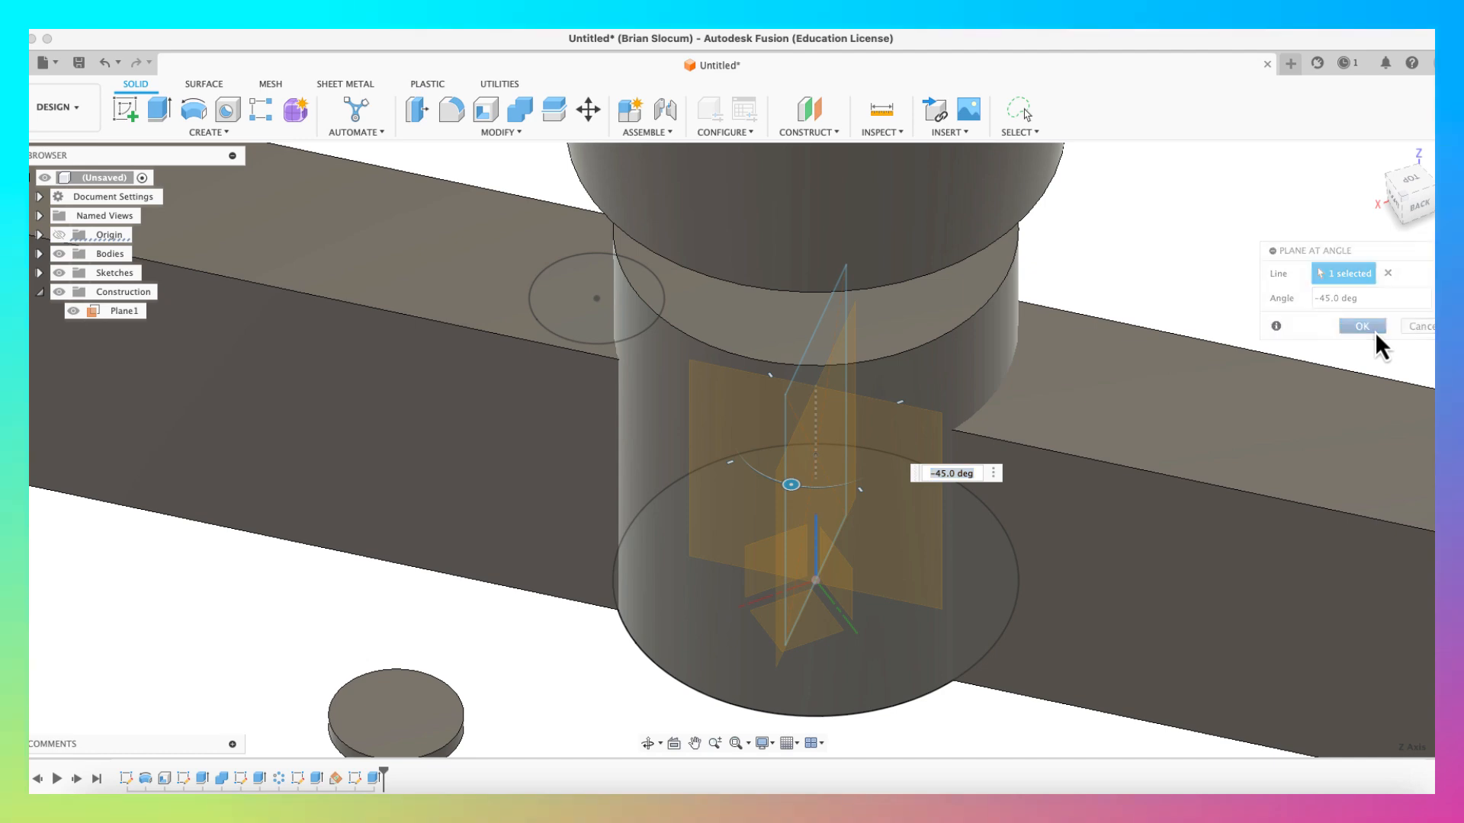
Step: Sketch a center rectangle about 0.43 in wide on the -45-degree plane, centred on the cylinder's axis and starting at its base
left_click(122, 111)
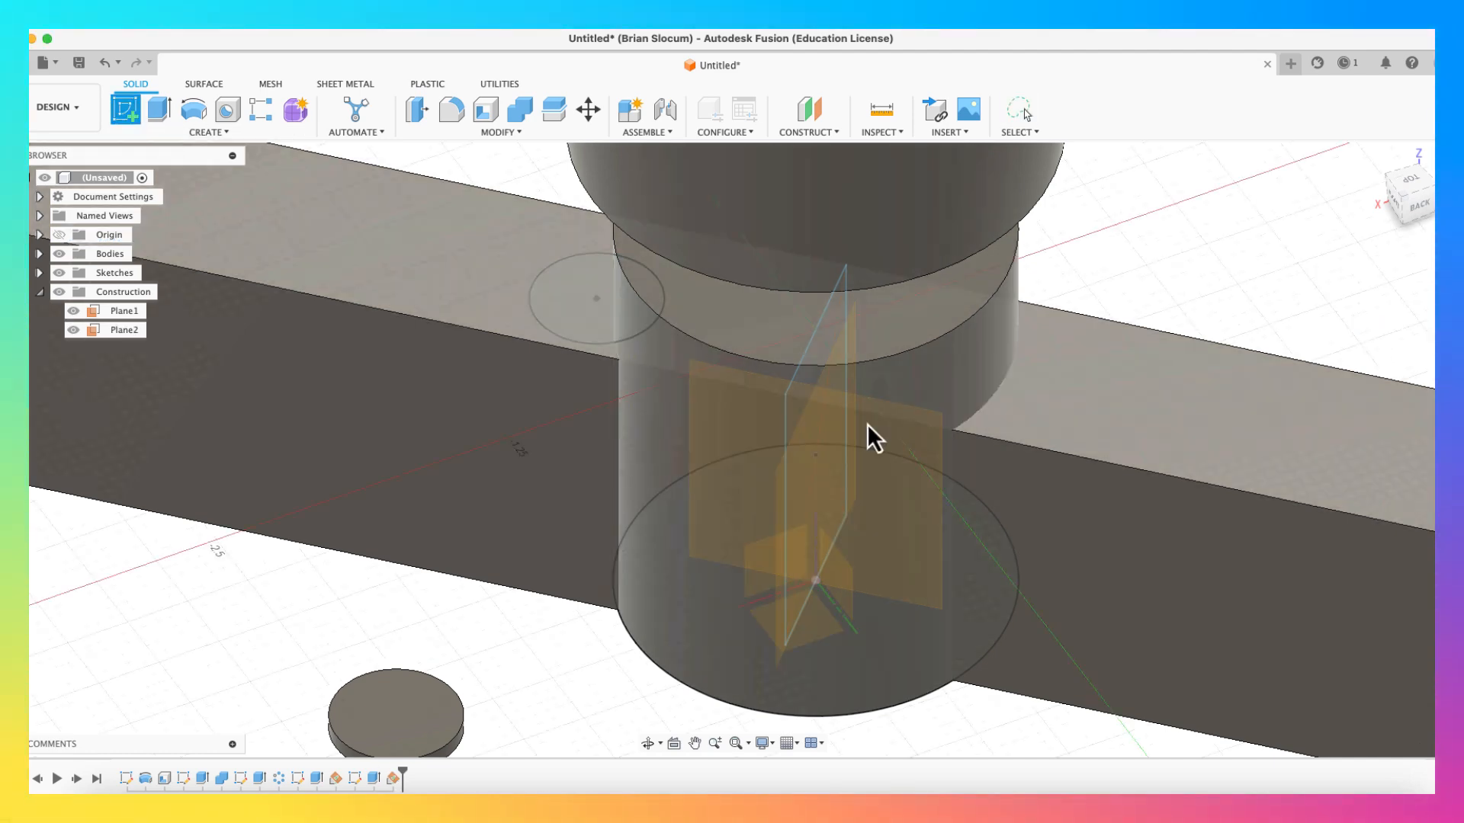
left_click(114, 333)
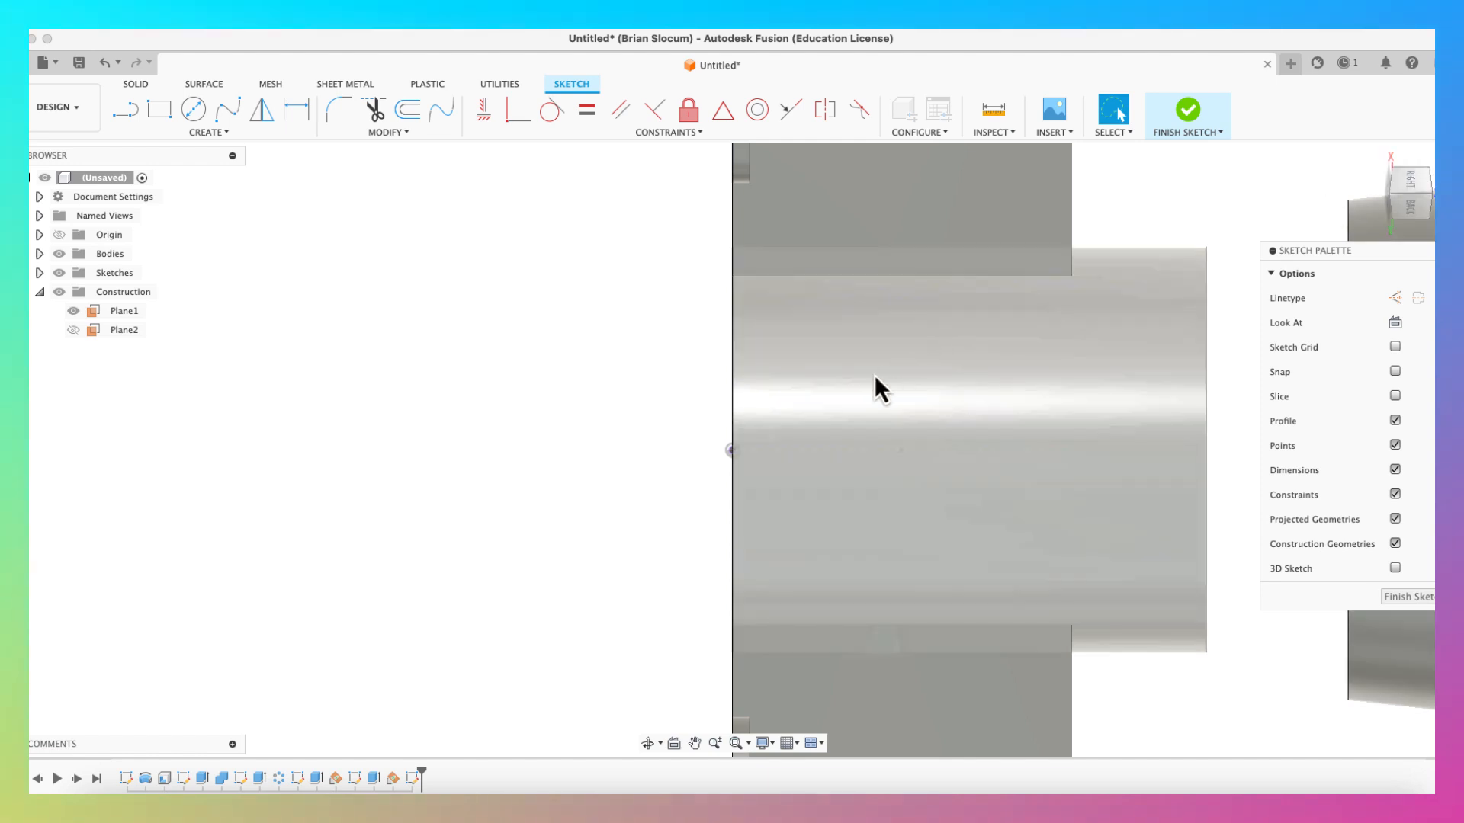
scroll(871, 377, "down", 5)
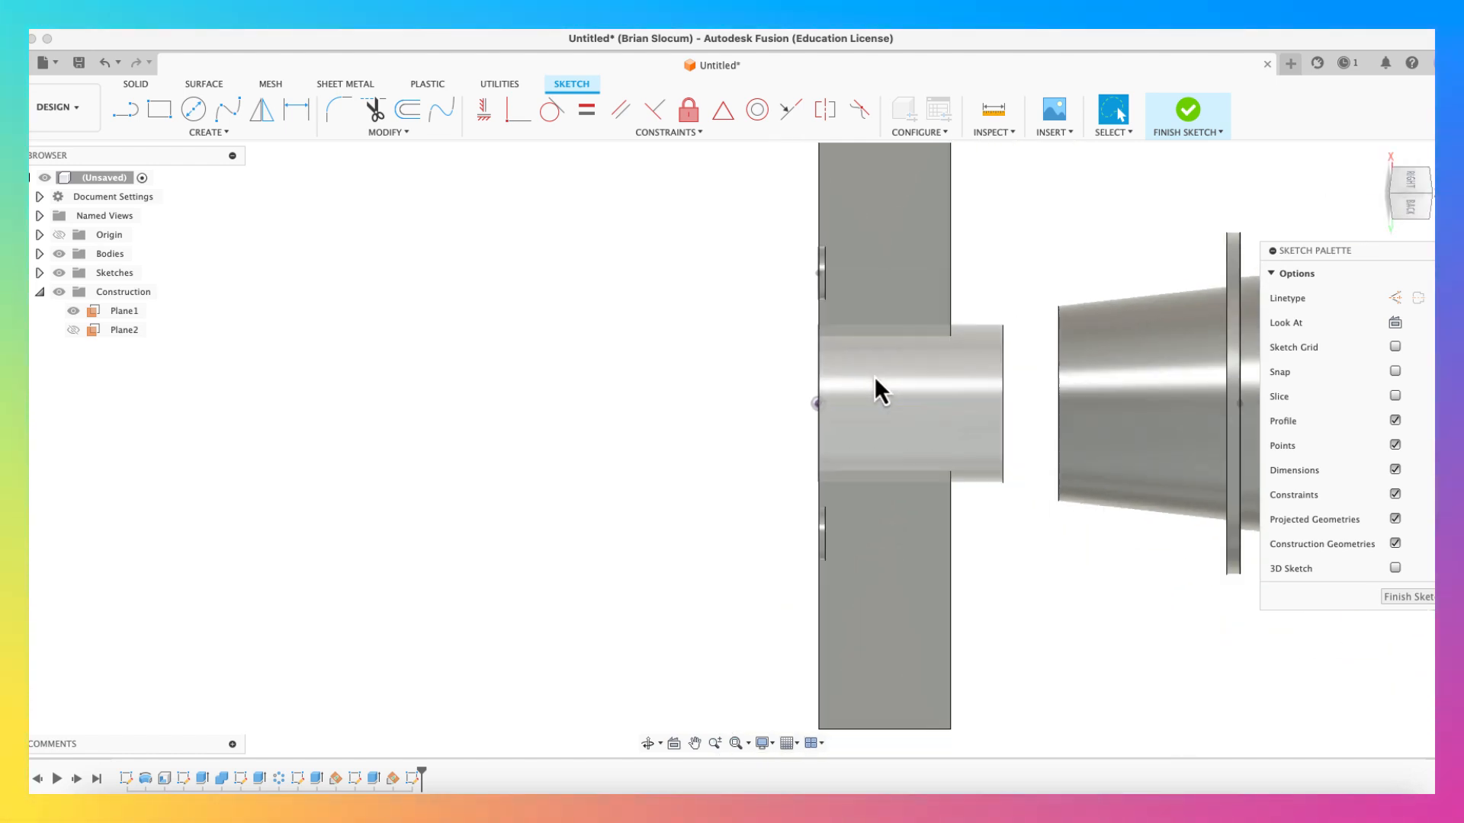
left_click(177, 136)
mouse_move(173, 199)
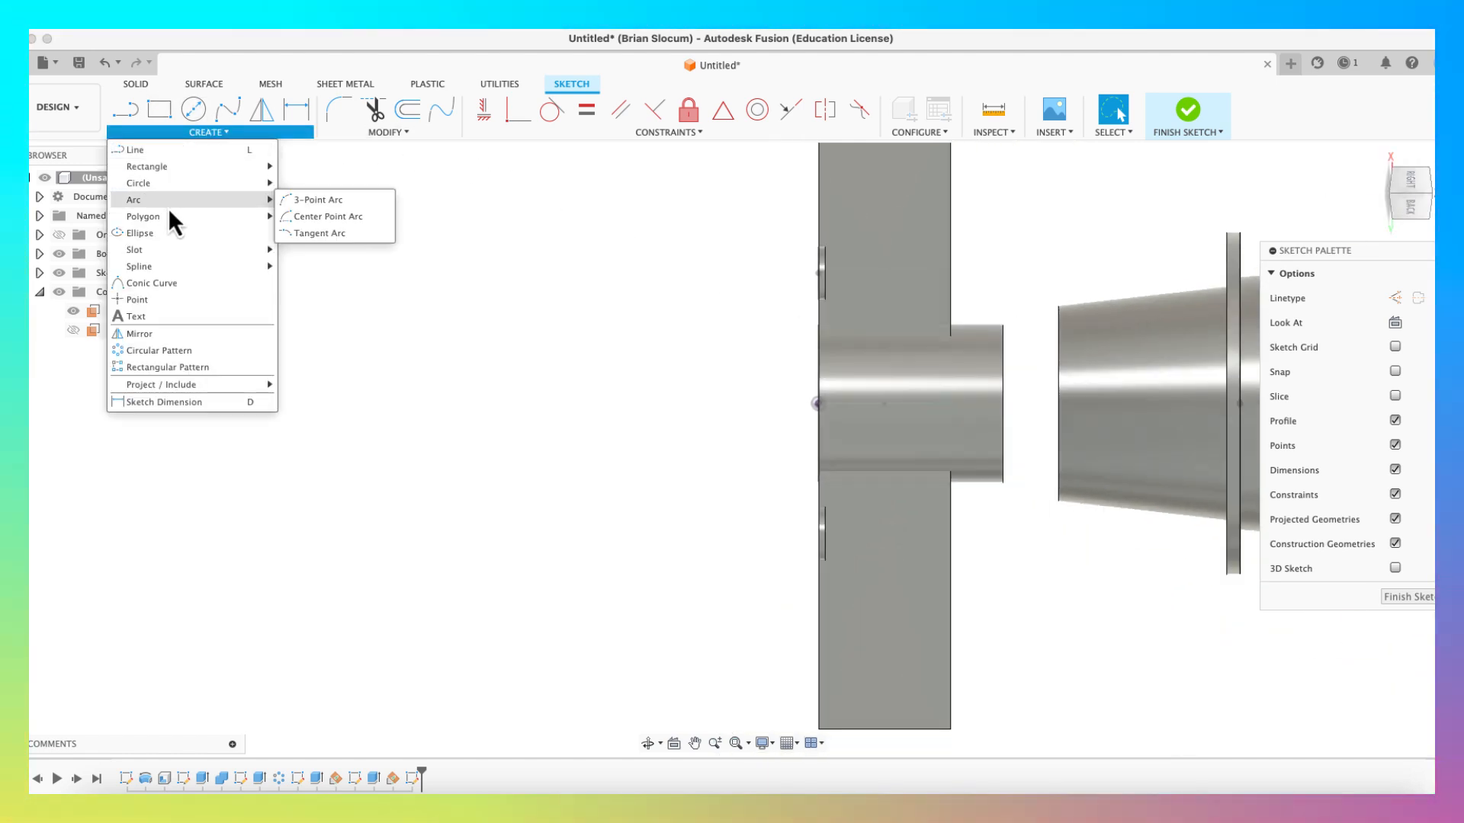
mouse_move(175, 167)
left_click(304, 199)
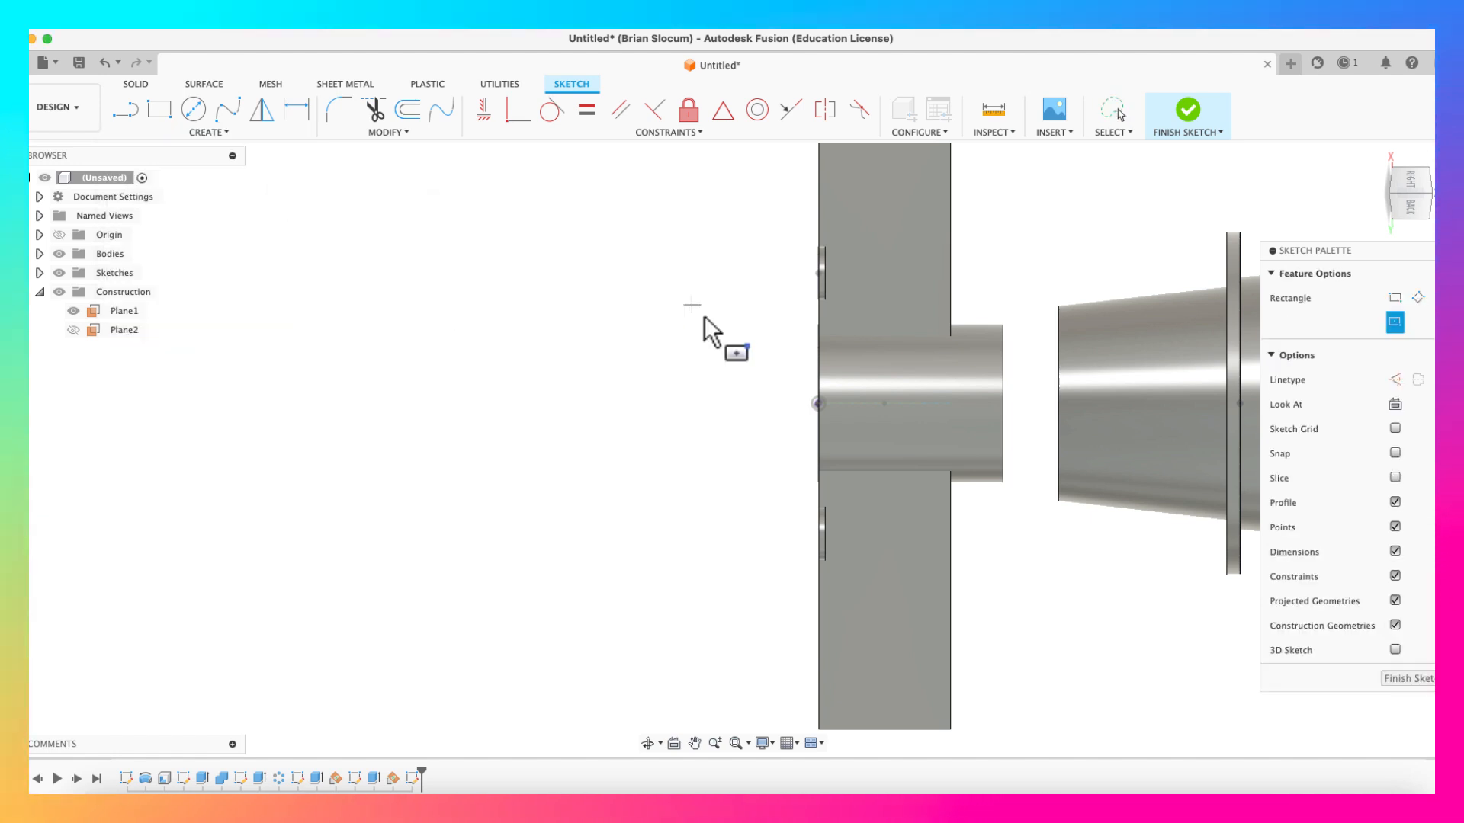
left_click(886, 404)
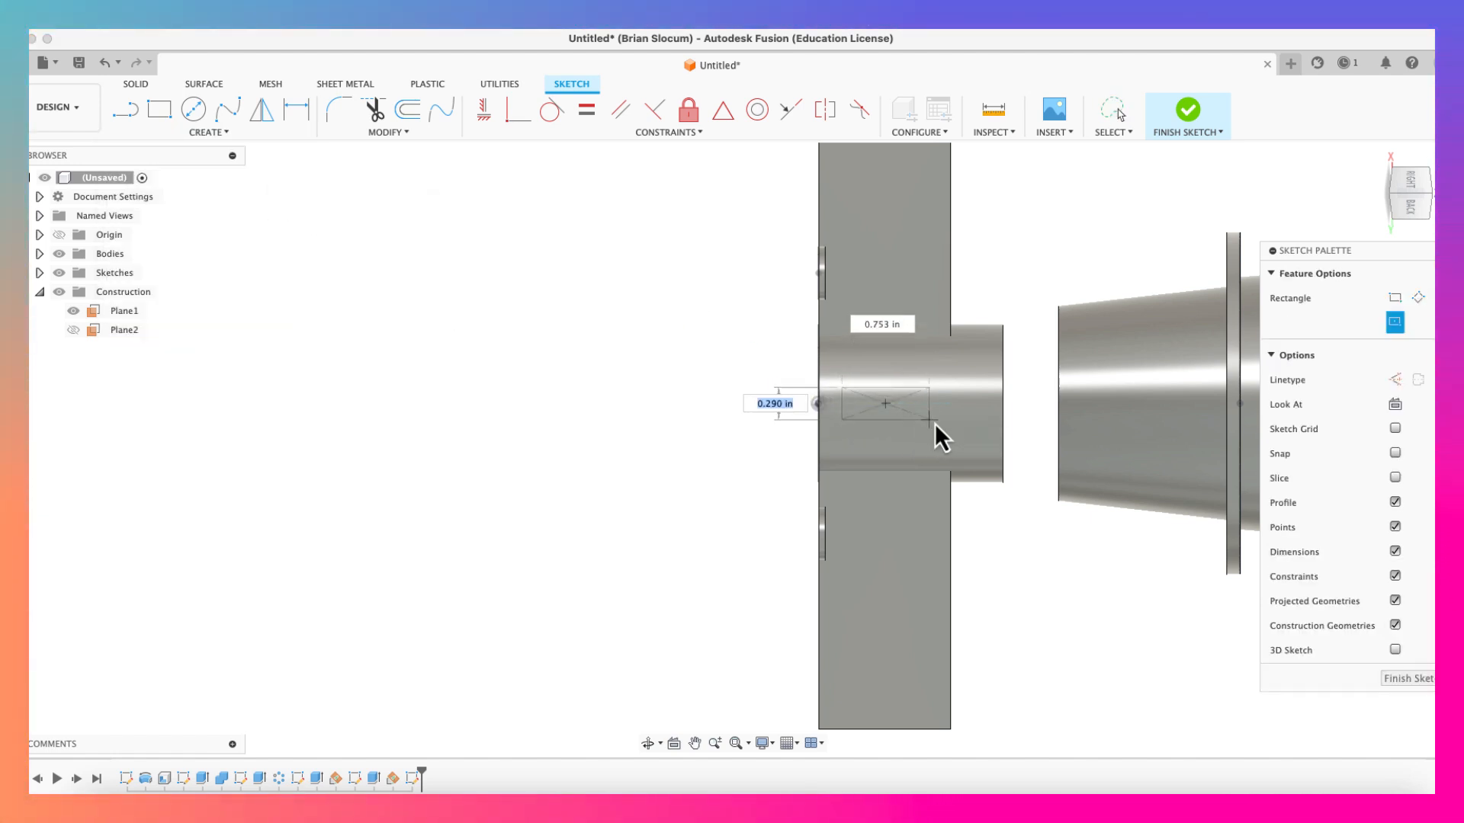
left_click(819, 425)
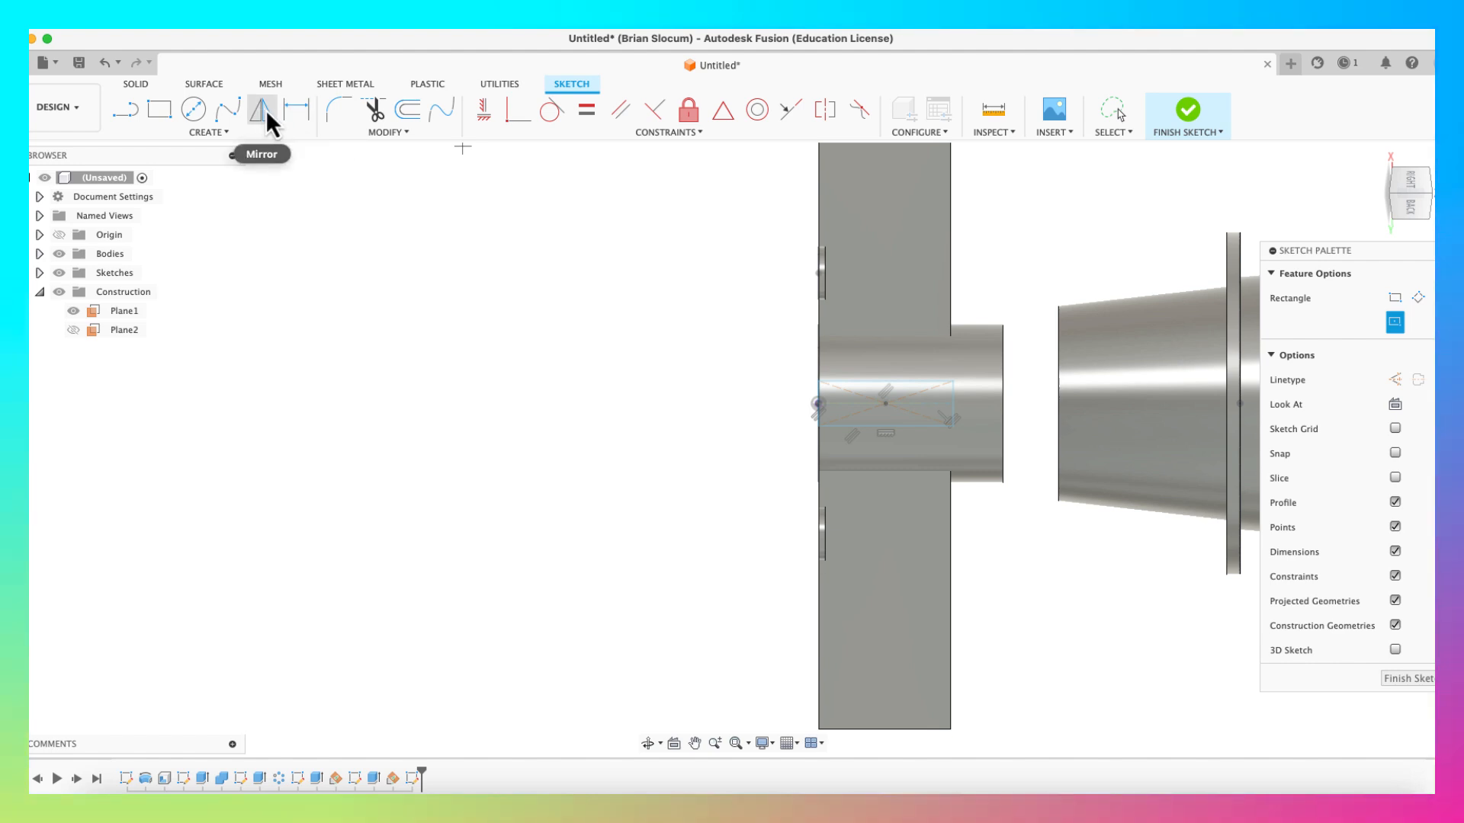
Step: Dimension the new rectangle as 0.50 in wide and 1.5 in high and finish the sketch
left_click(296, 109)
left_click(954, 404)
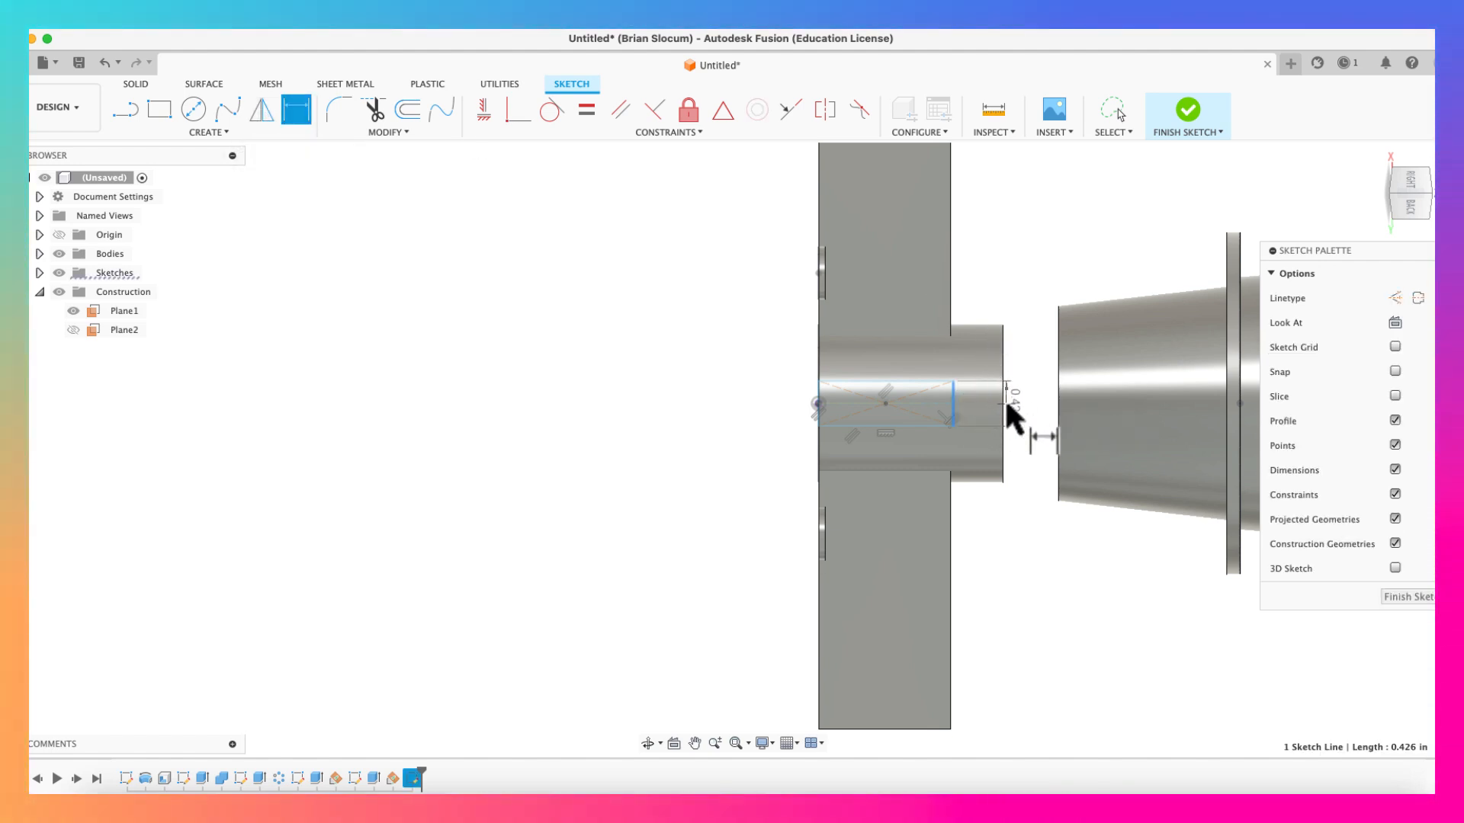
left_click(1071, 404)
key("BackSpace")
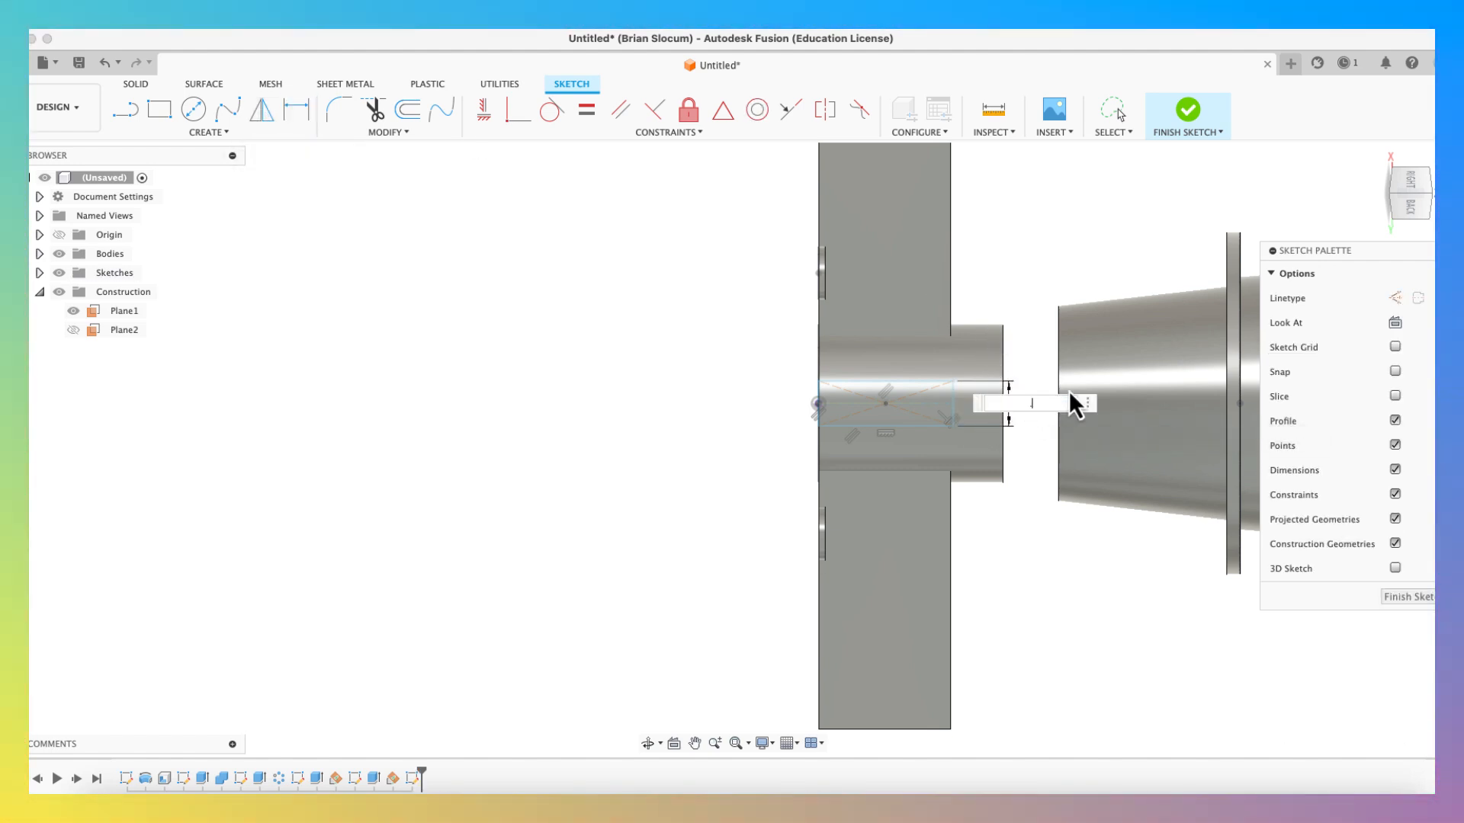
left_click(888, 430)
left_click(965, 549)
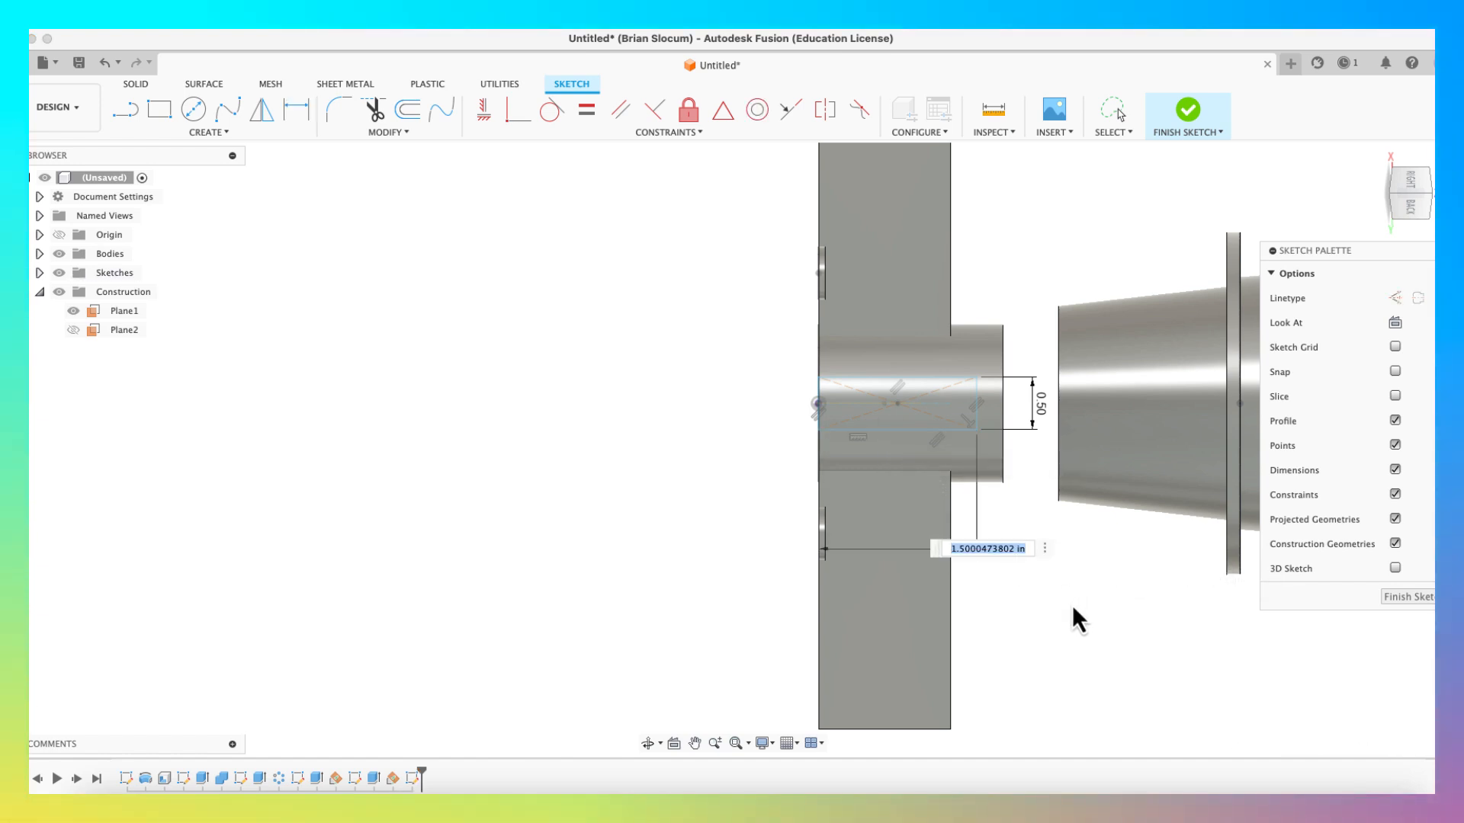
type("1.5")
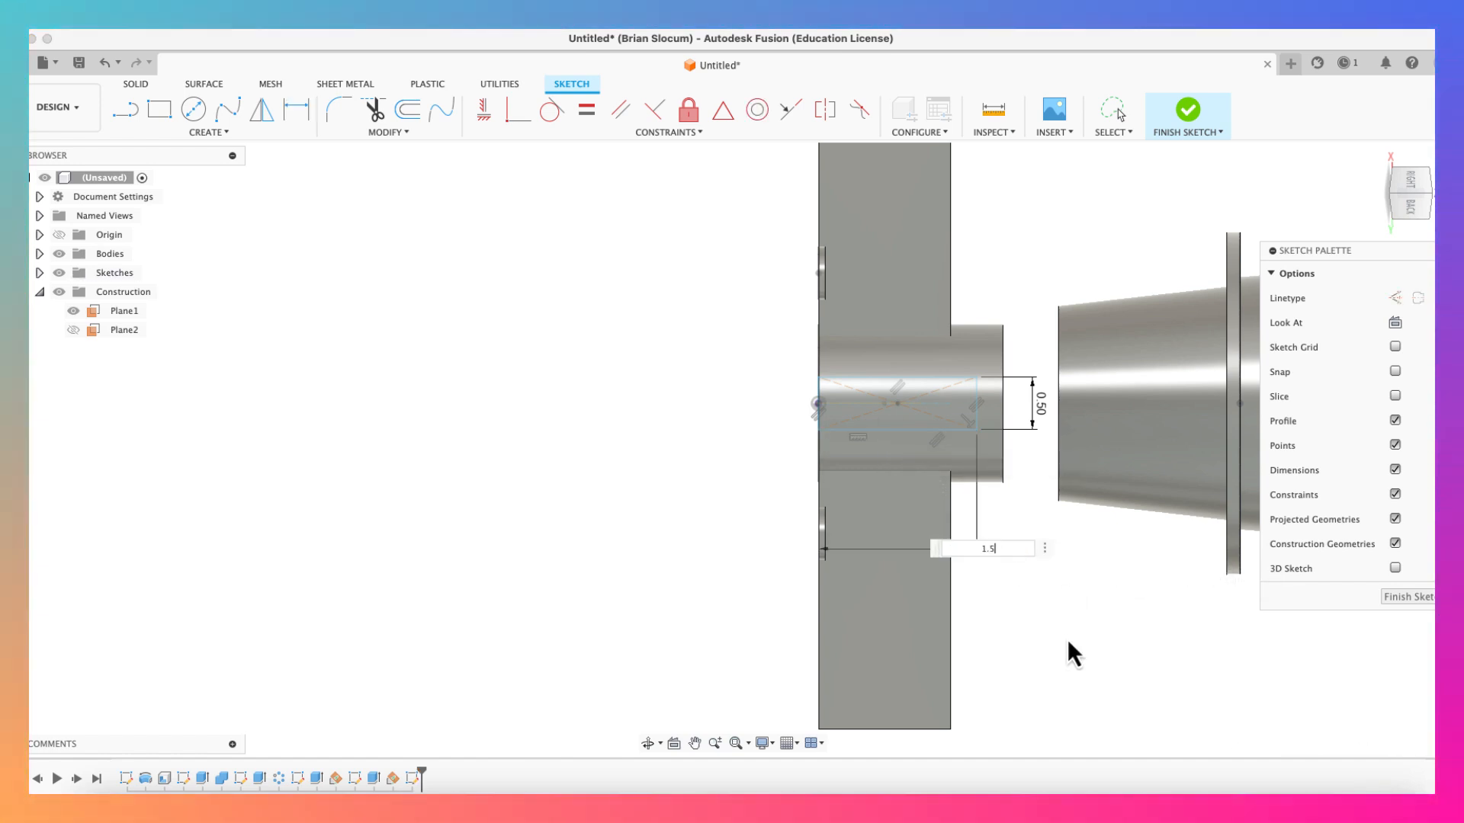
key("Return")
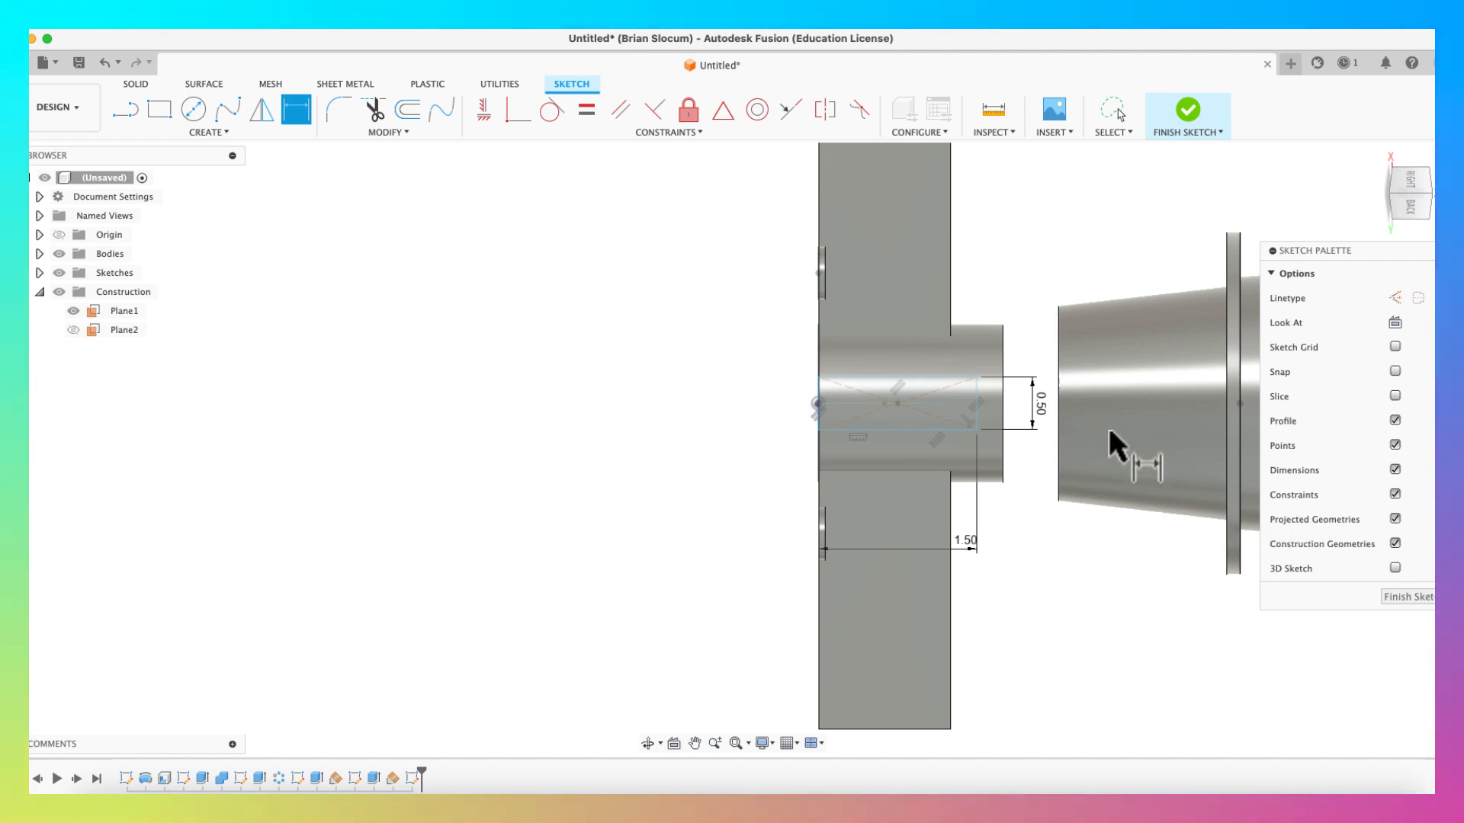
left_click(1192, 116)
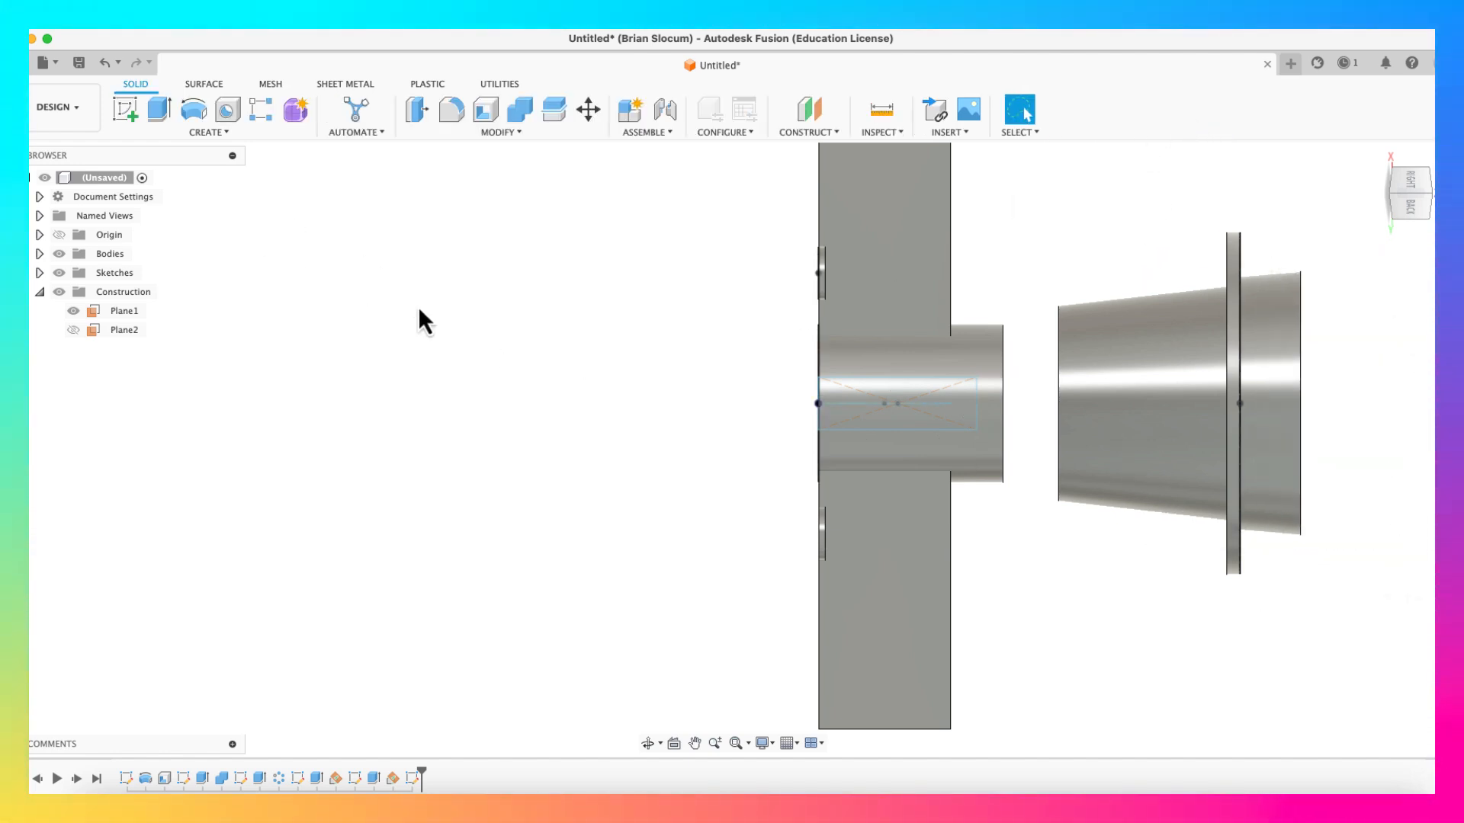
Step: Hide the 45-degree construction plane and every sketch except the newest rectangle's sketch
mouse_move(1218, 589)
middle_mouse_down("shift")
mouse_move(1151, 527)
mouse_move(1209, 529)
mouse_move(1176, 615)
mouse_move(1186, 635)
middle_mouse_up("shift")
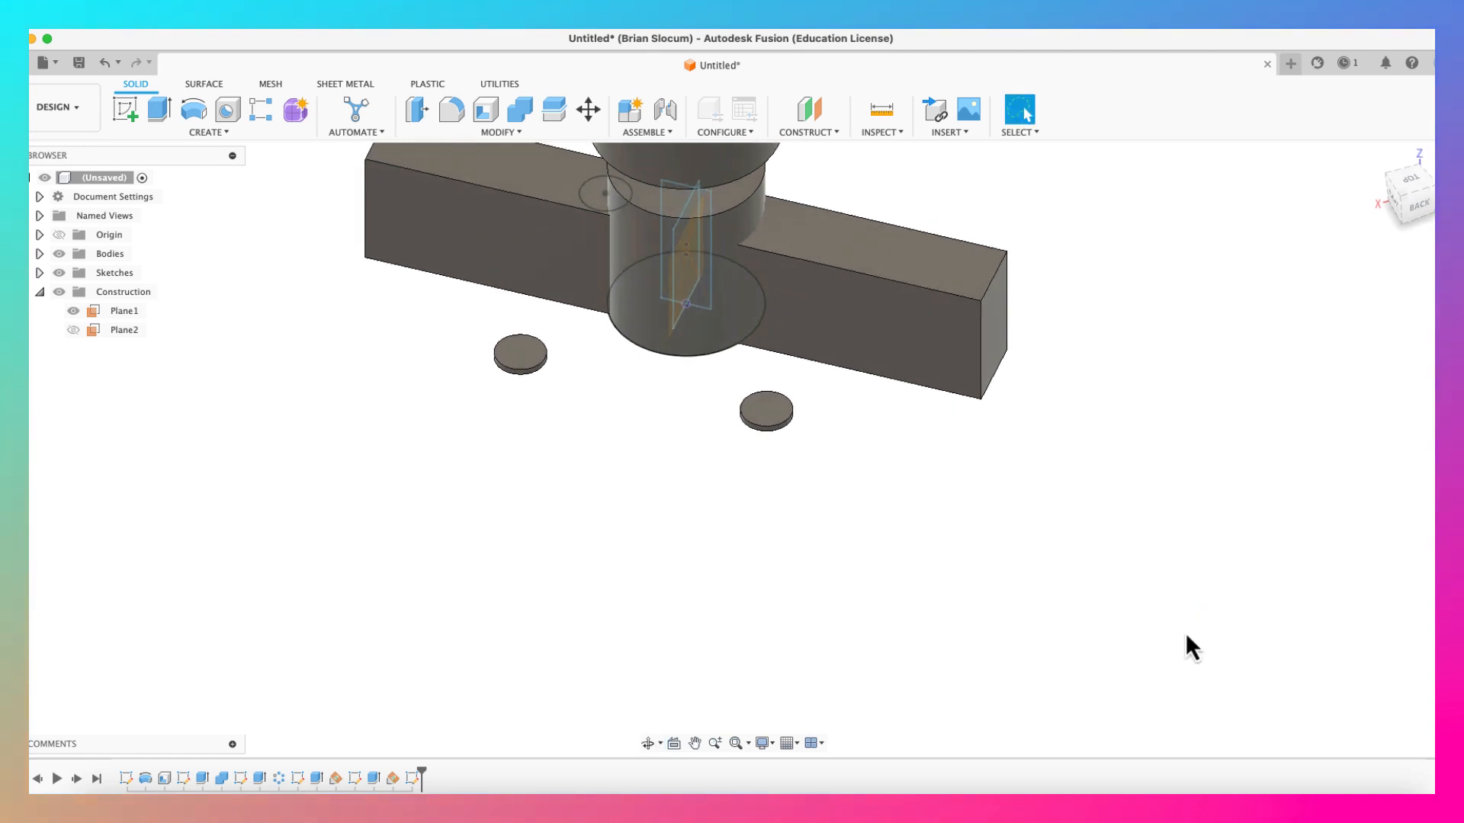
scroll(826, 447, "up", 3)
scroll(825, 445, "down", 5)
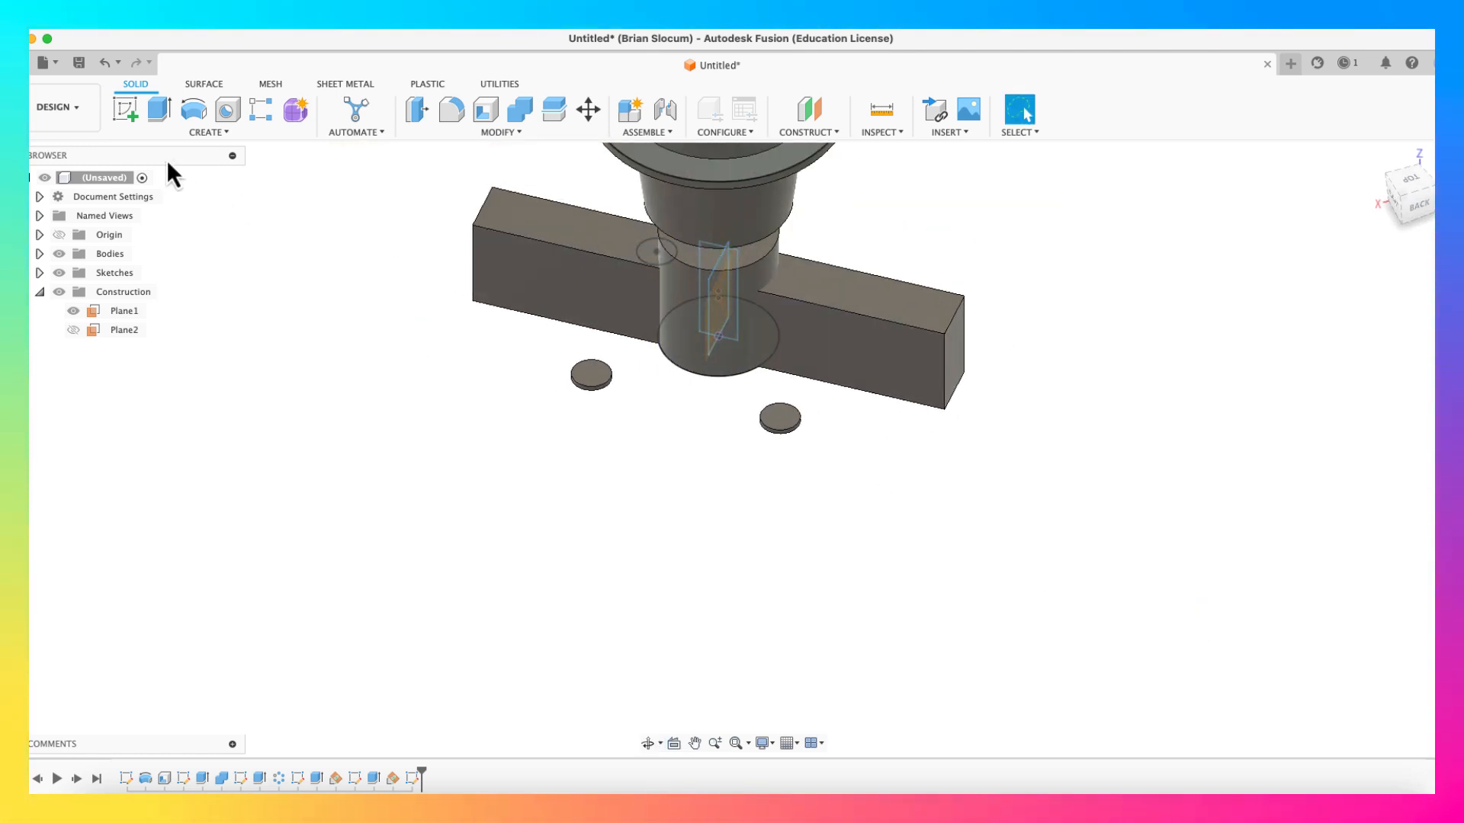
left_click(40, 292)
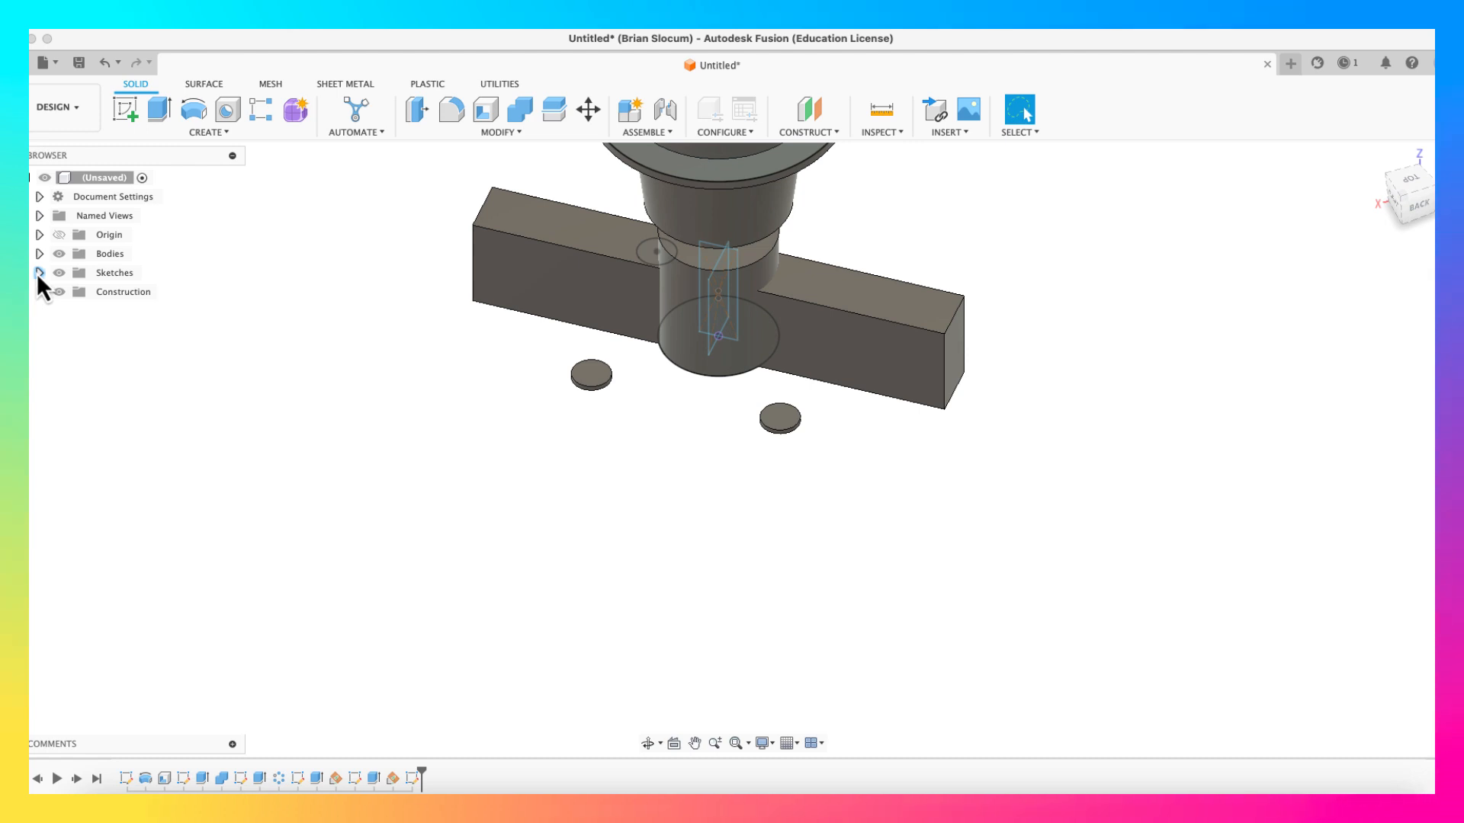
left_click(38, 273)
left_click(71, 312)
left_click(72, 312)
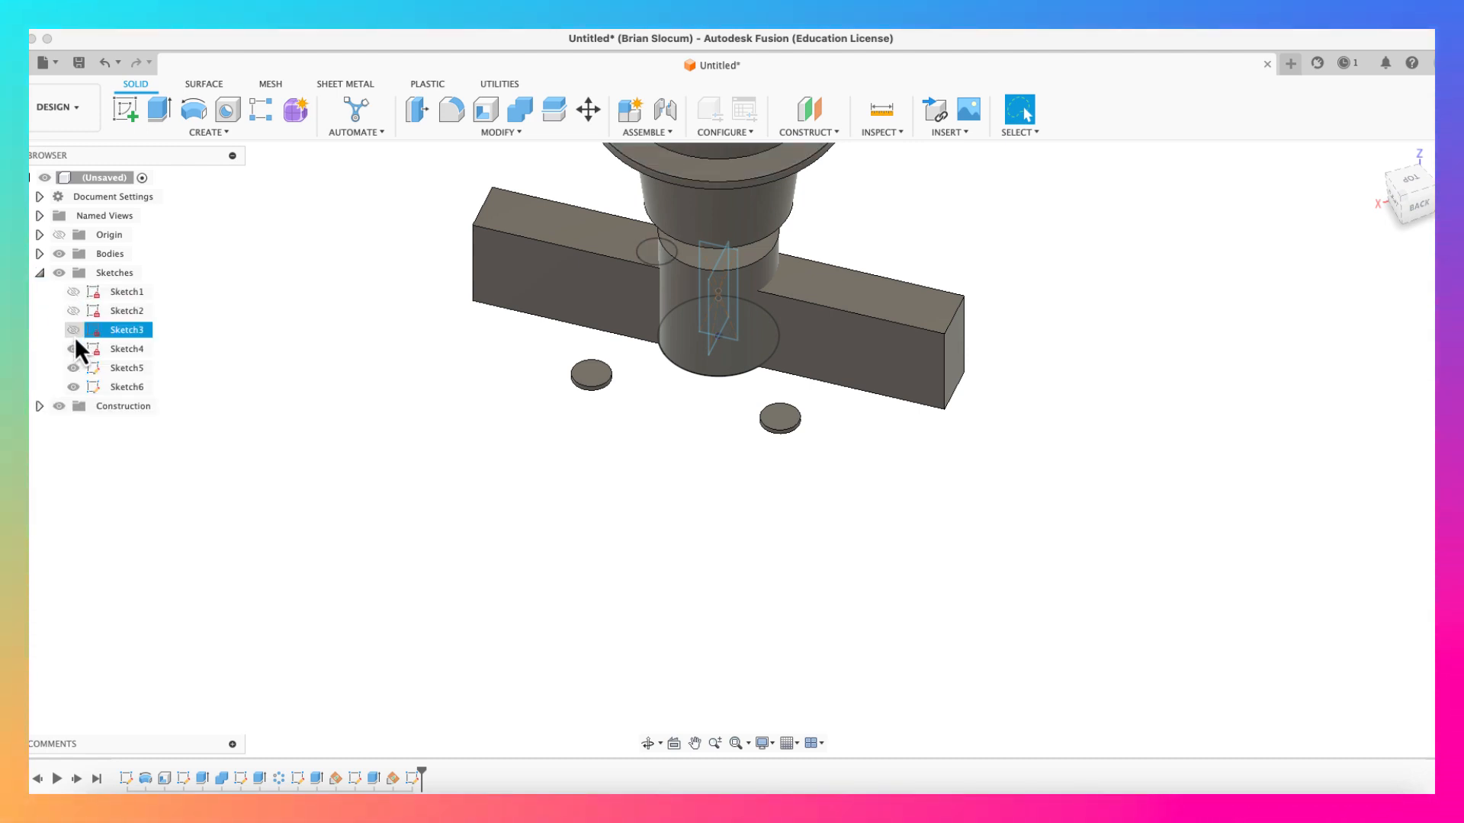
left_click(73, 331)
left_click(73, 349)
left_click(74, 368)
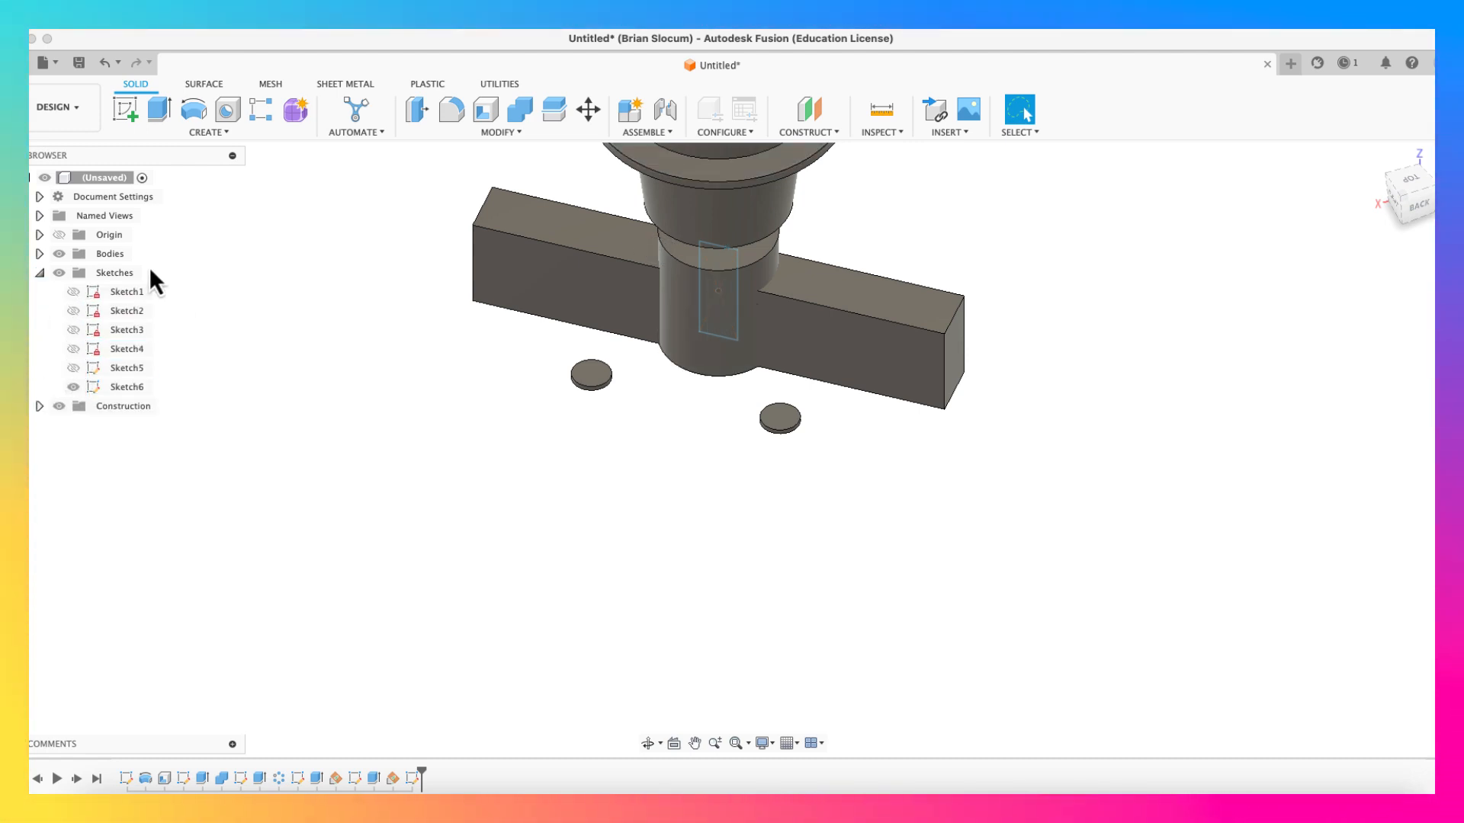
Step: Extrude the rectangle on the -45-degree plane symmetrically about 3.742 in per side, joining it to the cylinder and existing bar
left_click(159, 111)
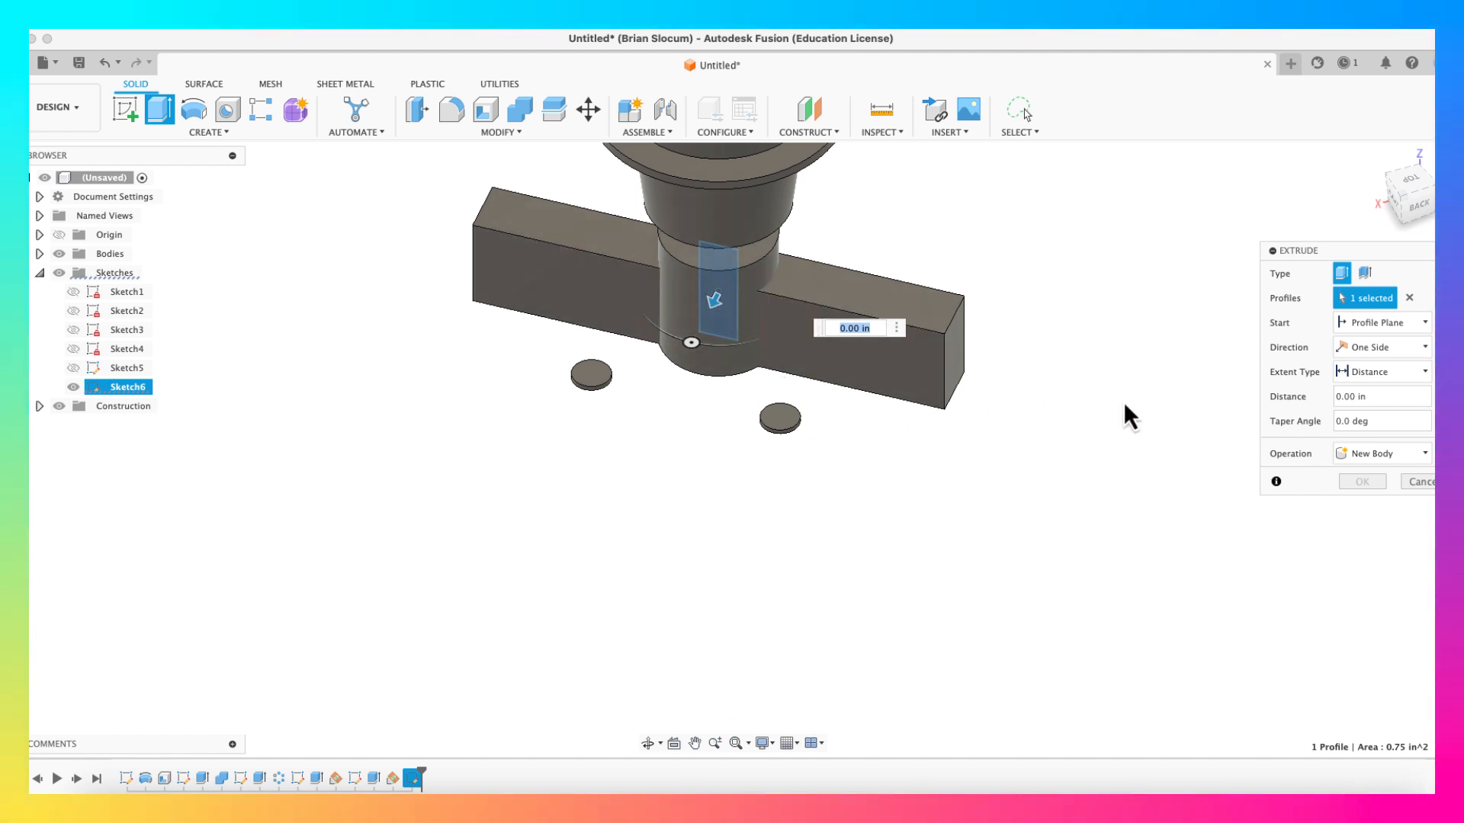
left_click(1384, 348)
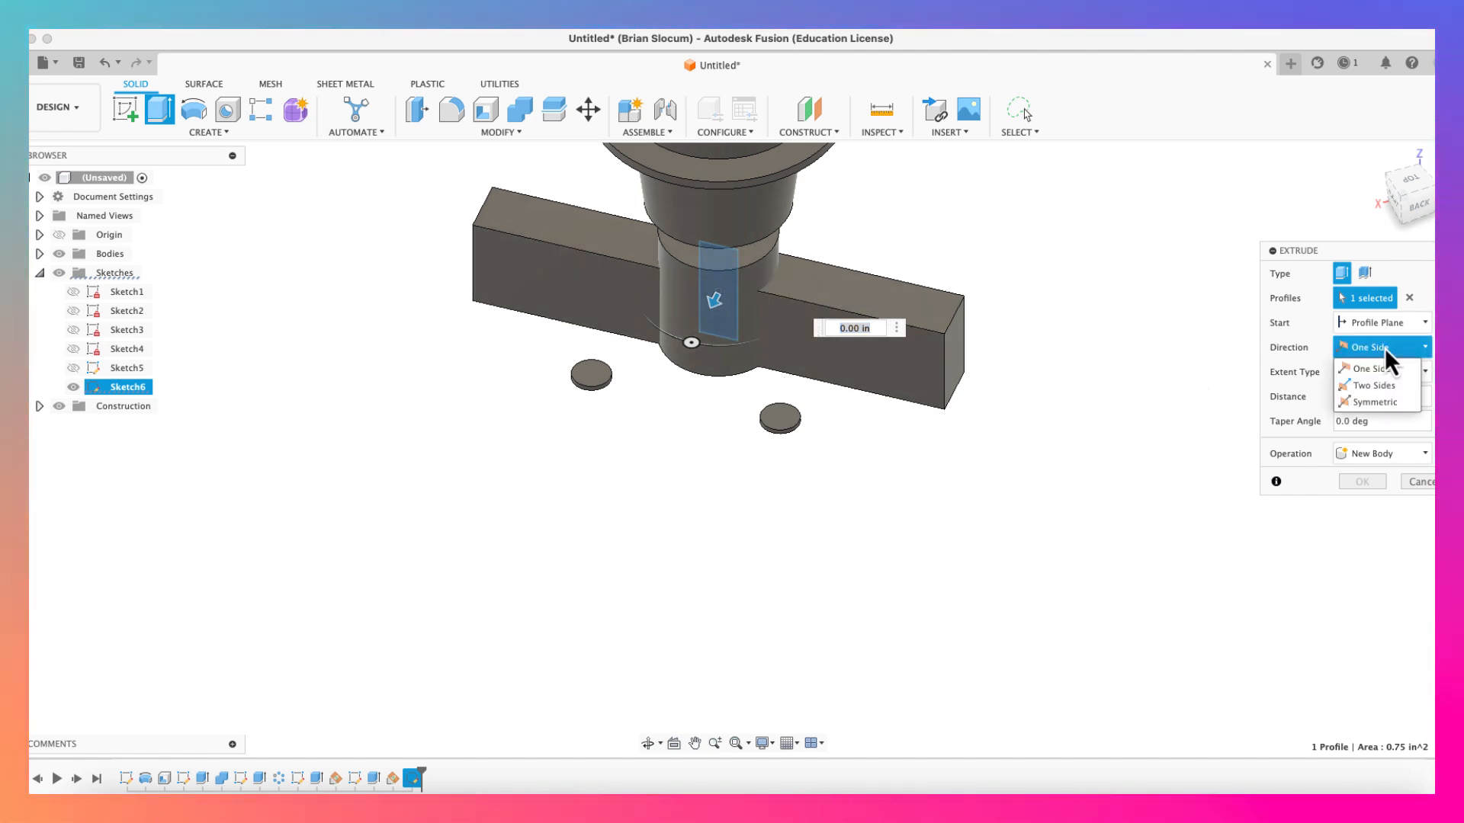
left_click(1382, 400)
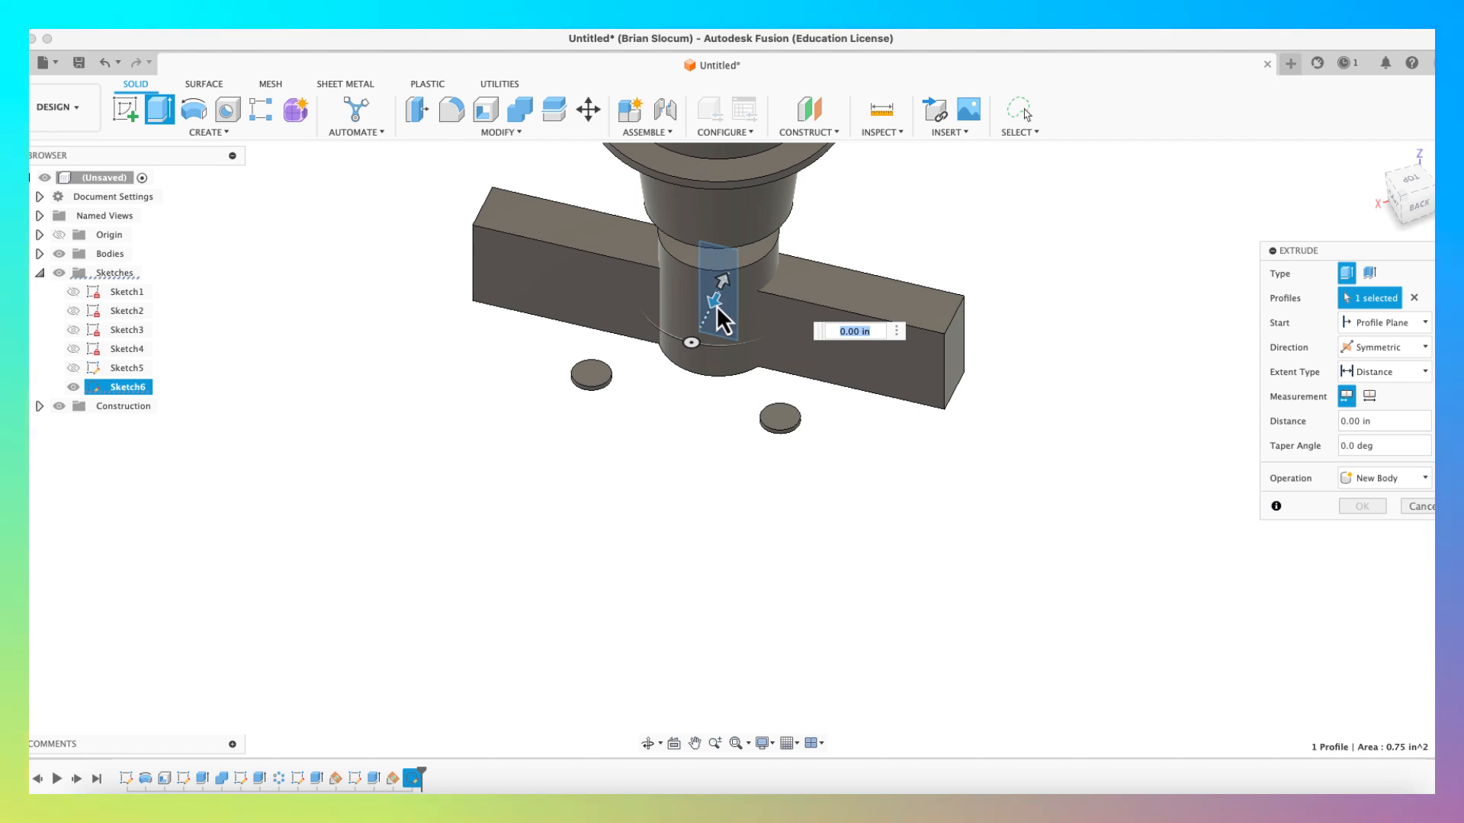
left_click_drag(722, 319, 589, 488)
left_click(1374, 479)
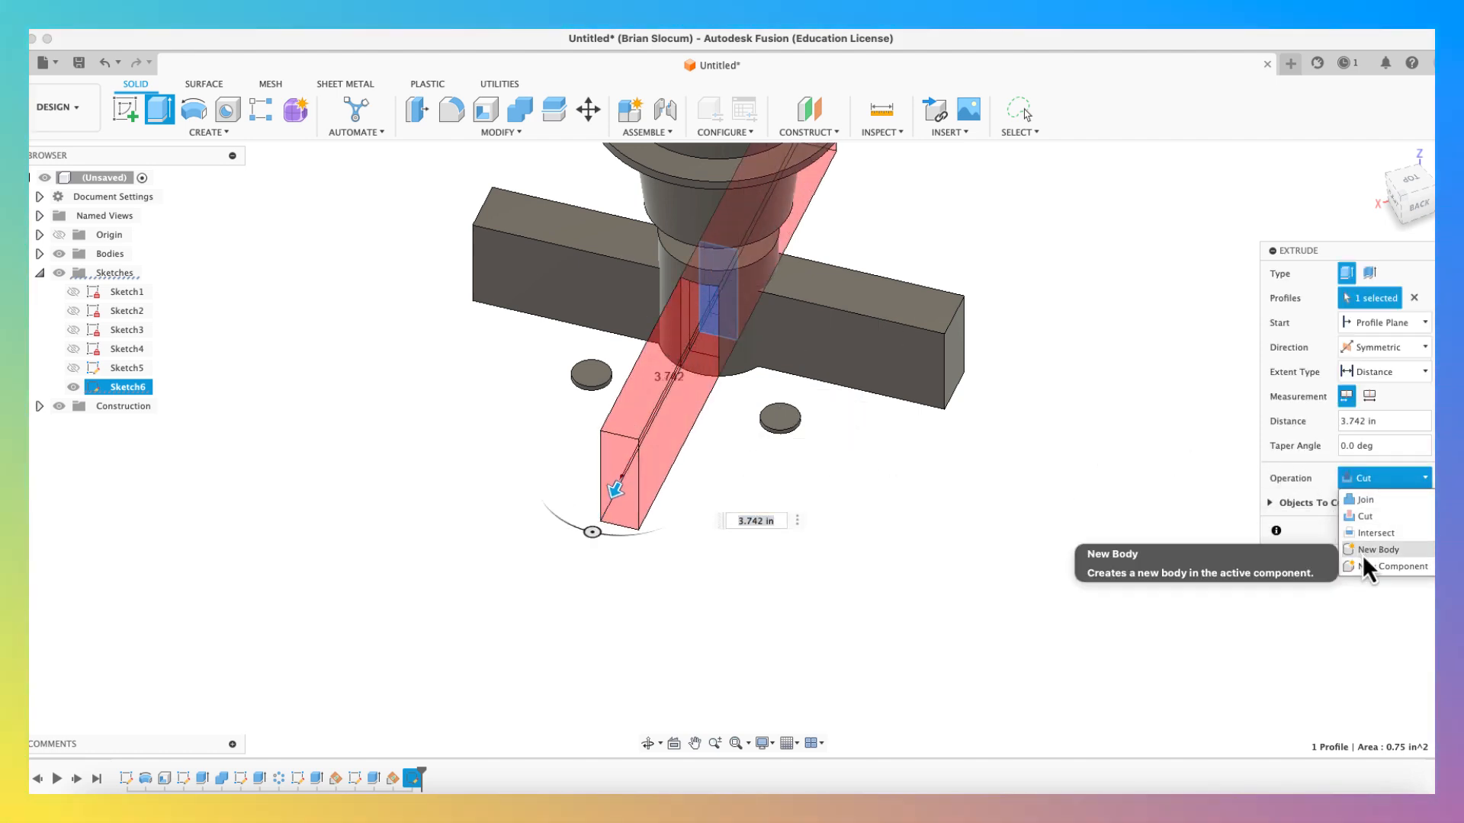
left_click(1364, 499)
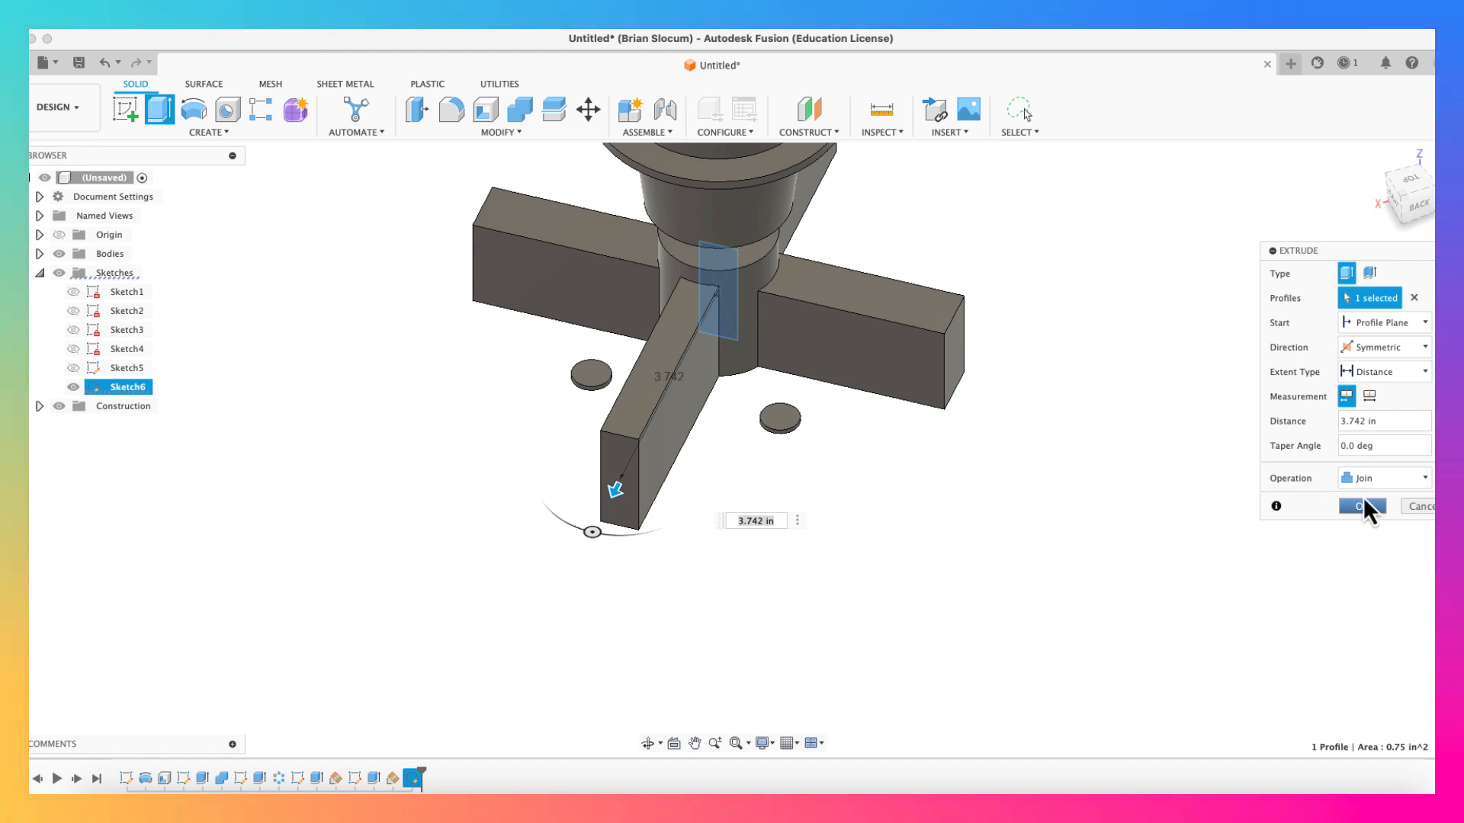
left_click(1364, 506)
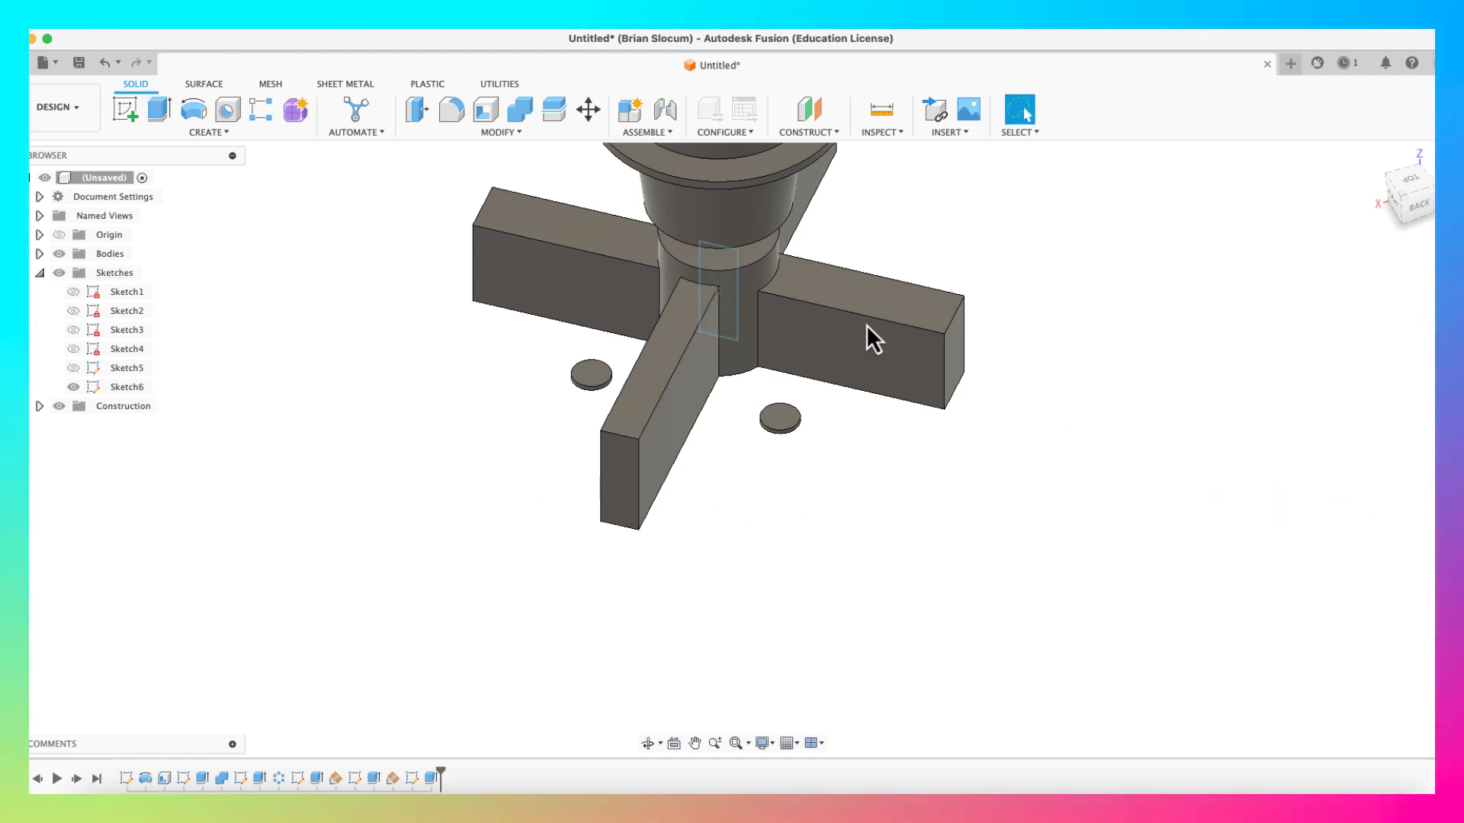
Step: Start Automated Modeling and choose the top faces of the four discs and the underside of the ring as faces to connect
scroll(969, 327, "up", 2)
scroll(962, 334, "down", 3)
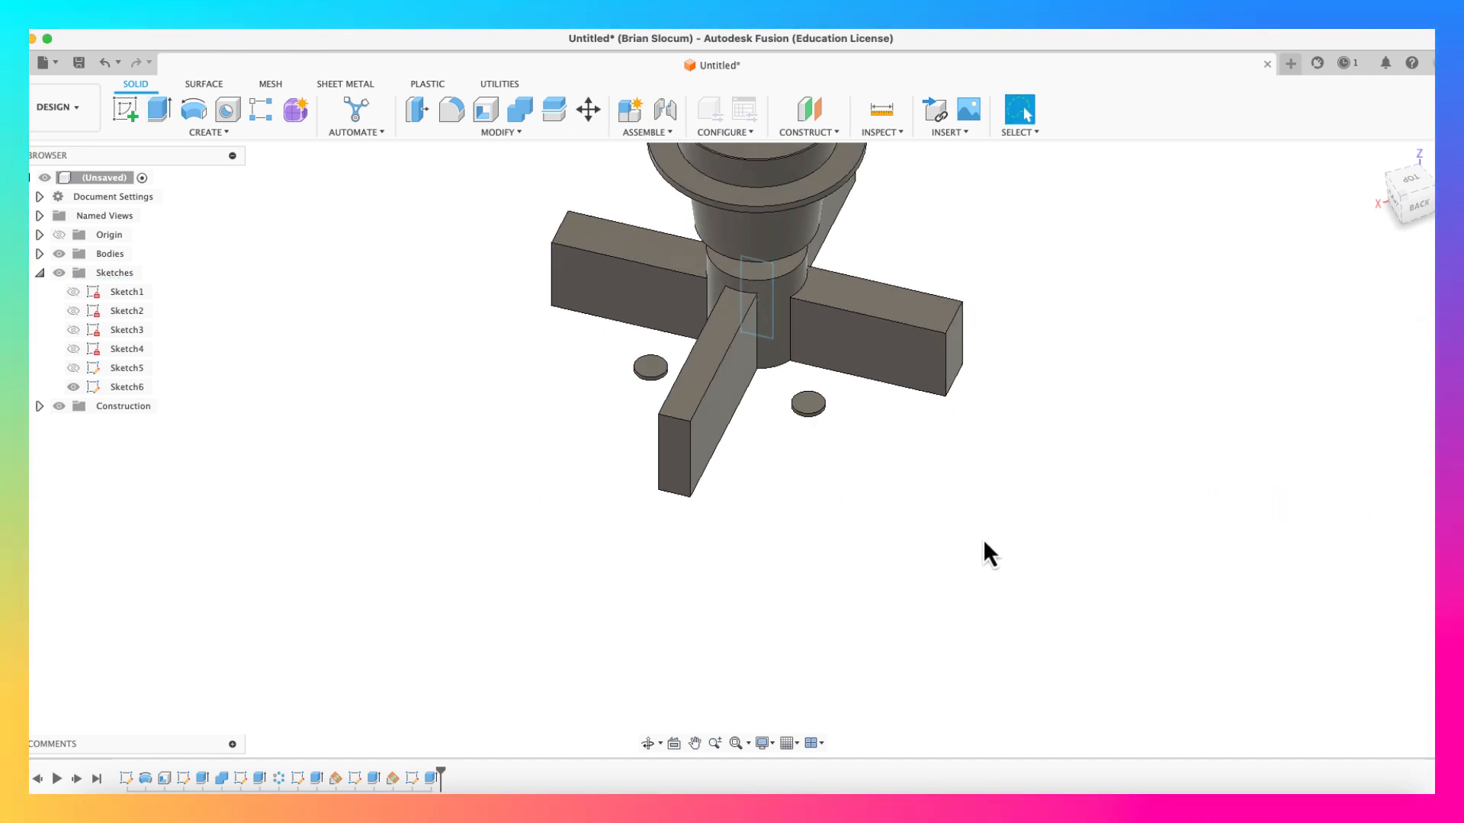
middle_click_drag(983, 542, 918, 490, "shift")
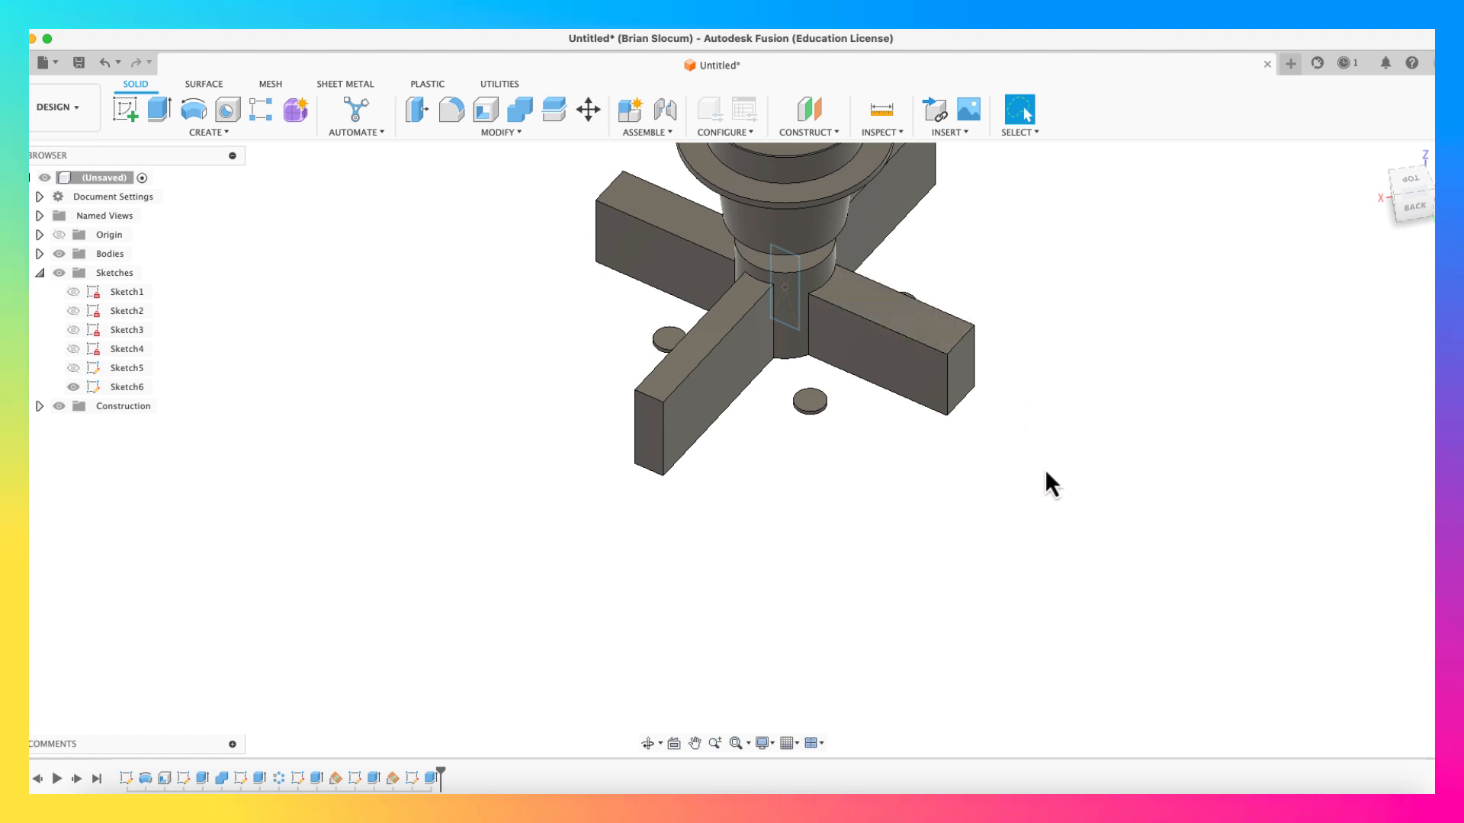
middle_click_drag(1045, 529, 1065, 485, "shift")
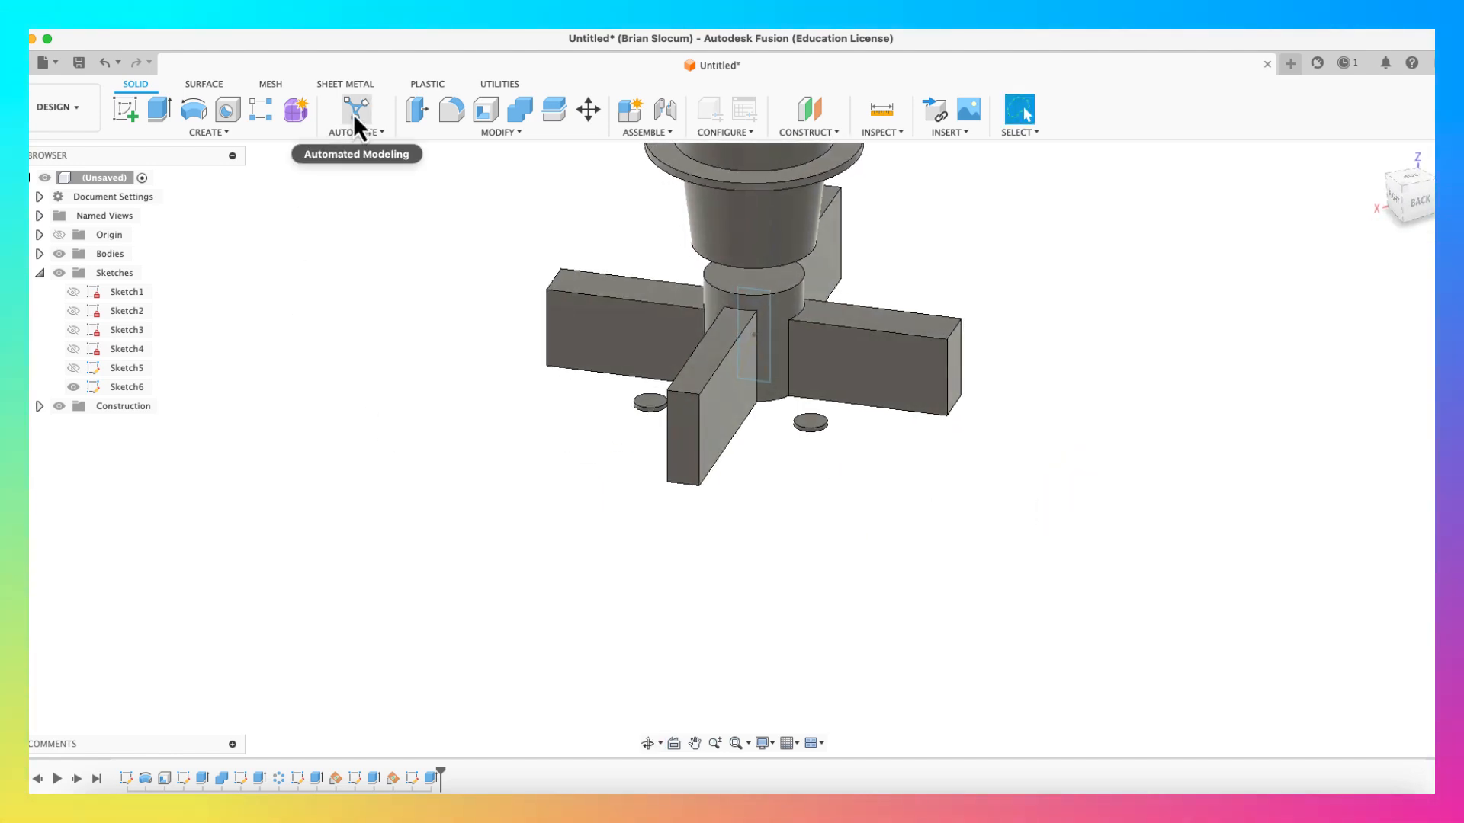
left_click(354, 113)
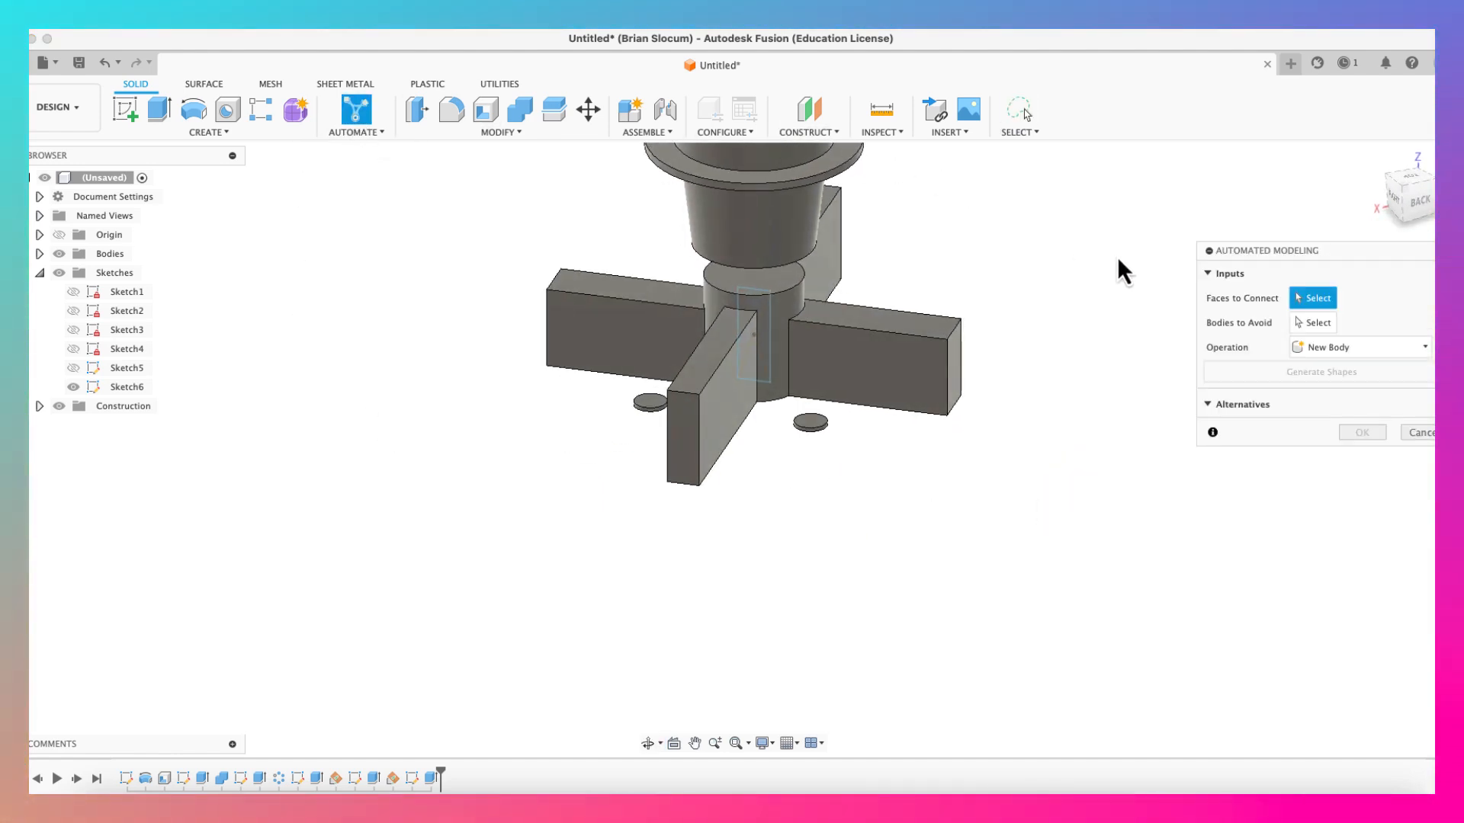
scroll(816, 425, "up", 3)
left_click(816, 423)
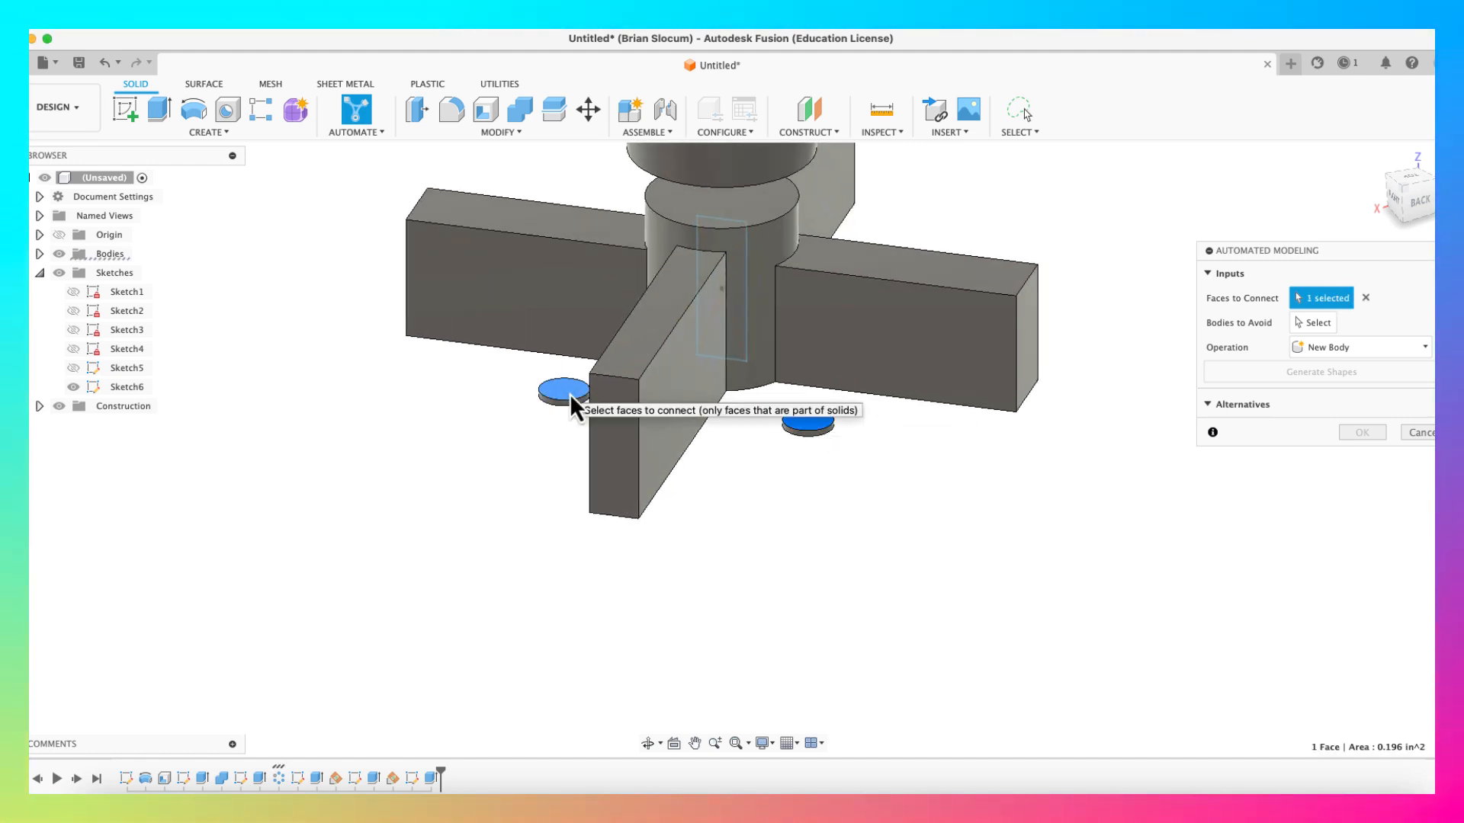
left_click(569, 393)
middle_click_drag(927, 484, 722, 507, "shift")
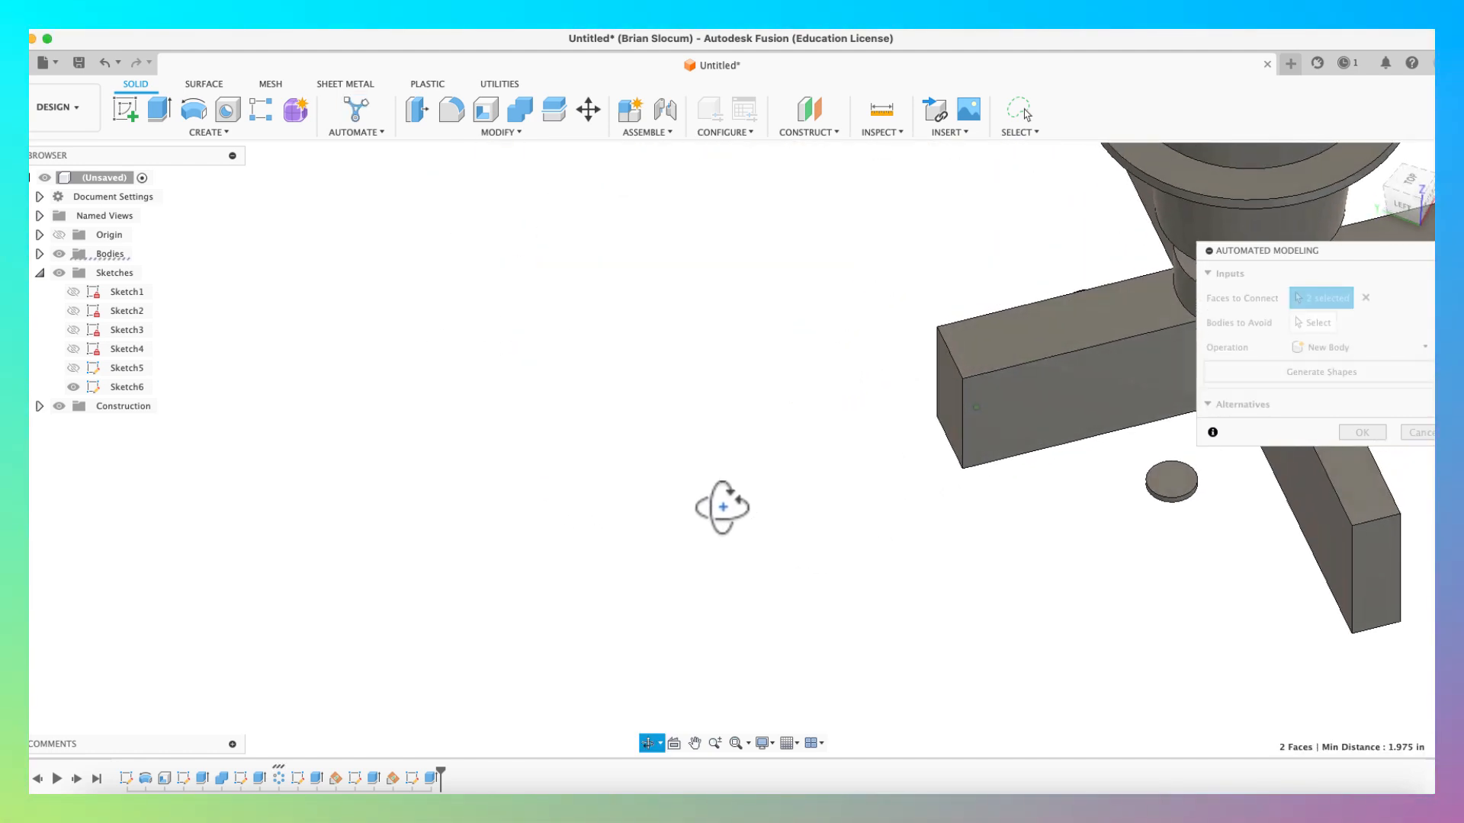
left_click(1174, 488)
middle_click_drag(1248, 647, 450, 637)
left_click(776, 456)
middle_click_drag(889, 598, 827, 464, "shift")
left_click(638, 478)
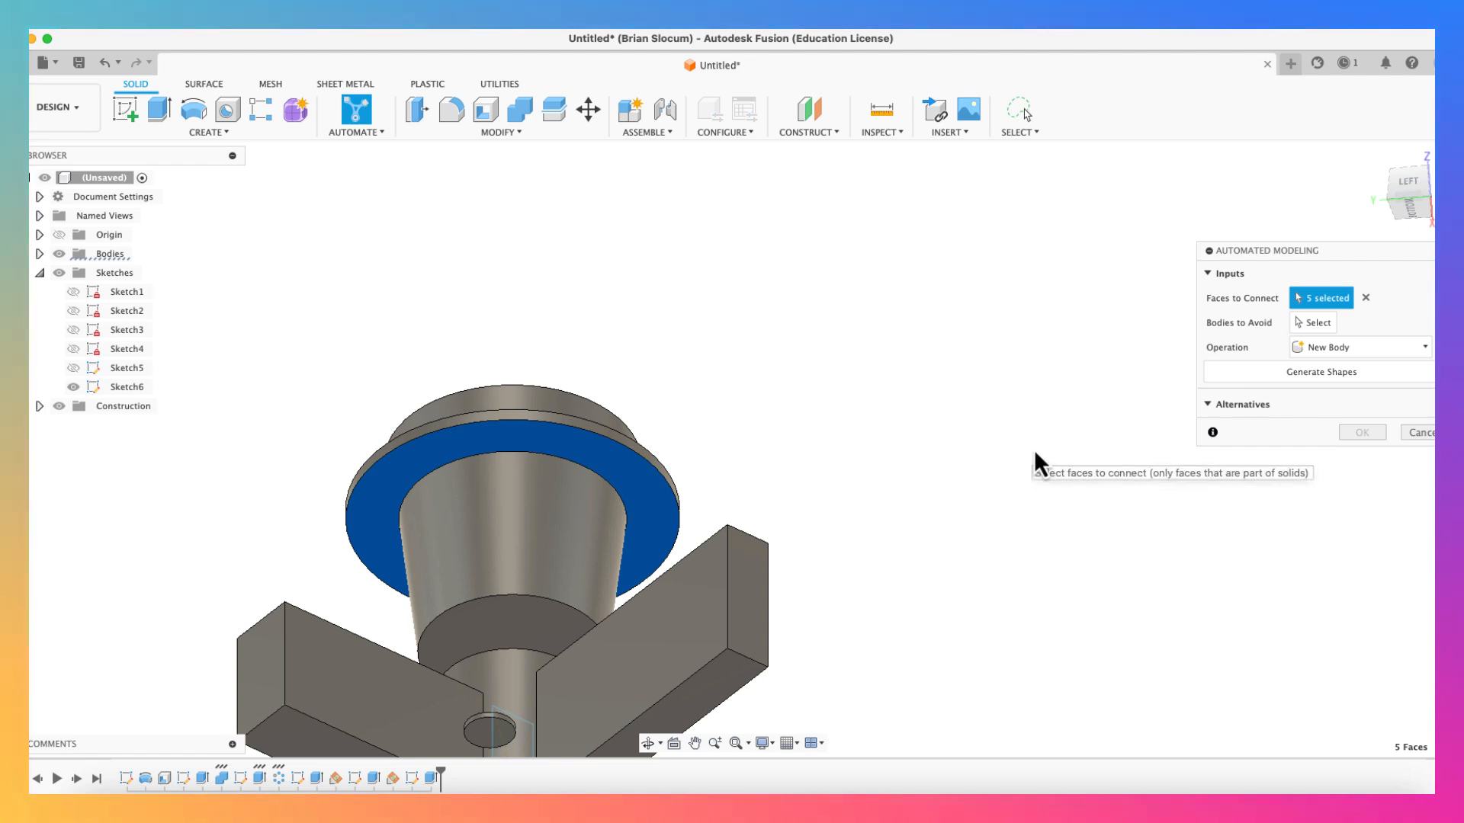
Step: Set the central cylinder with its crossing bars as the body to avoid, keep New Body as the operation, and generate the shapes
left_click(1314, 324)
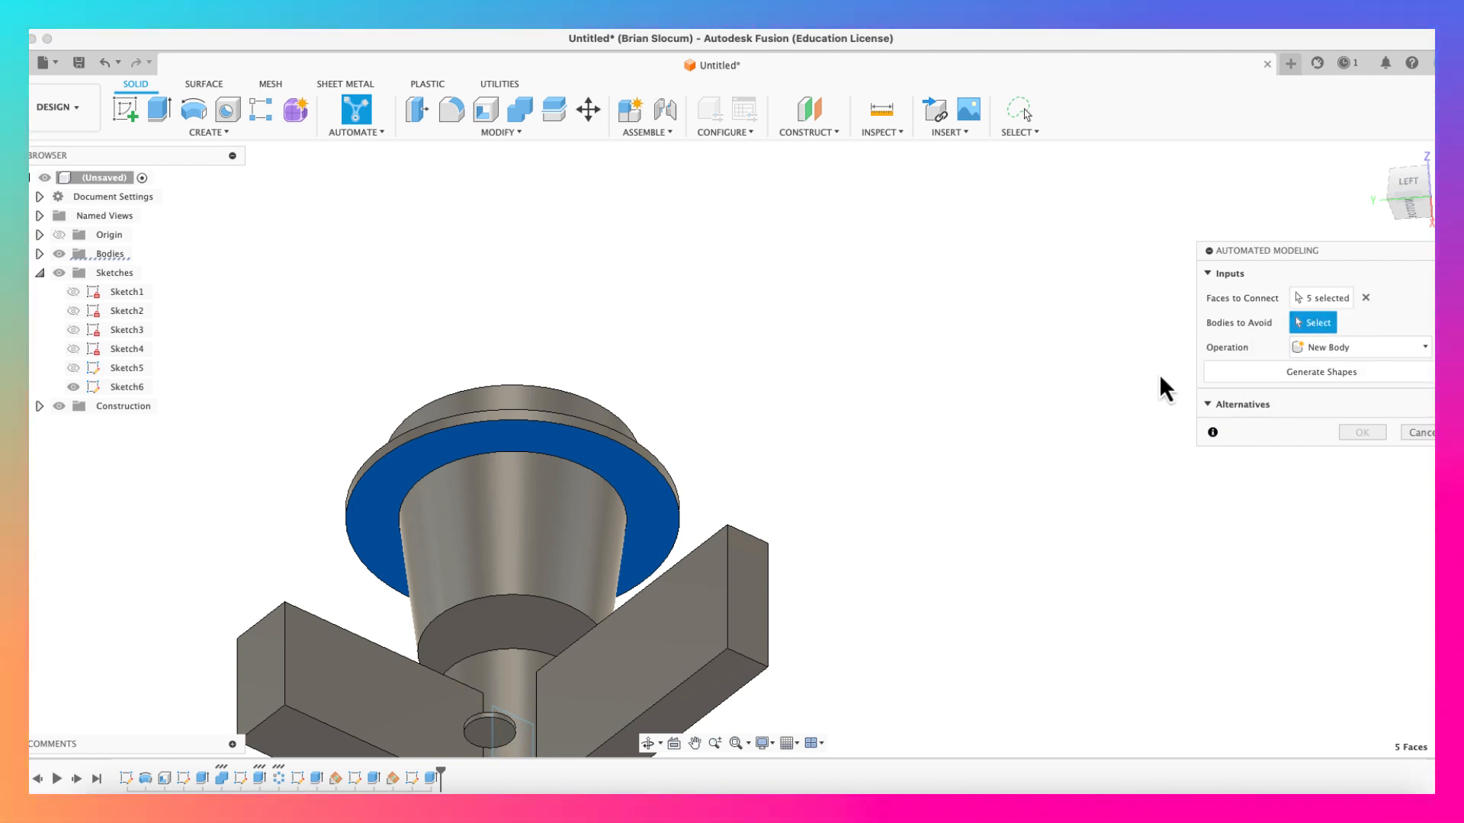
left_click(619, 644)
middle_click_drag(905, 502, 996, 605, "shift")
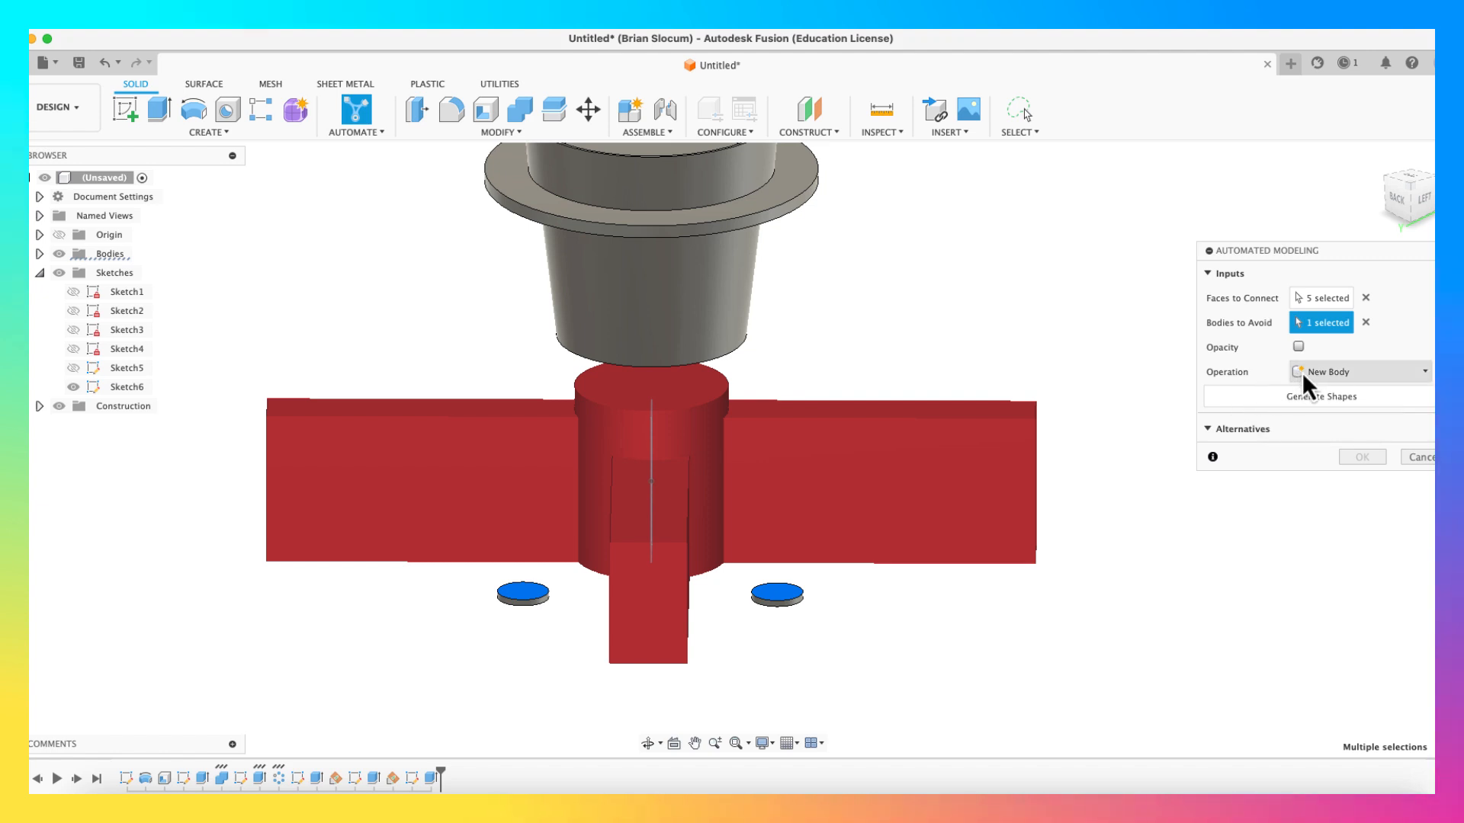
left_click(1303, 398)
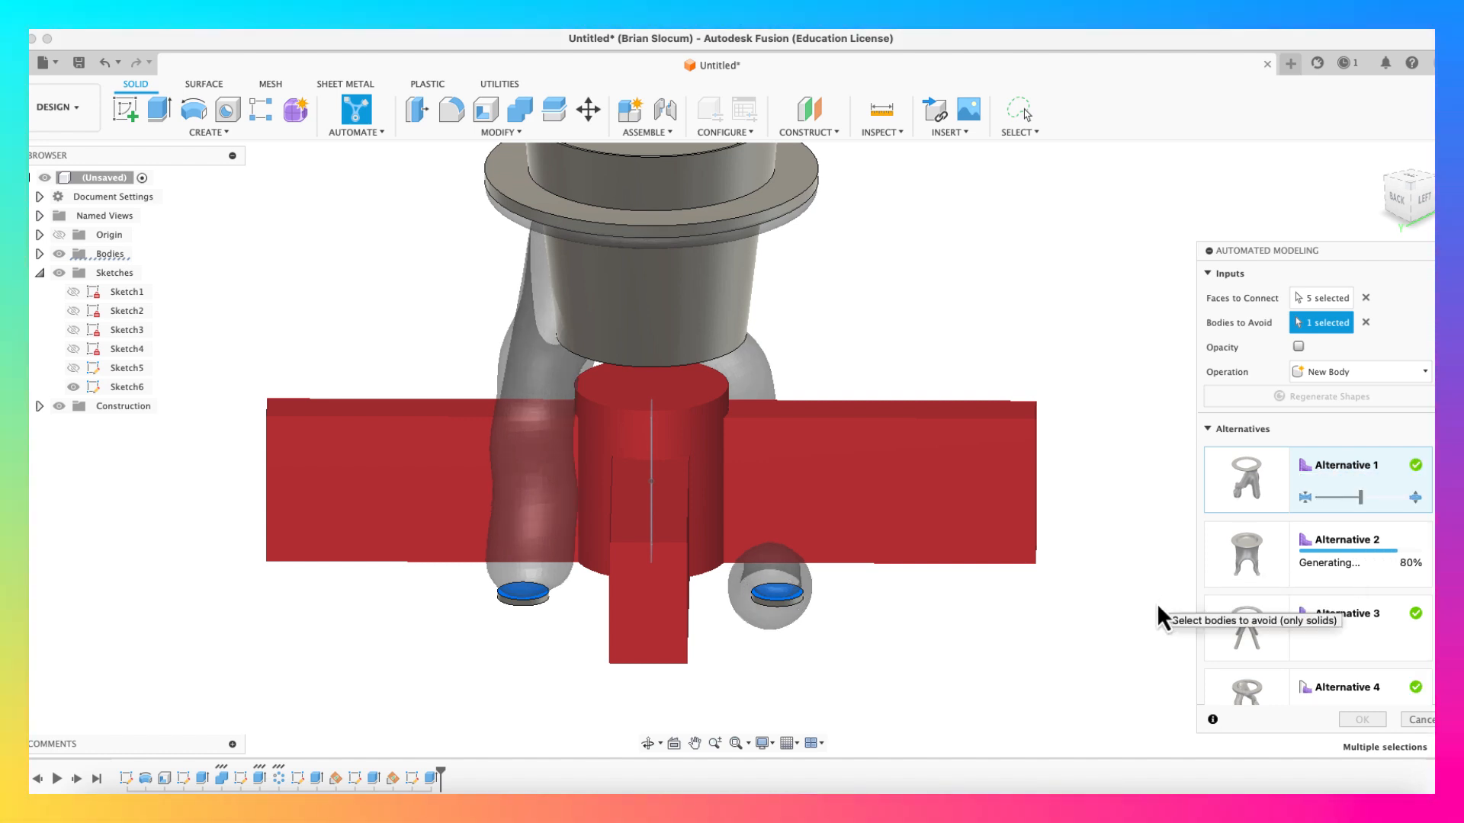
Step: Preview Alternative 5 and slim its legs by reducing the shape's thickness to the minimum
scroll(1256, 591, "down", 5)
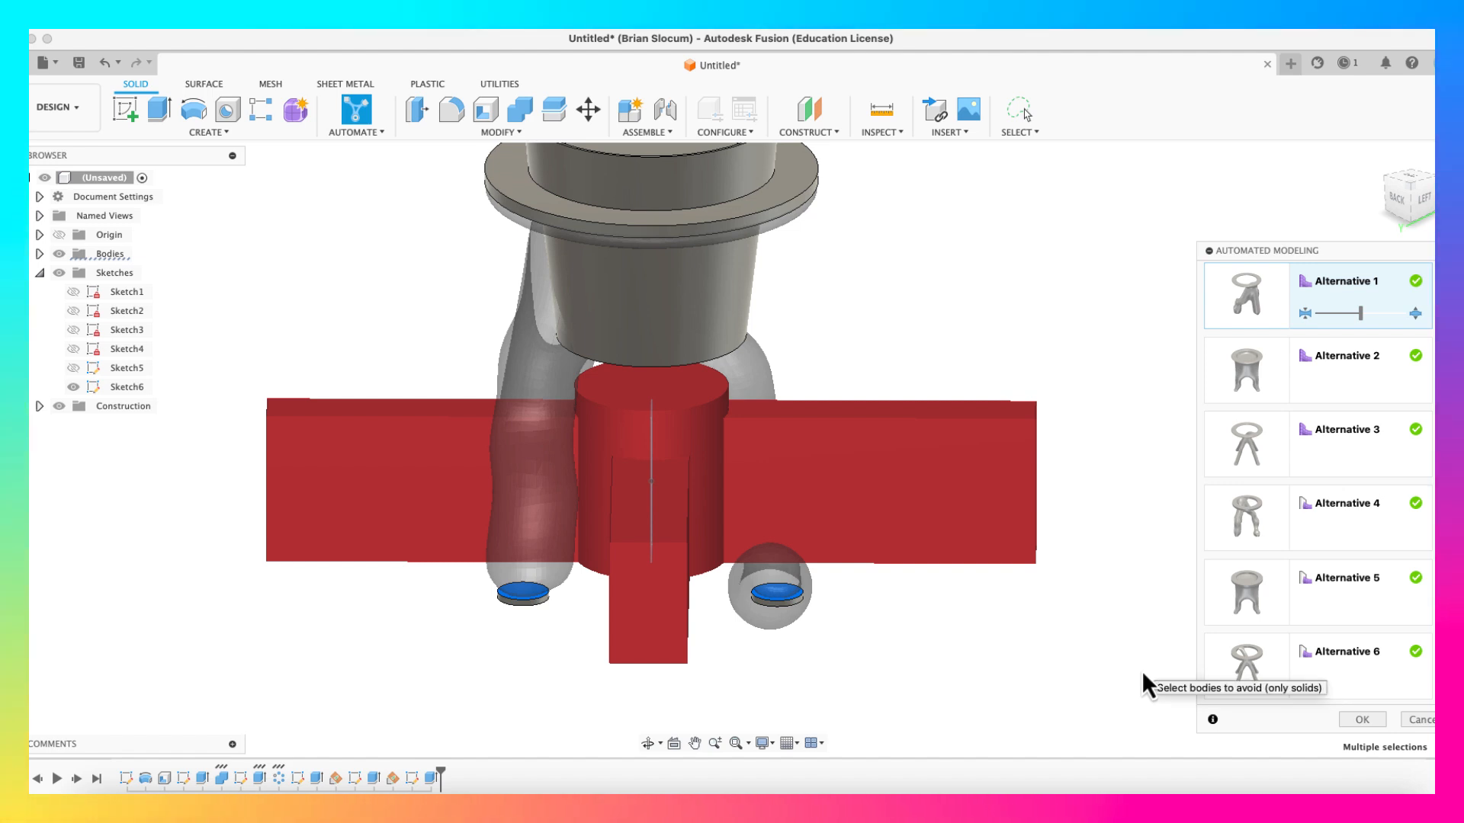
left_click(1302, 600)
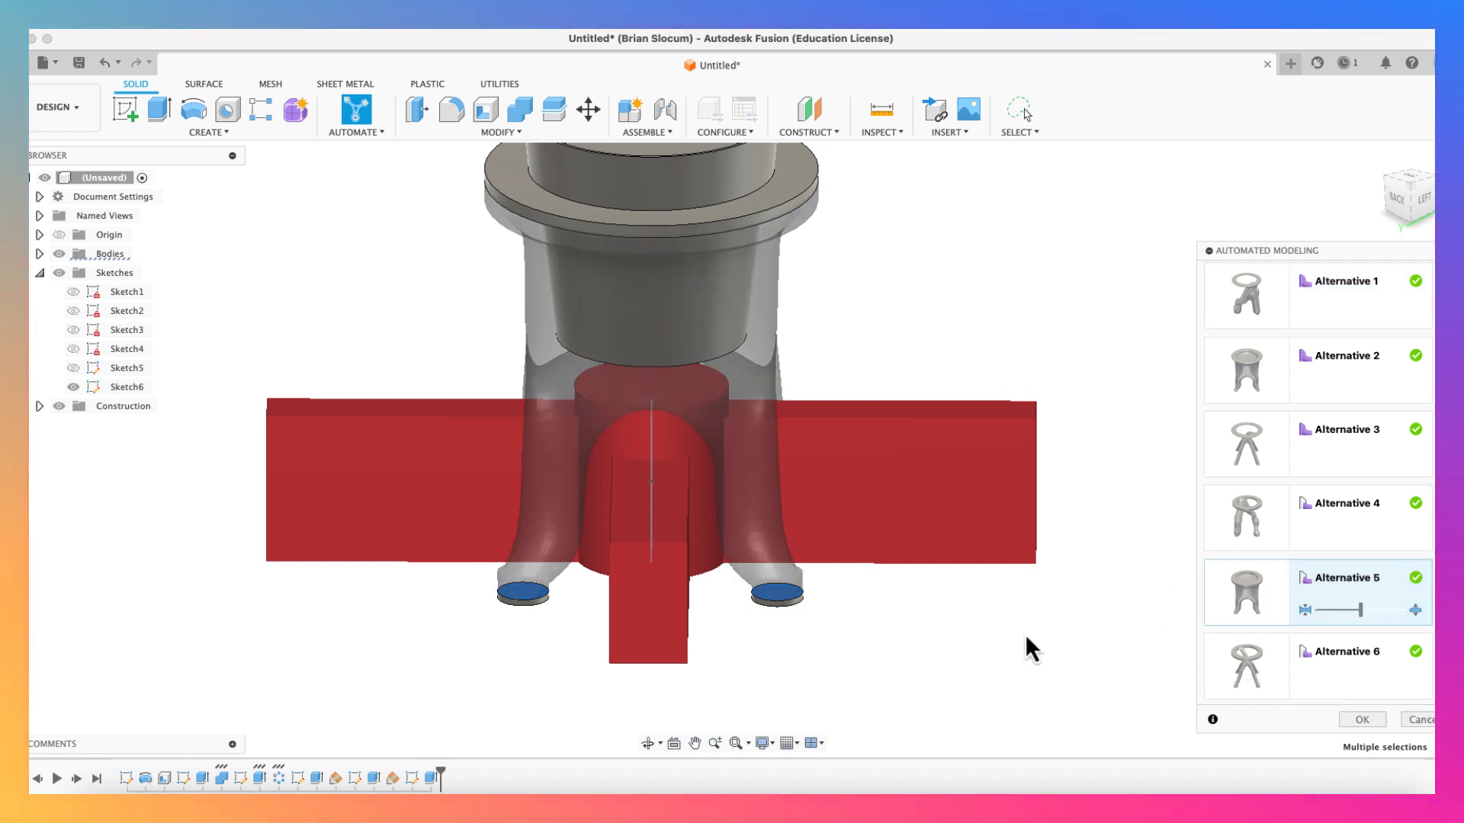
mouse_move(1025, 634)
middle_mouse_down("shift")
mouse_move(1026, 598)
mouse_move(1078, 577)
mouse_move(1097, 529)
mouse_move(1052, 628)
mouse_move(953, 630)
mouse_move(951, 588)
mouse_move(1005, 616)
middle_mouse_up("shift")
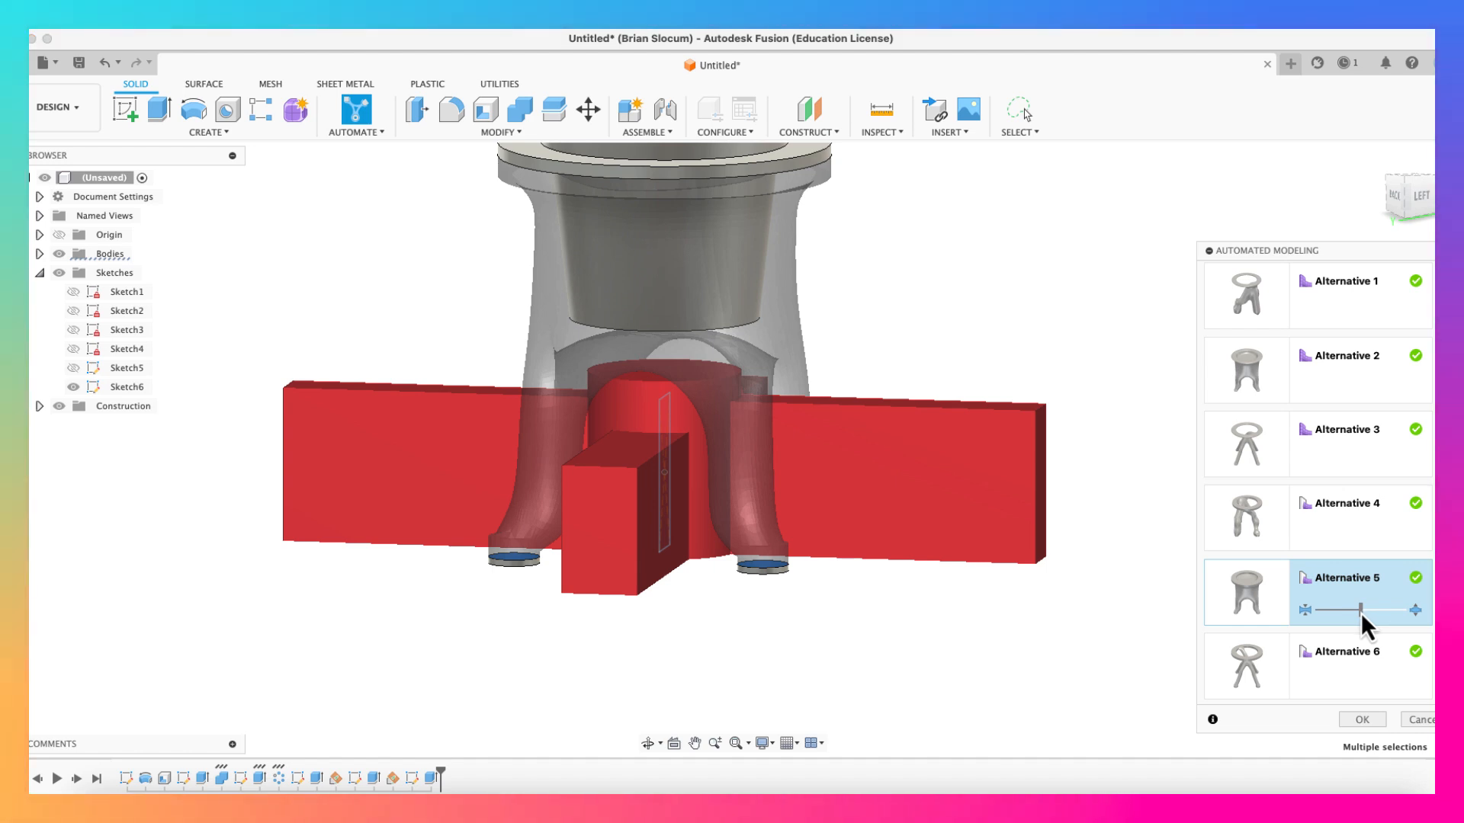
left_click_drag(1361, 612, 1315, 612)
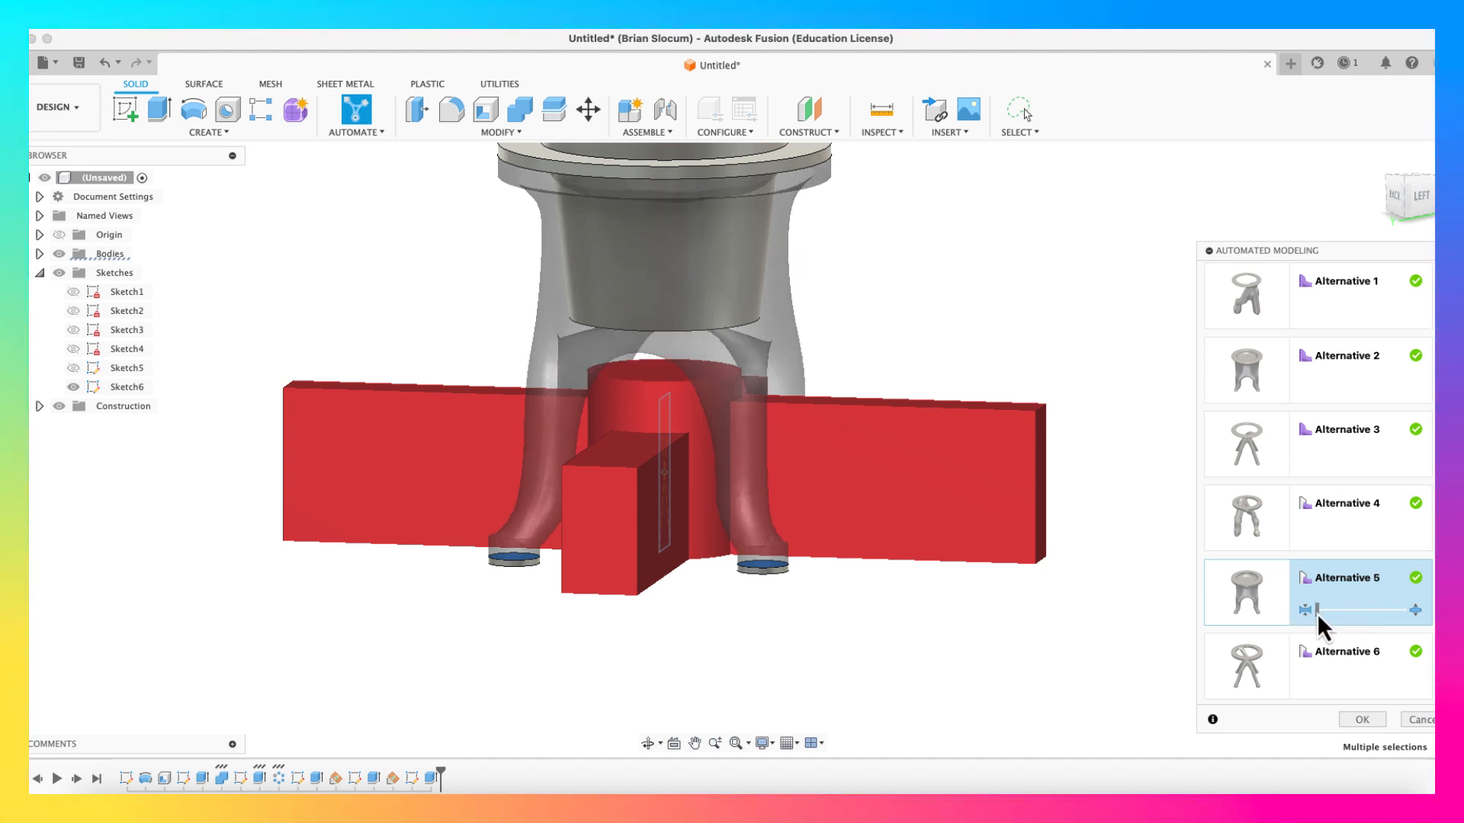
mouse_move(1316, 613)
left_mouse_down()
mouse_move(1416, 613)
mouse_move(1317, 616)
left_mouse_up()
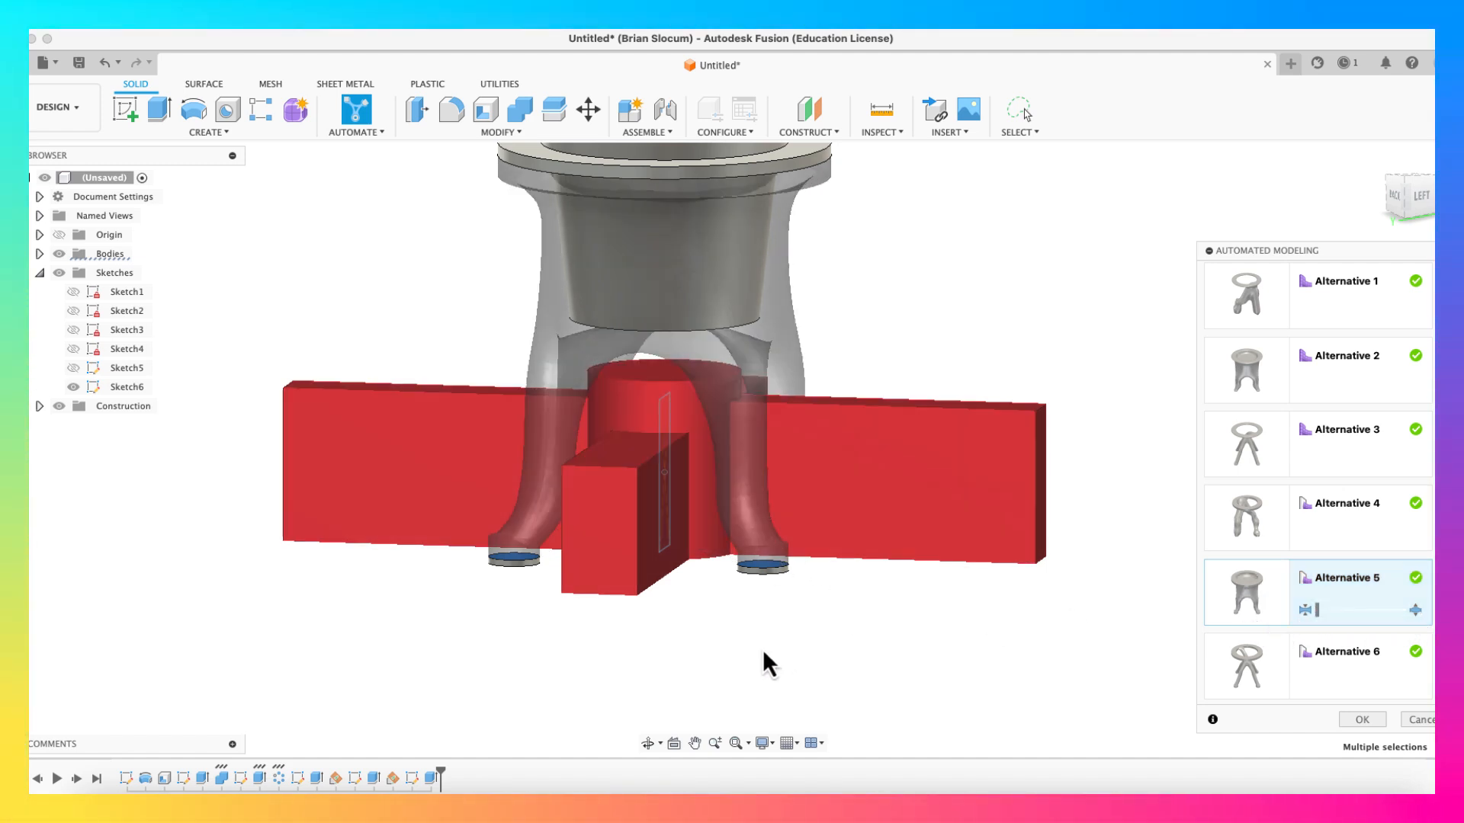
middle_click_drag(793, 661, 793, 608, "shift")
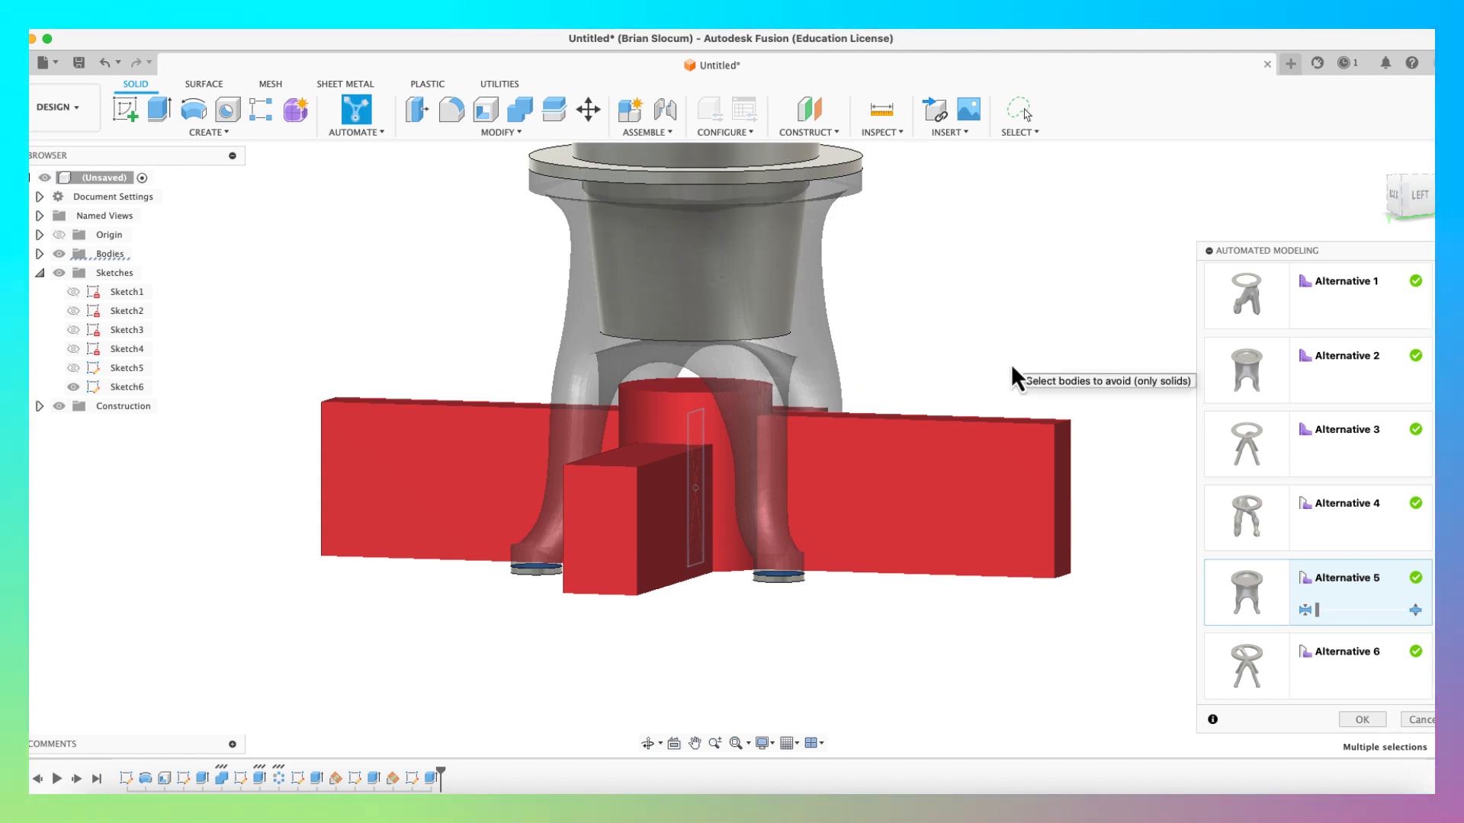
Step: Preview Alternatives 4, 3 and 6 and examine from several angles how each connects the ring and discs
left_click(1252, 526)
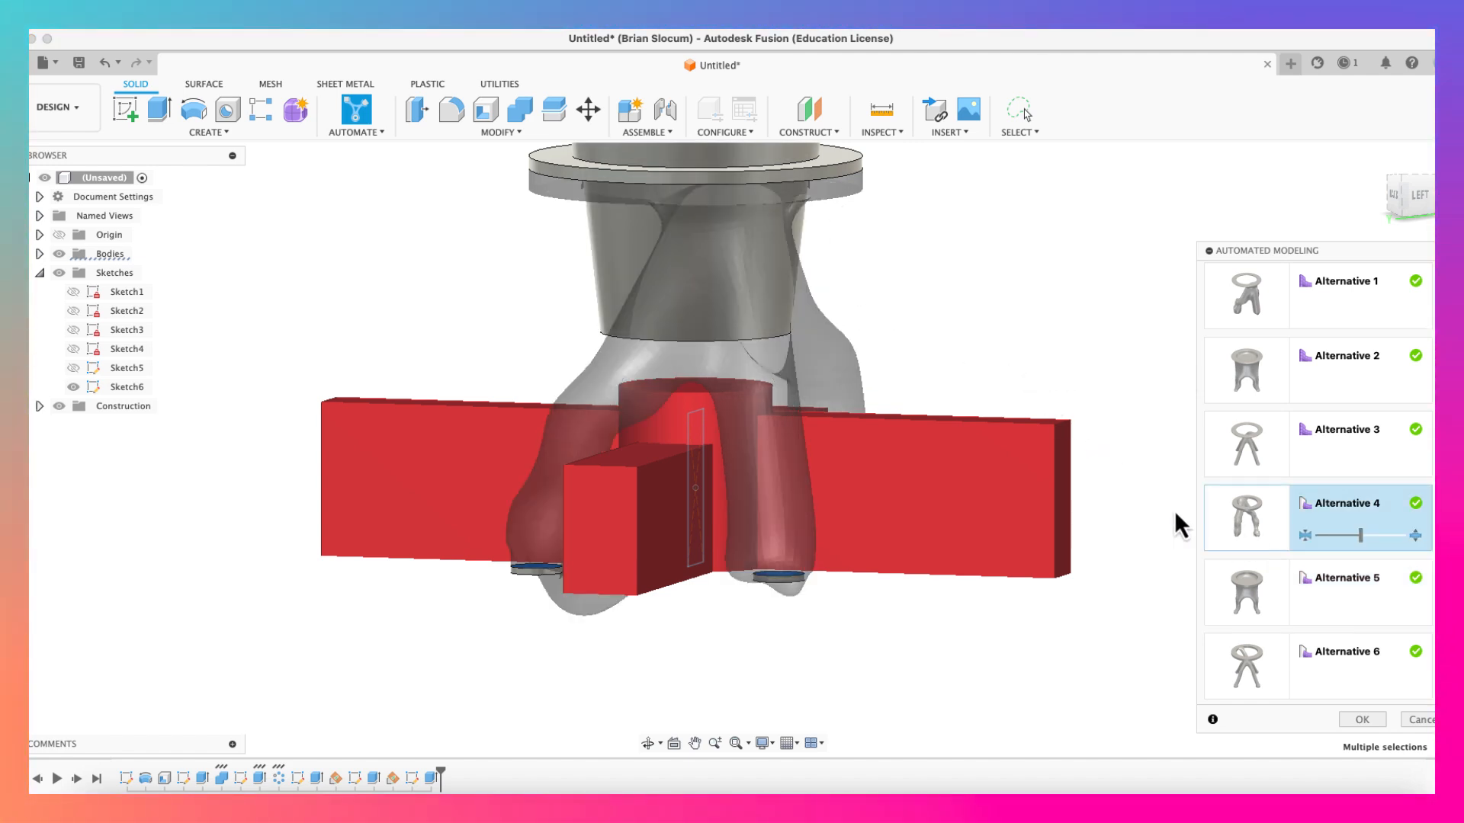
middle_click_drag(924, 656, 1071, 634, "shift")
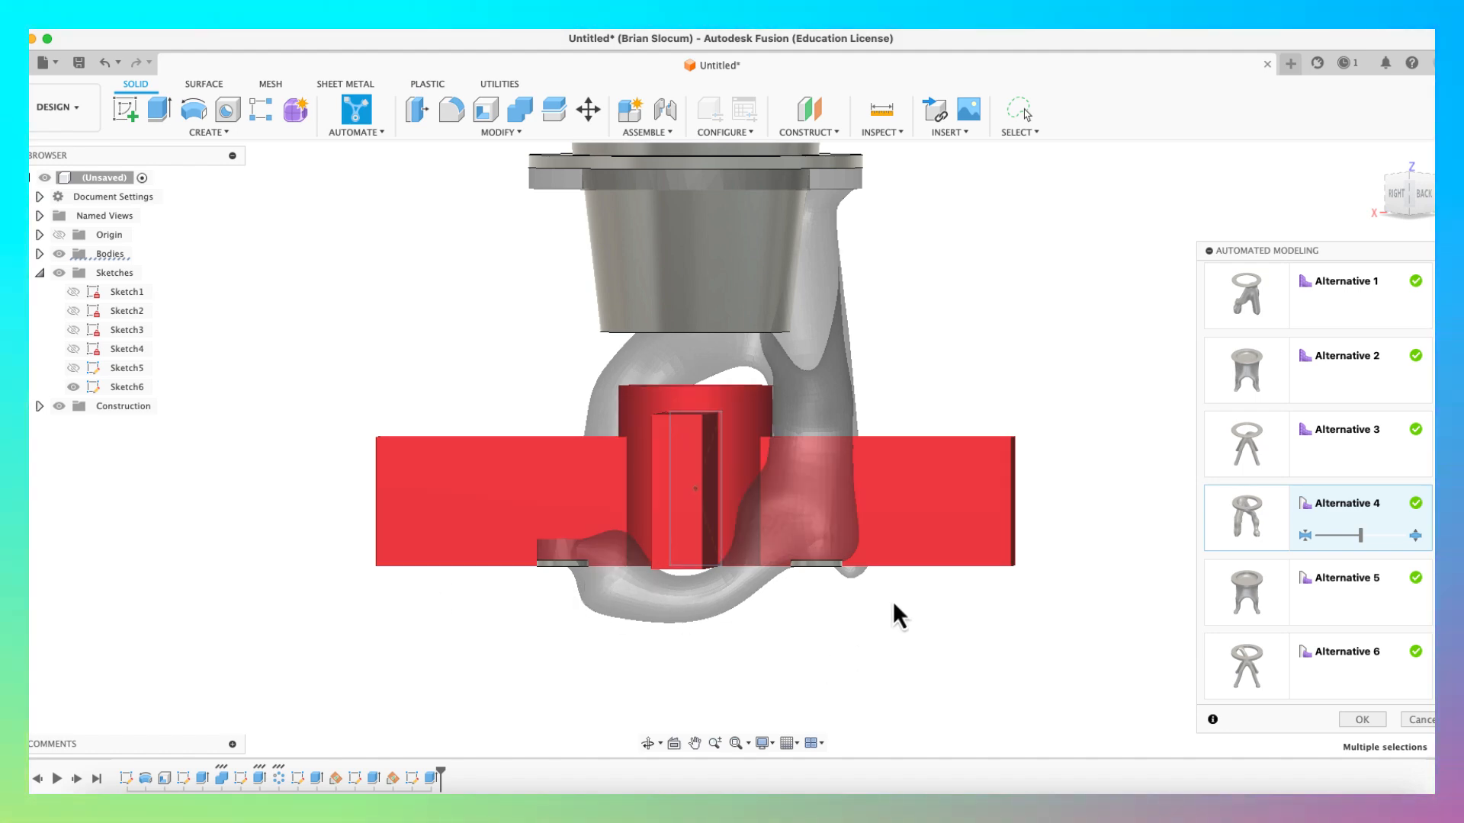
mouse_move(768, 648)
middle_mouse_down("shift")
mouse_move(774, 529)
mouse_move(813, 608)
mouse_move(856, 562)
mouse_move(853, 594)
mouse_move(758, 640)
mouse_move(794, 639)
middle_mouse_up("shift")
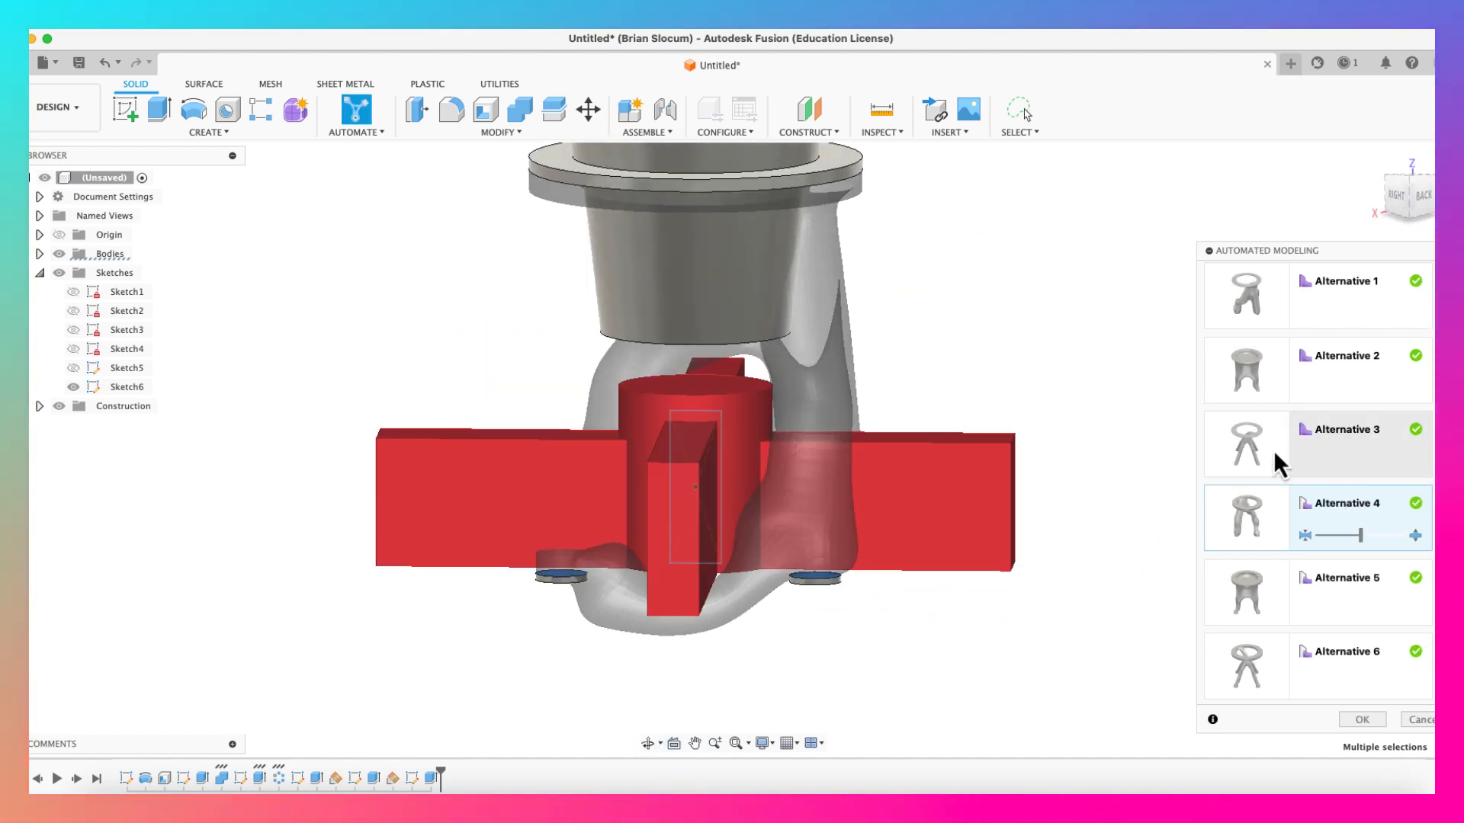
left_click(1336, 446)
middle_click_drag(1006, 580, 1065, 588, "shift")
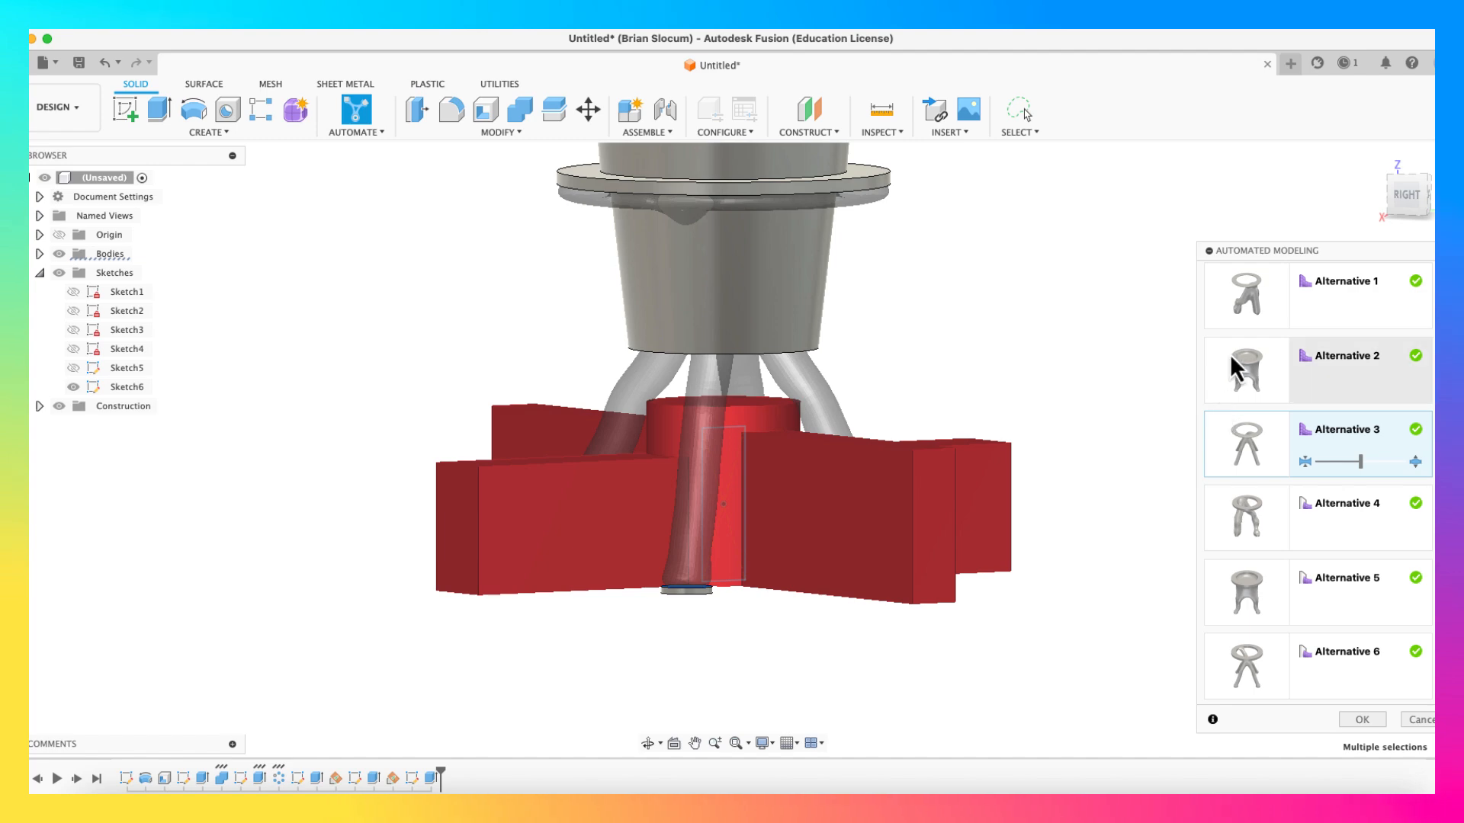
left_click(1324, 656)
middle_click_drag(1164, 654, 1165, 616, "shift")
Step: Choose the slimmed Alternative 5, check its legs around the crossing bars, and accept it as the new body
left_click(1324, 588)
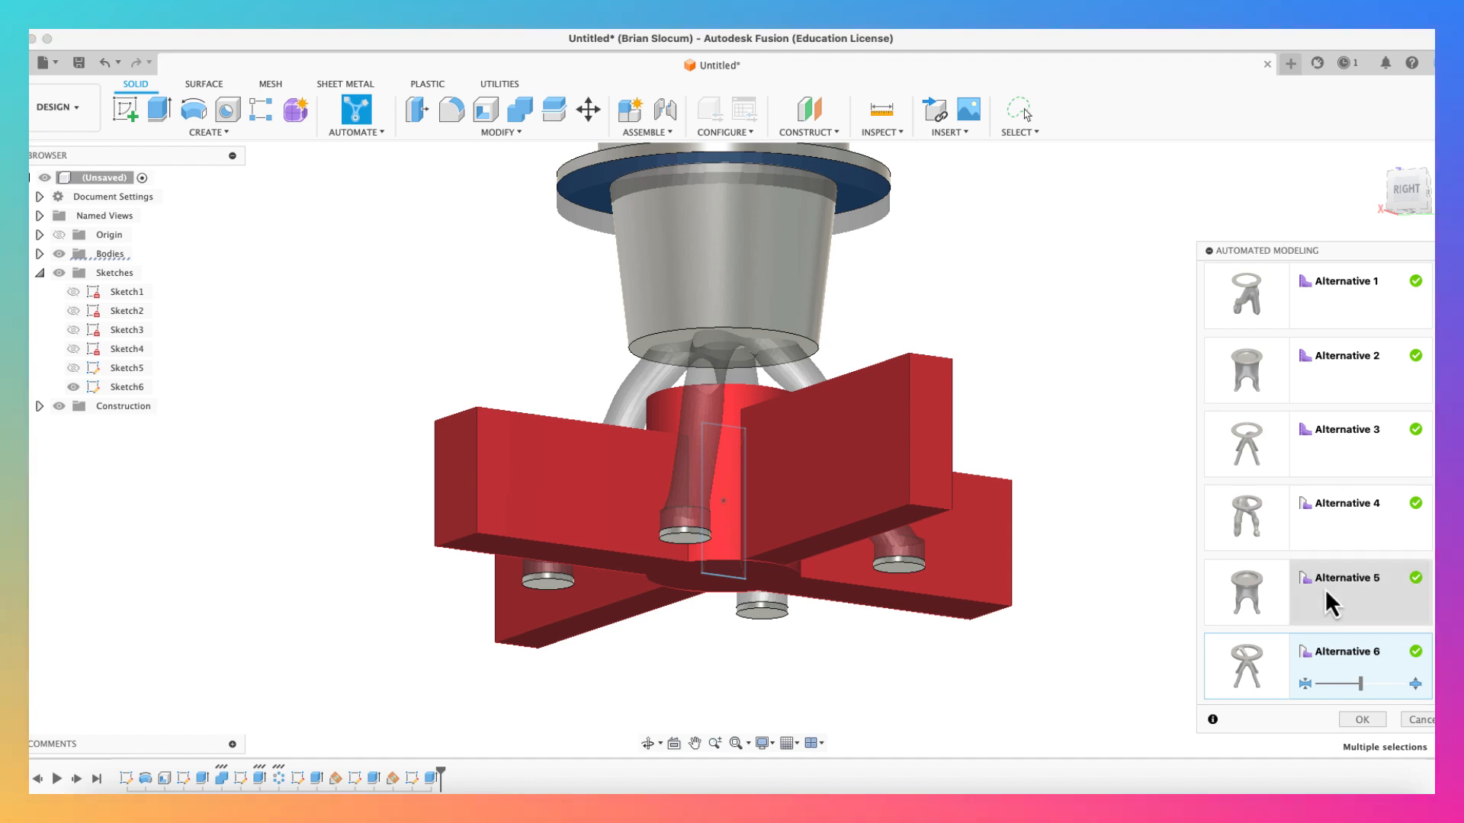
mouse_move(1123, 554)
middle_mouse_down("shift")
mouse_move(1046, 539)
mouse_move(1045, 555)
mouse_move(1111, 534)
mouse_move(1094, 523)
mouse_move(860, 559)
mouse_move(900, 580)
middle_mouse_up("shift")
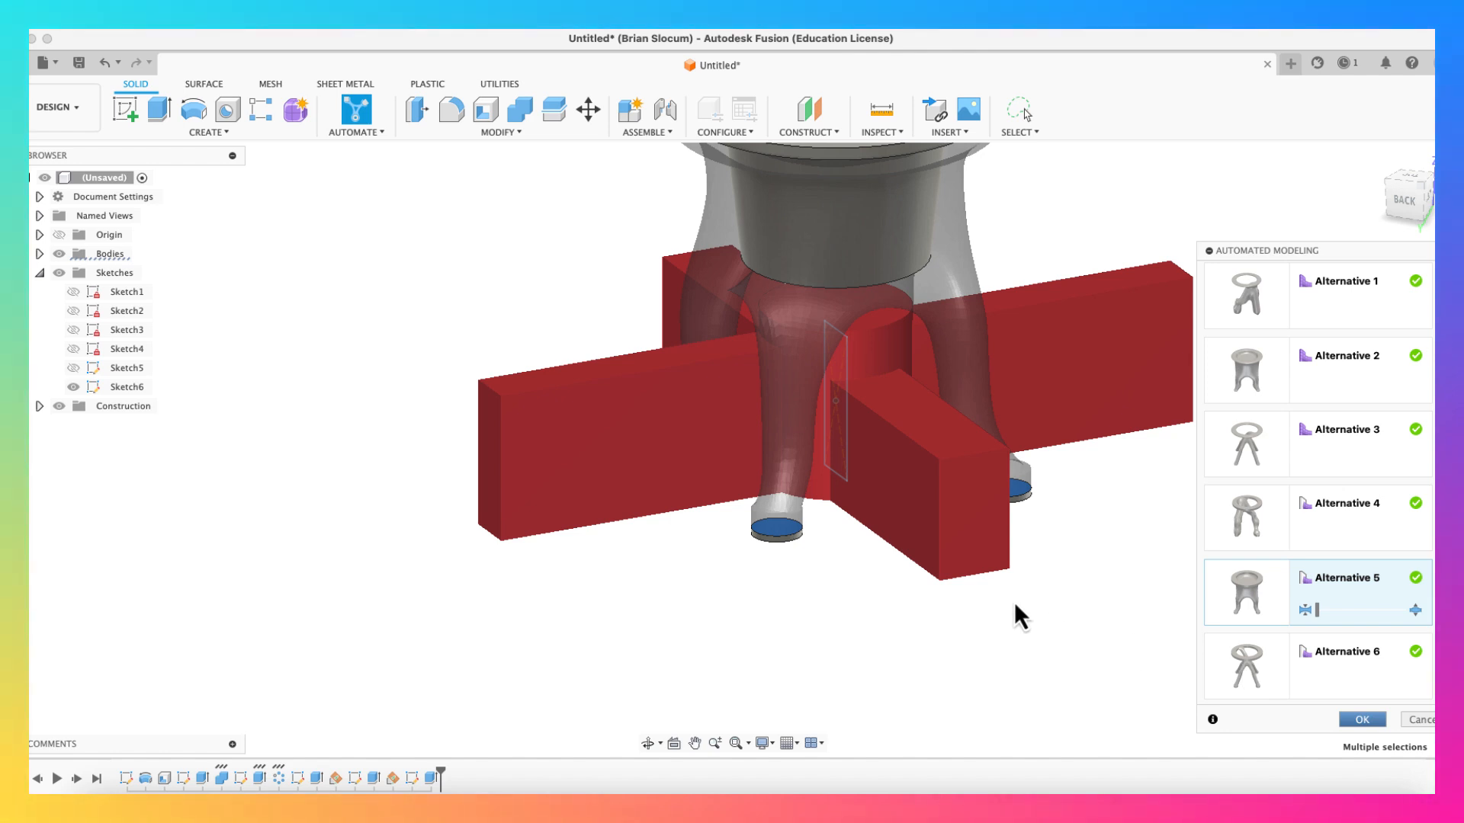
key("Return")
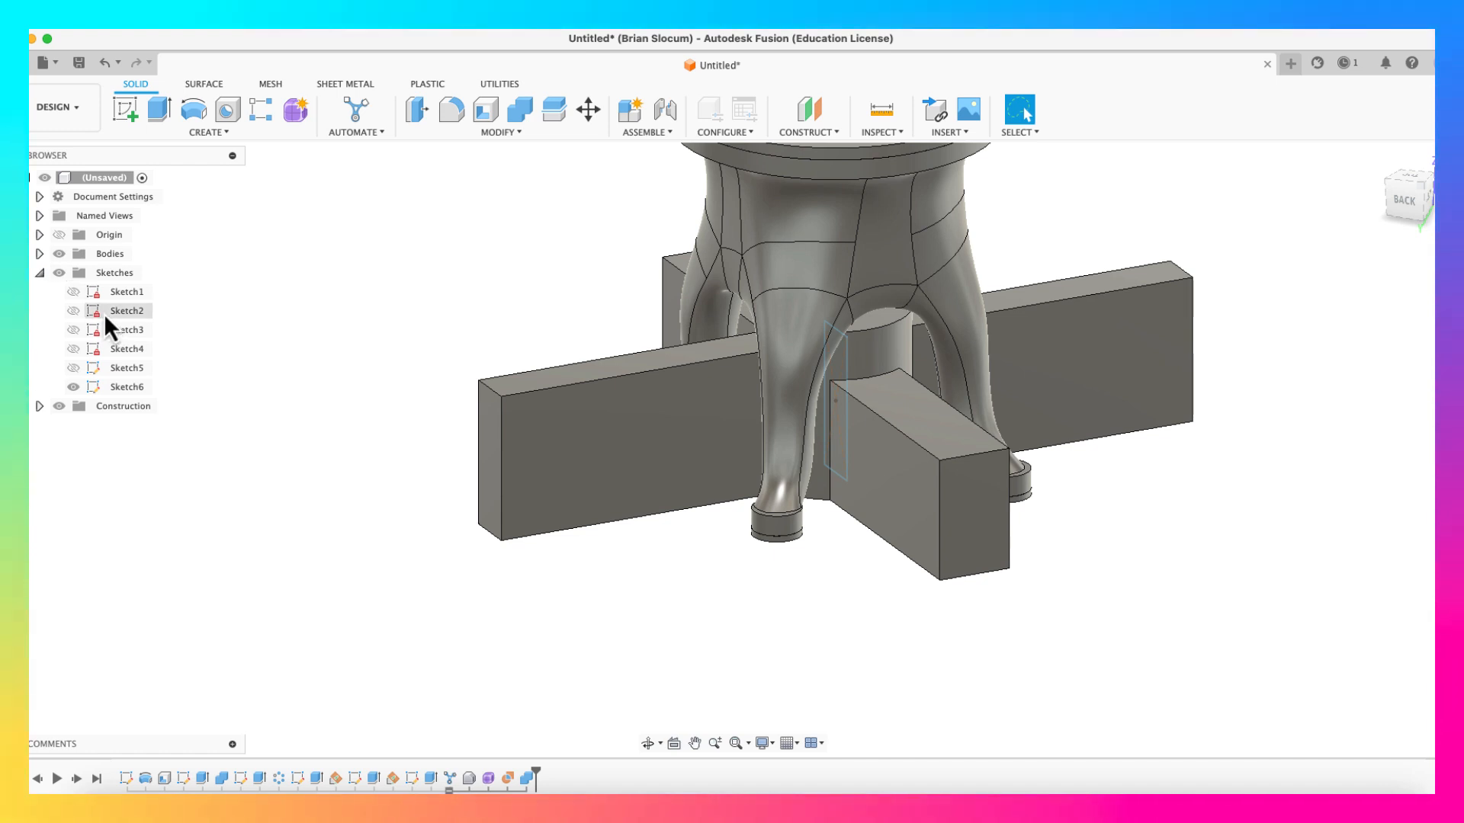
Step: Hide the flower pot bodies Body1 and Body2 and the crossing-bar body Body8, leaving only the stand shown
scroll(747, 418, "down", 6)
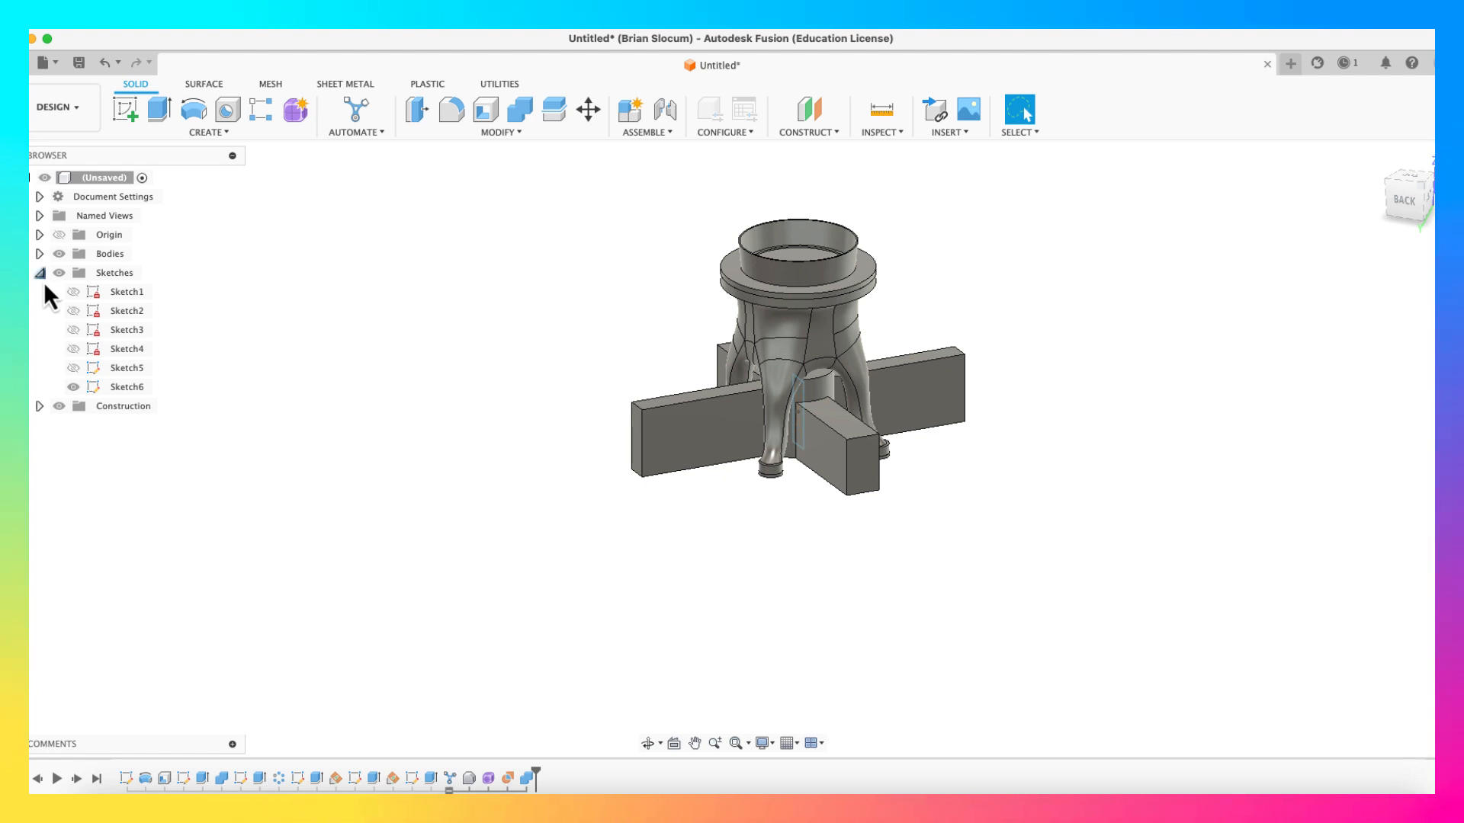
left_click(72, 274)
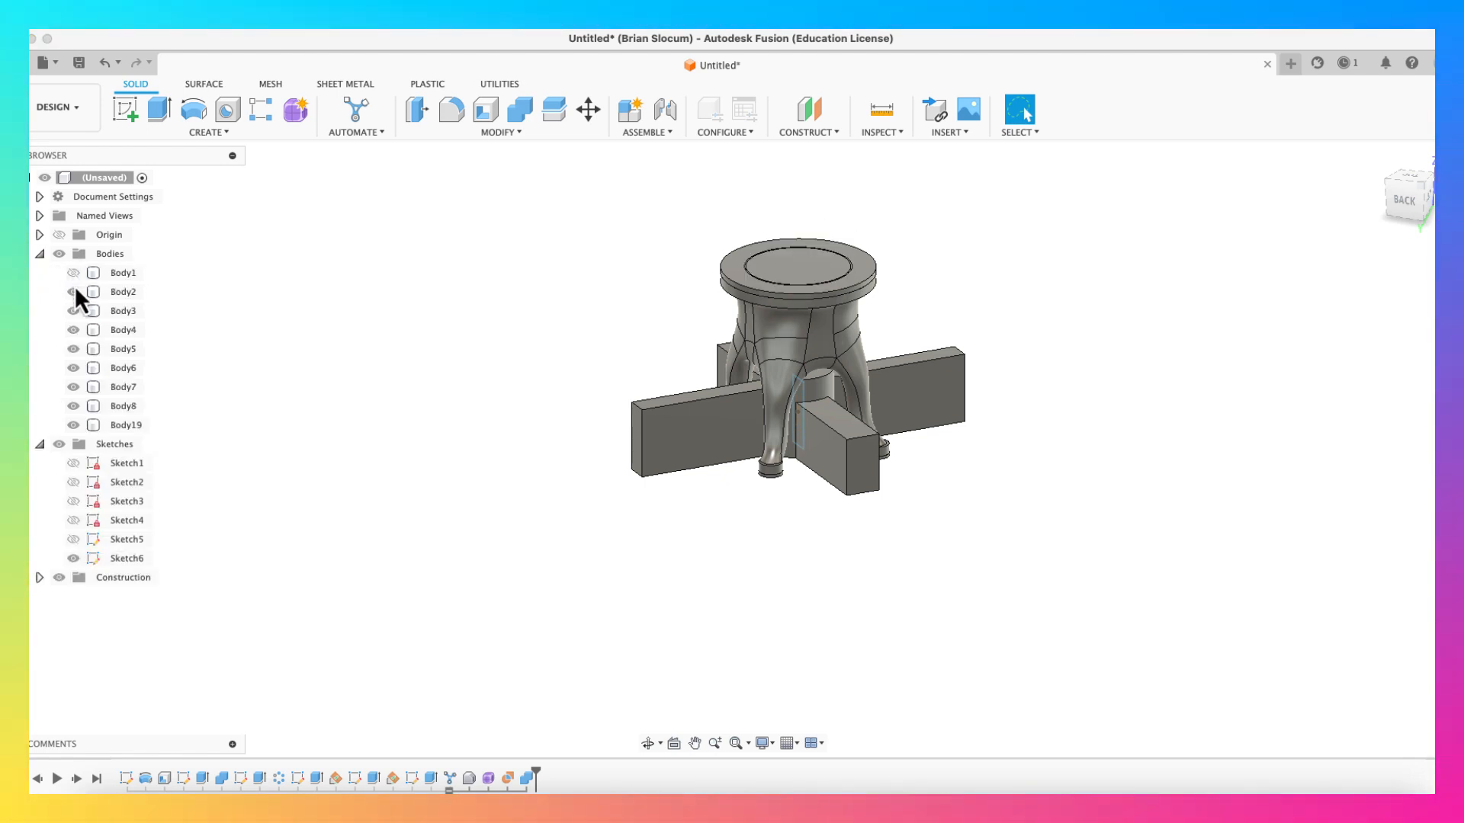
left_click(73, 292)
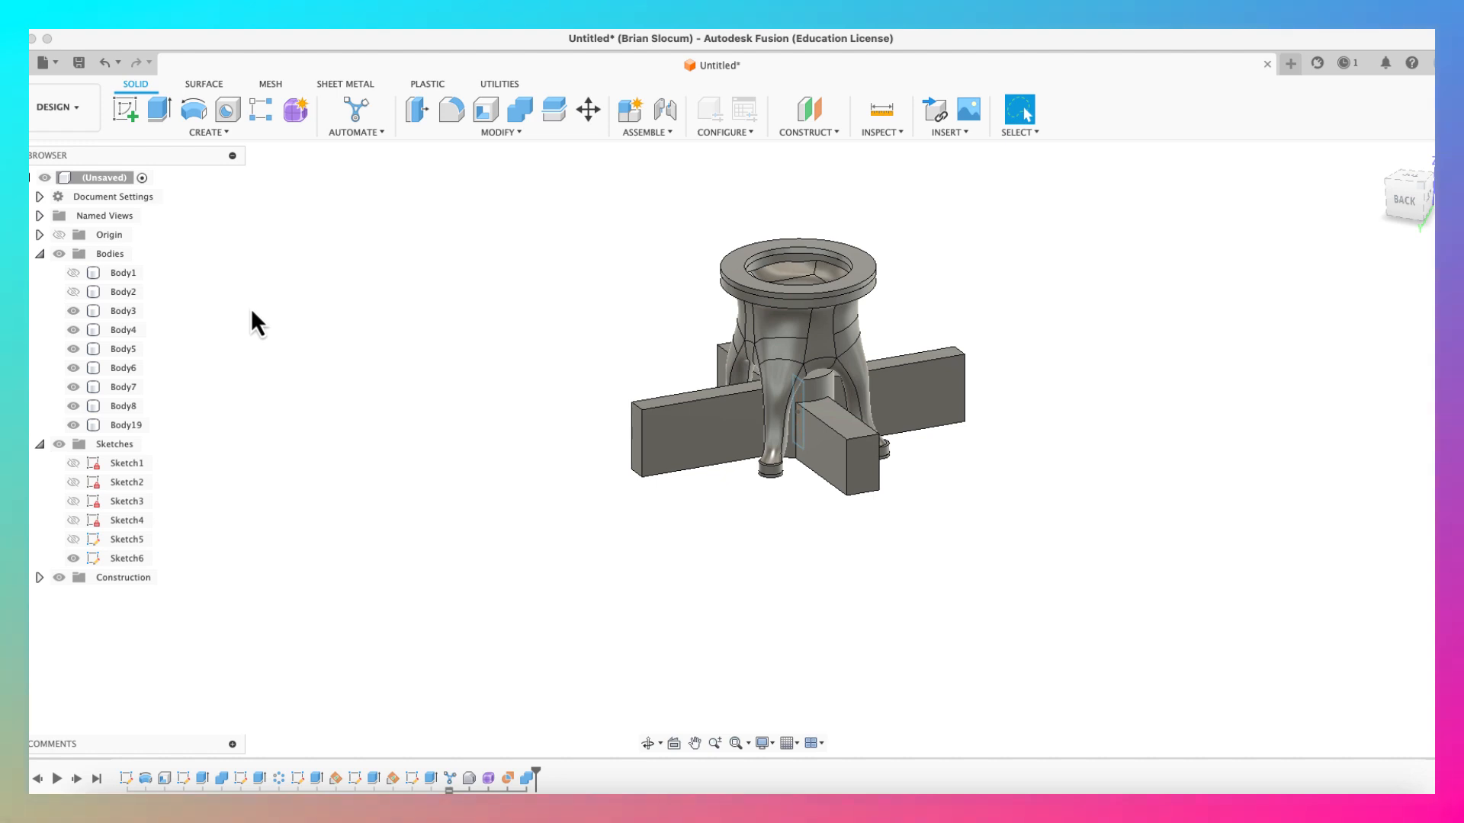
mouse_move(250, 309)
middle_mouse_down("shift")
mouse_move(244, 333)
mouse_move(284, 350)
mouse_move(286, 296)
mouse_move(268, 336)
mouse_move(284, 359)
mouse_move(298, 297)
mouse_move(281, 332)
mouse_move(245, 350)
mouse_move(276, 277)
mouse_move(264, 313)
middle_mouse_up("shift")
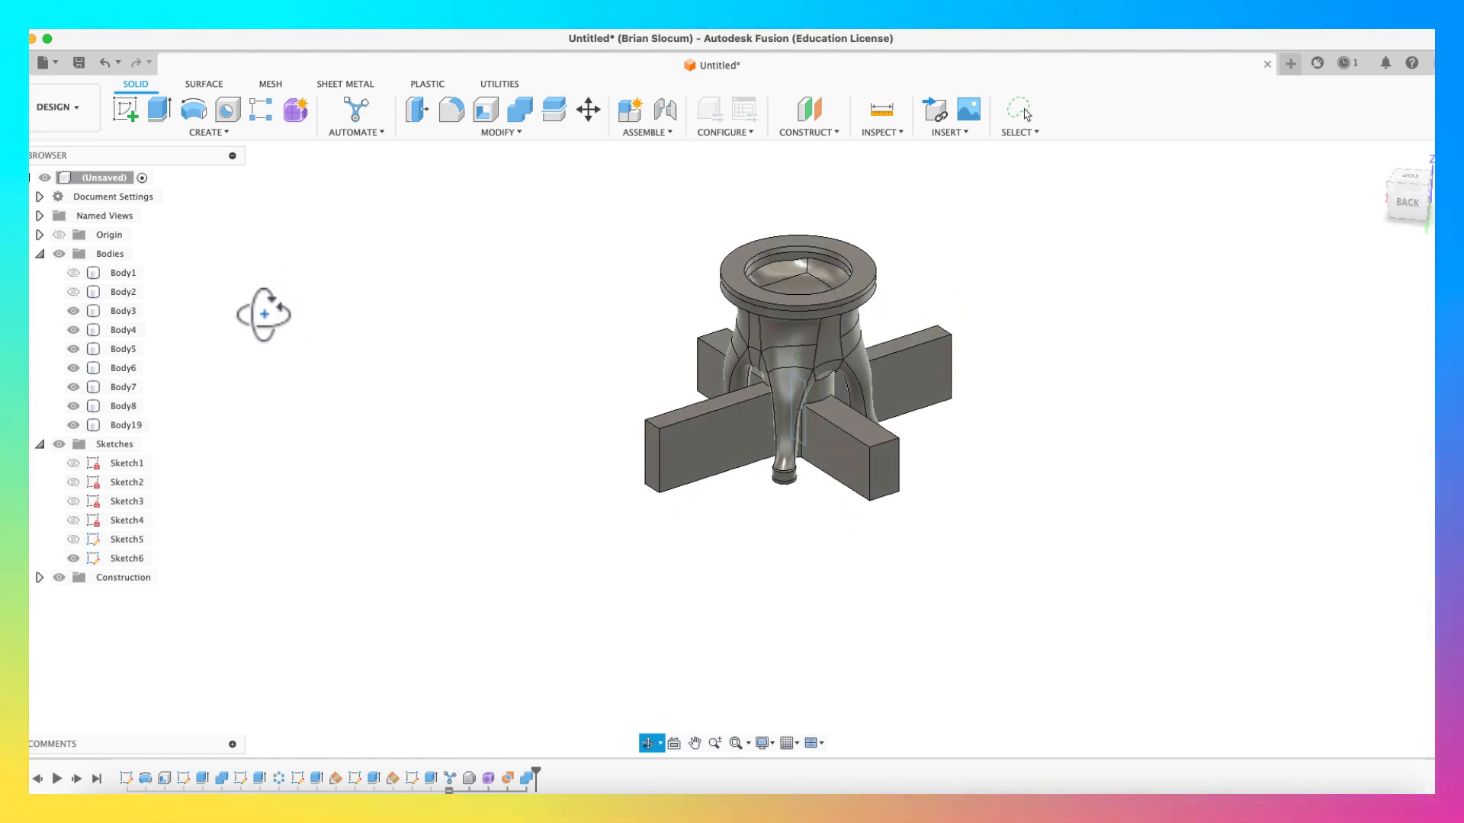
left_click(107, 424)
left_click(73, 408)
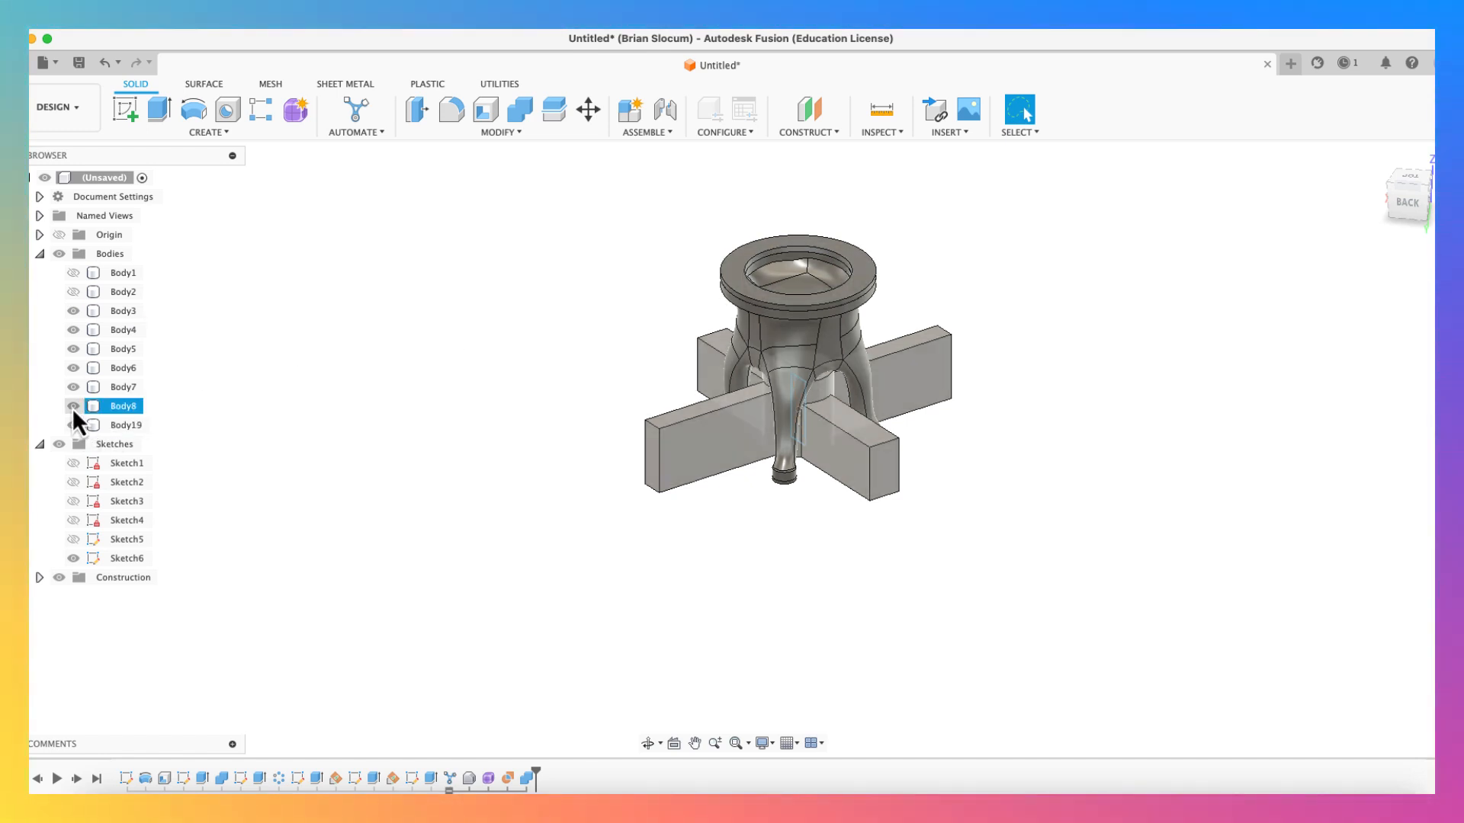
left_click(73, 409)
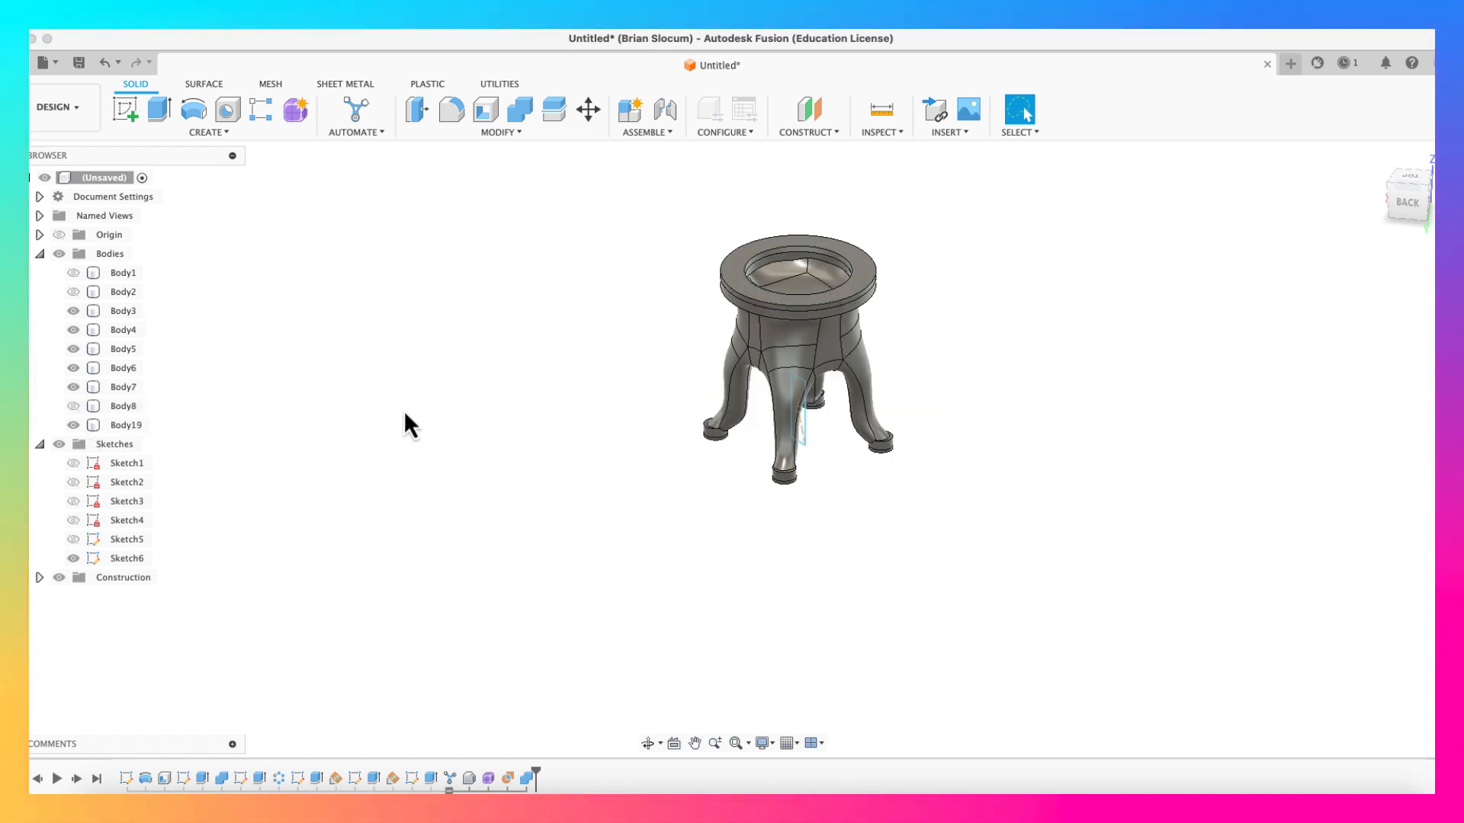
Step: Hide the construction geometry and Sketch6 so that only the stand's bodies are displayed
left_click(64, 581)
left_click(60, 579)
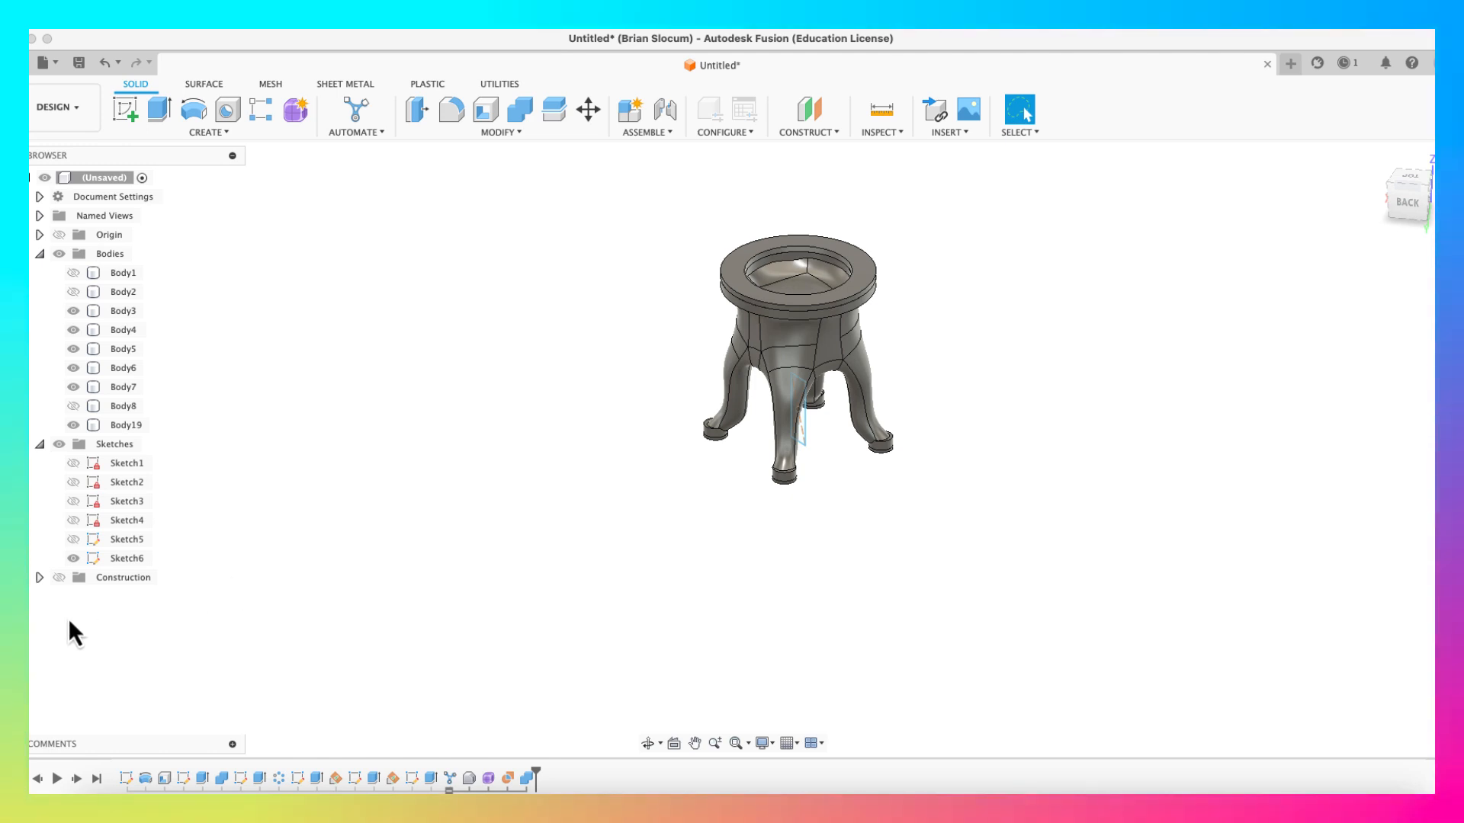
left_click(81, 560)
left_click(73, 559)
Step: Combine the stand body Body19 with the ring and four foot discs (Body3 to Body7) using Join, keeping the tools
mouse_move(422, 540)
middle_mouse_down("shift")
mouse_move(461, 546)
mouse_move(477, 491)
mouse_move(549, 469)
mouse_move(539, 523)
mouse_move(634, 516)
mouse_move(516, 533)
middle_mouse_up("shift")
left_click(737, 442)
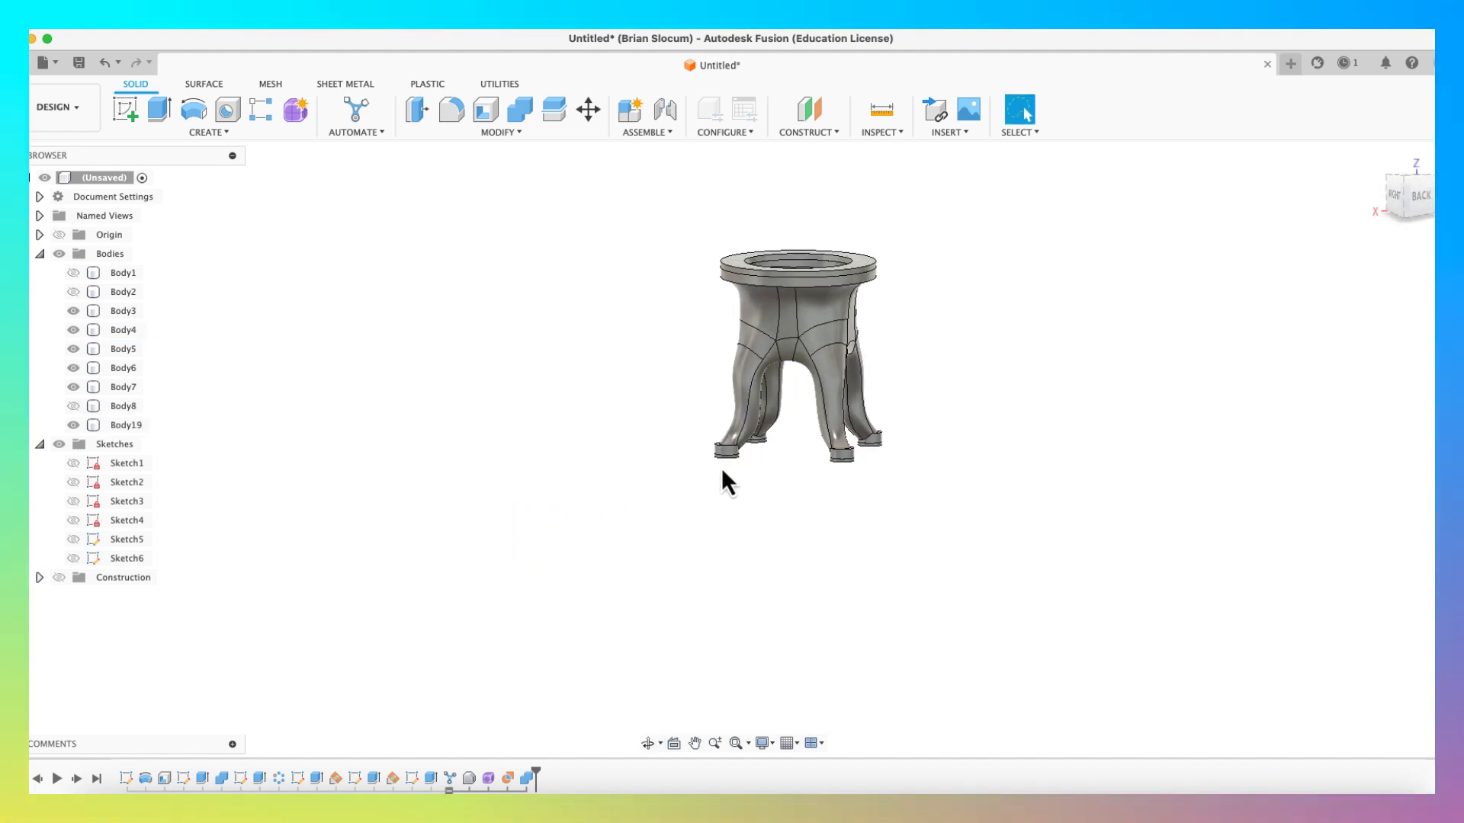
scroll(849, 468, "up", 1)
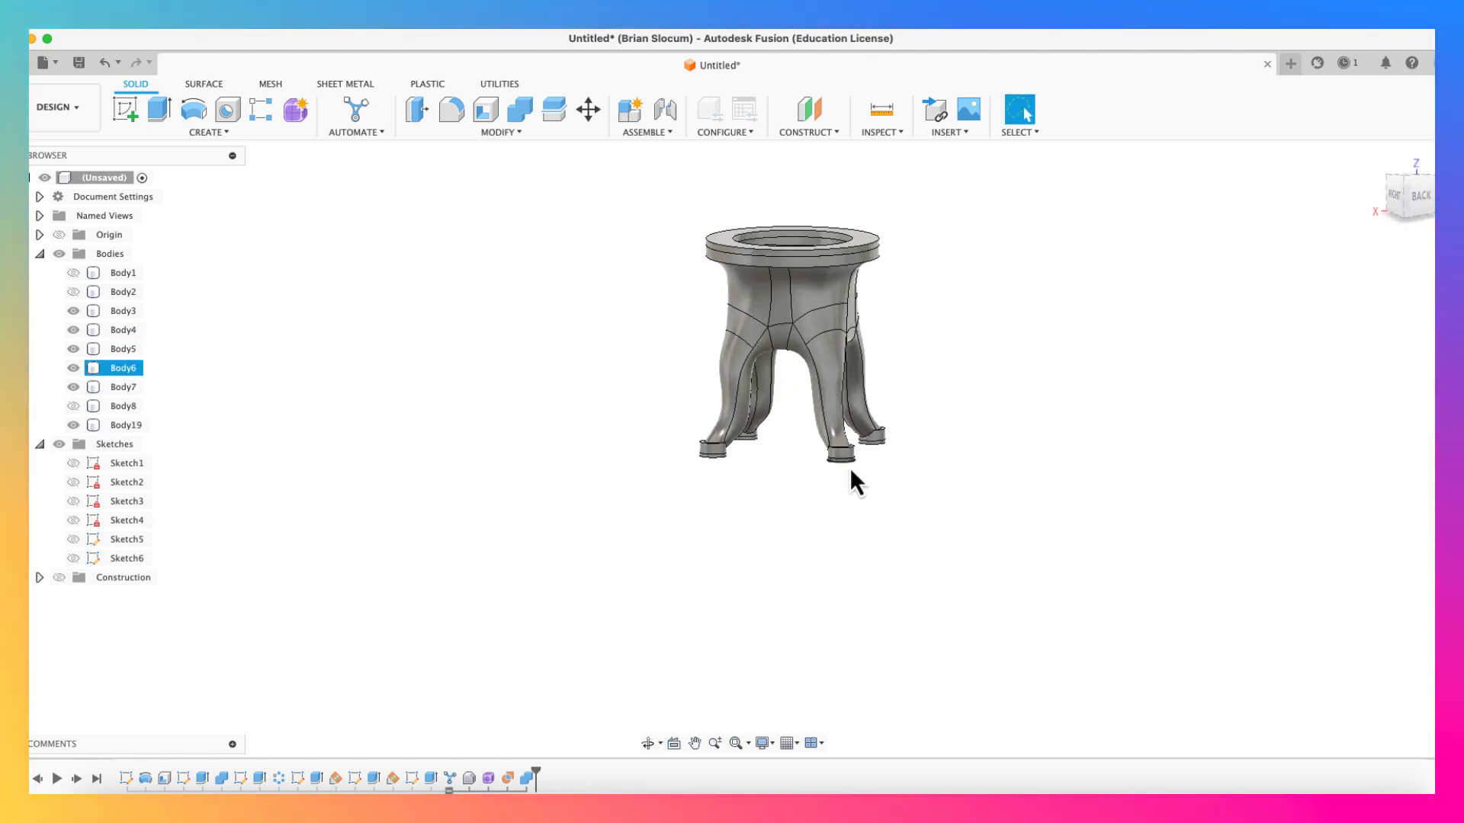
scroll(849, 468, "down", 1)
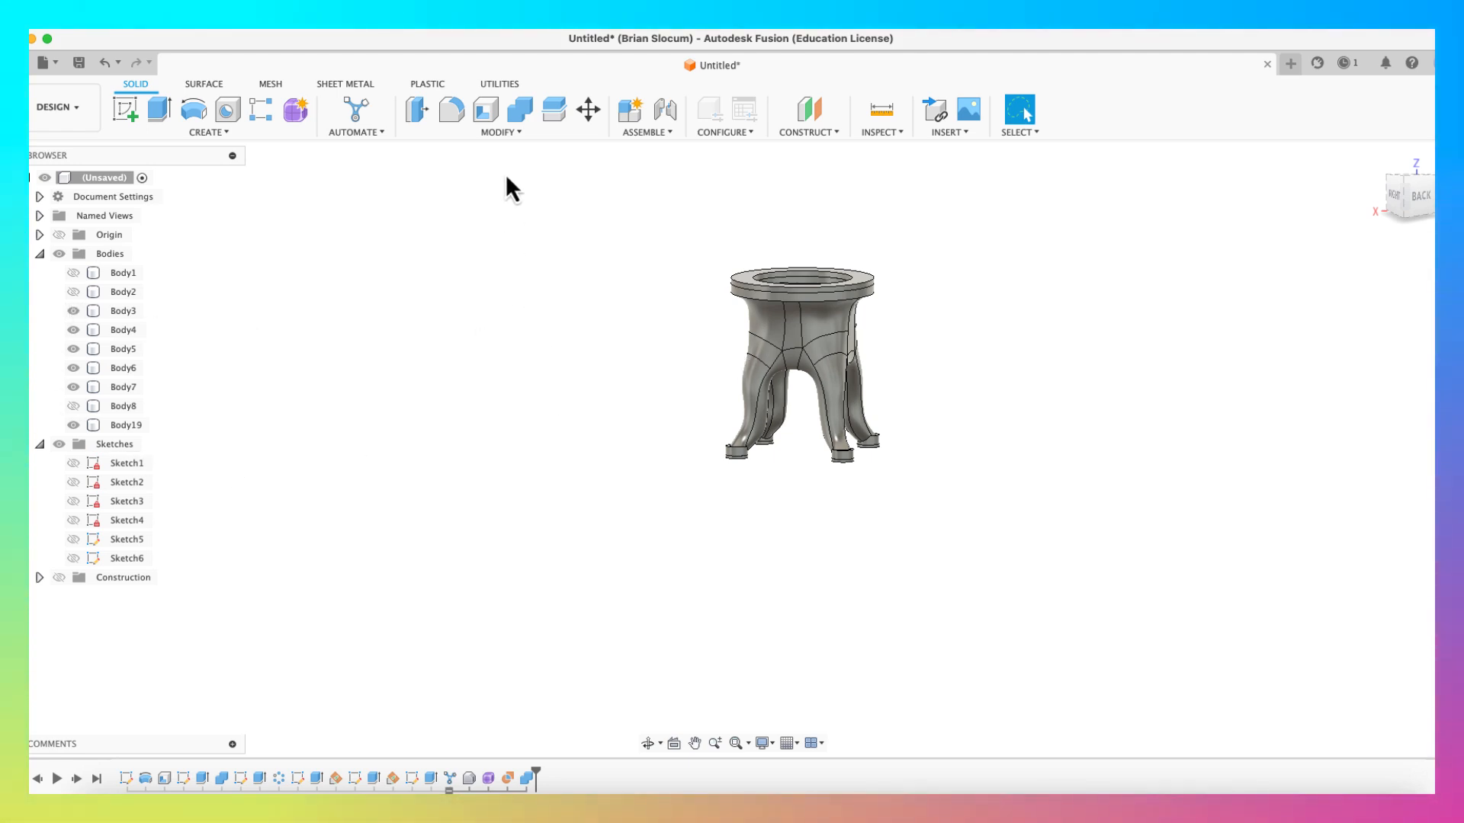
left_click(519, 115)
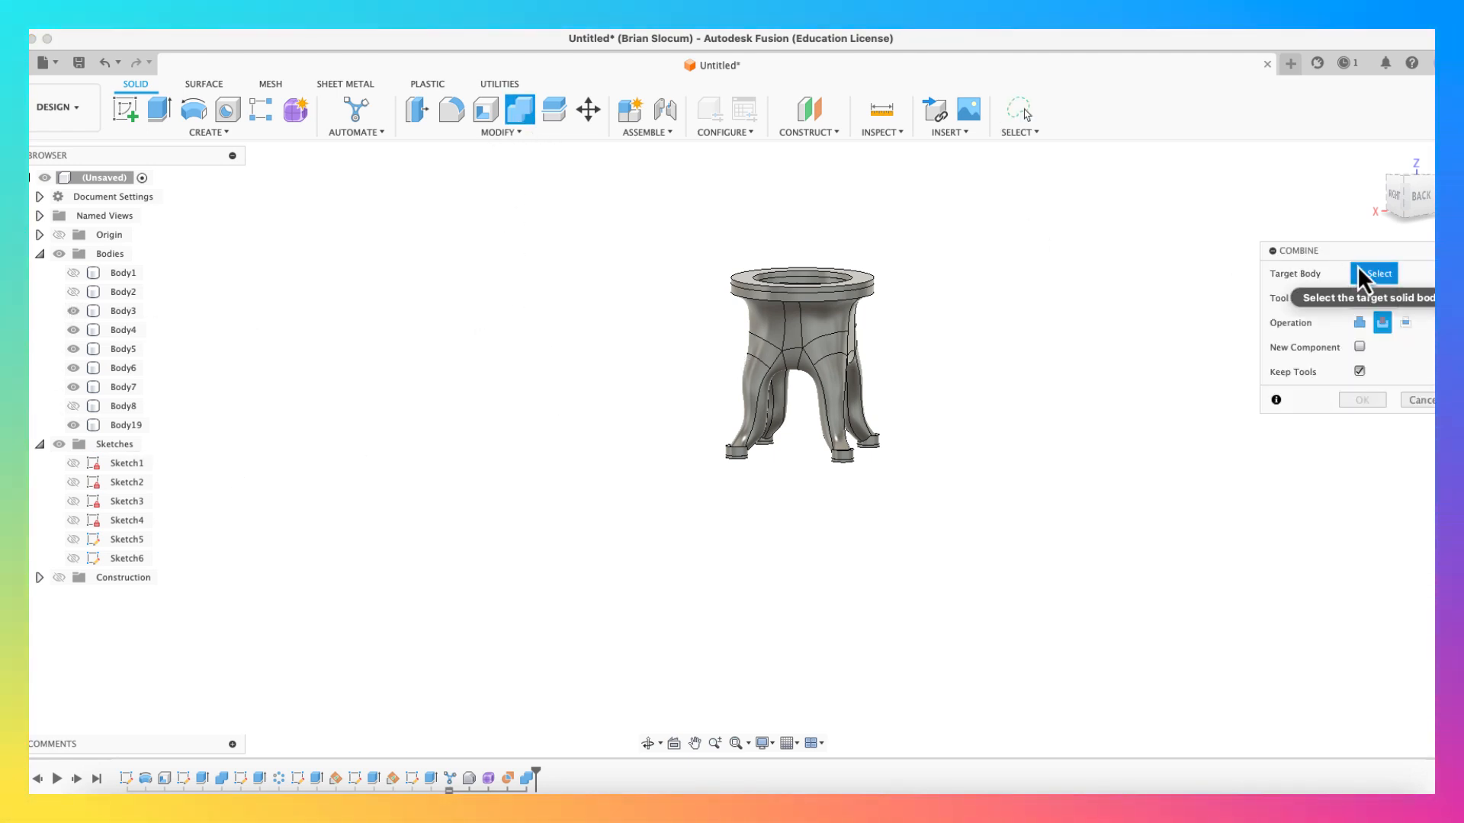
left_click(826, 327)
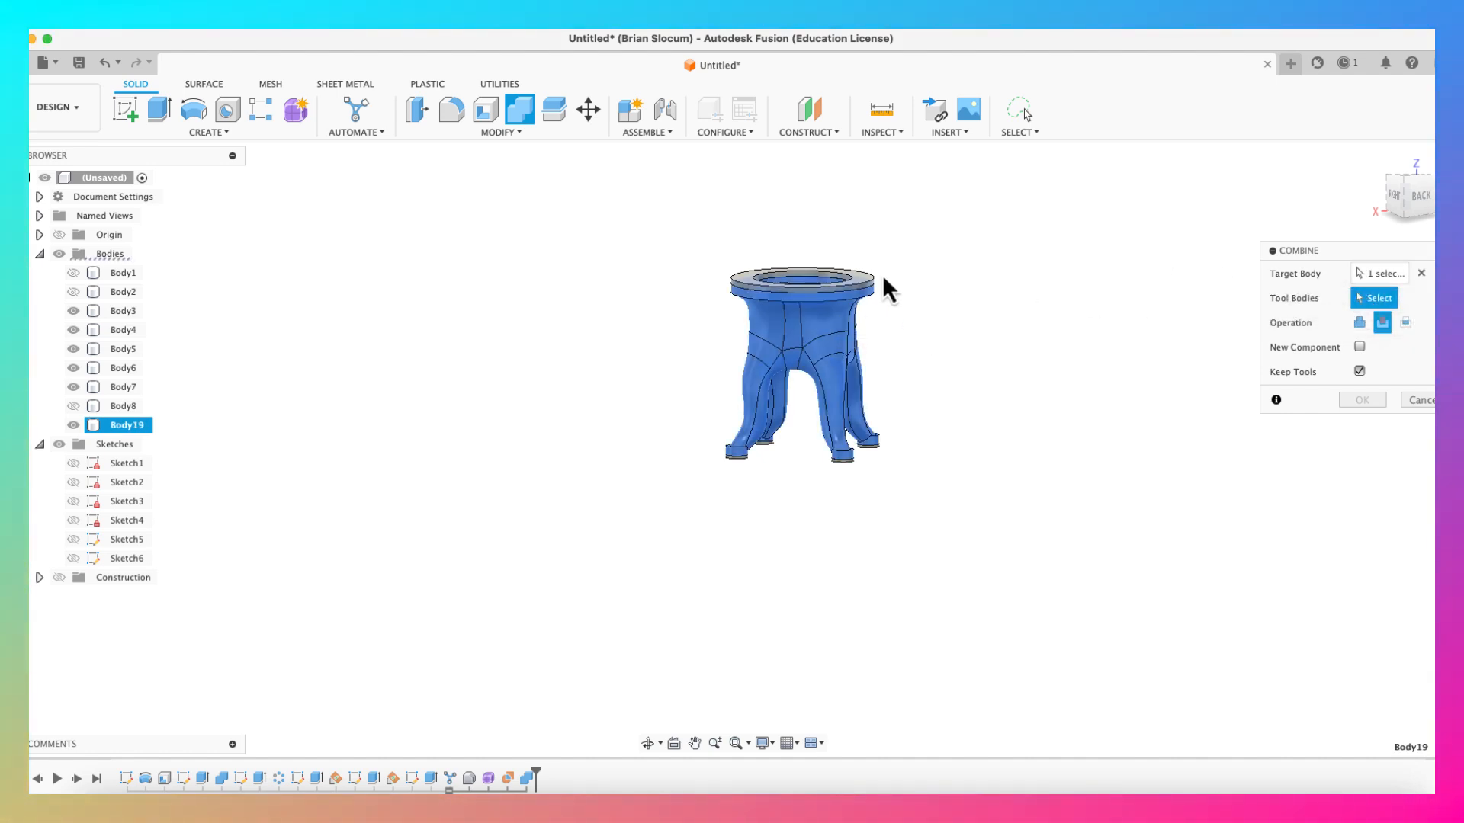
left_click(869, 283)
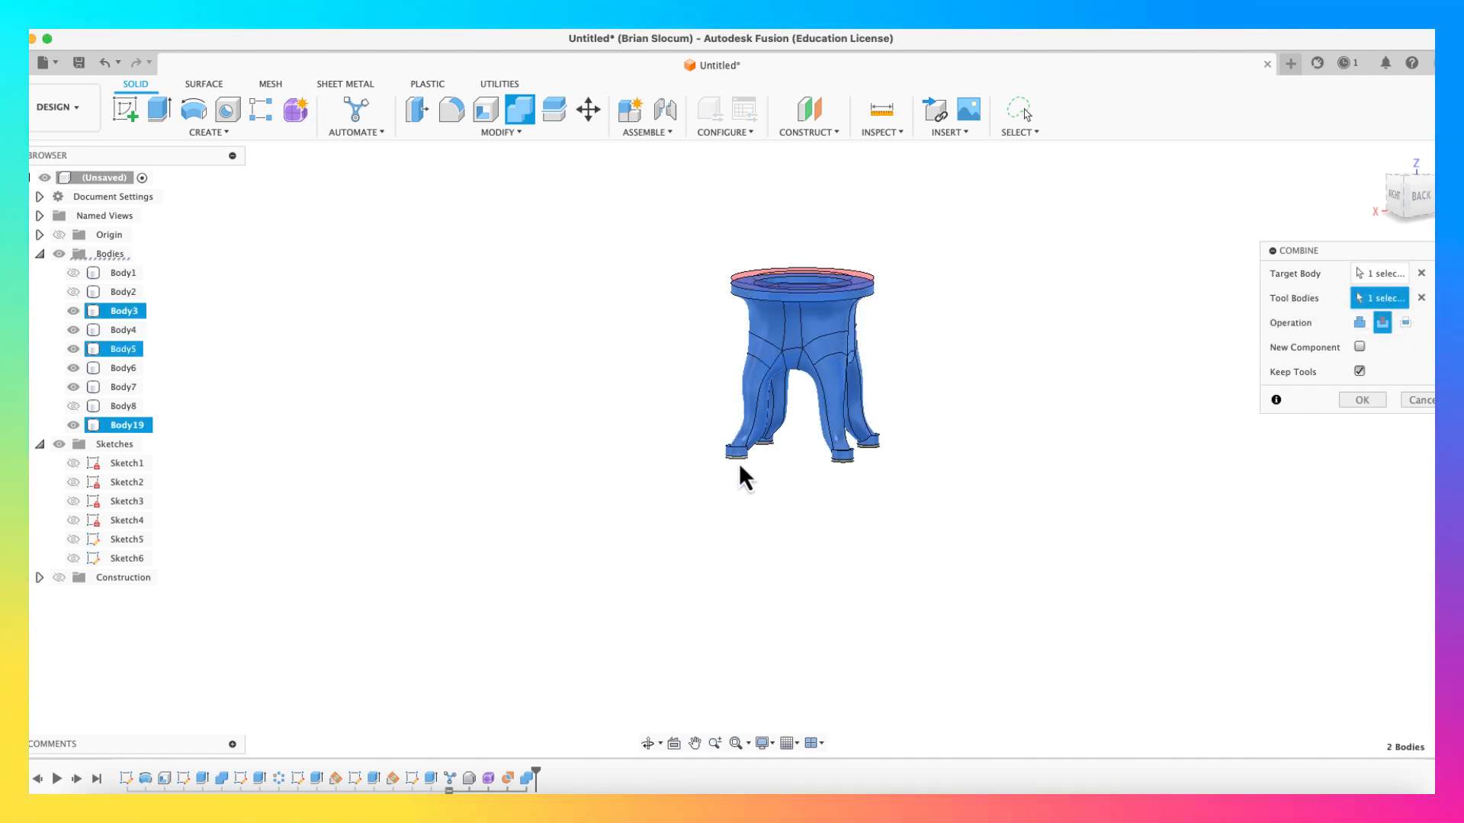
scroll(743, 462, "up", 3)
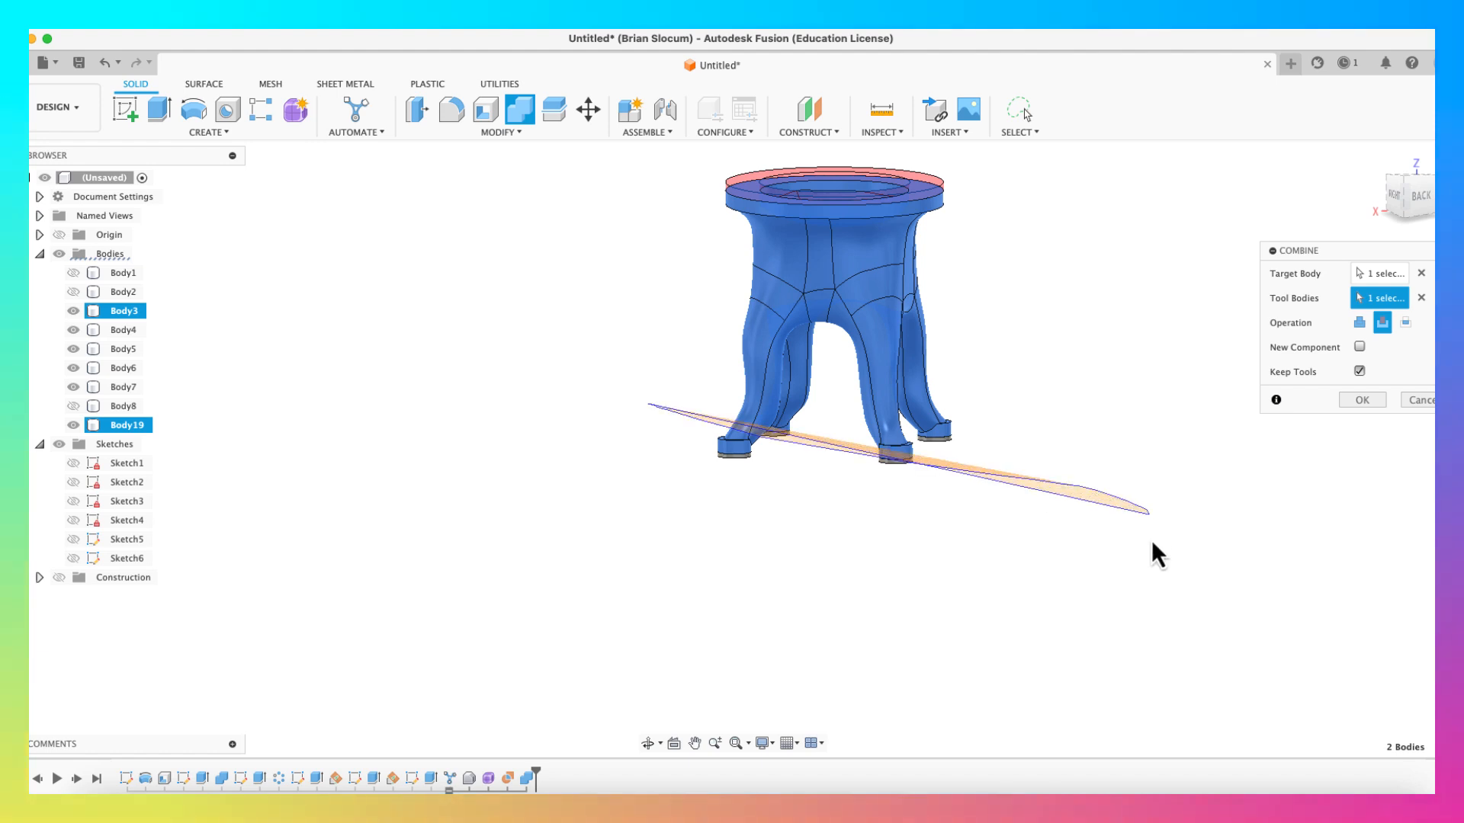
left_click(903, 462)
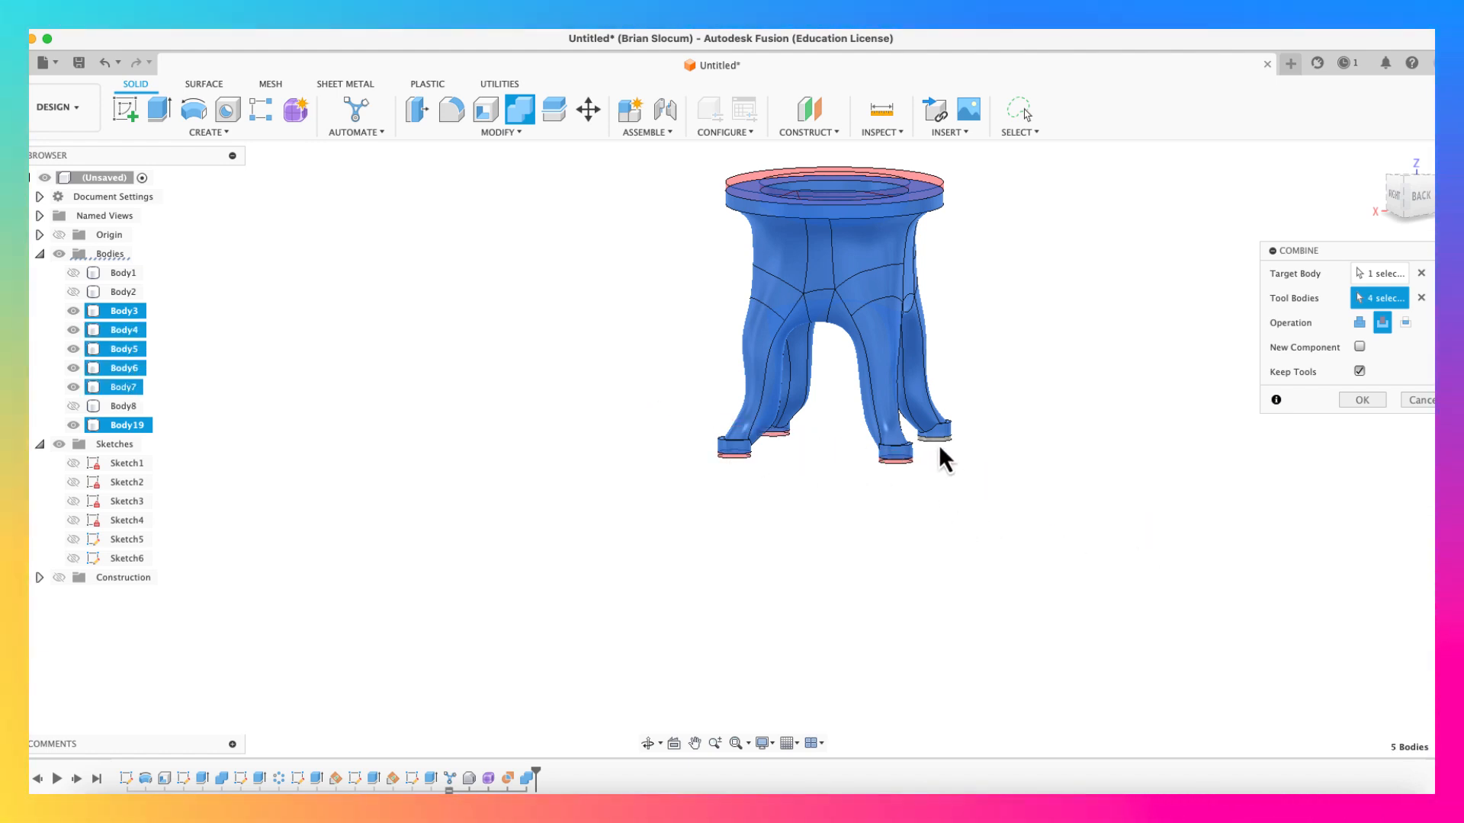
left_click(1359, 322)
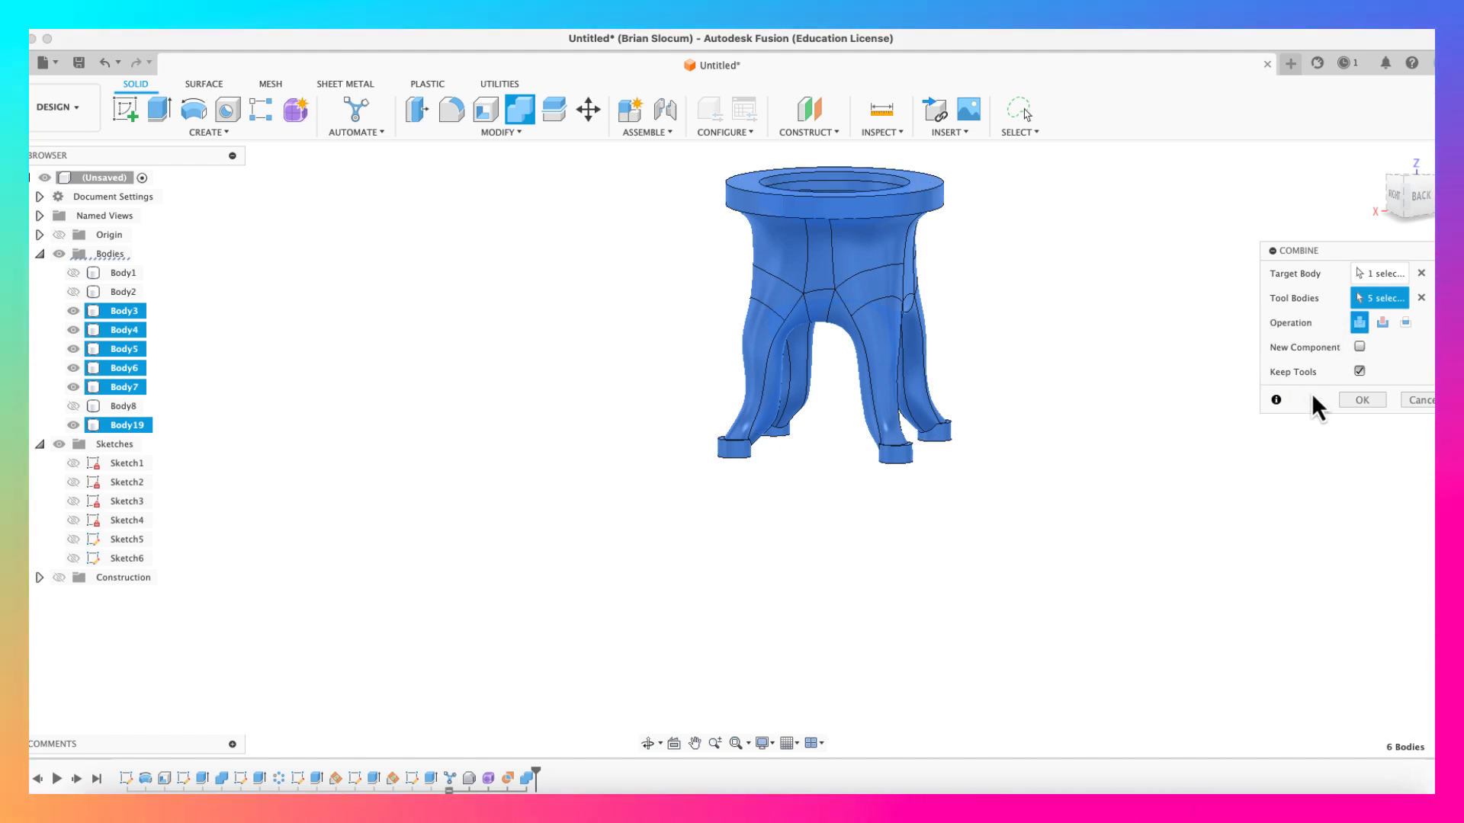
left_click(1349, 404)
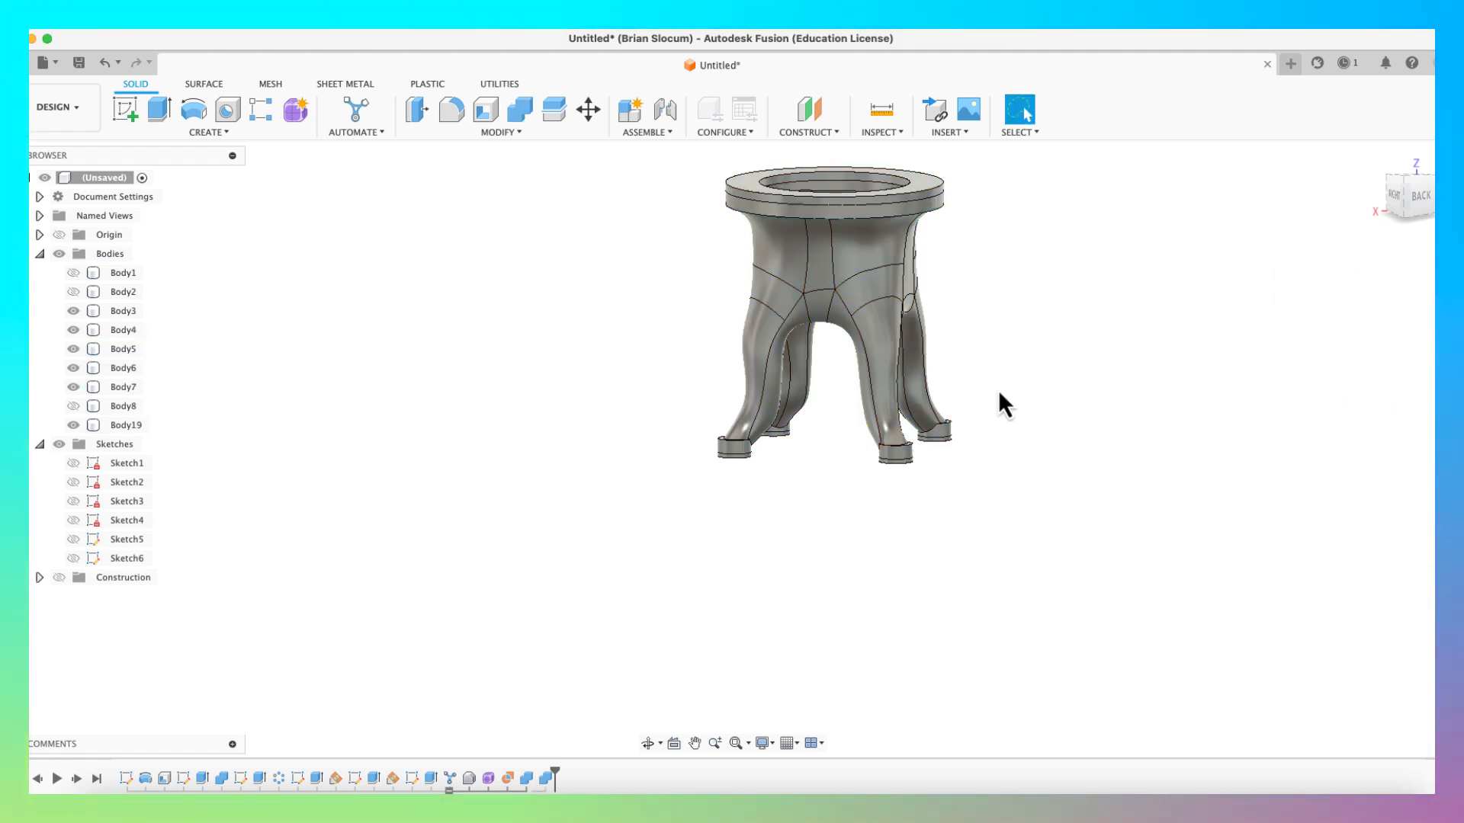
Step: Hide the separate ring and disc bodies Body3 to Body7, leaving only the joined stand Body19 shown
left_click(895, 322)
scroll(986, 310, "up", 3)
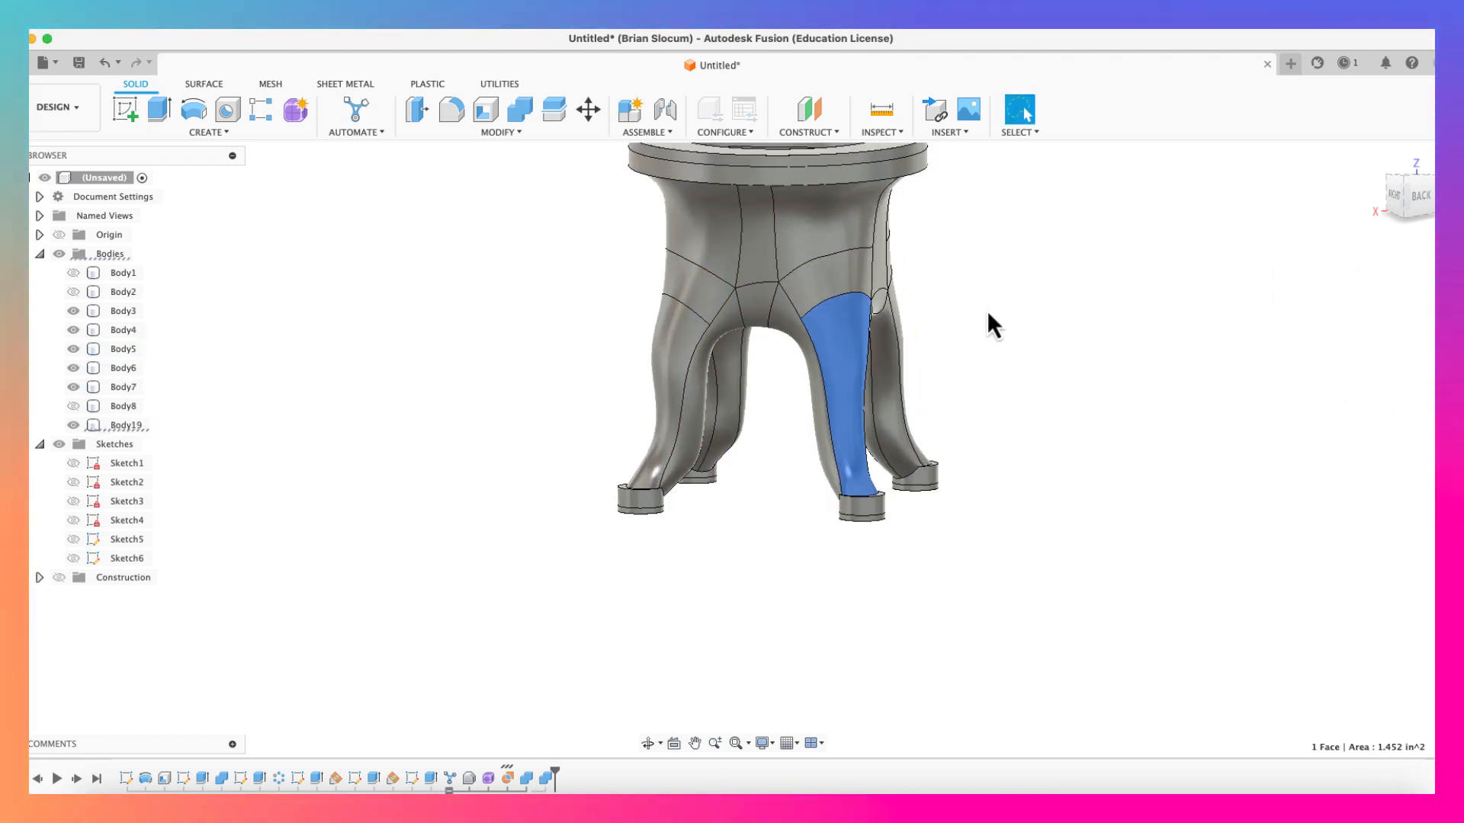
left_click(73, 425)
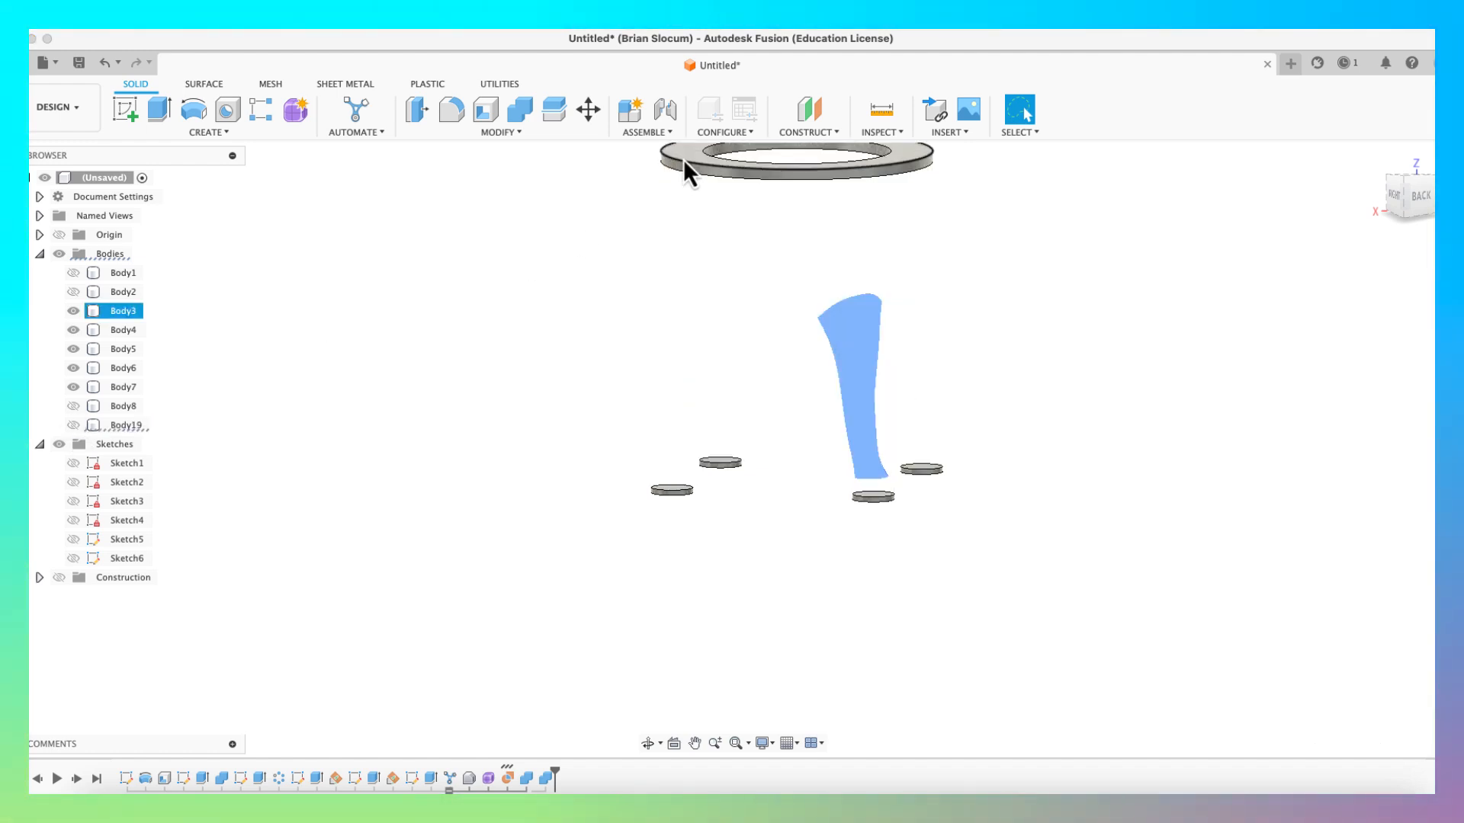
left_click(76, 312)
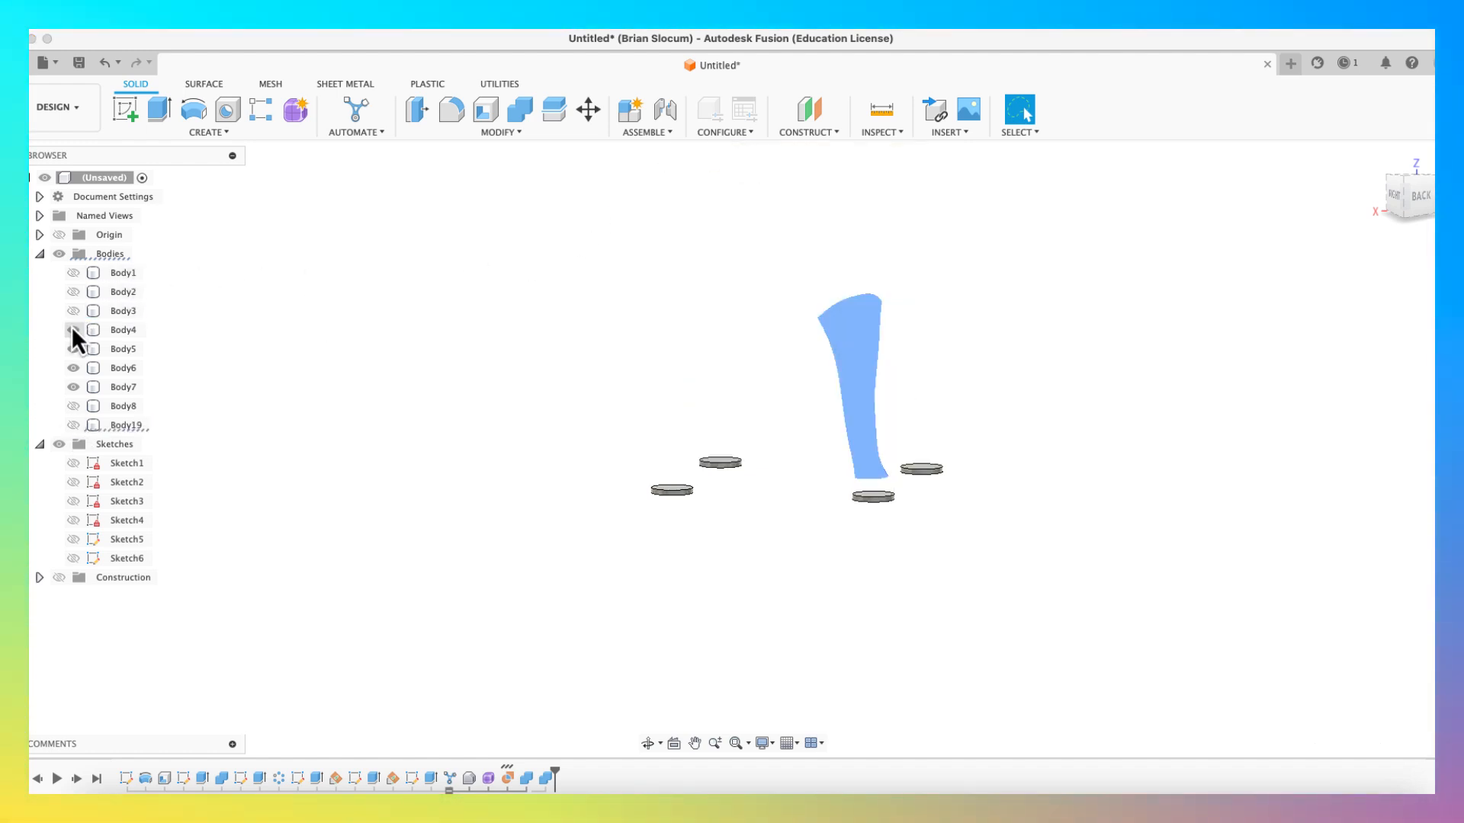
left_click(74, 330)
left_click(73, 368)
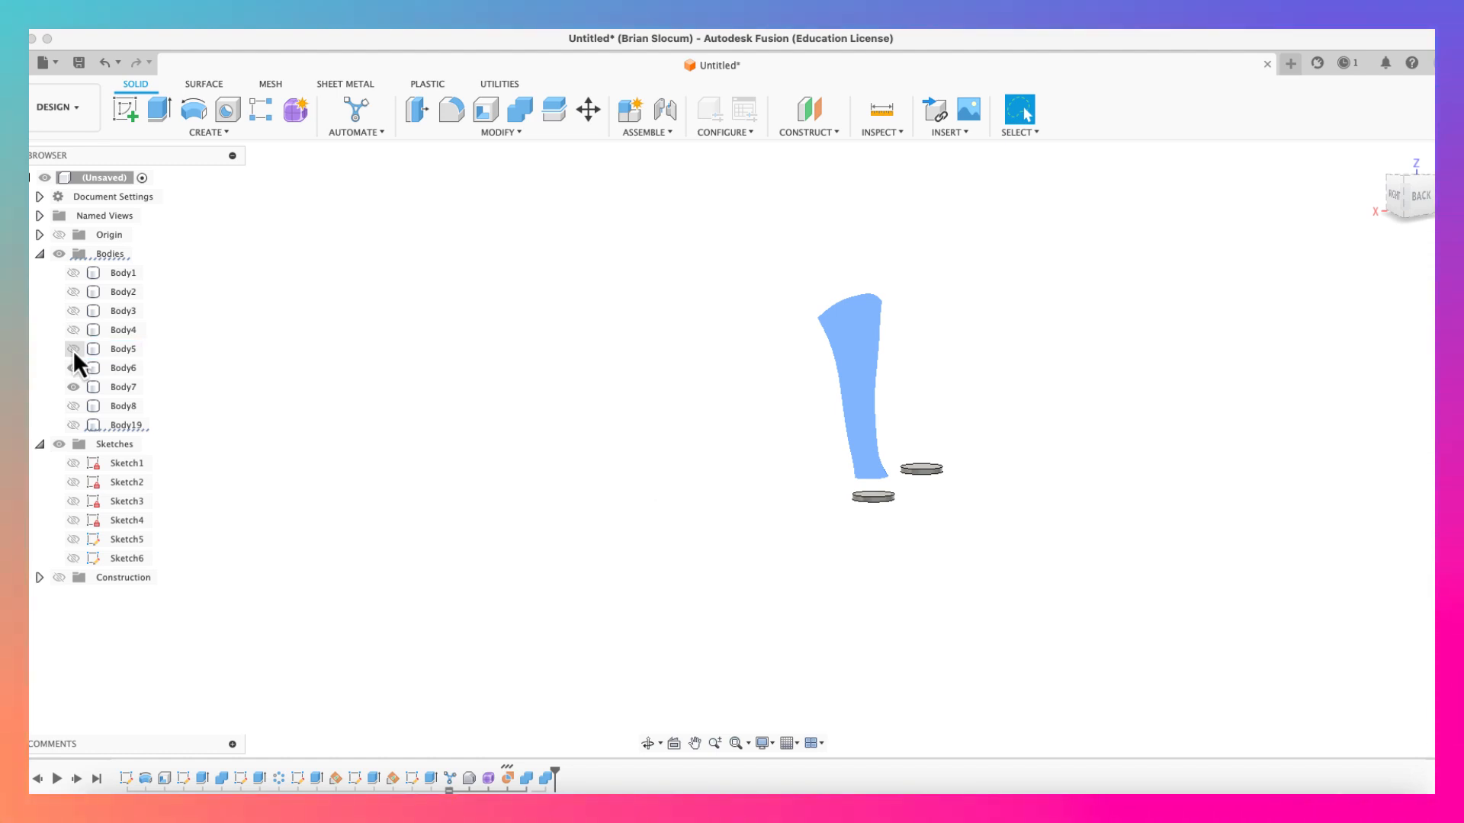
left_click(73, 386)
left_click(73, 406)
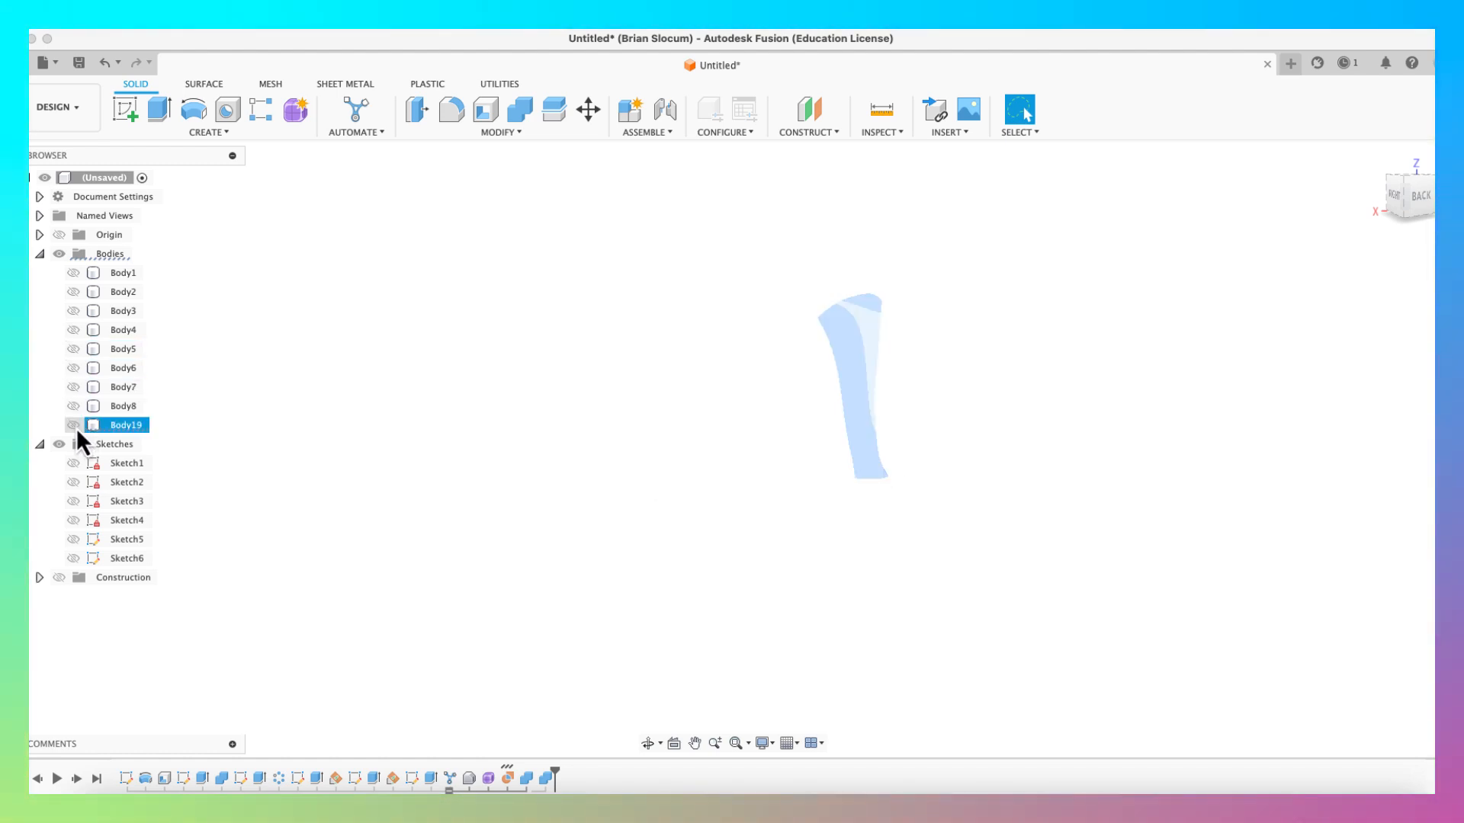
left_click(73, 424)
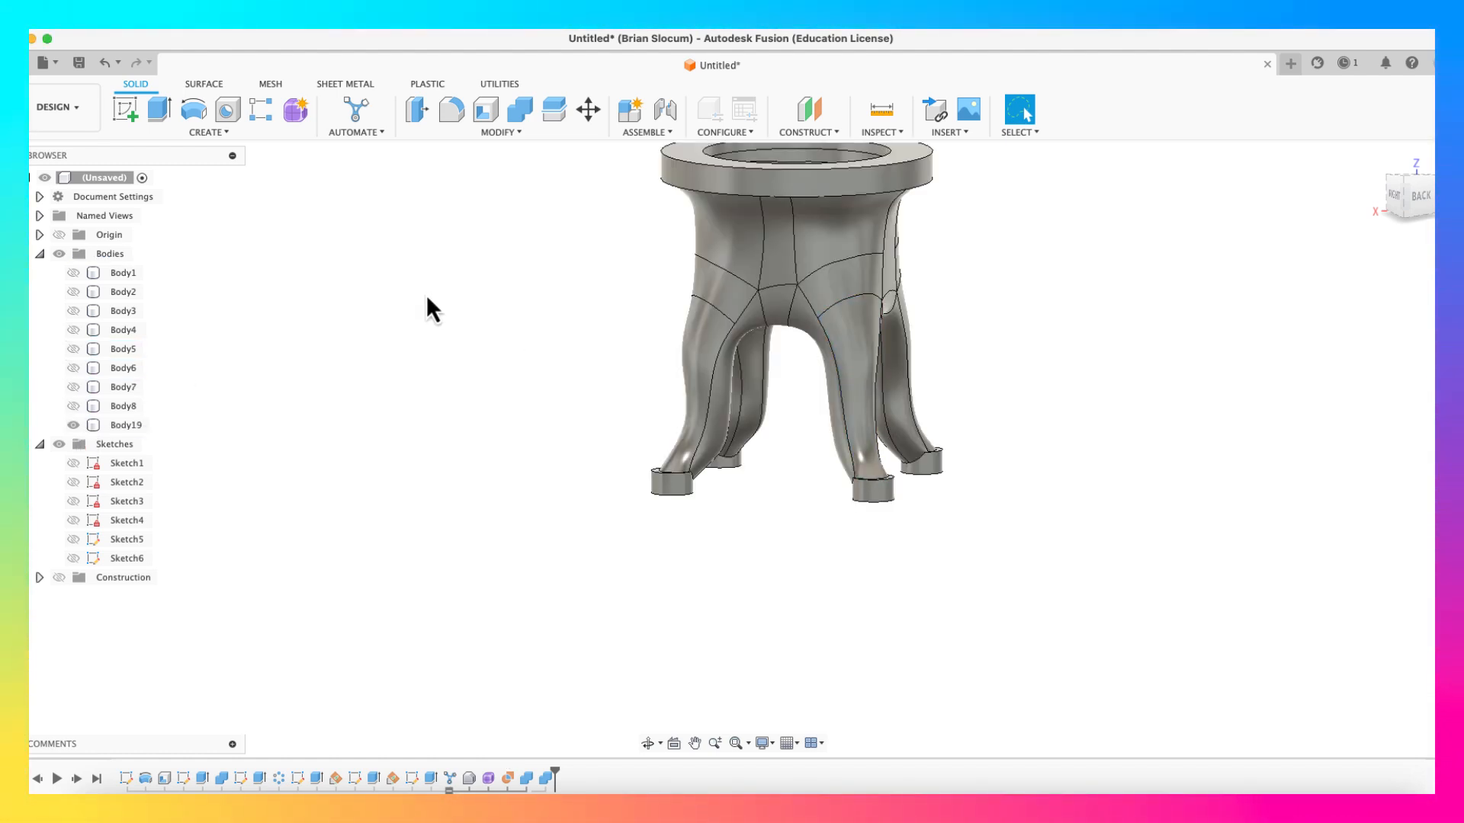
Step: Show the pot body Body1 and cut it from the stand Body19 with Combine, keeping the tool body
middle_click_drag(767, 484, 839, 276, "shift")
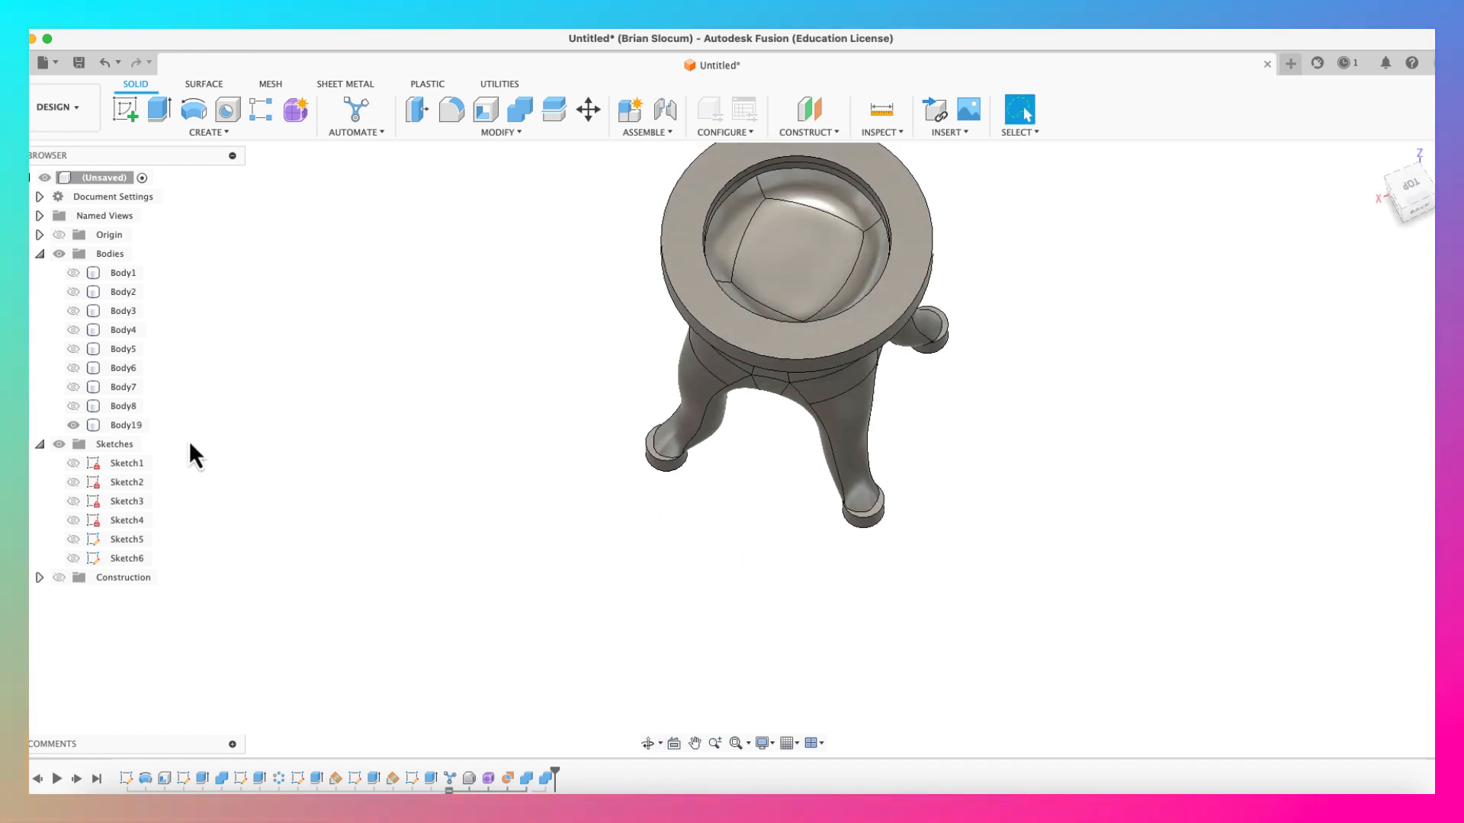
left_click(73, 272)
middle_click_drag(287, 457, 327, 375, "shift")
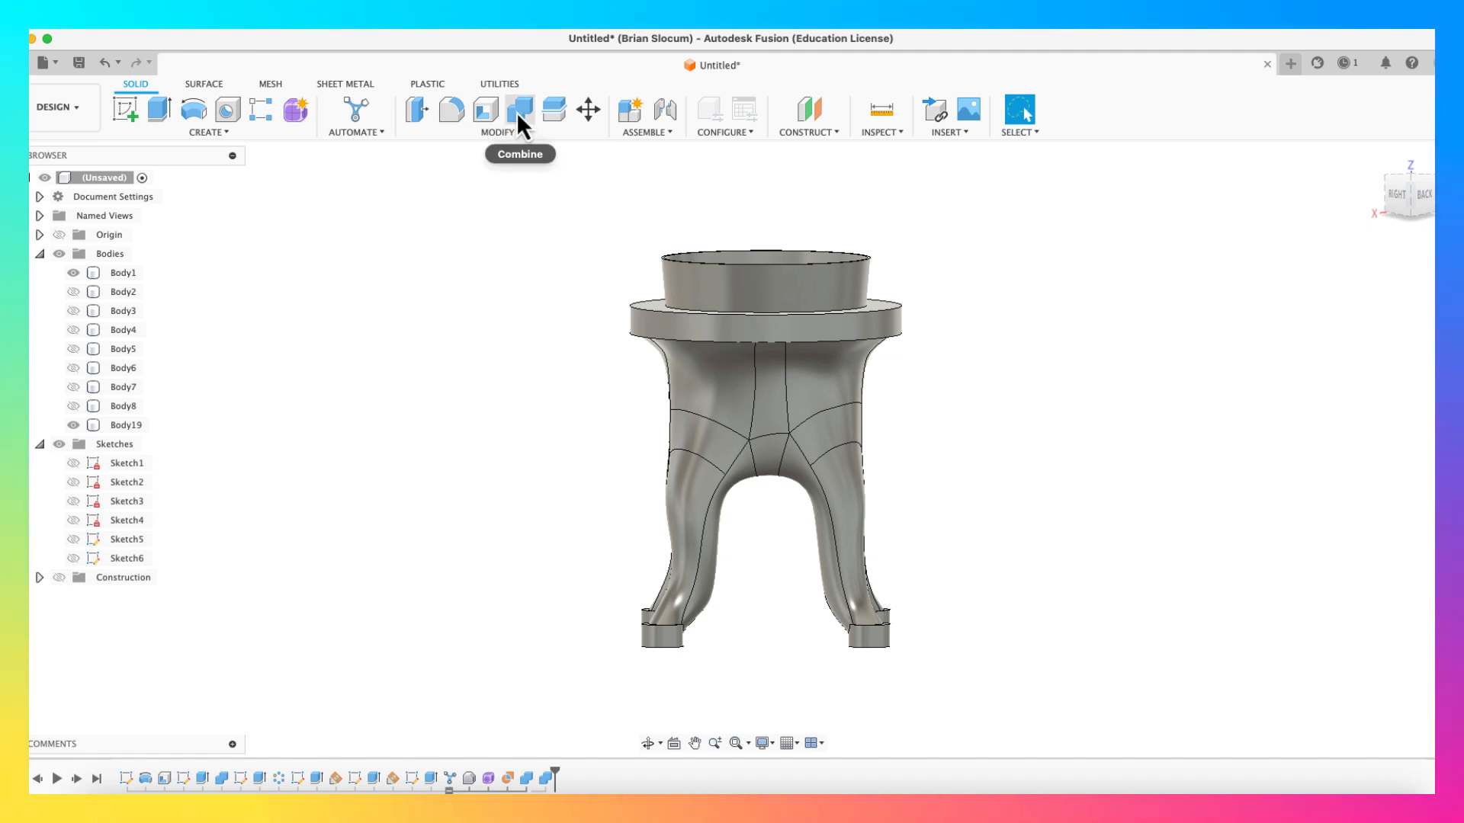
left_click(877, 335)
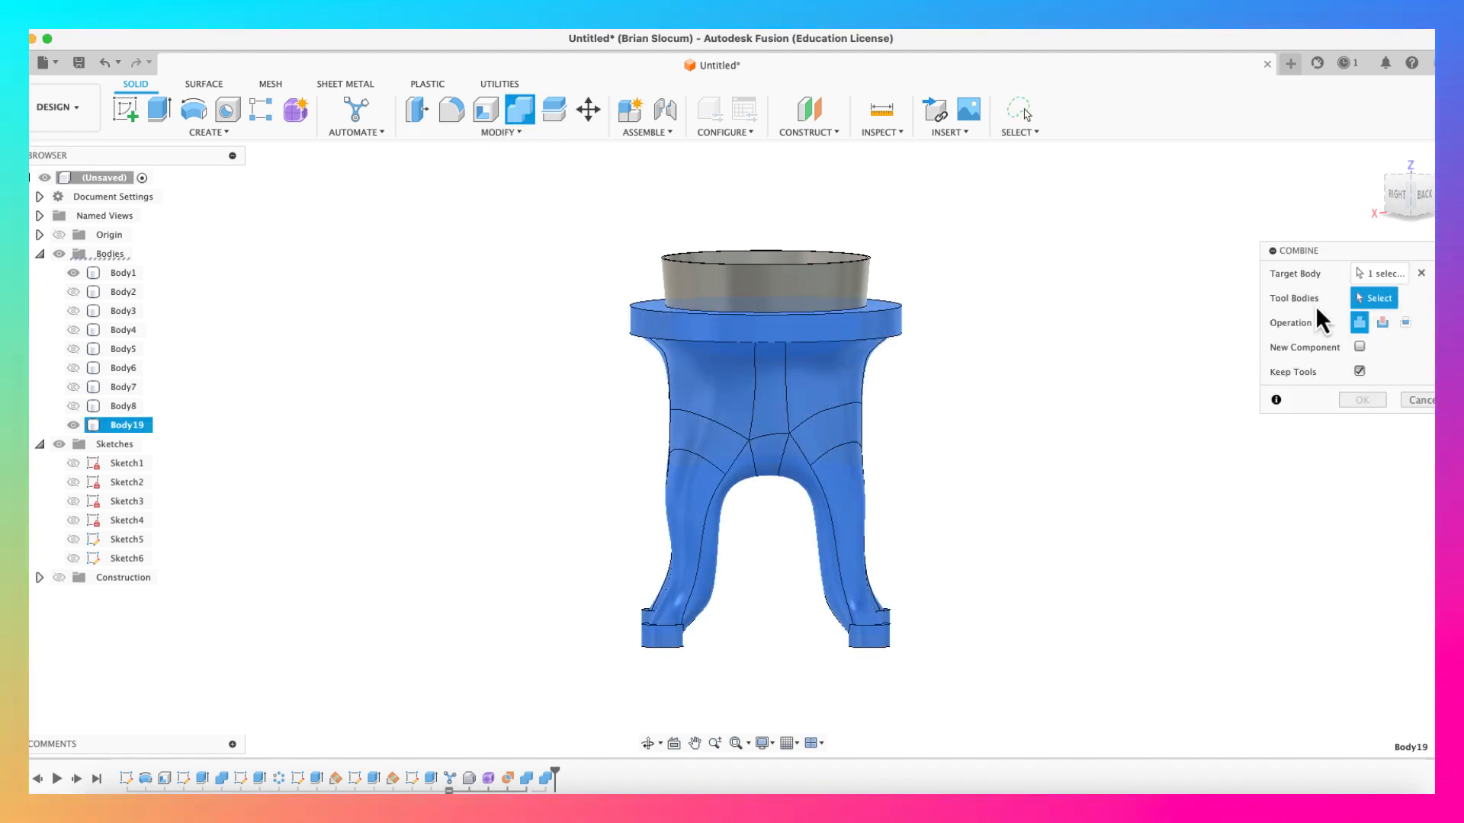
left_click(797, 286)
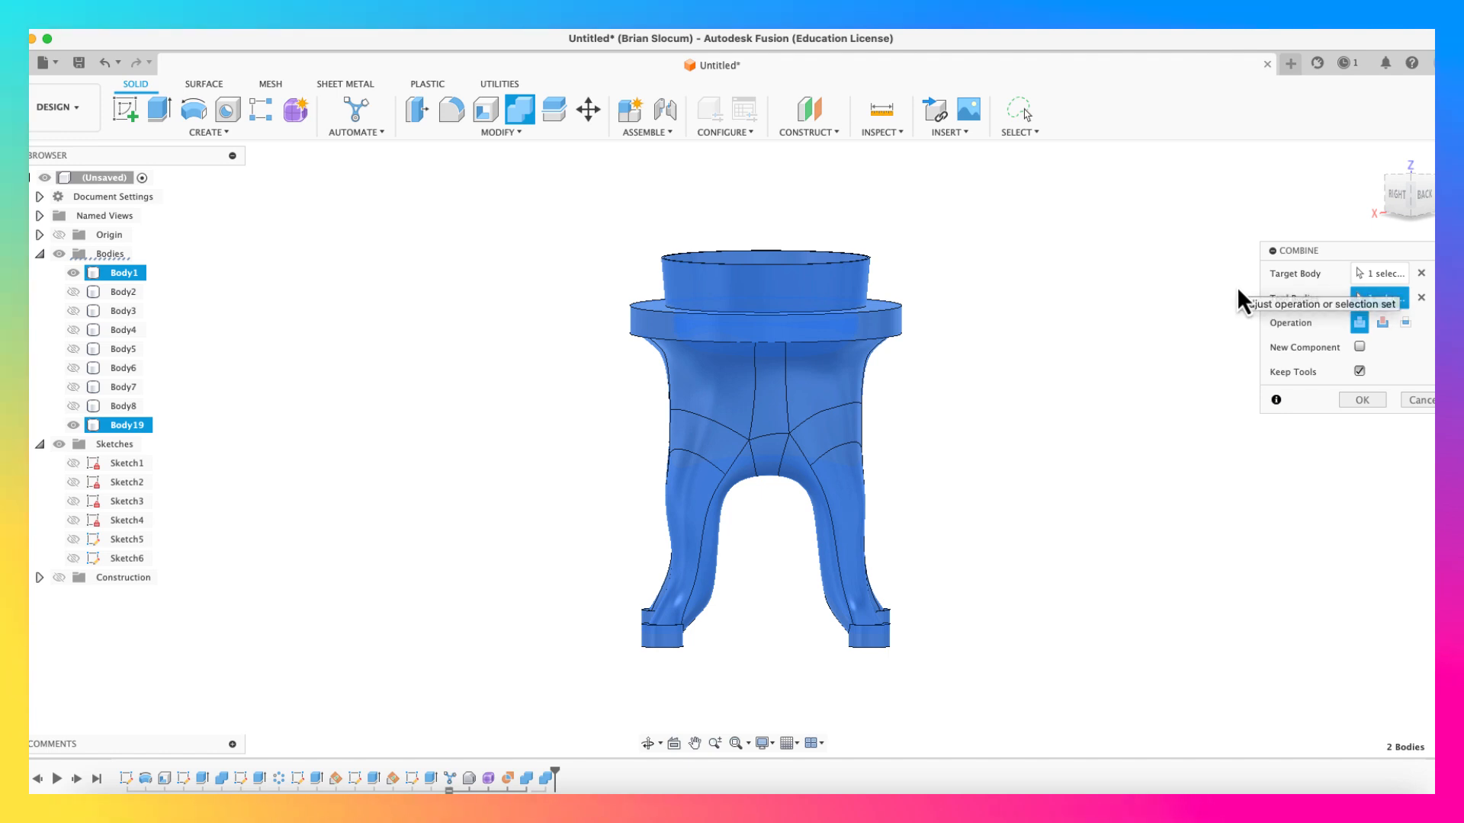
left_click(1381, 323)
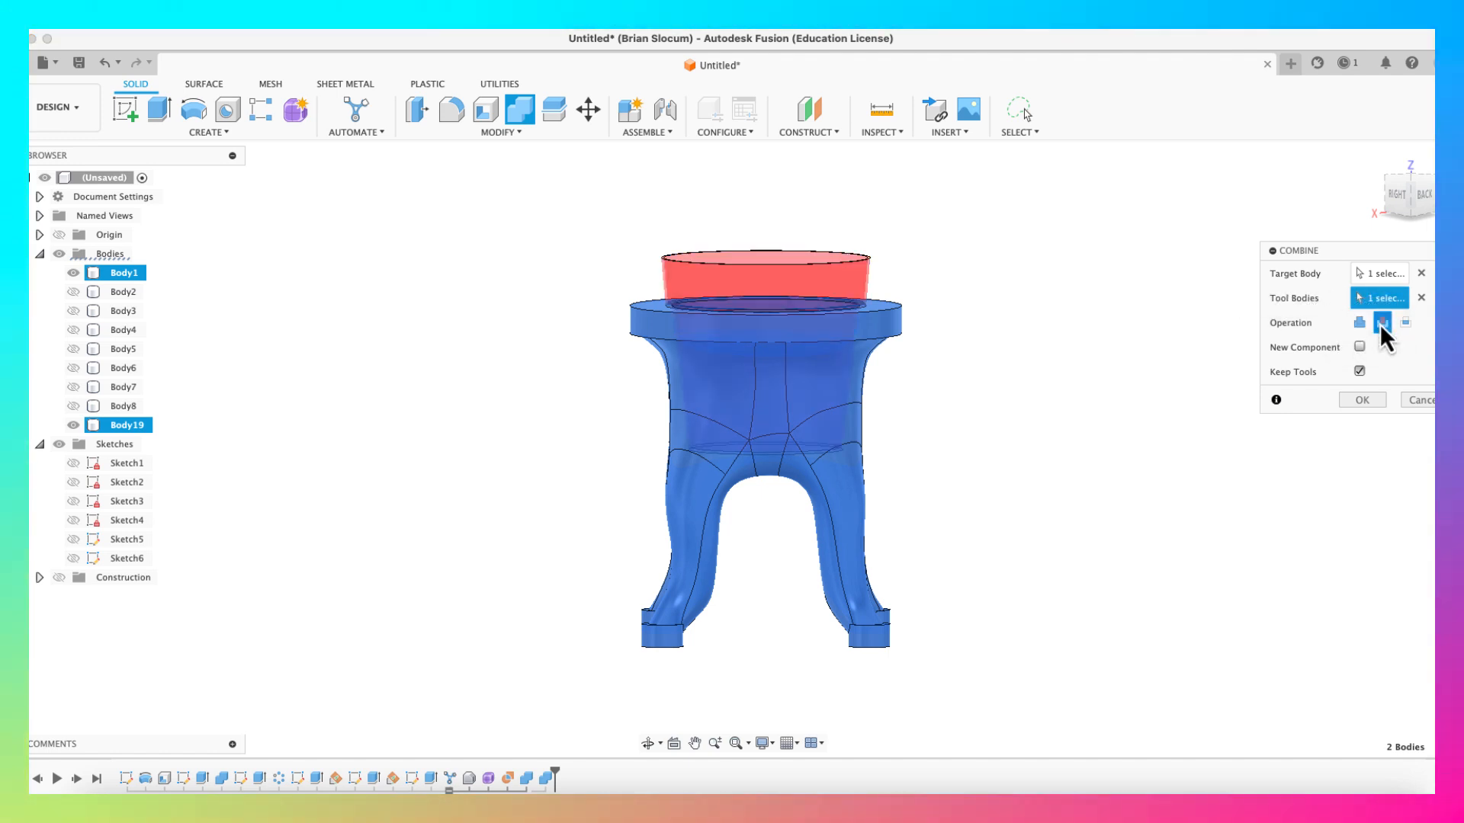
left_click(1357, 399)
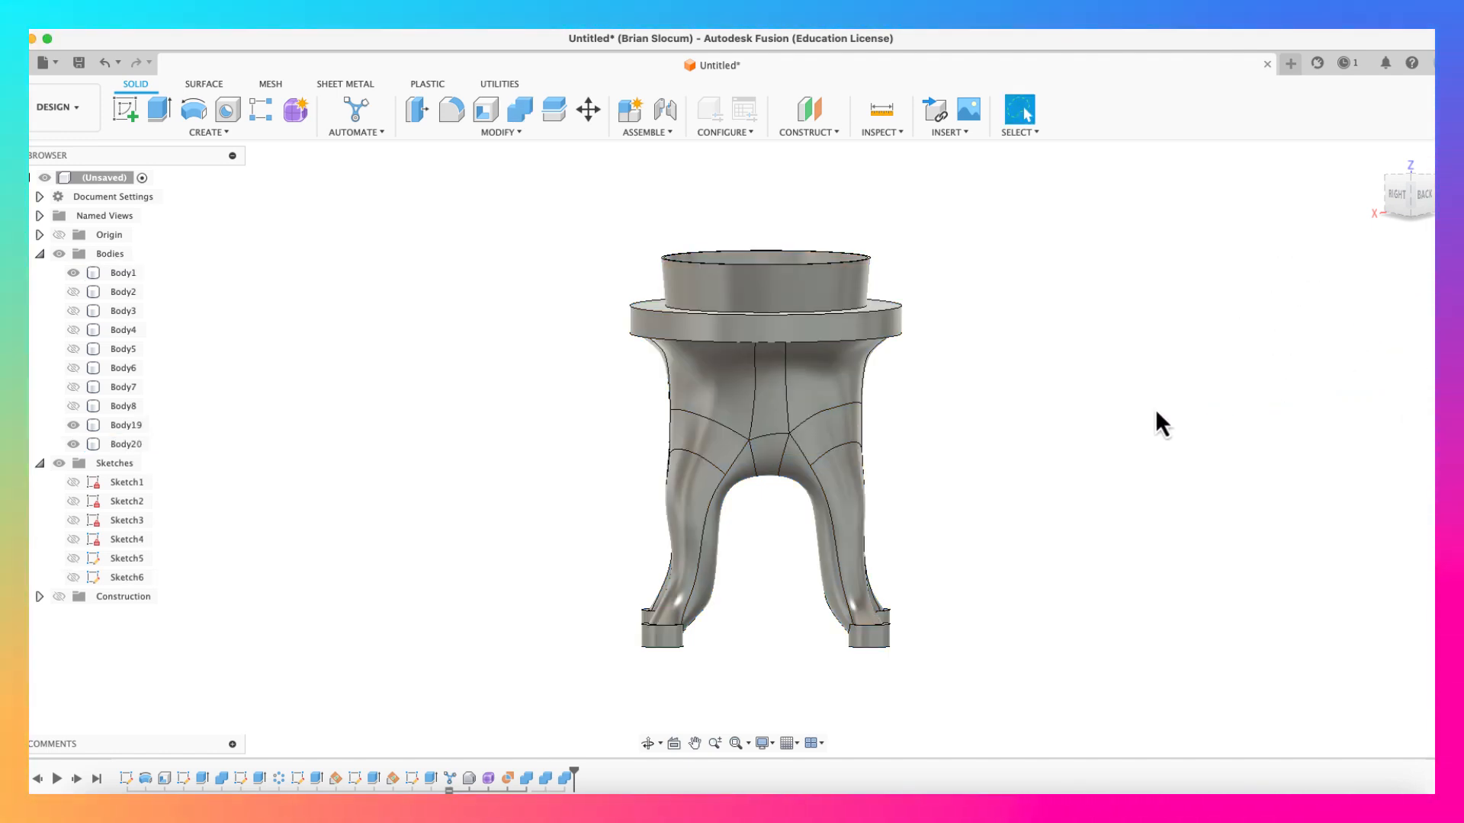
Step: Hide the pot body Body1 and the leftover piece Body20, leaving the stand with its pot recess shown
left_click(73, 272)
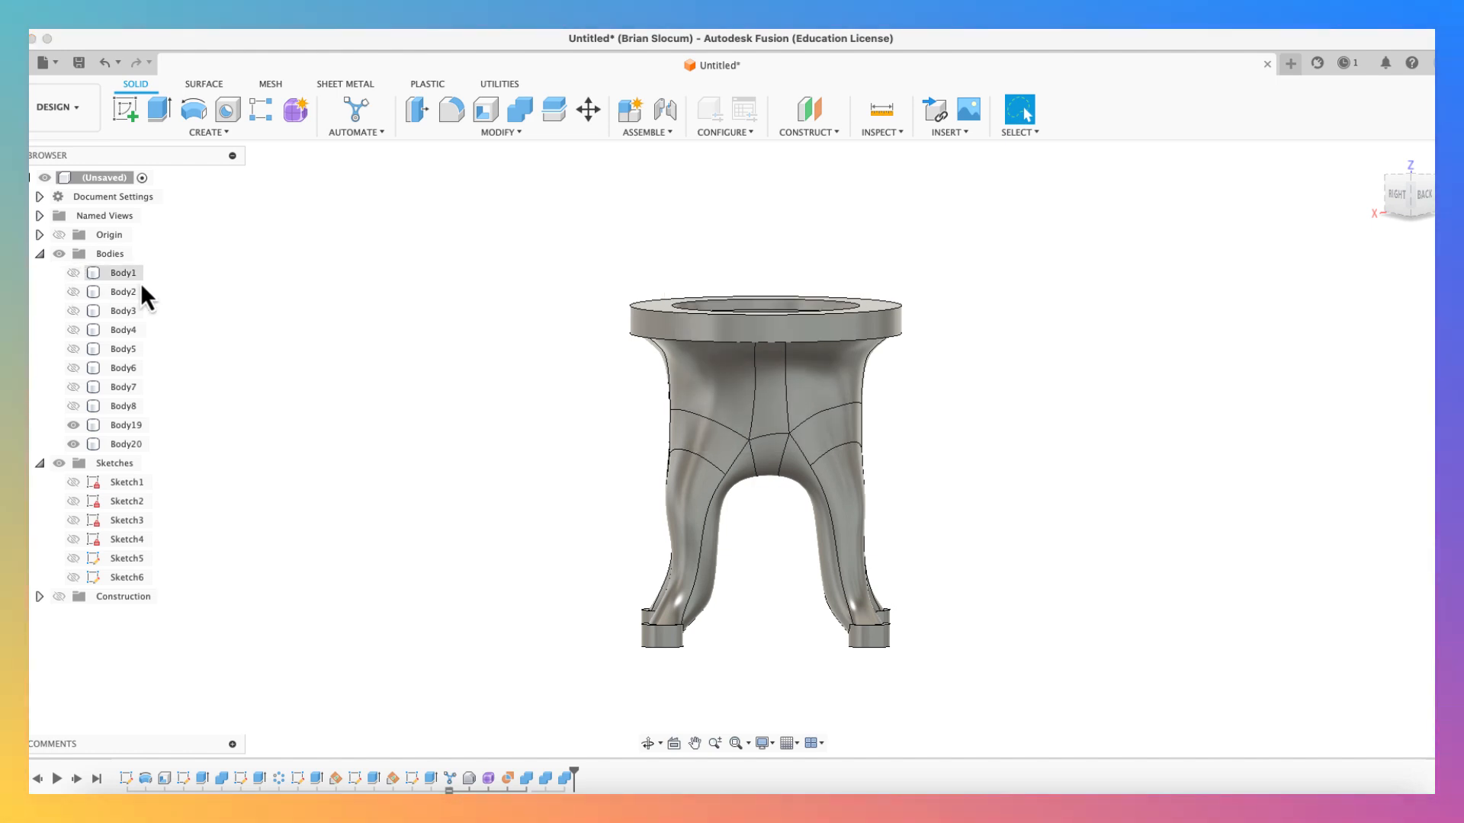
middle_click_drag(395, 389, 421, 447, "shift")
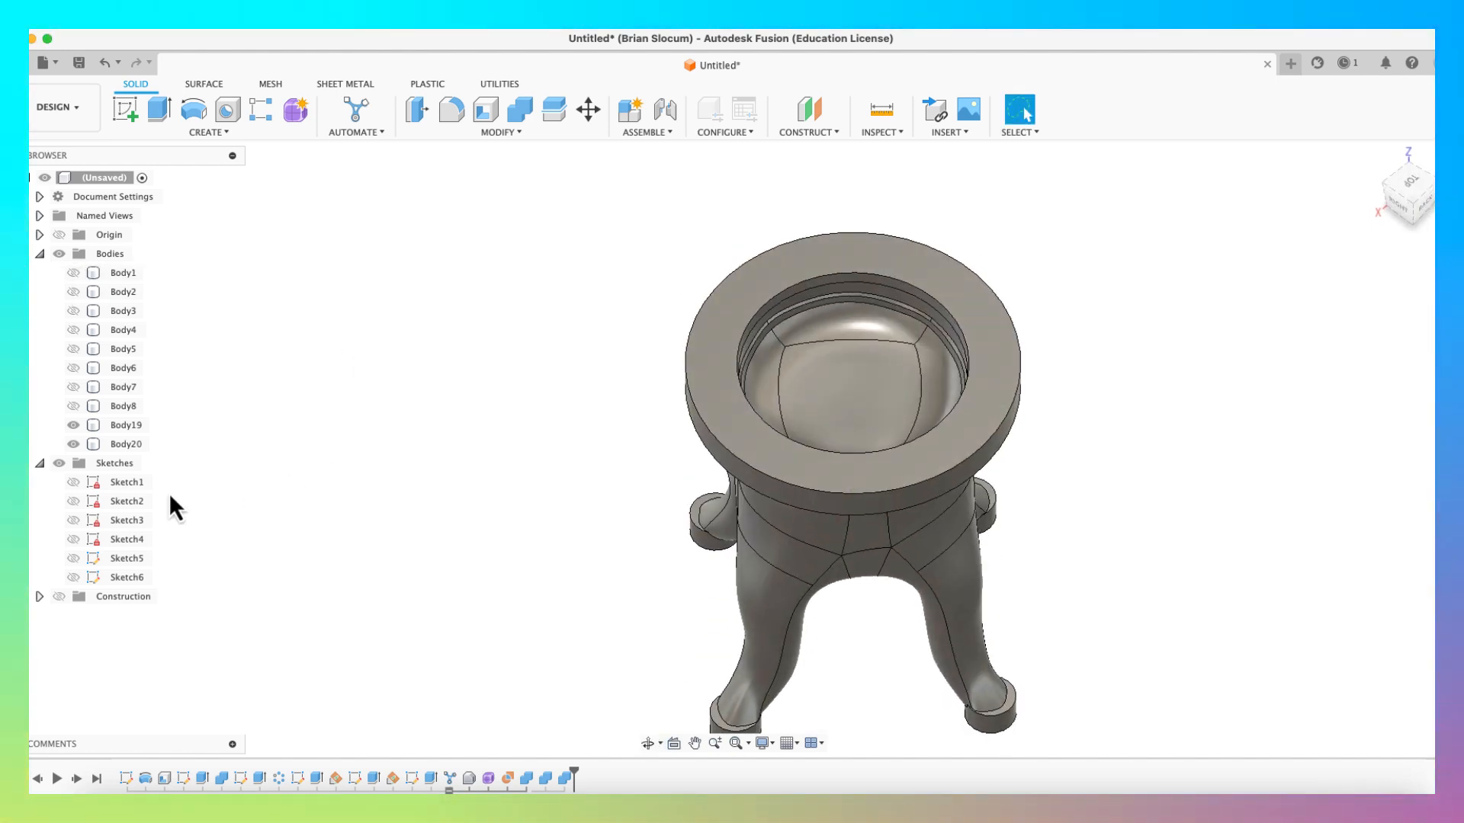
left_click(73, 425)
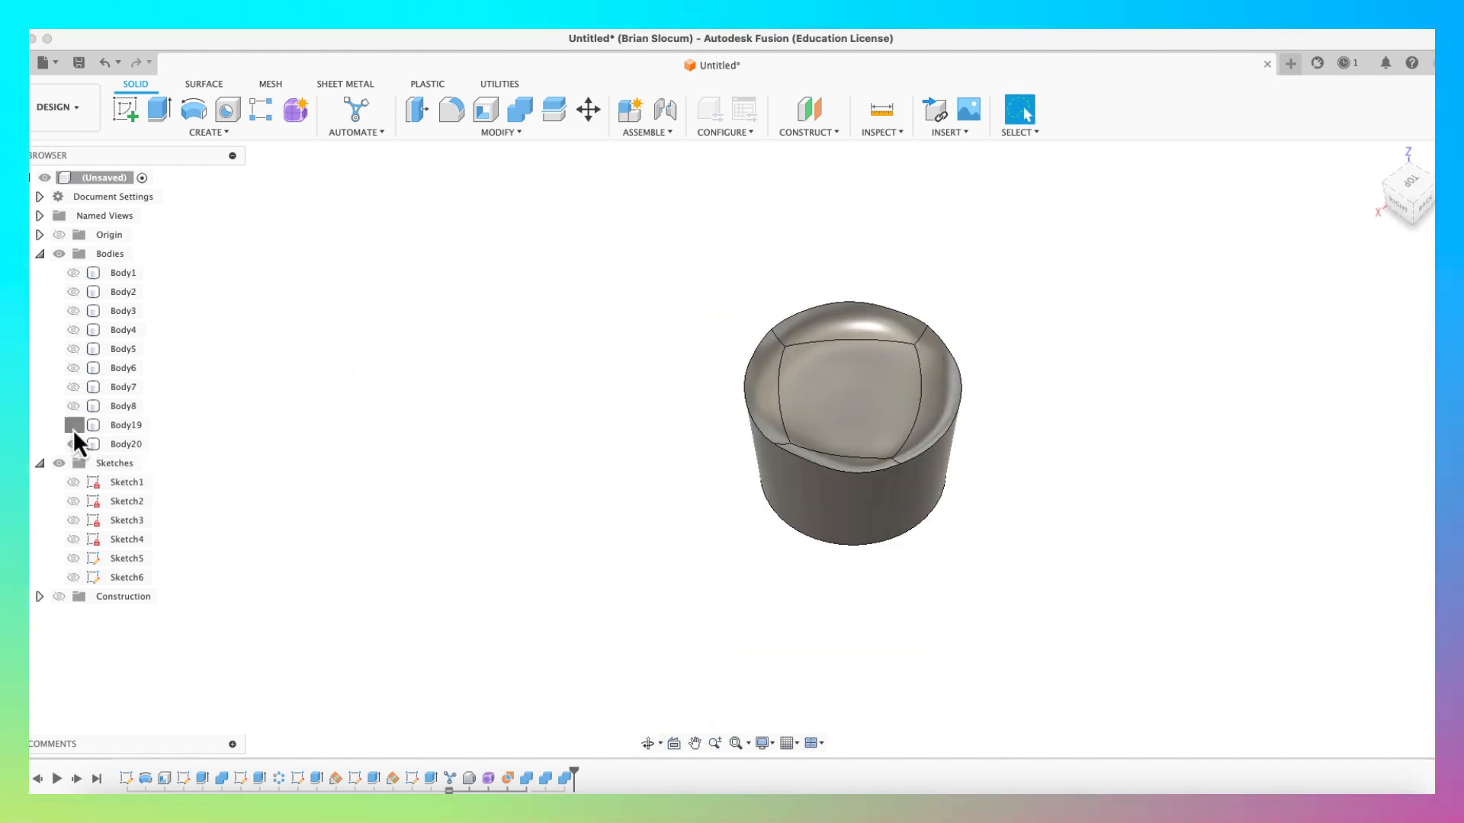
left_click(73, 426)
left_click(74, 444)
middle_click_drag(420, 493, 459, 464, "shift")
left_click_drag(469, 419, 473, 532)
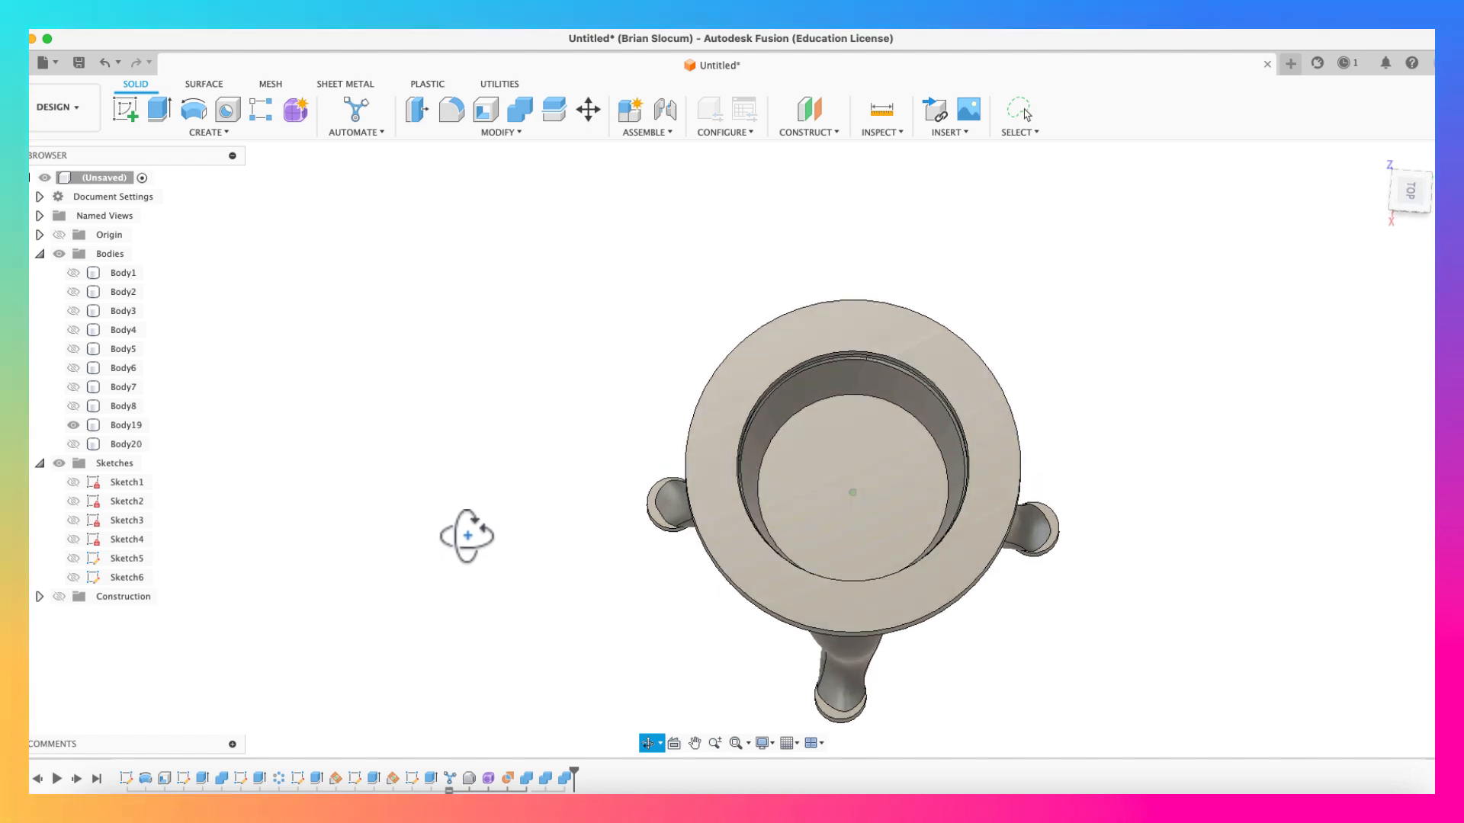
key("Escape")
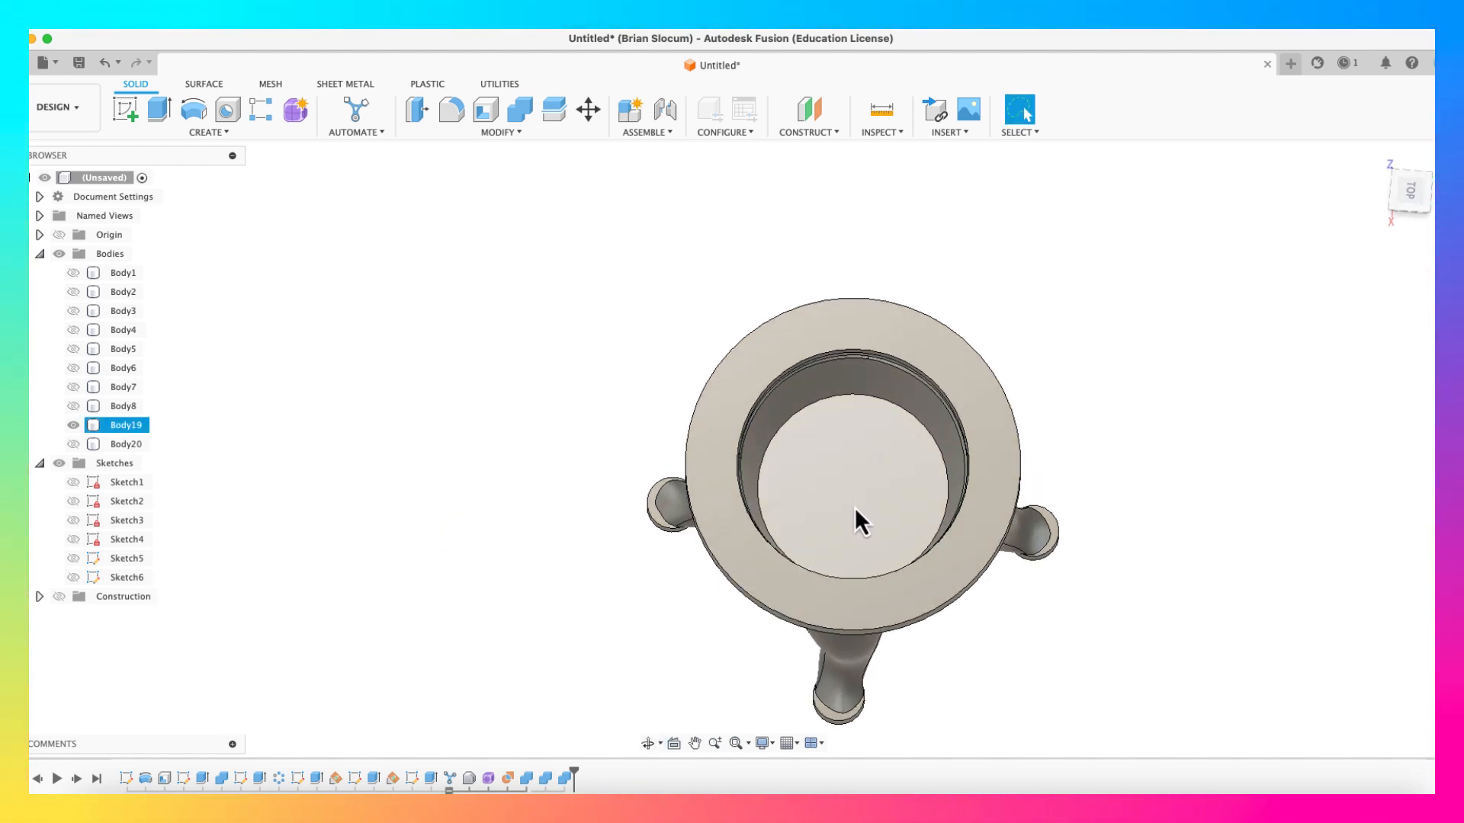
Step: Fillet the upper and lower outer edges of the stand's top ring with a 0.06 in radius
middle_click_drag(856, 516, 795, 386, "shift")
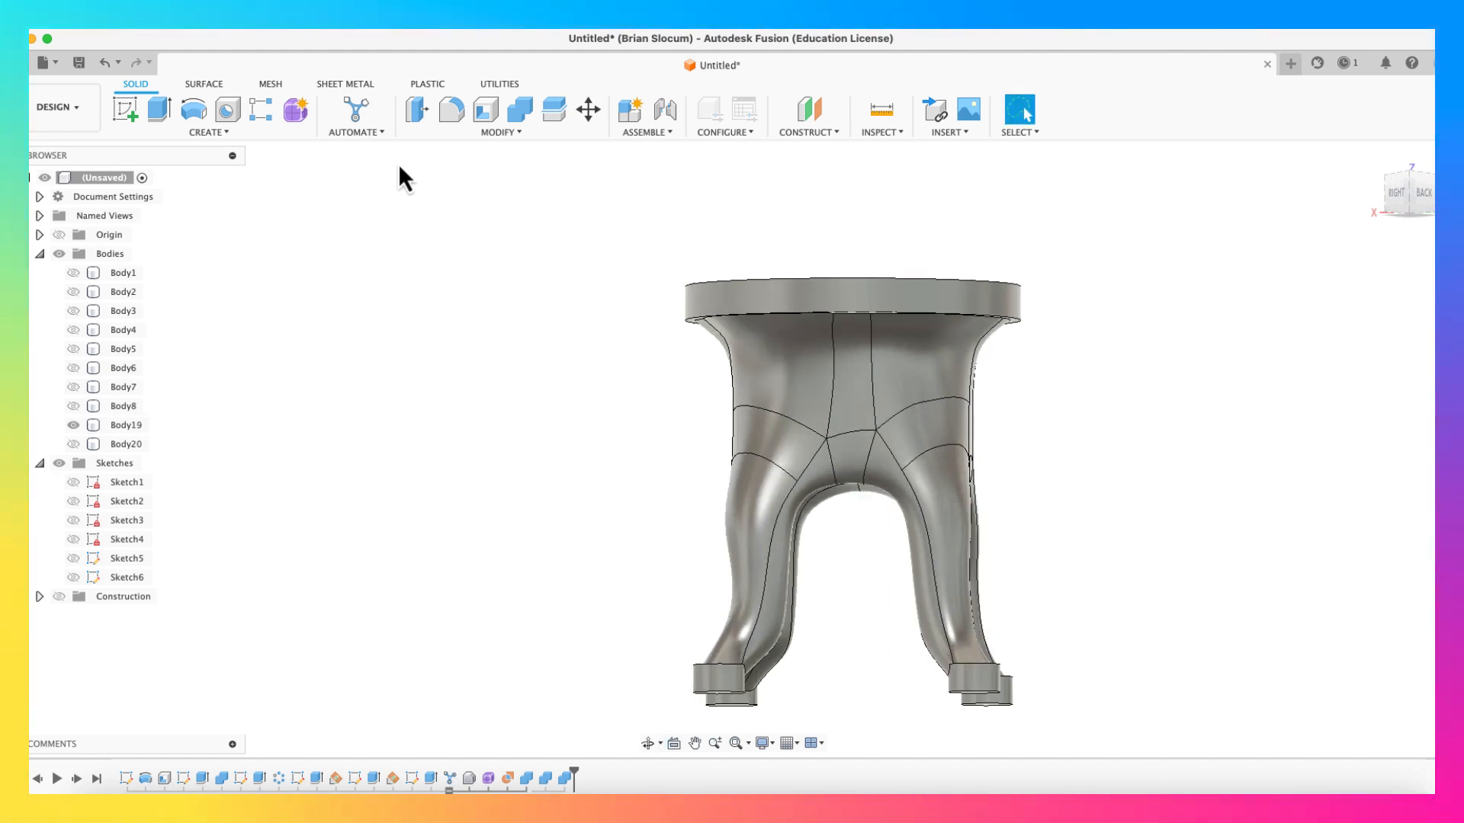
left_click(452, 111)
left_click(742, 282)
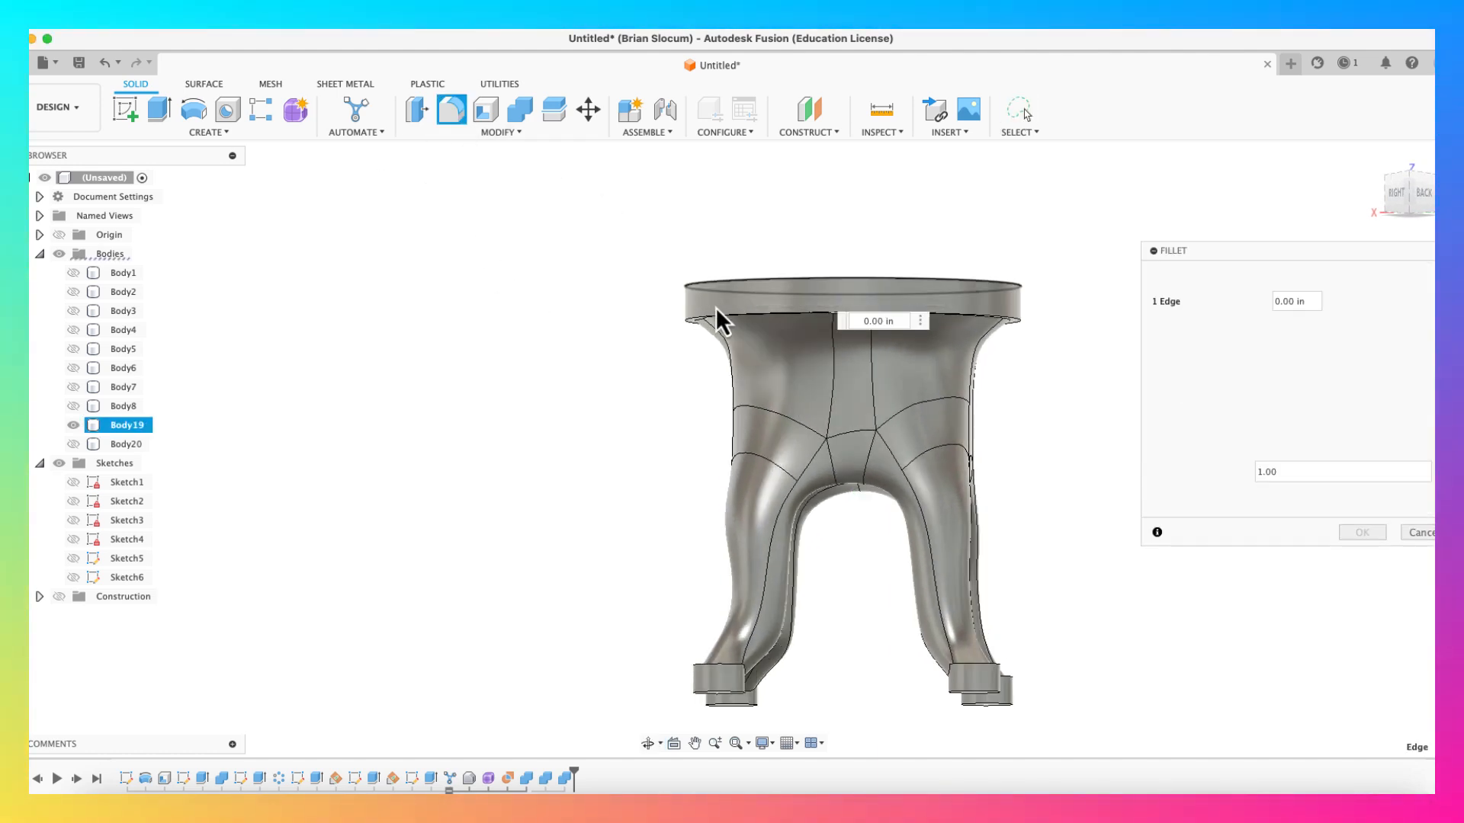
left_click(702, 320)
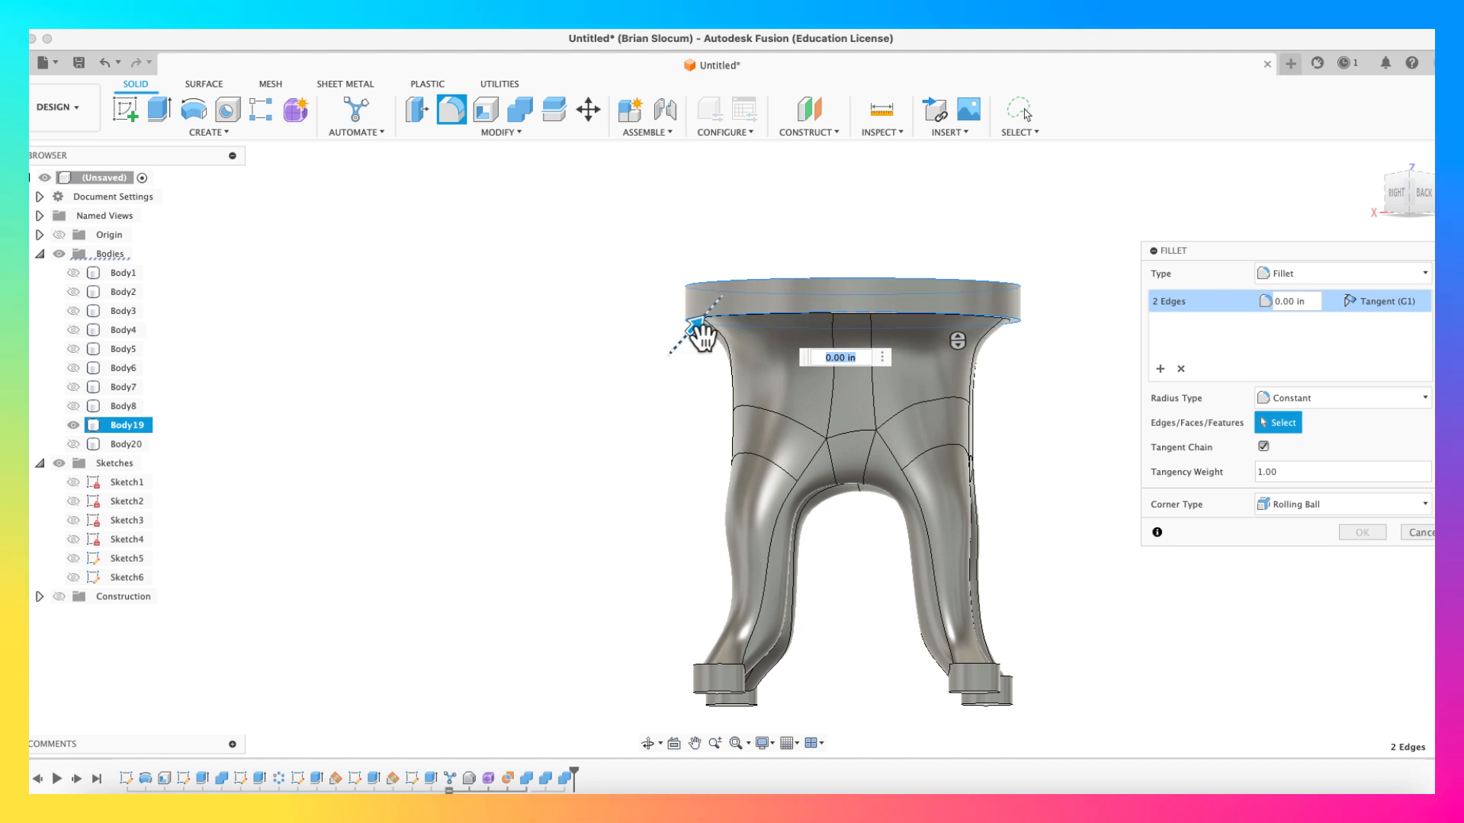
left_click_drag(702, 333, 709, 330)
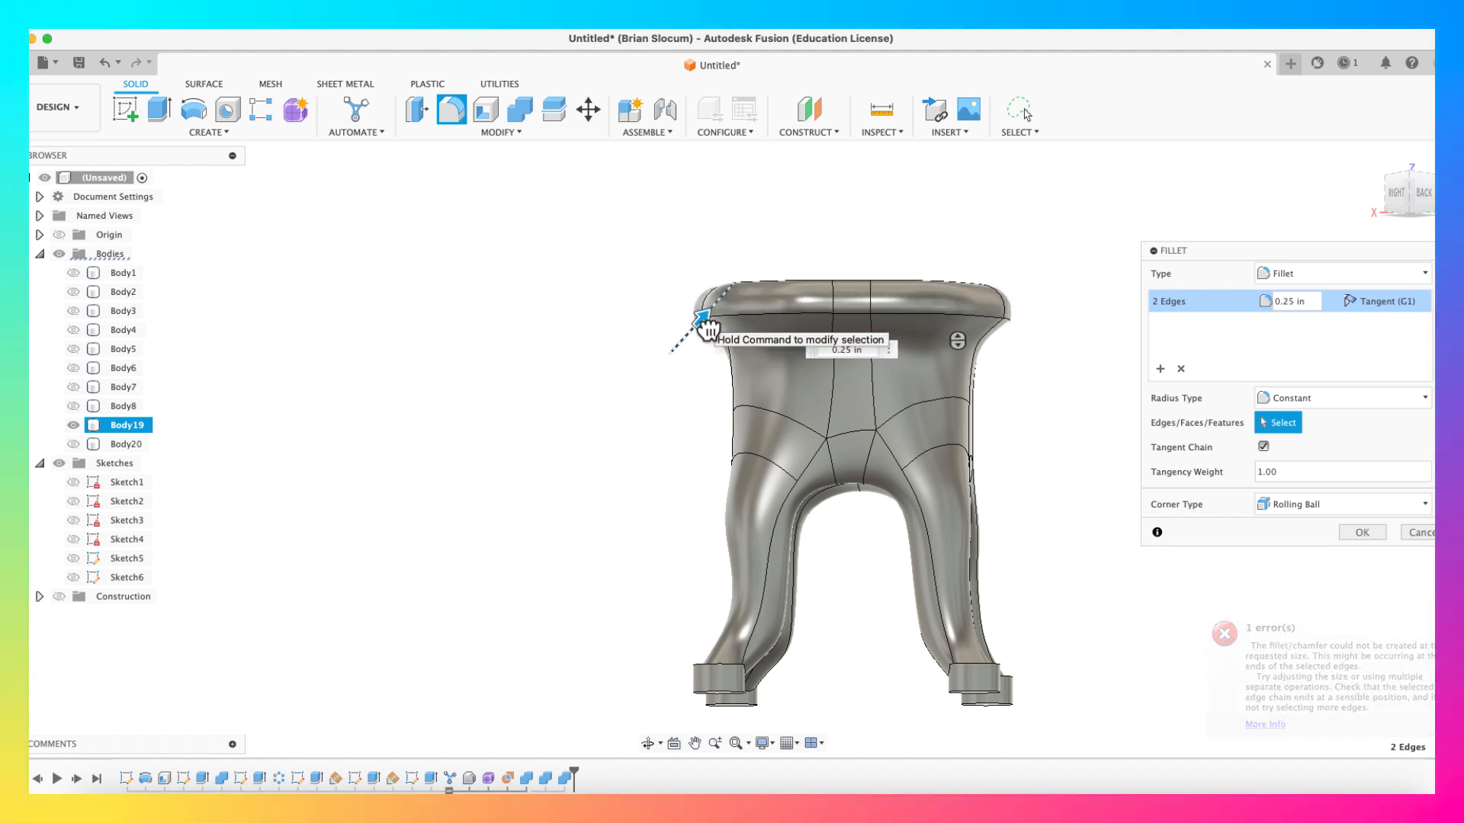
middle_click_drag(621, 443, 680, 479, "shift")
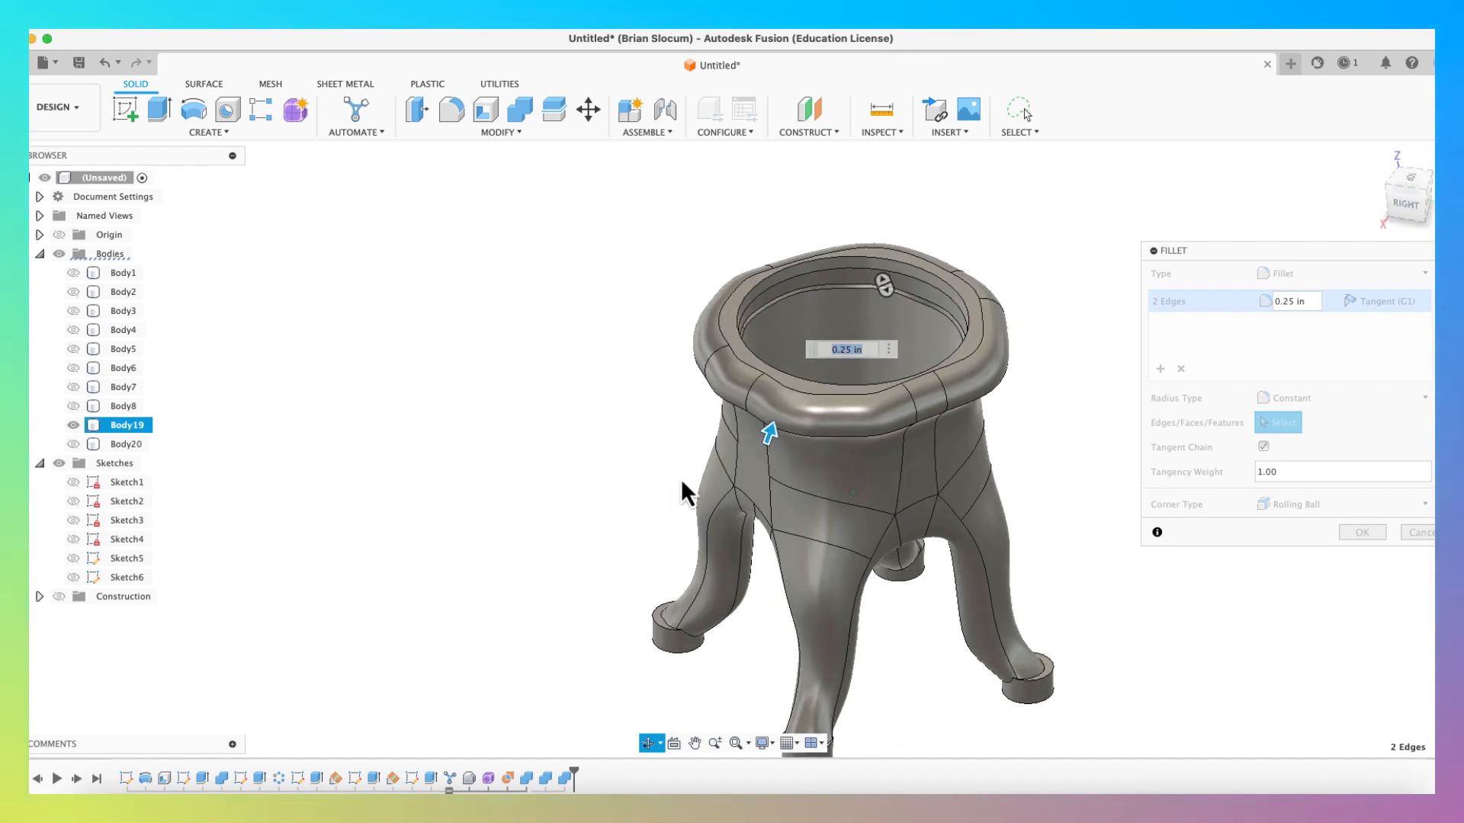
left_click_drag(773, 451, 774, 458)
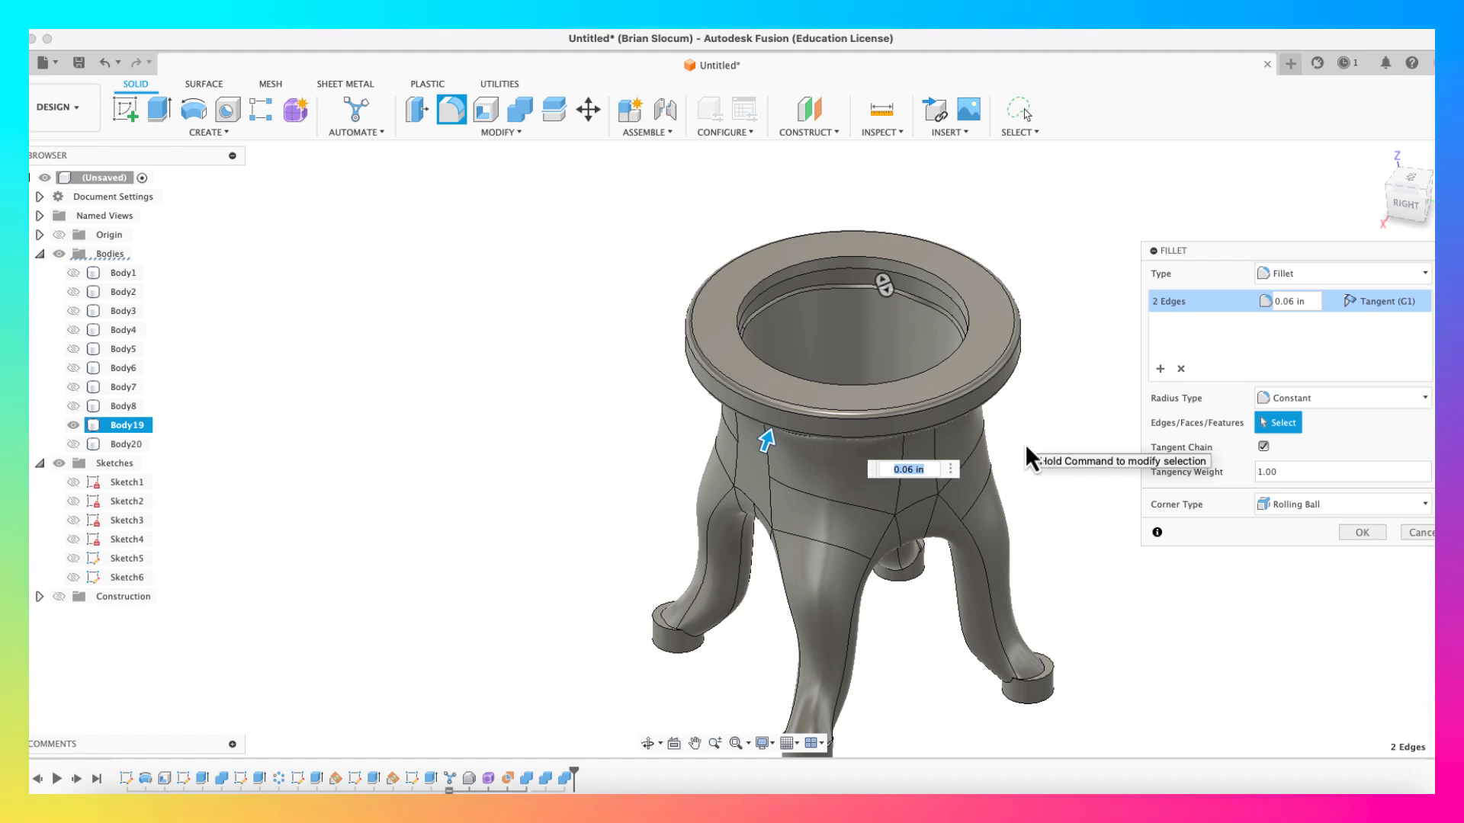
key("Return")
middle_click_drag(1105, 435, 1078, 369, "shift")
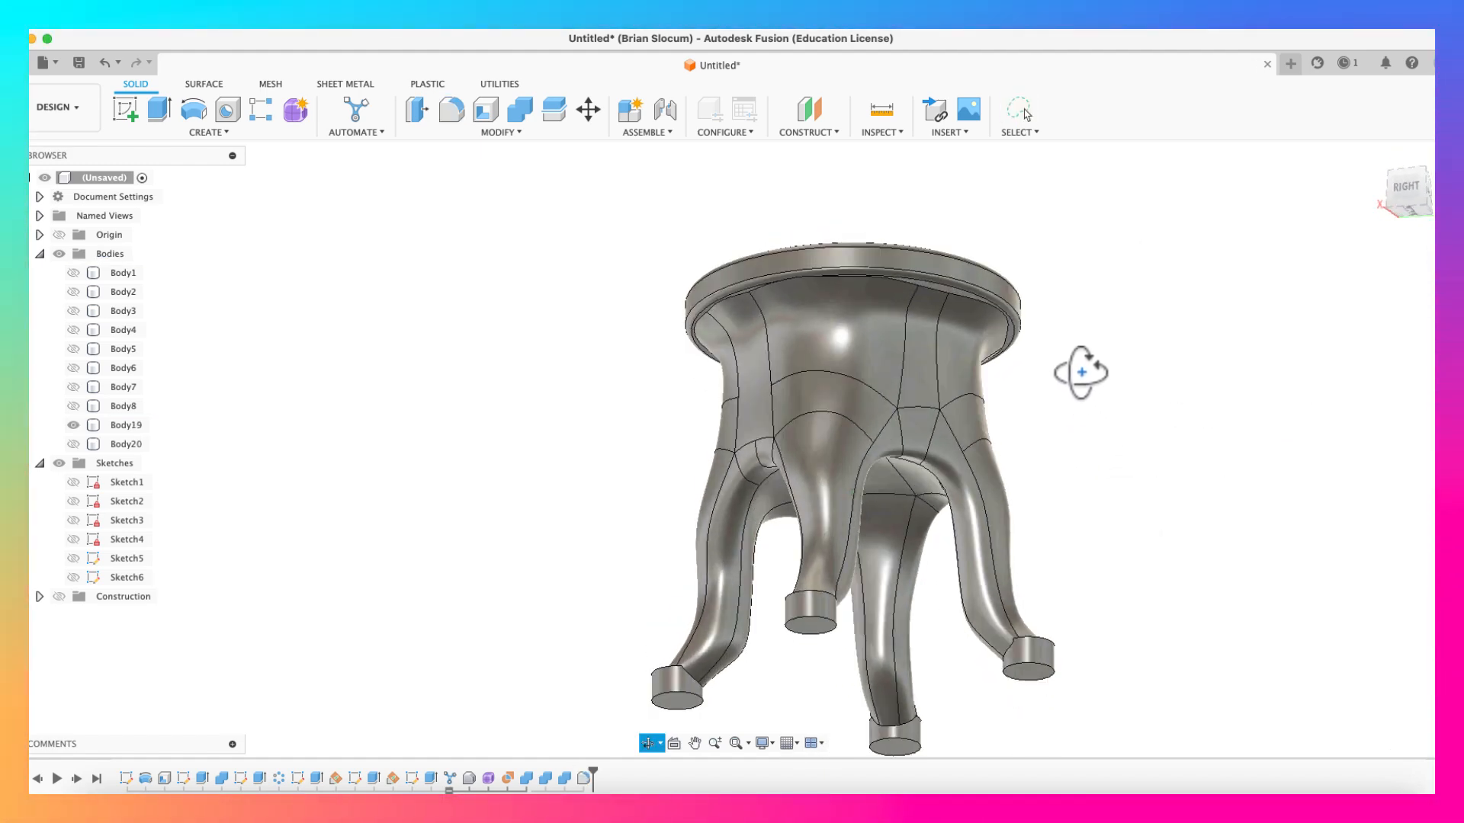
Step: Fillet the bottom outer edges of the stand's four foot discs with a 0.071 in radius
left_click(451, 115)
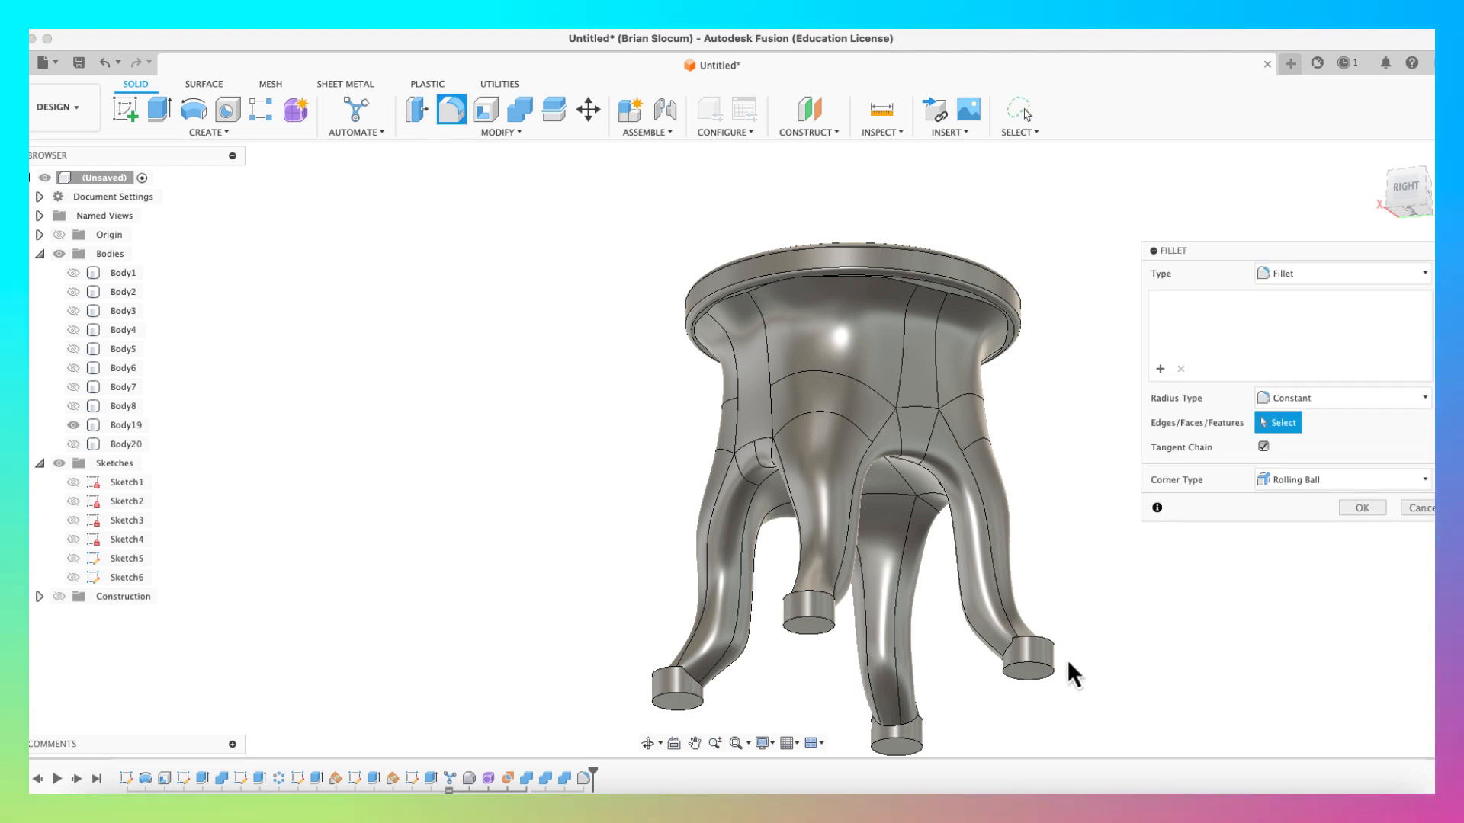
left_click(1056, 674)
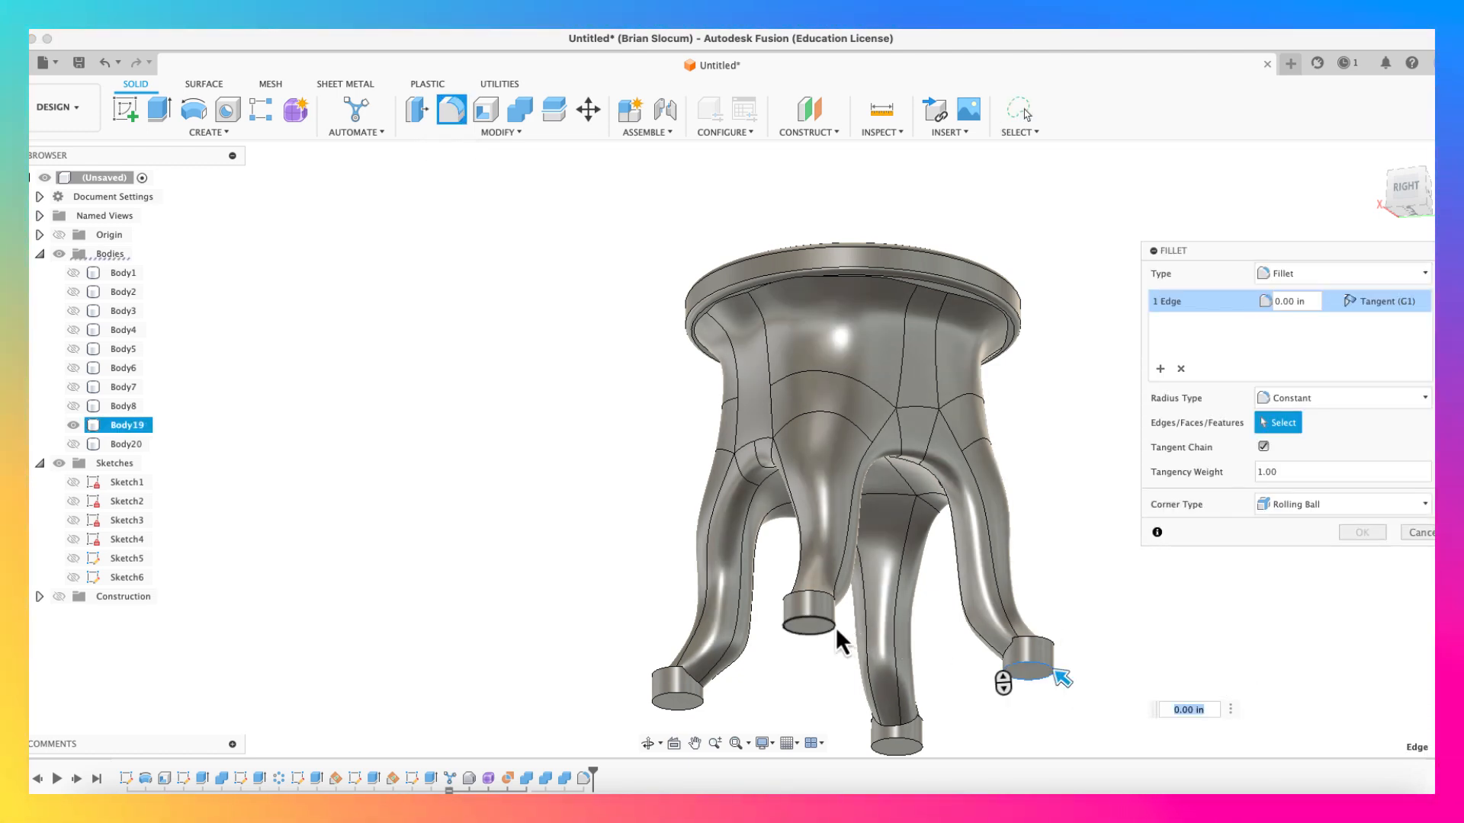
left_click(809, 630)
left_click(915, 745)
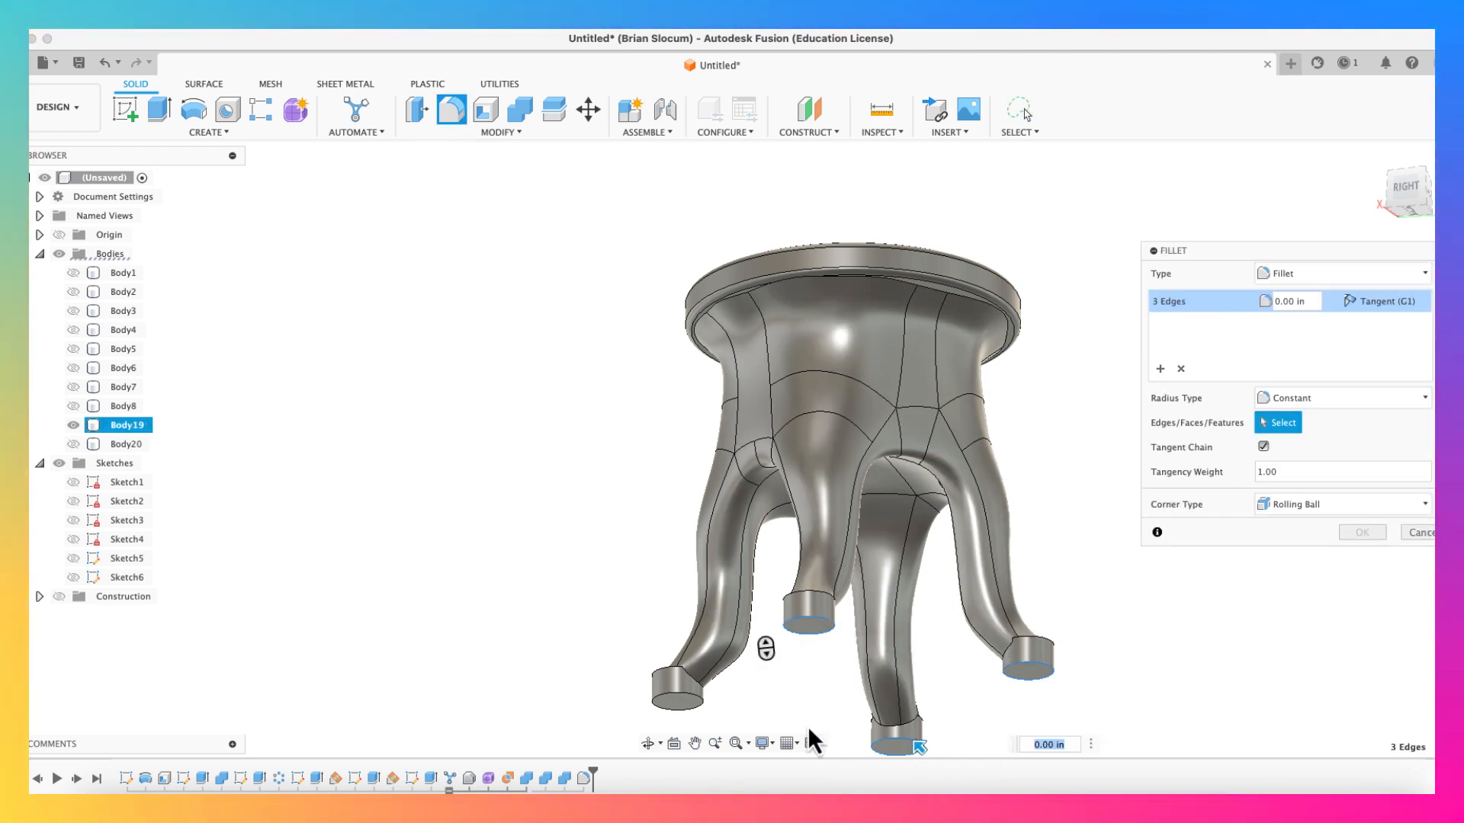
left_click(703, 706)
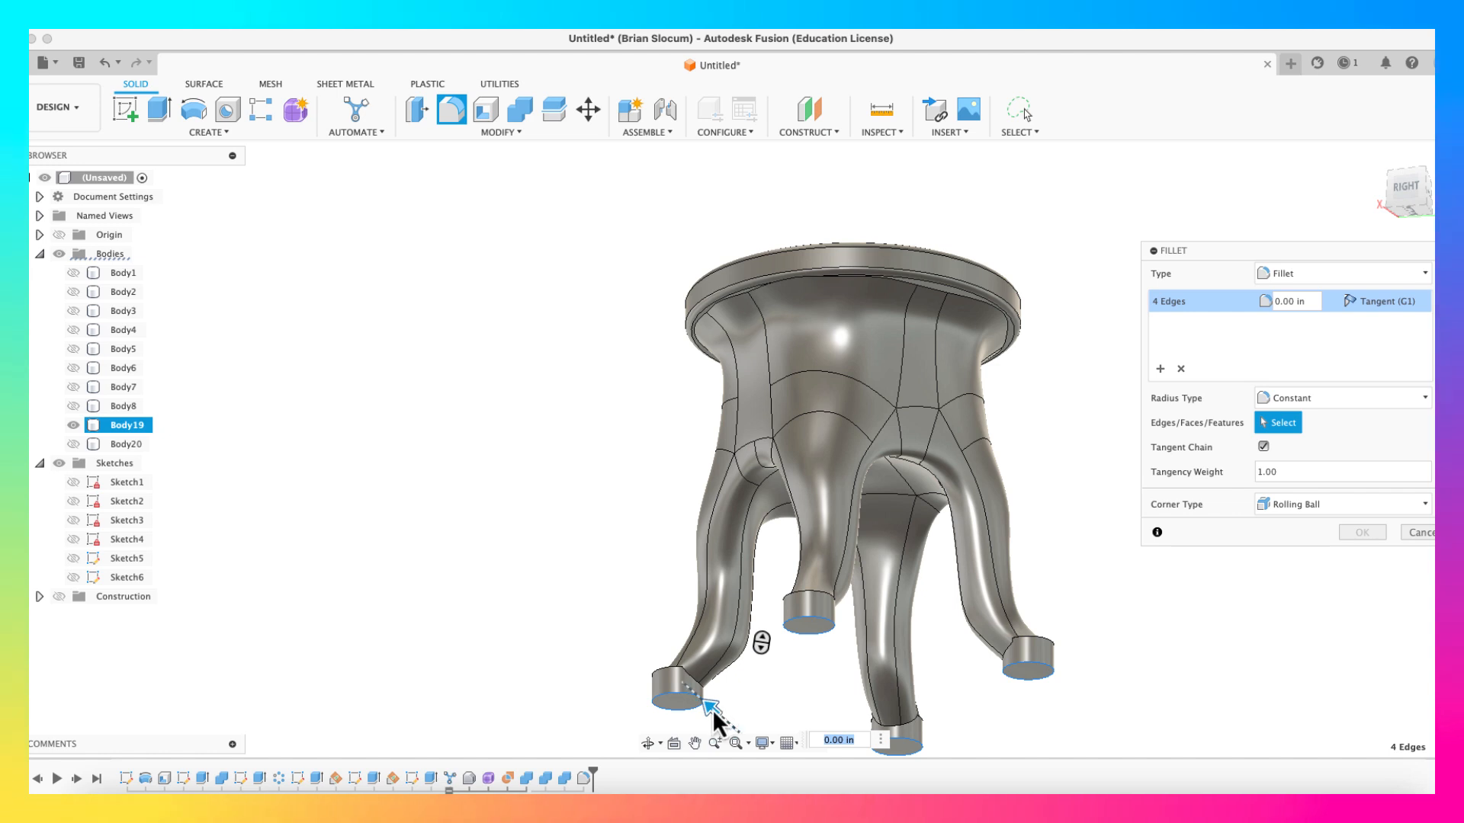
type("0.055")
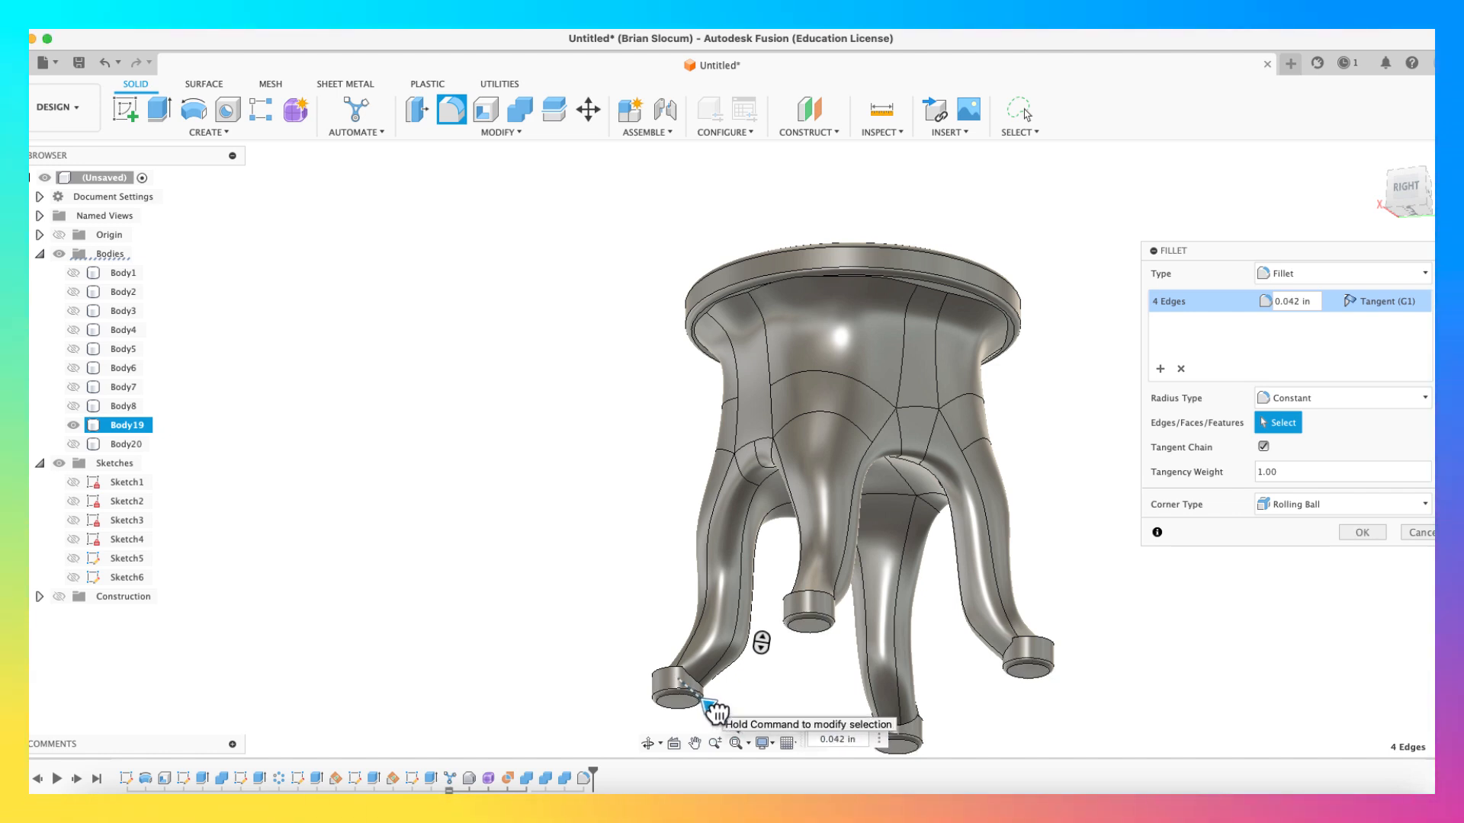
left_click_drag(717, 714, 717, 713)
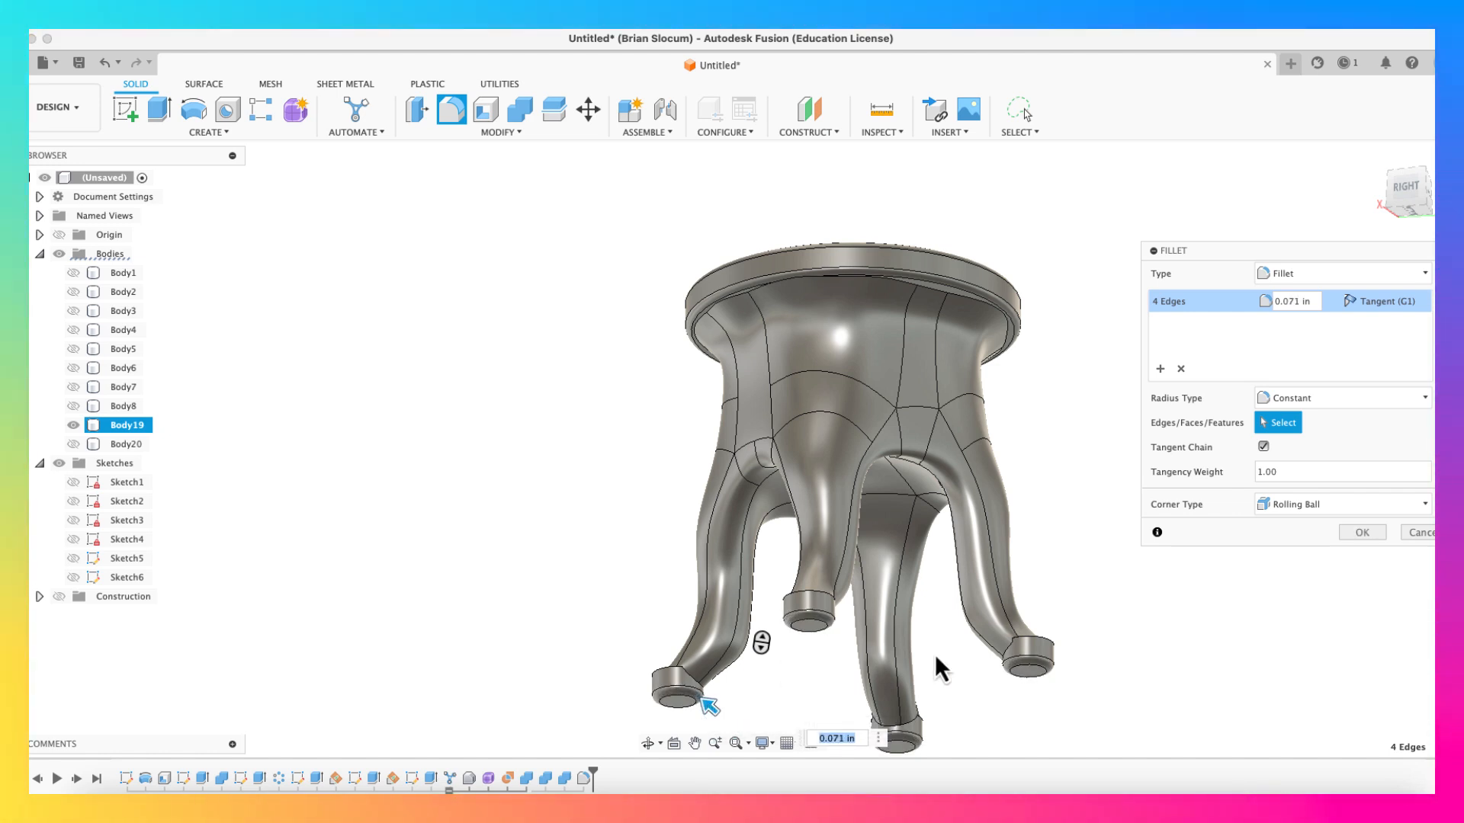
key("Return")
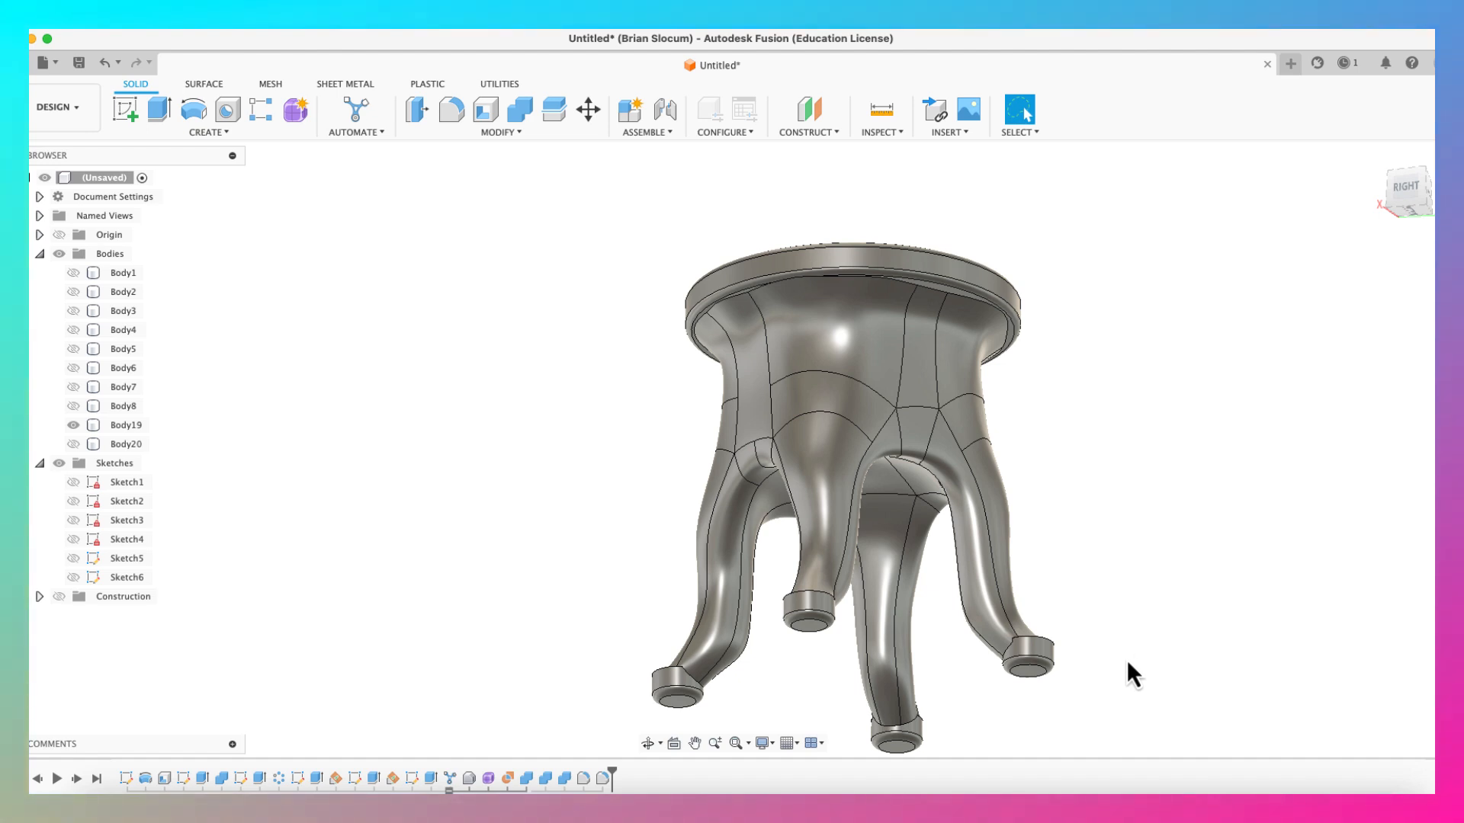
Step: Fillet the upper edges of the stand's four foot discs with a 0.030 in radius
middle_click_drag(1126, 660, 1150, 710, "shift")
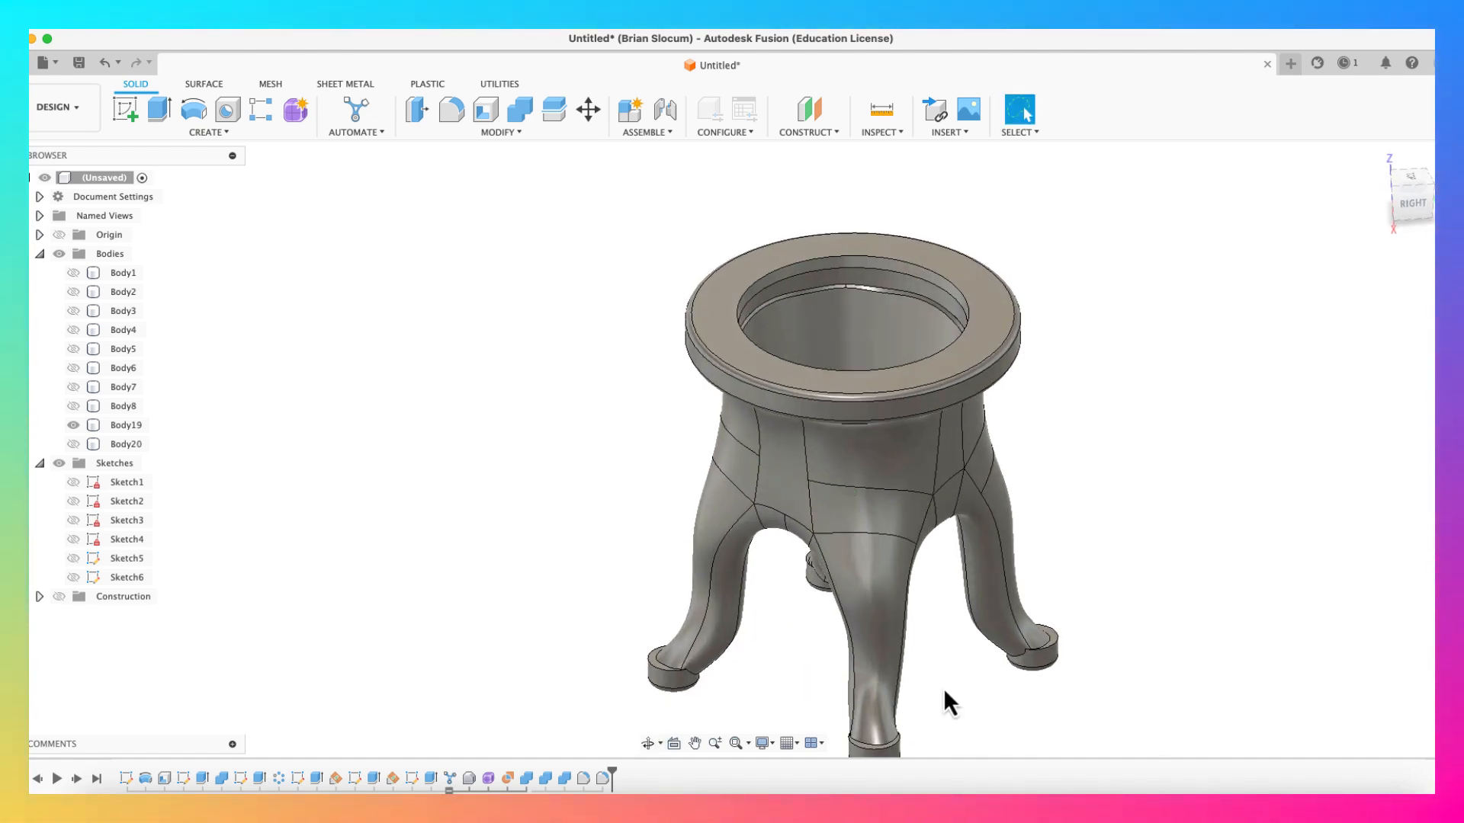
left_click(448, 110)
left_click(663, 675)
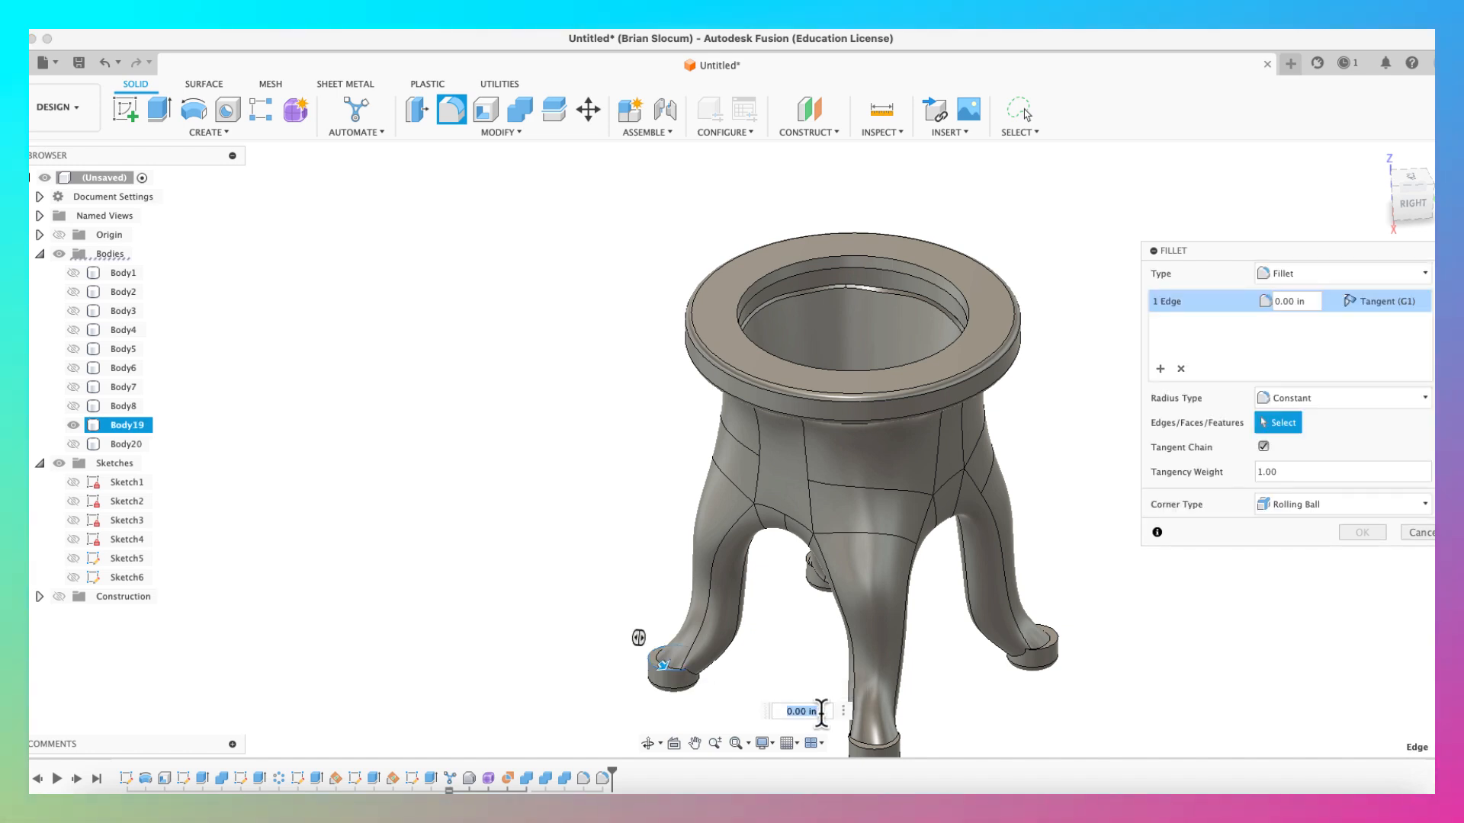
left_click(876, 751)
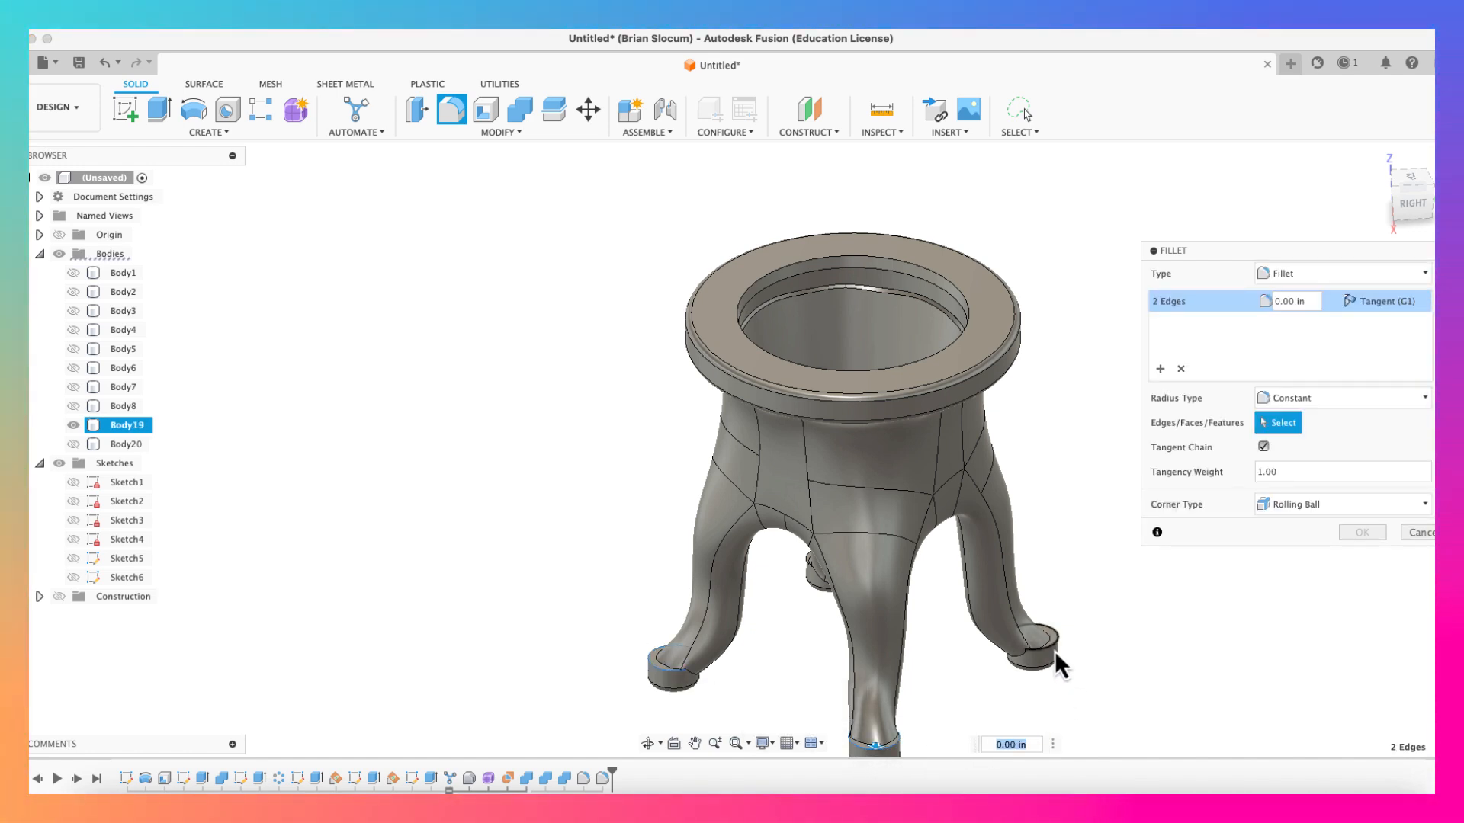
left_click(1055, 648)
mouse_move(1128, 674)
middle_mouse_down("shift")
mouse_move(1047, 701)
mouse_move(1012, 688)
middle_mouse_up("shift")
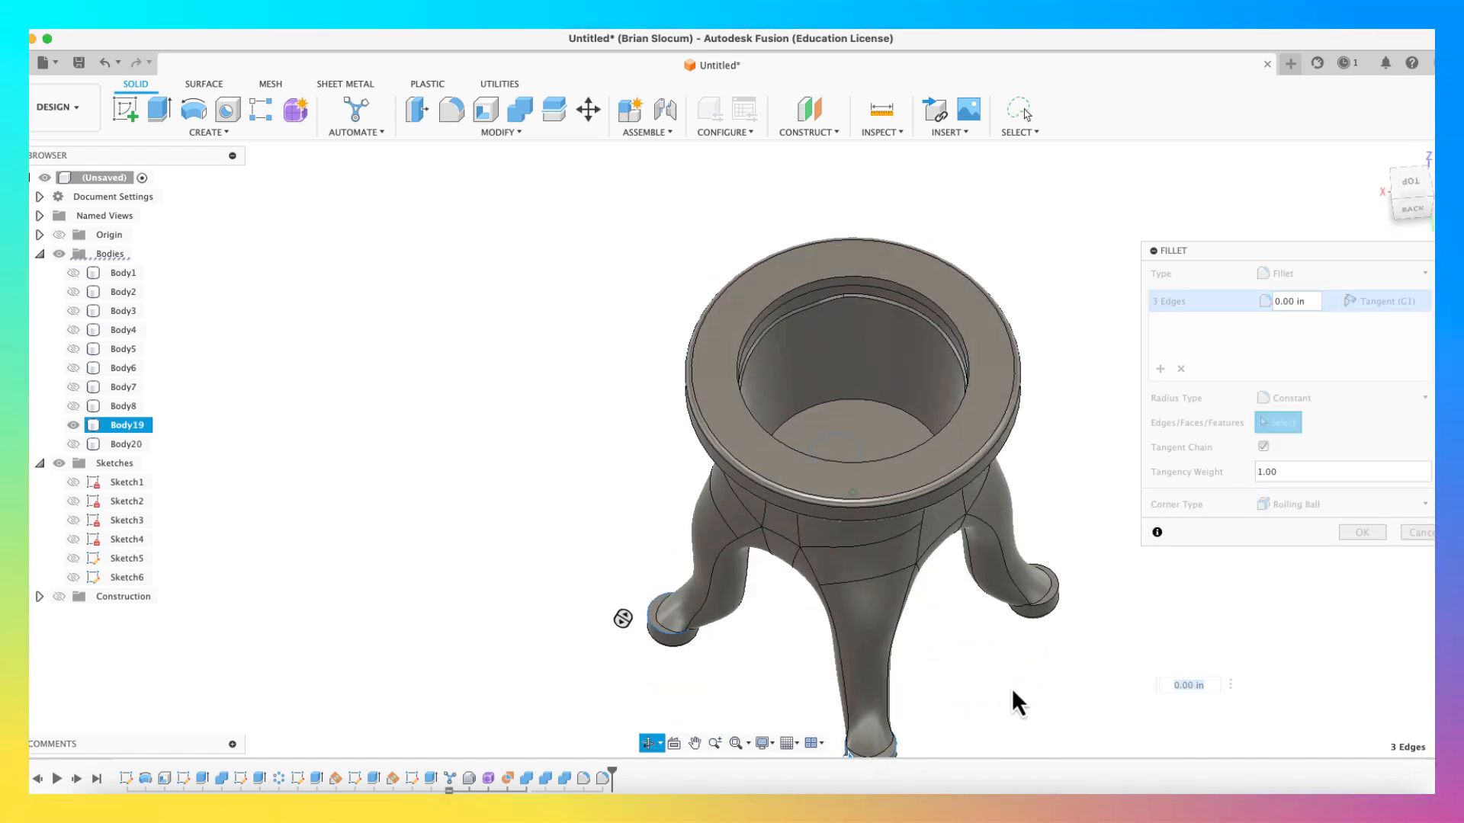
left_click(1059, 605)
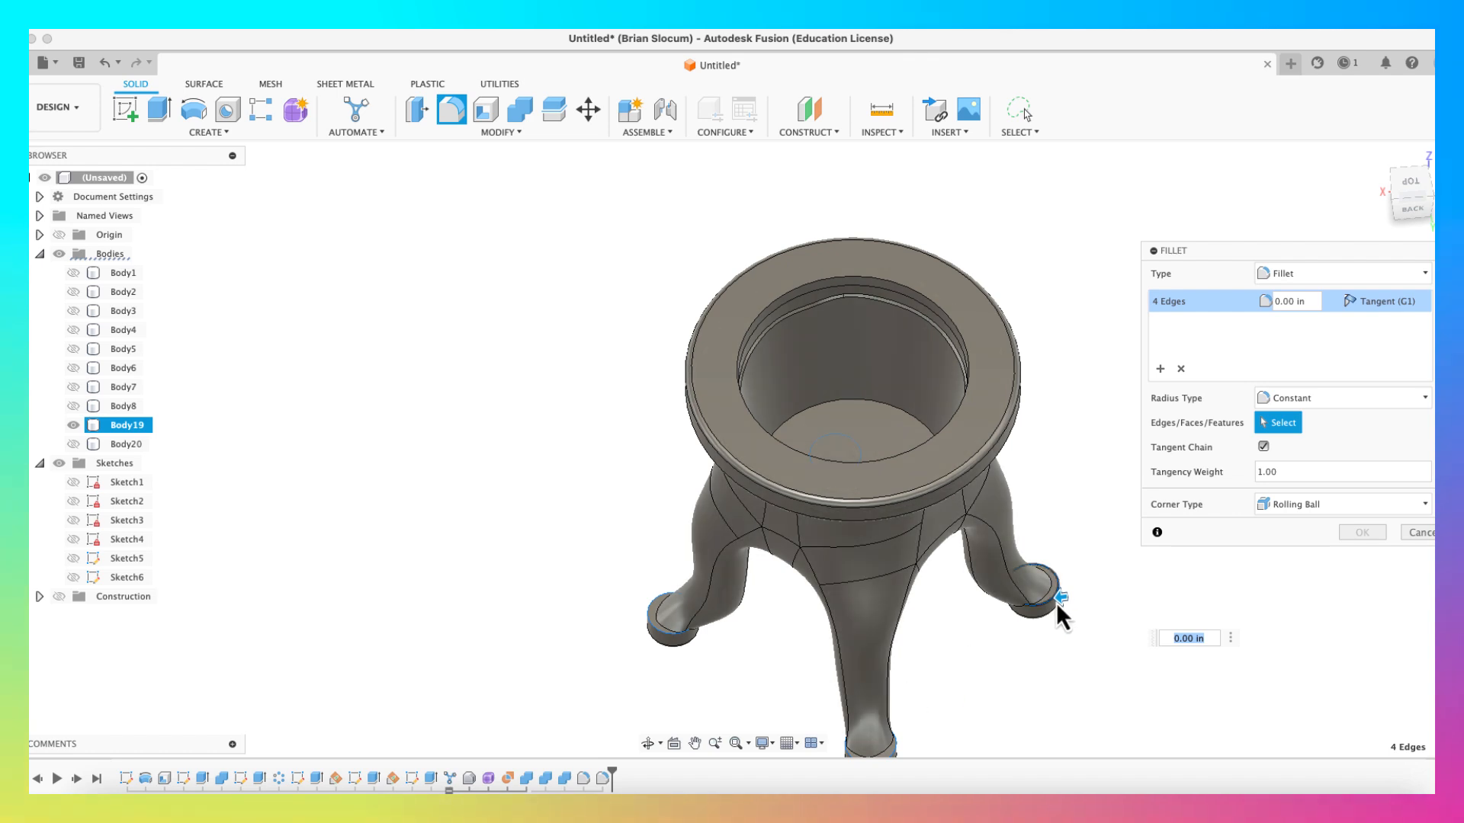
left_click_drag(1064, 607, 1073, 612)
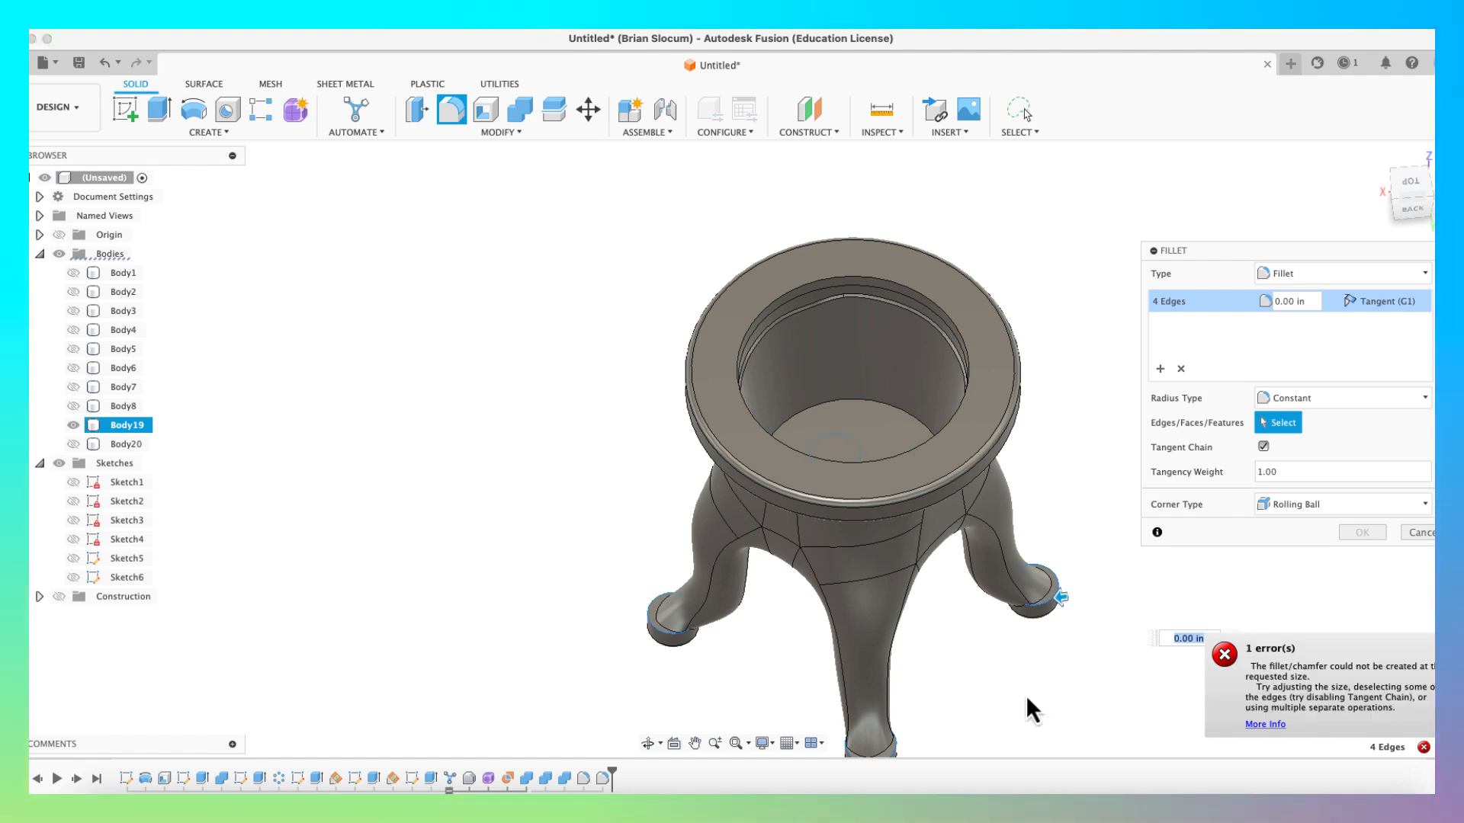
scroll(1027, 693, "down", 2)
left_click(1185, 638)
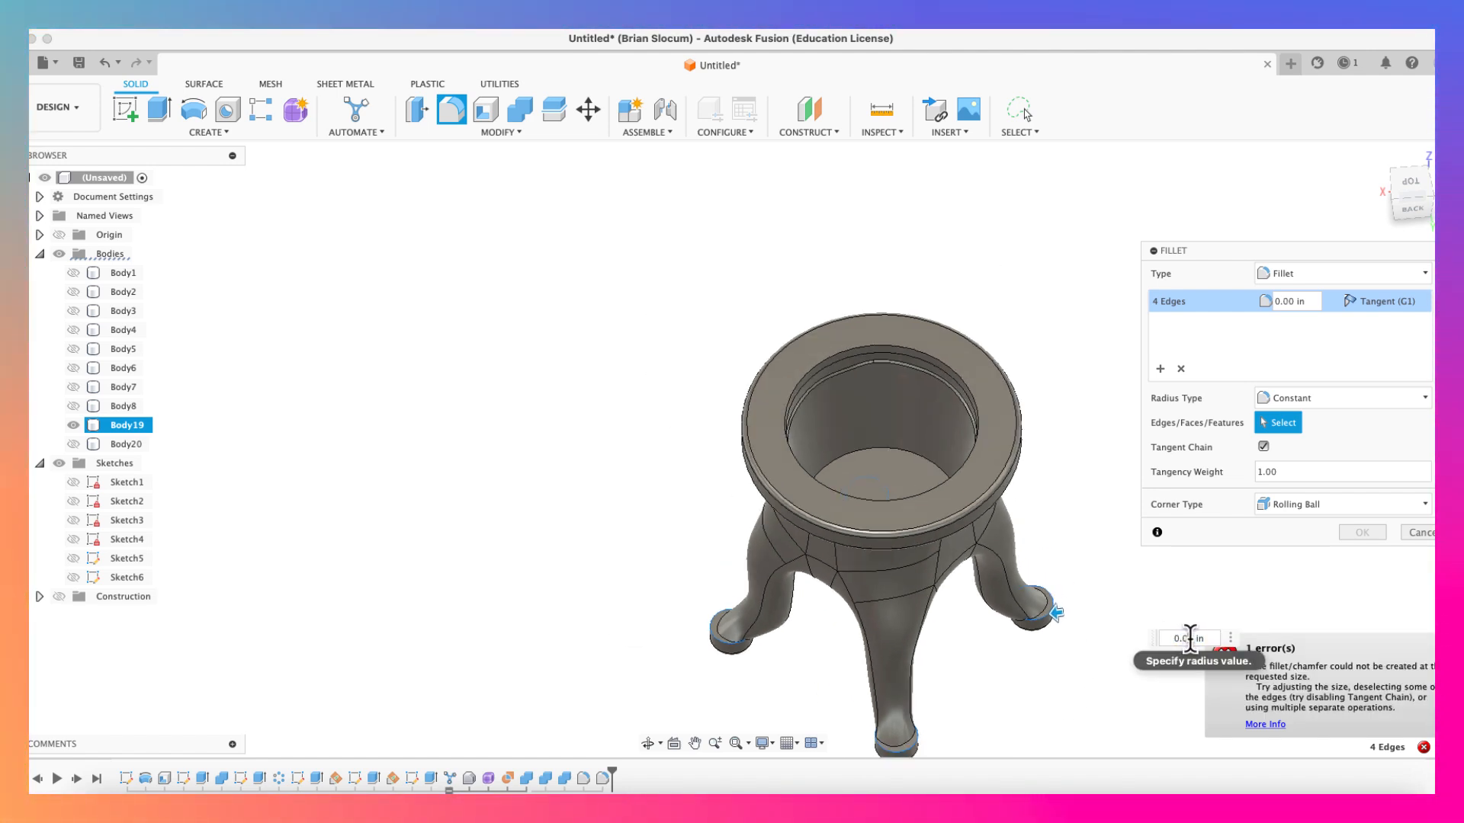
key("Return")
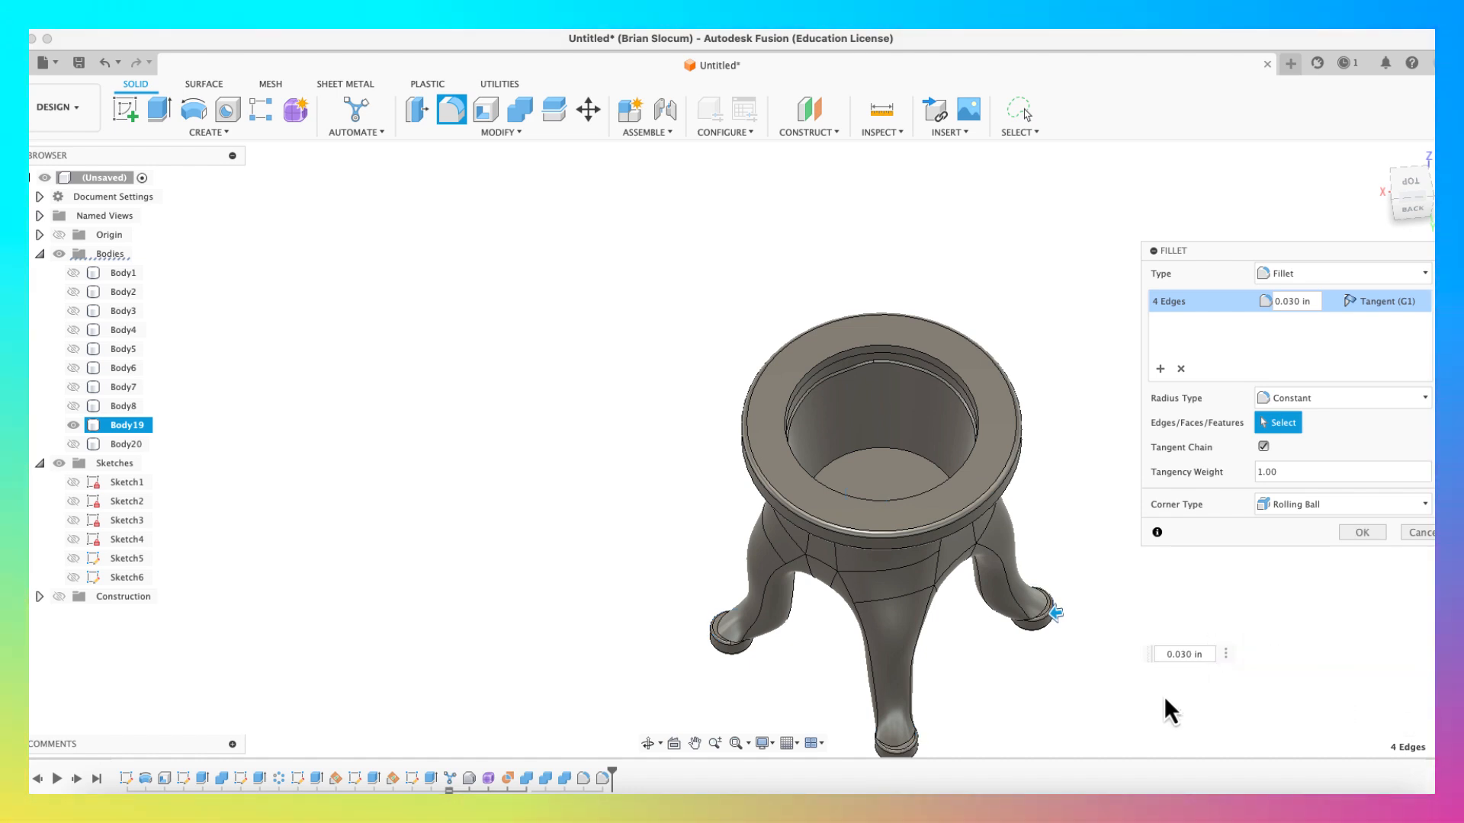
key("Return")
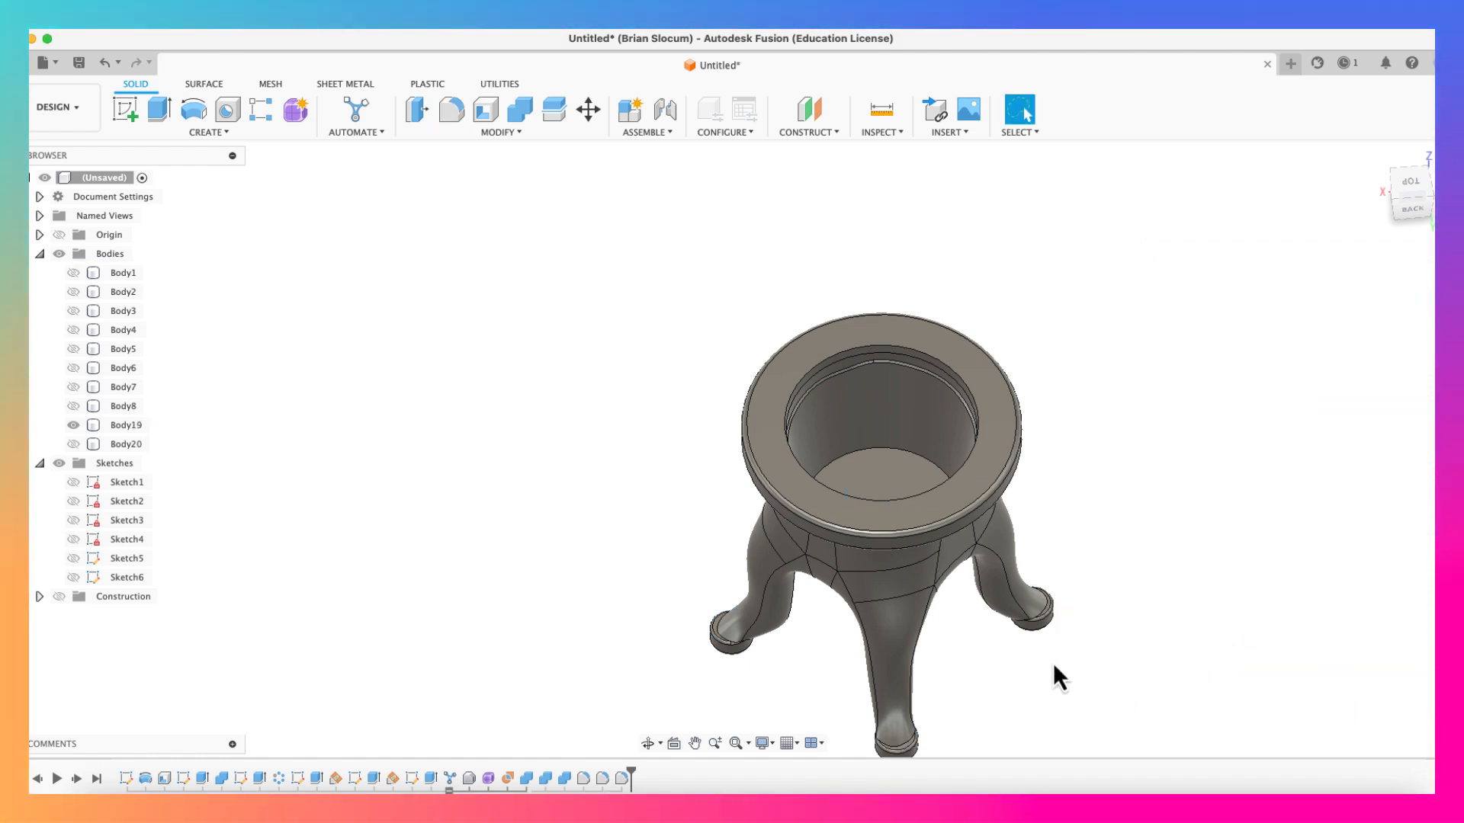
scroll(1035, 648, "up", 6)
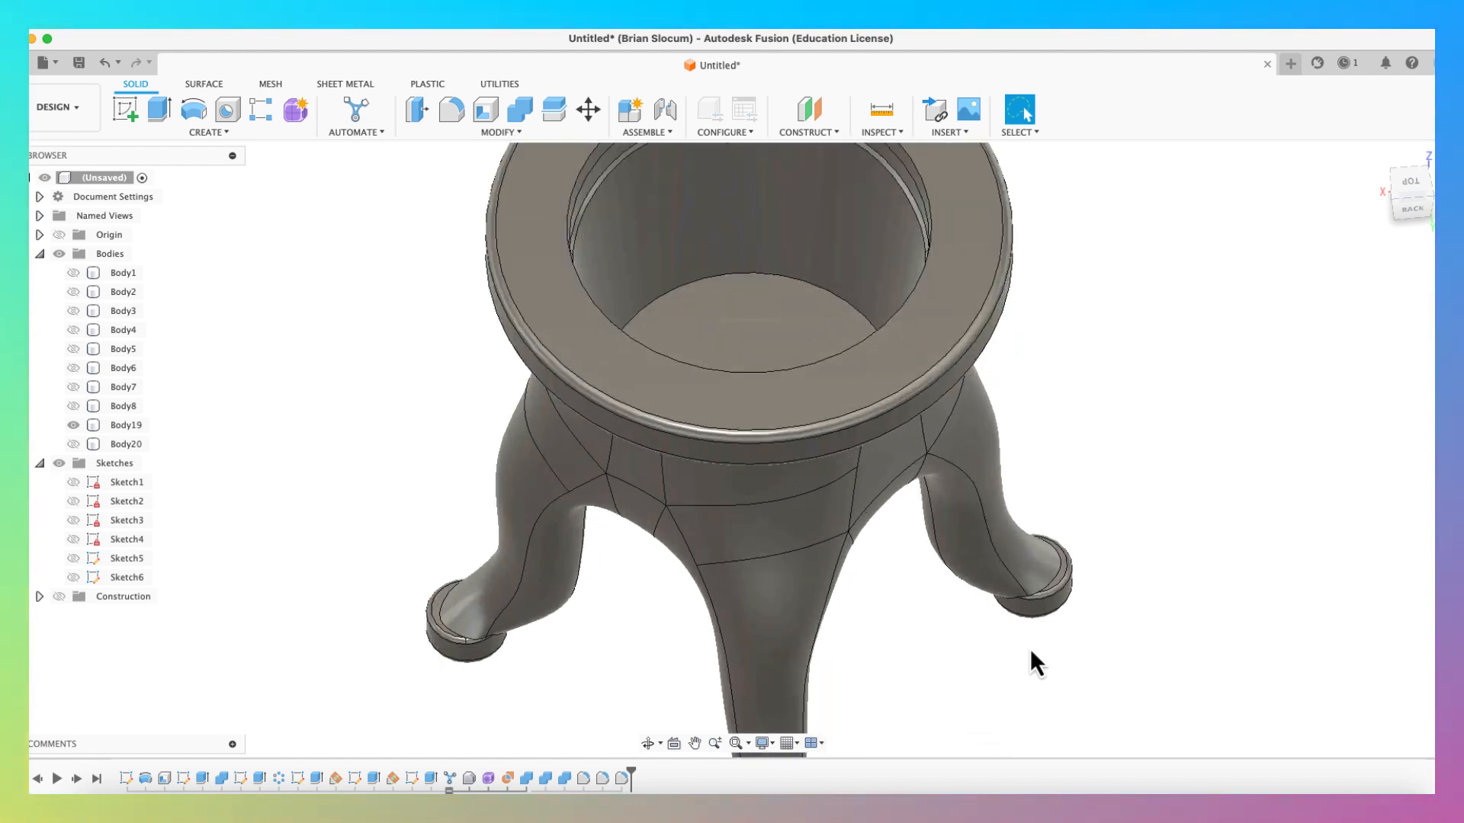
middle_click_drag(919, 674, 861, 636, "shift")
scroll(848, 600, "down", 10)
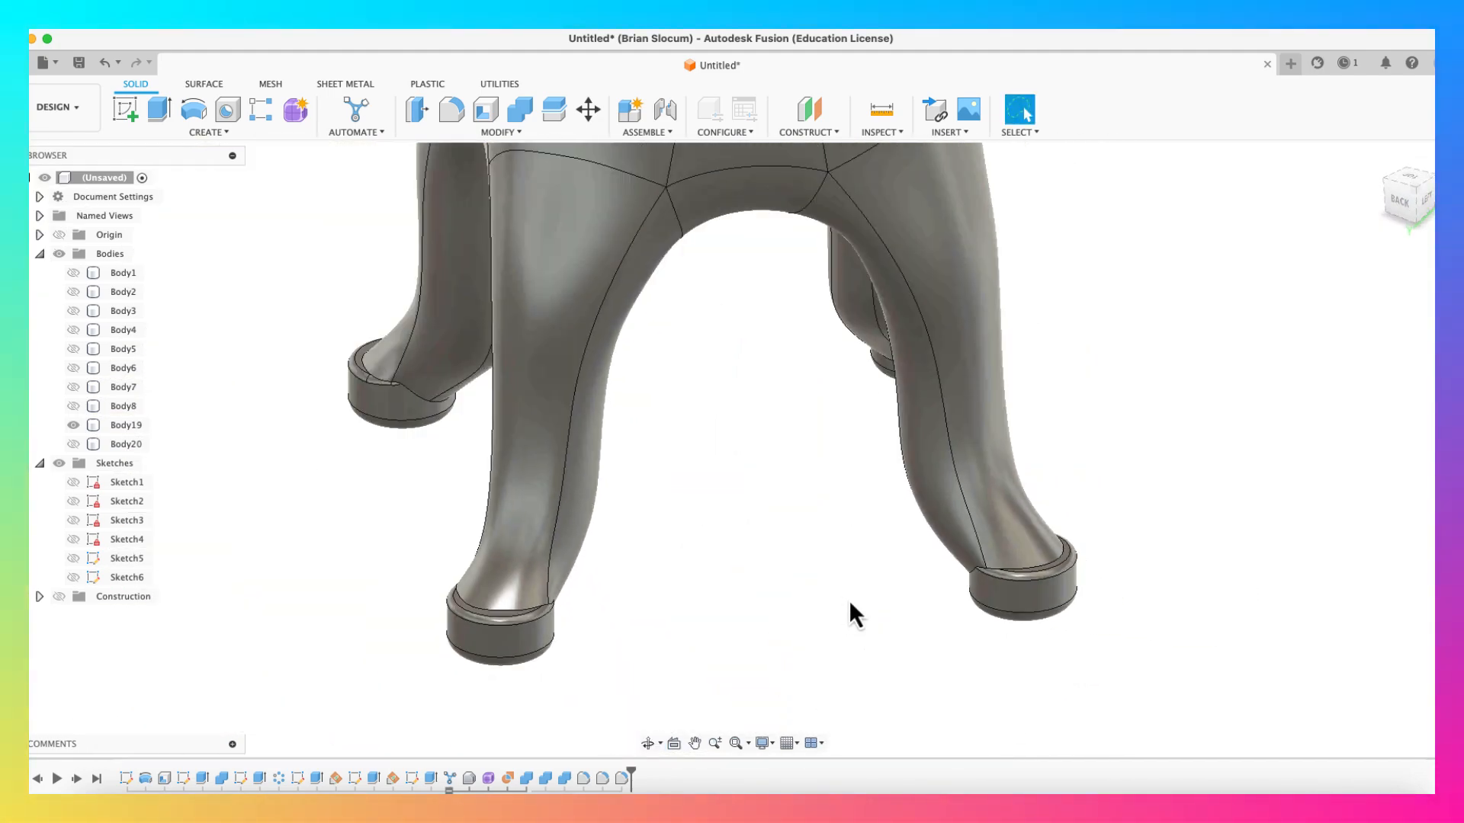
middle_click_drag(973, 568, 833, 532, "shift")
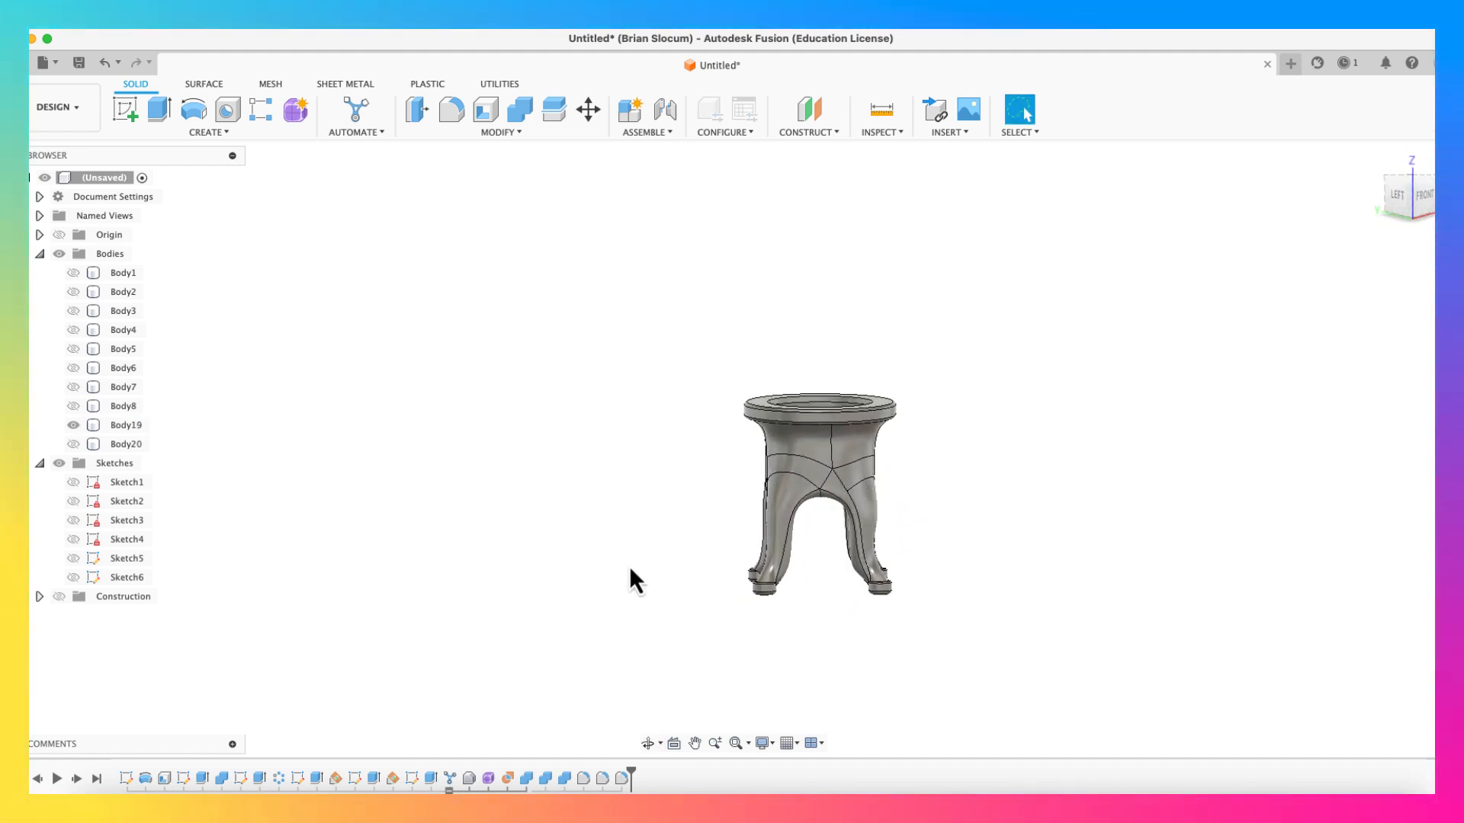
Step: Open the stand's form feature for editing, try pulling a body vertex outward with Edit Form, and leave the form without keeping the change
right_click(489, 785)
left_click(526, 645)
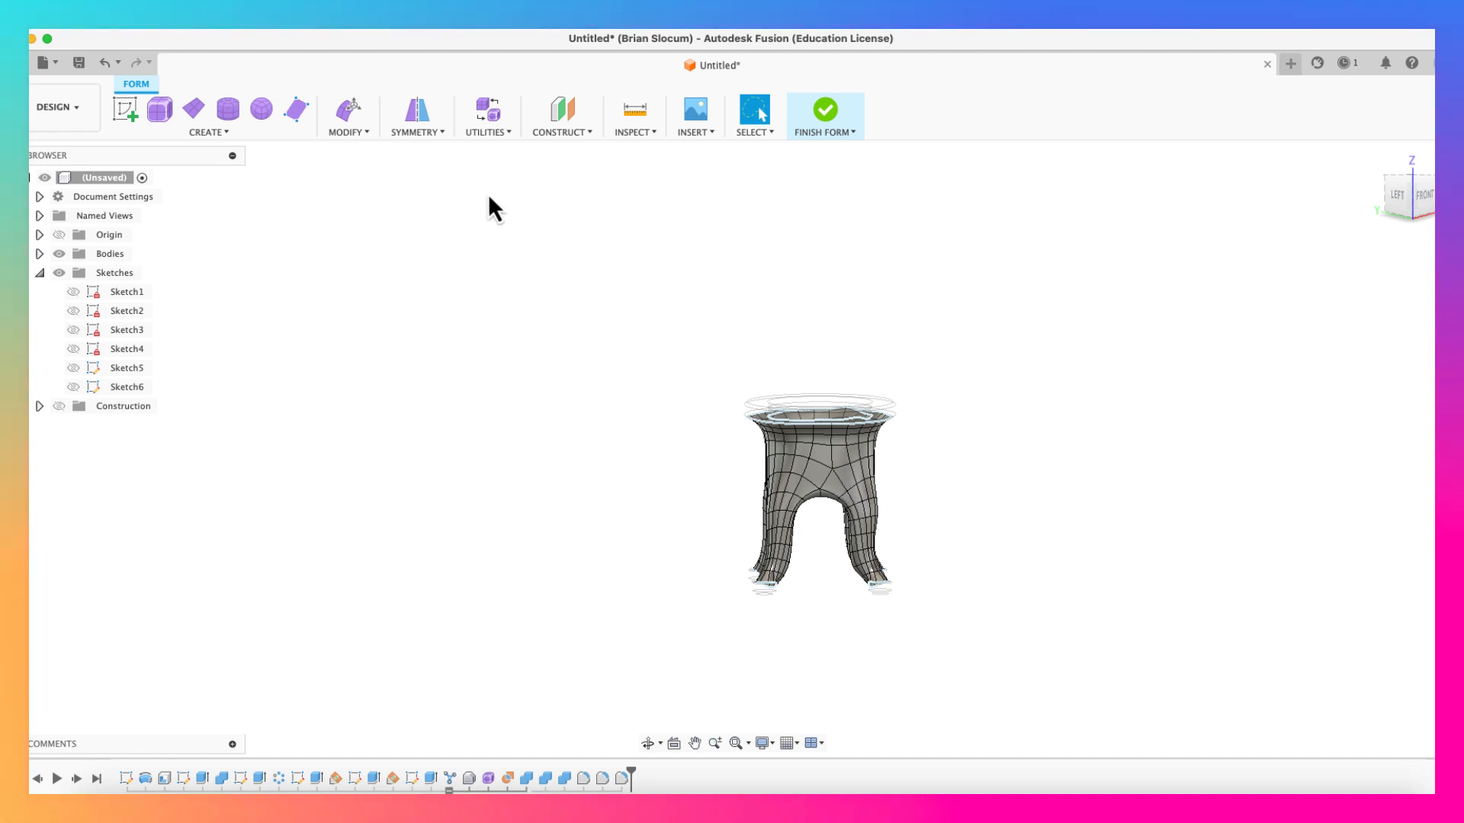
left_click(833, 471)
left_click_drag(864, 470, 1052, 541)
middle_click_drag(1052, 541, 1063, 568, "shift")
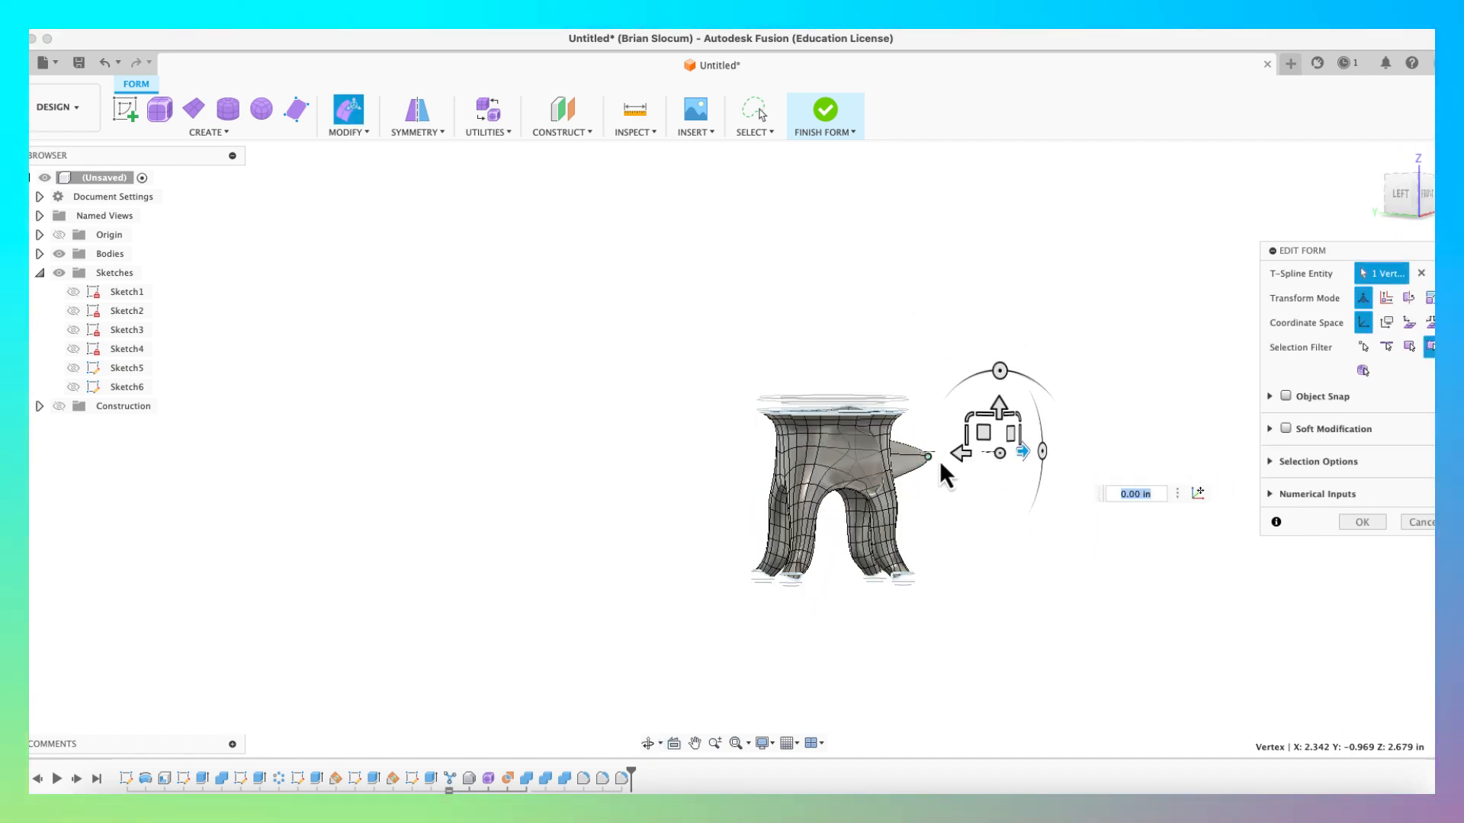
double_click(773, 472)
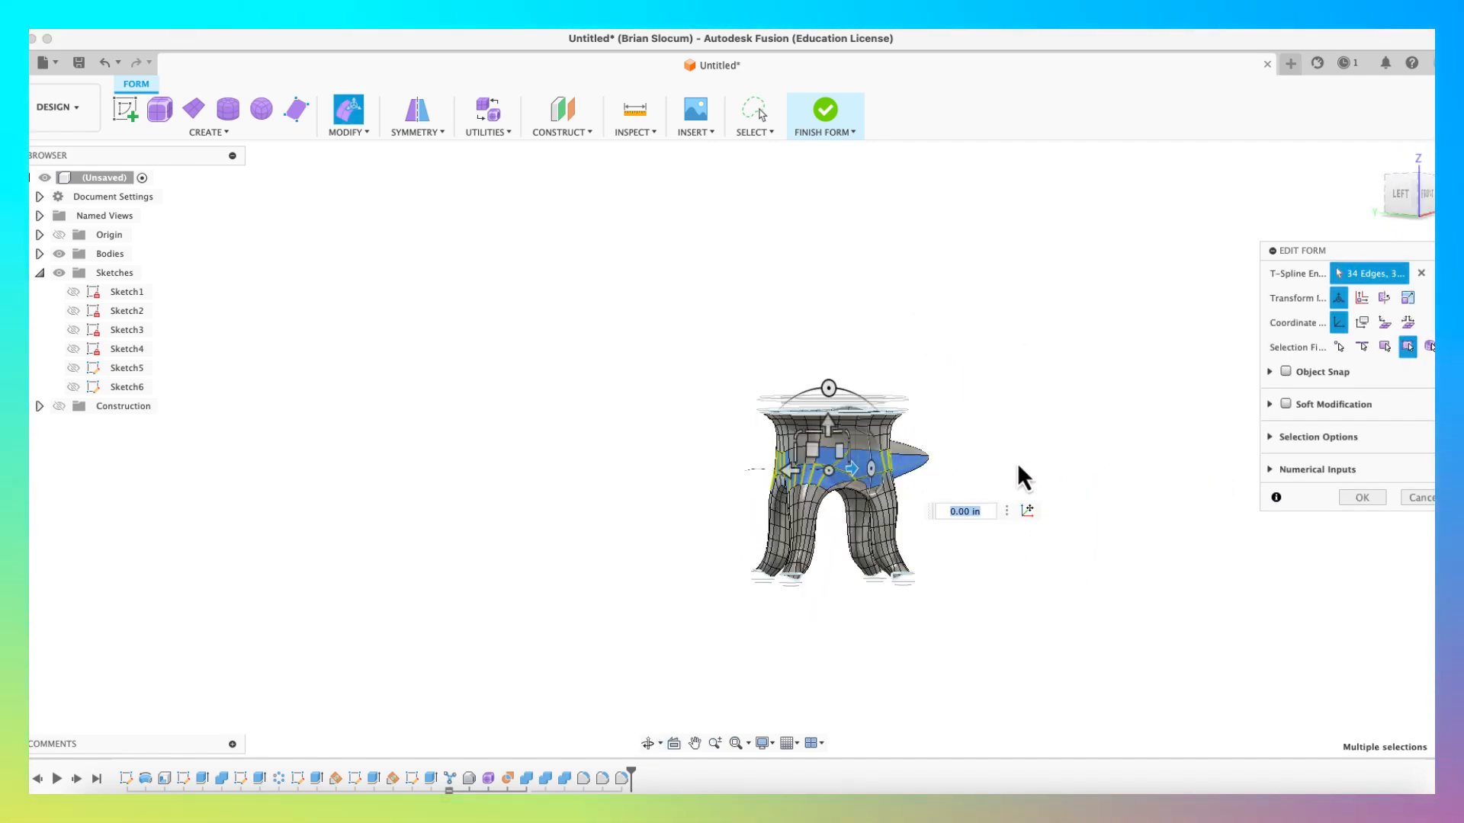
left_click(945, 398)
middle_click_drag(1039, 507, 915, 532, "shift")
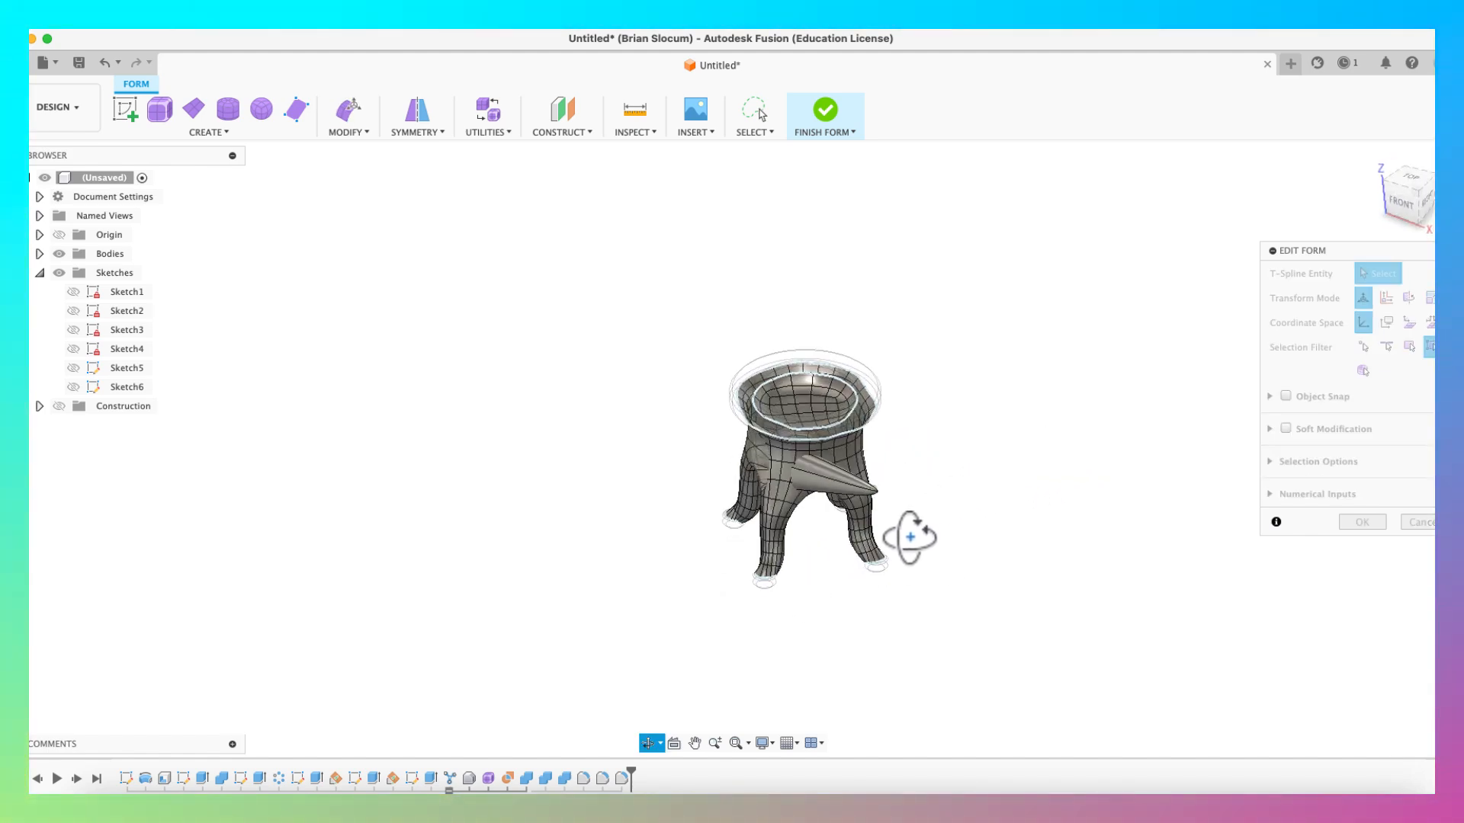
left_click(1420, 522)
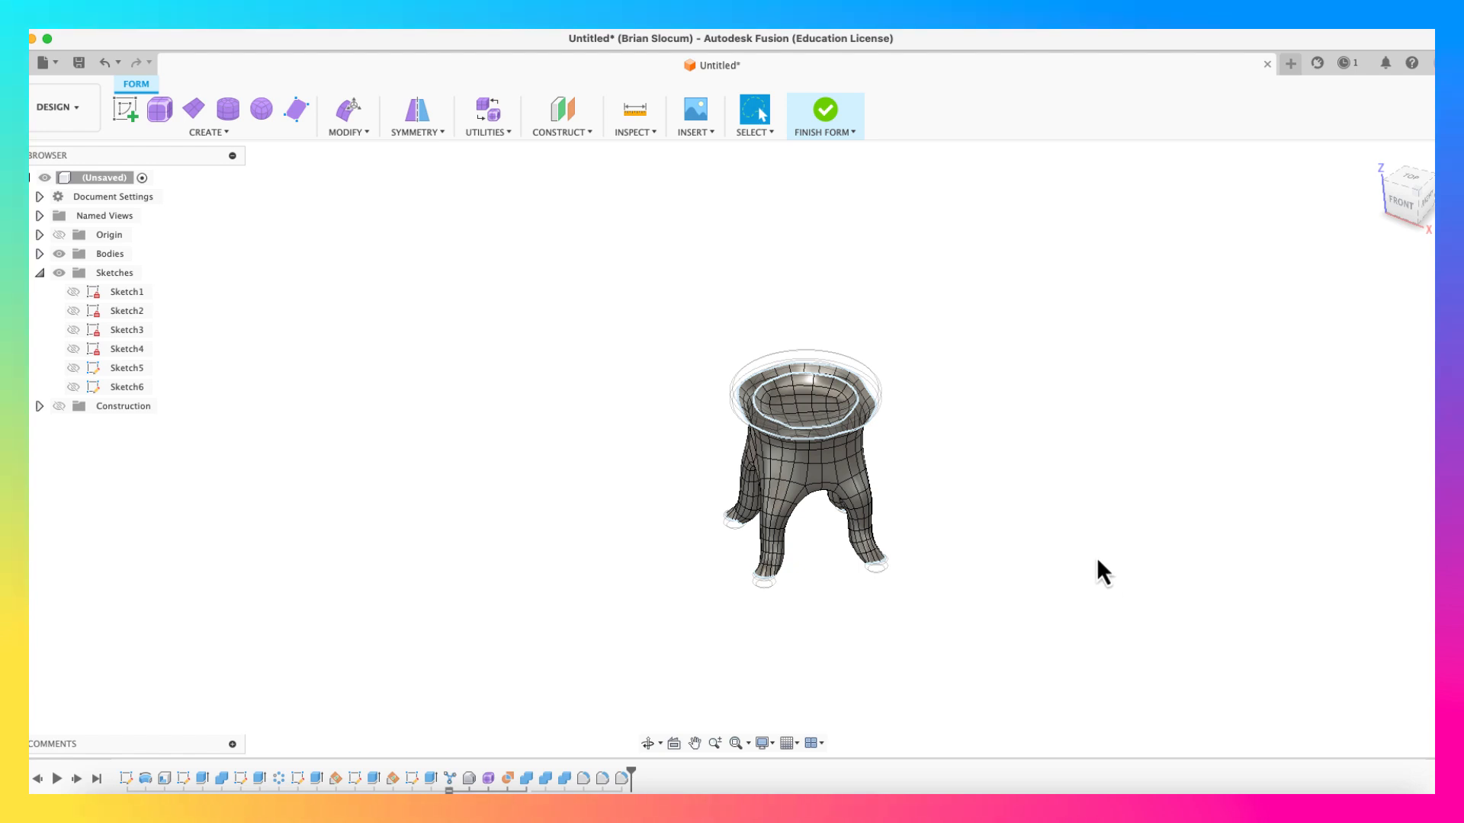
left_click(826, 115)
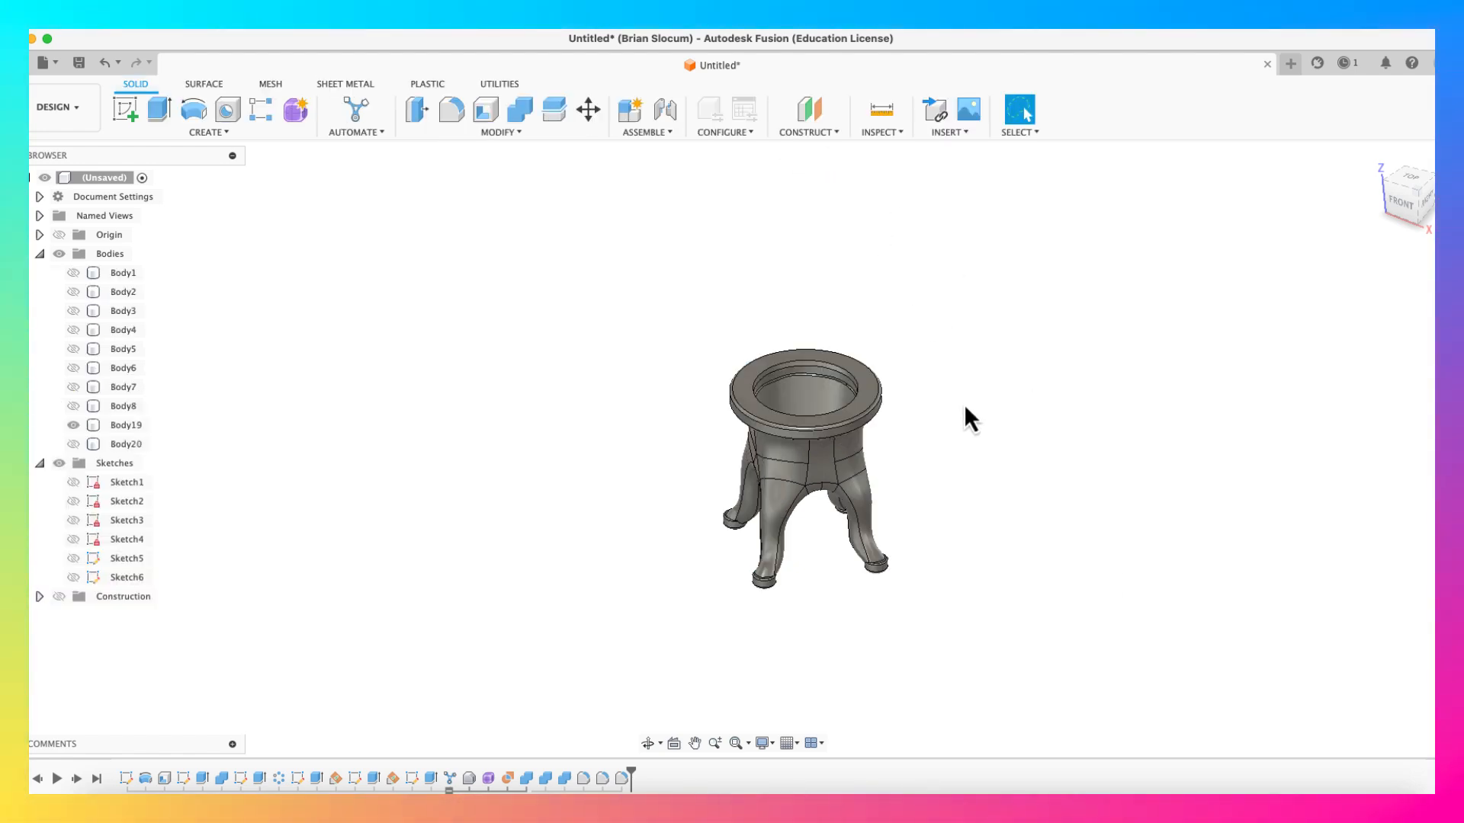
Step: Save the design as "Baby Plant Stand" in the owner's personal projects location
middle_click_drag(951, 447, 946, 487, "shift")
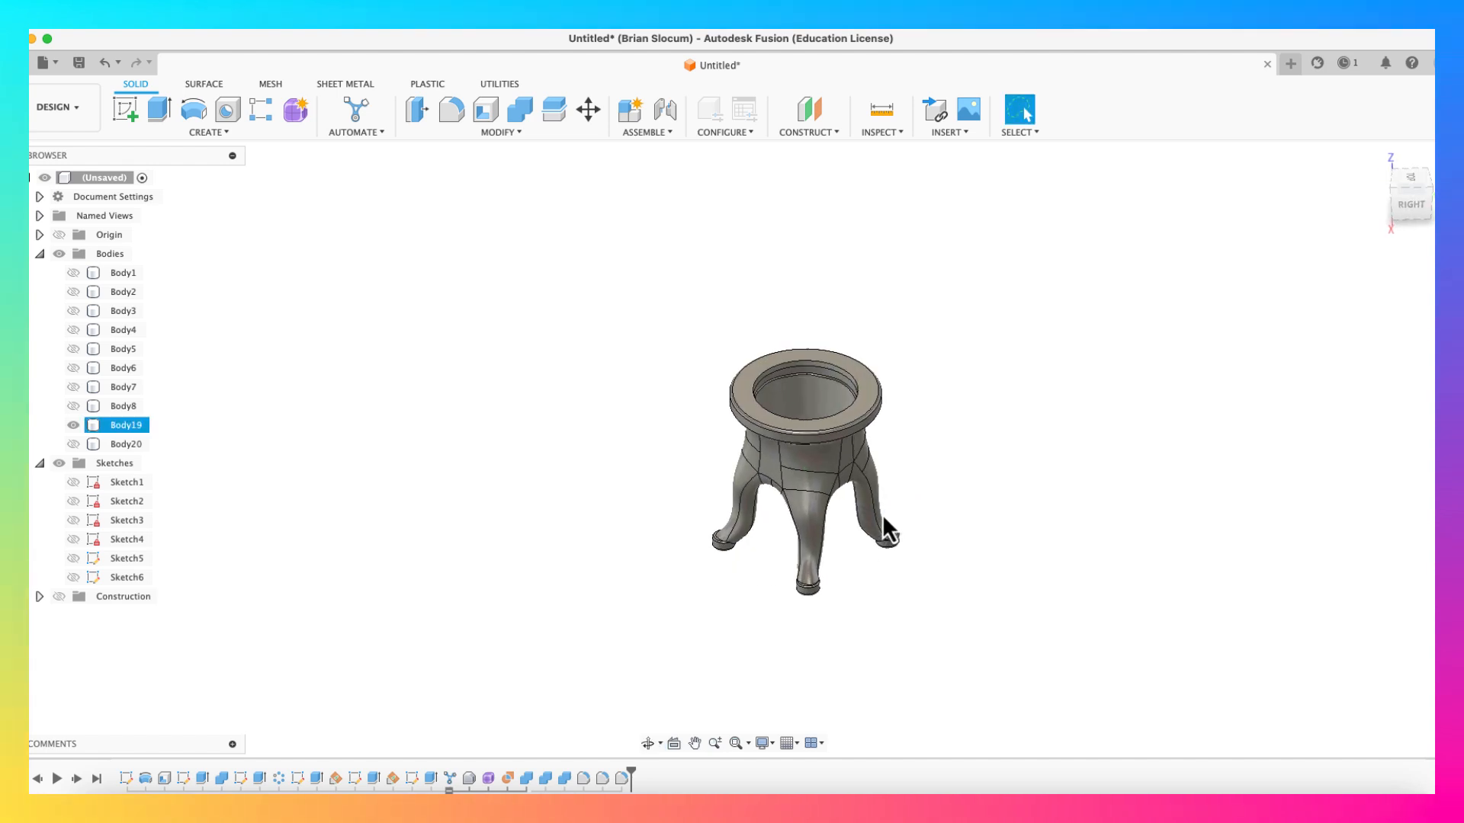
left_click(79, 62)
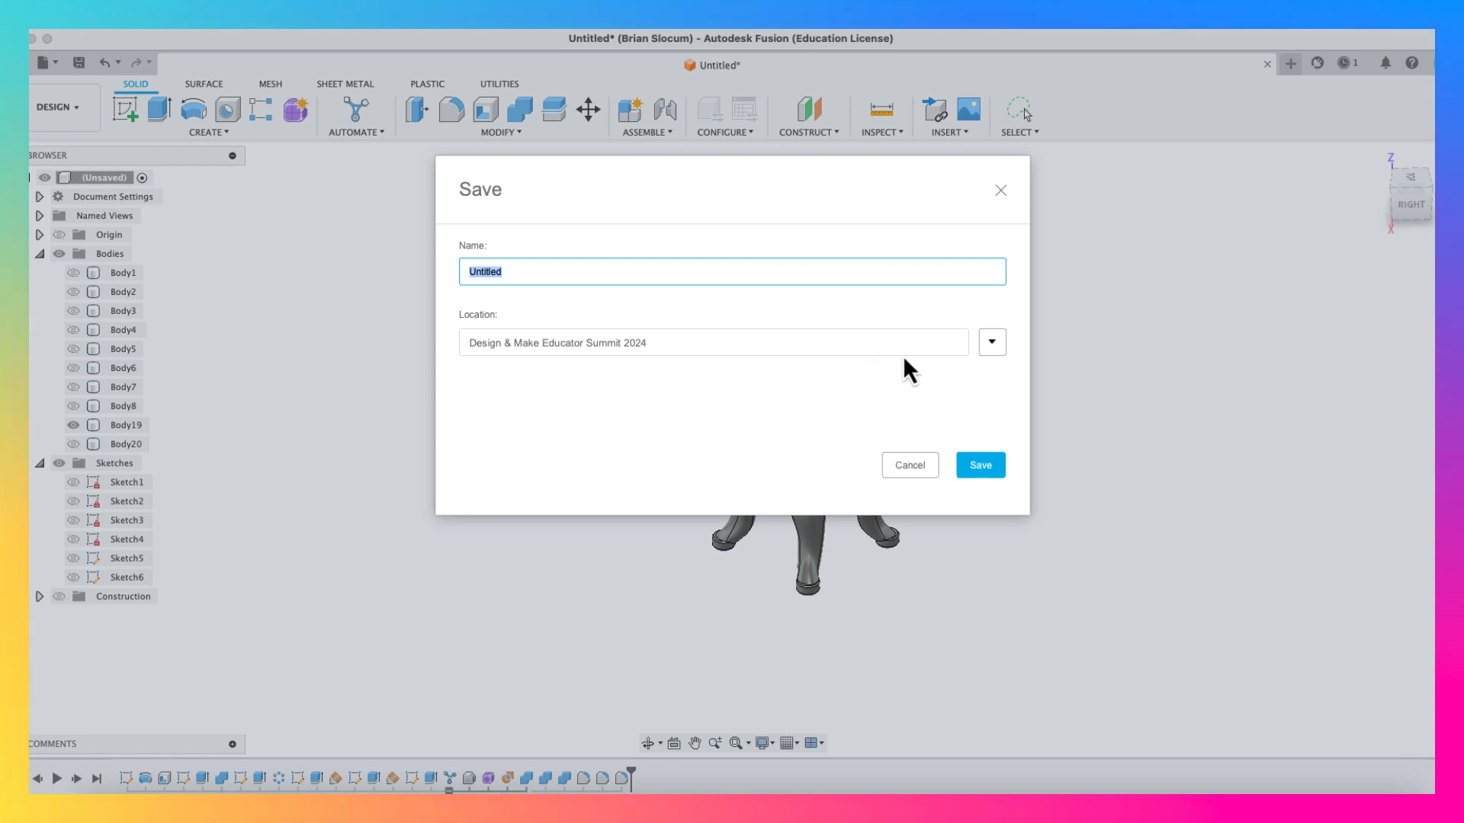
left_click(992, 343)
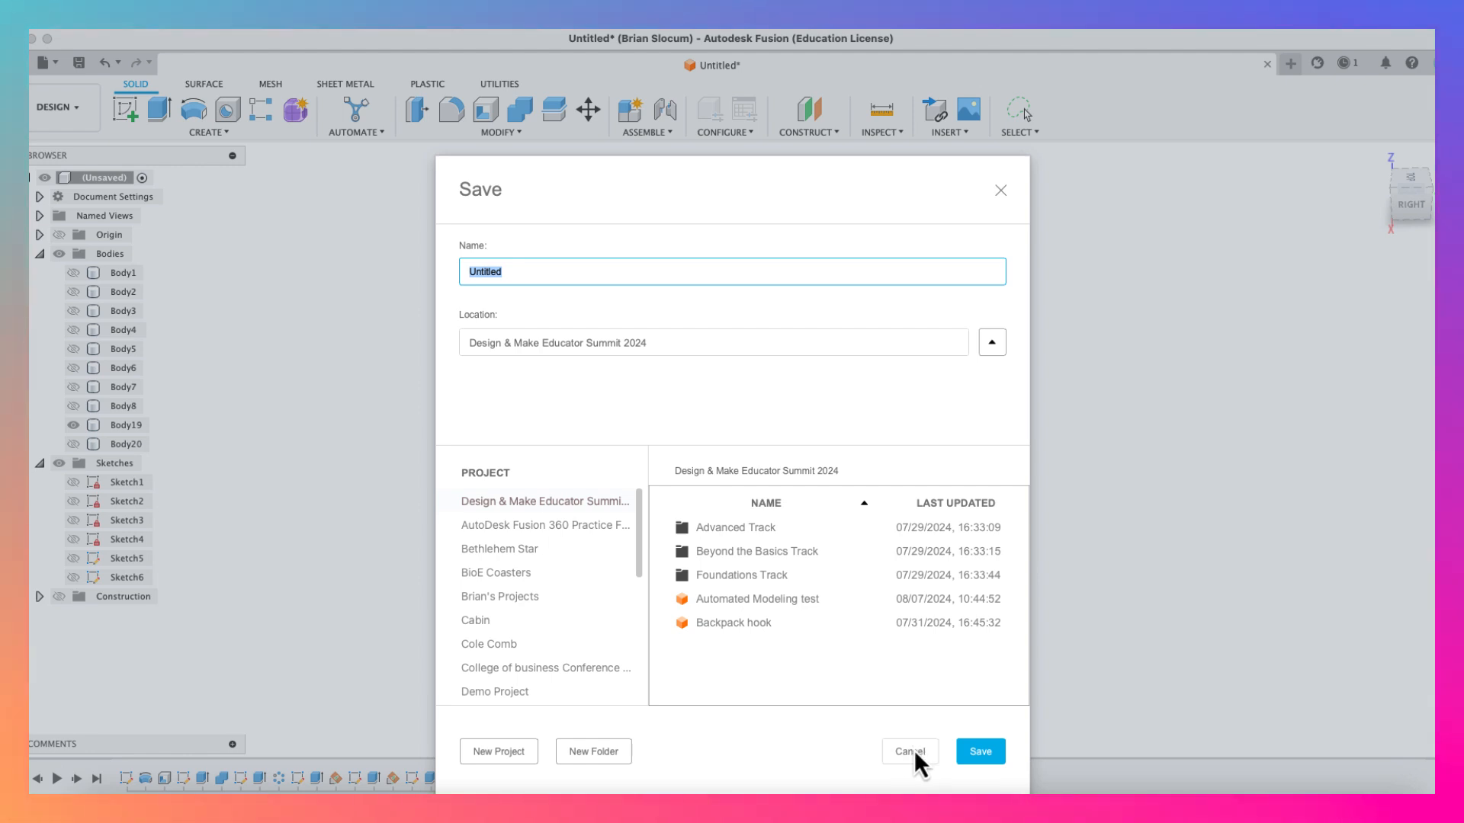
scroll(505, 597, "down", 10)
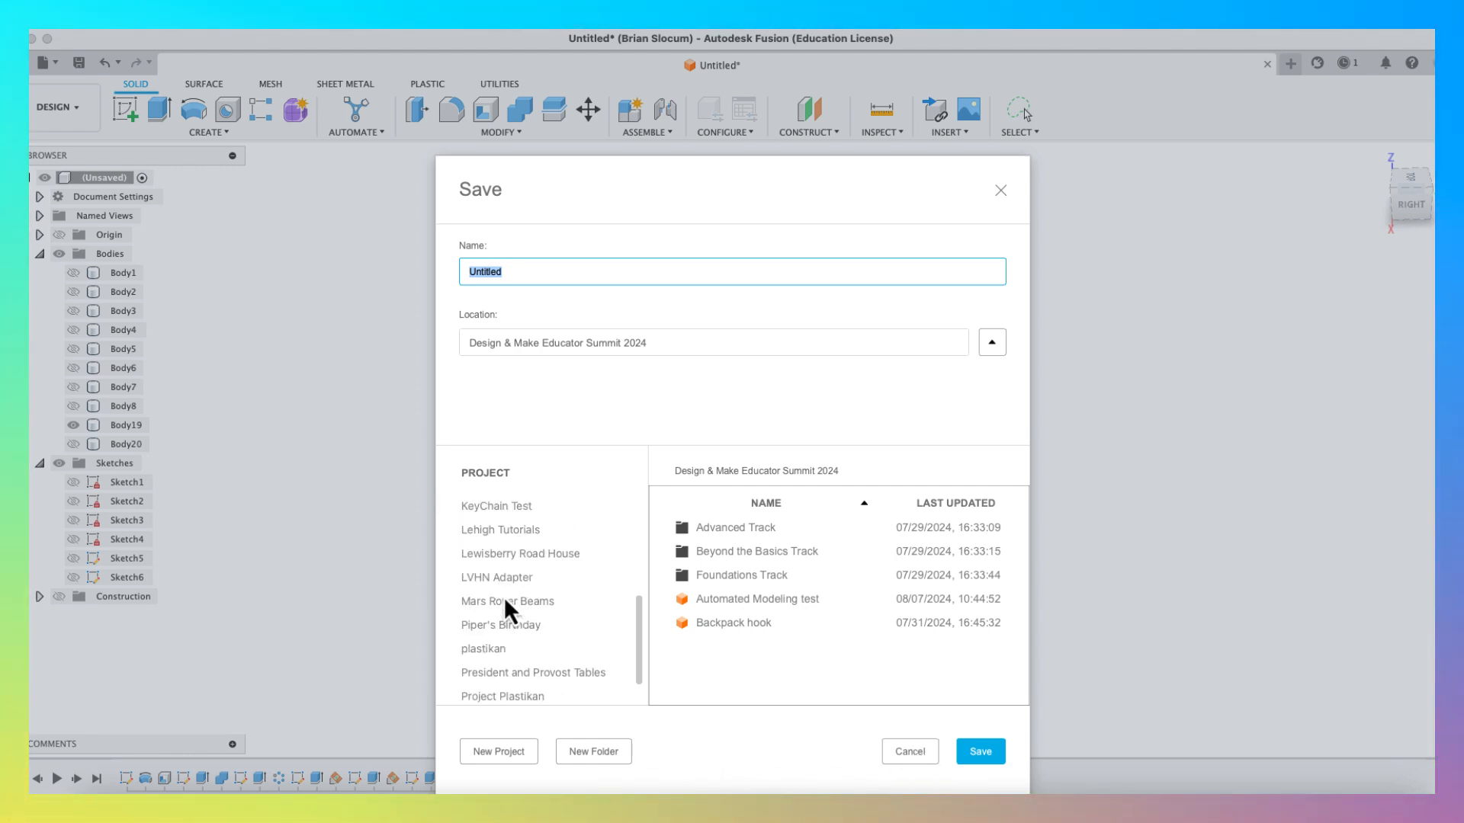
scroll(504, 596, "up", 10)
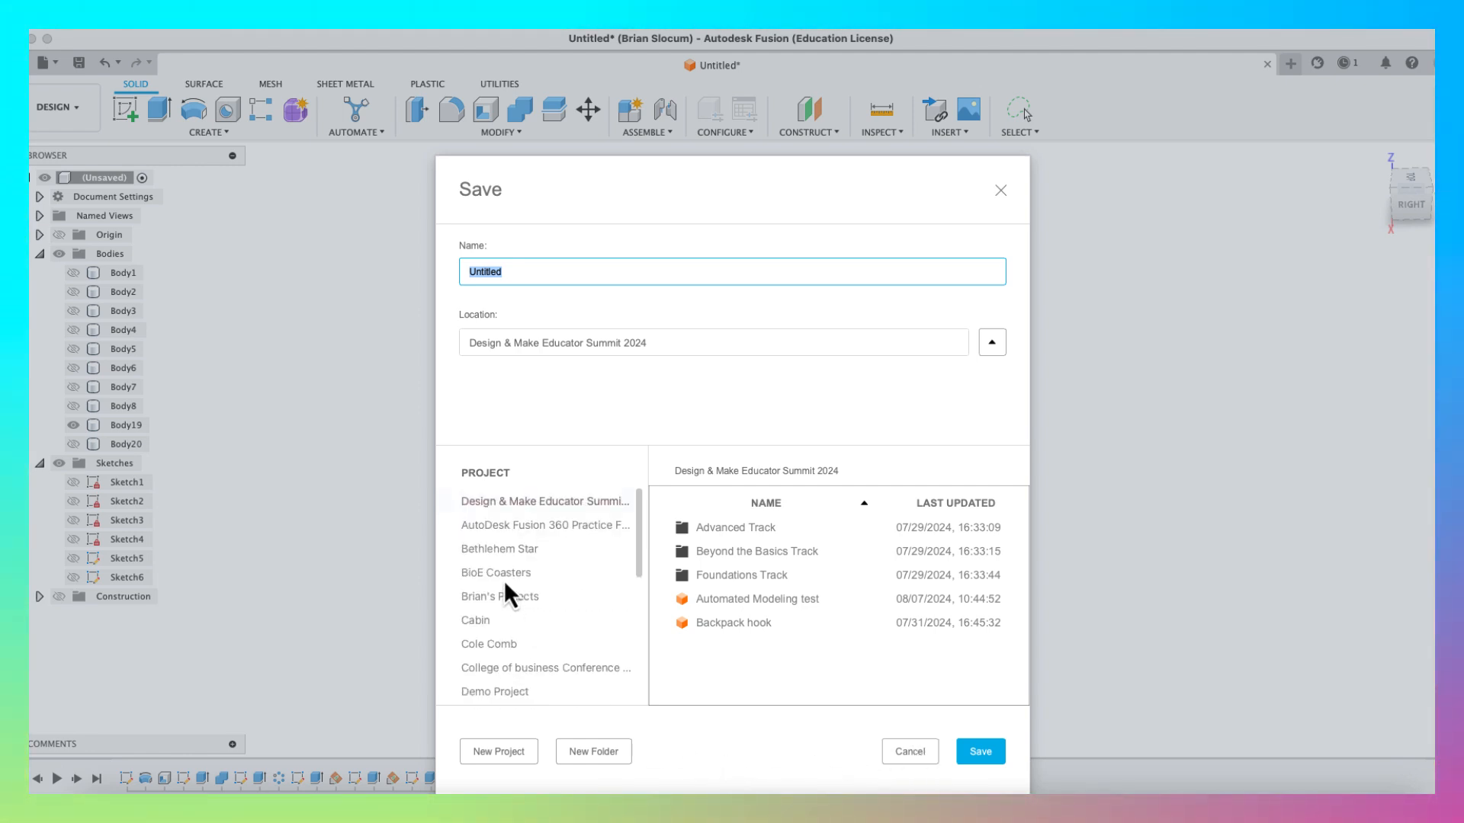
left_click(497, 600)
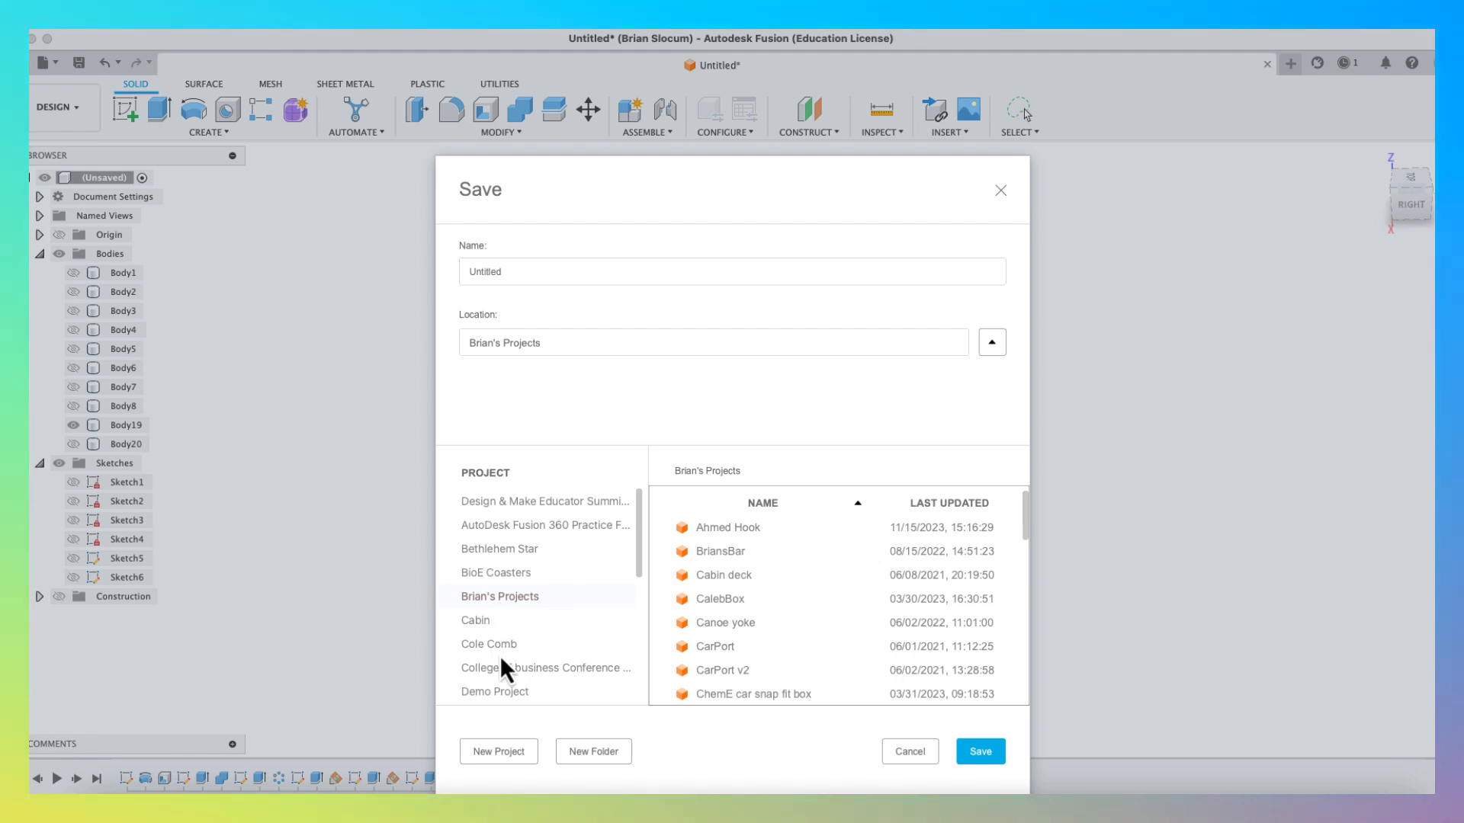
double_click(491, 272)
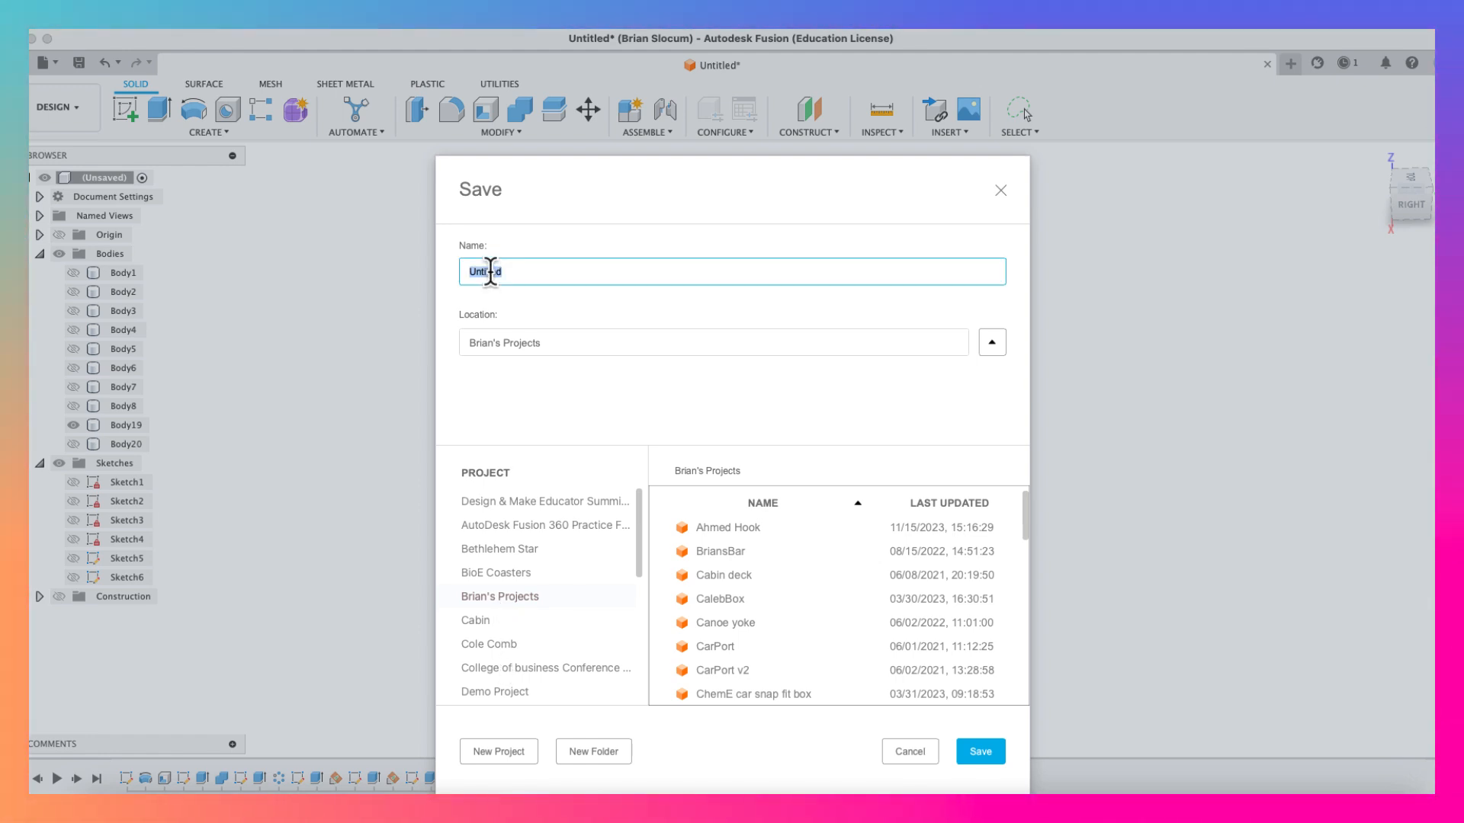
type("Baby Plant Stan")
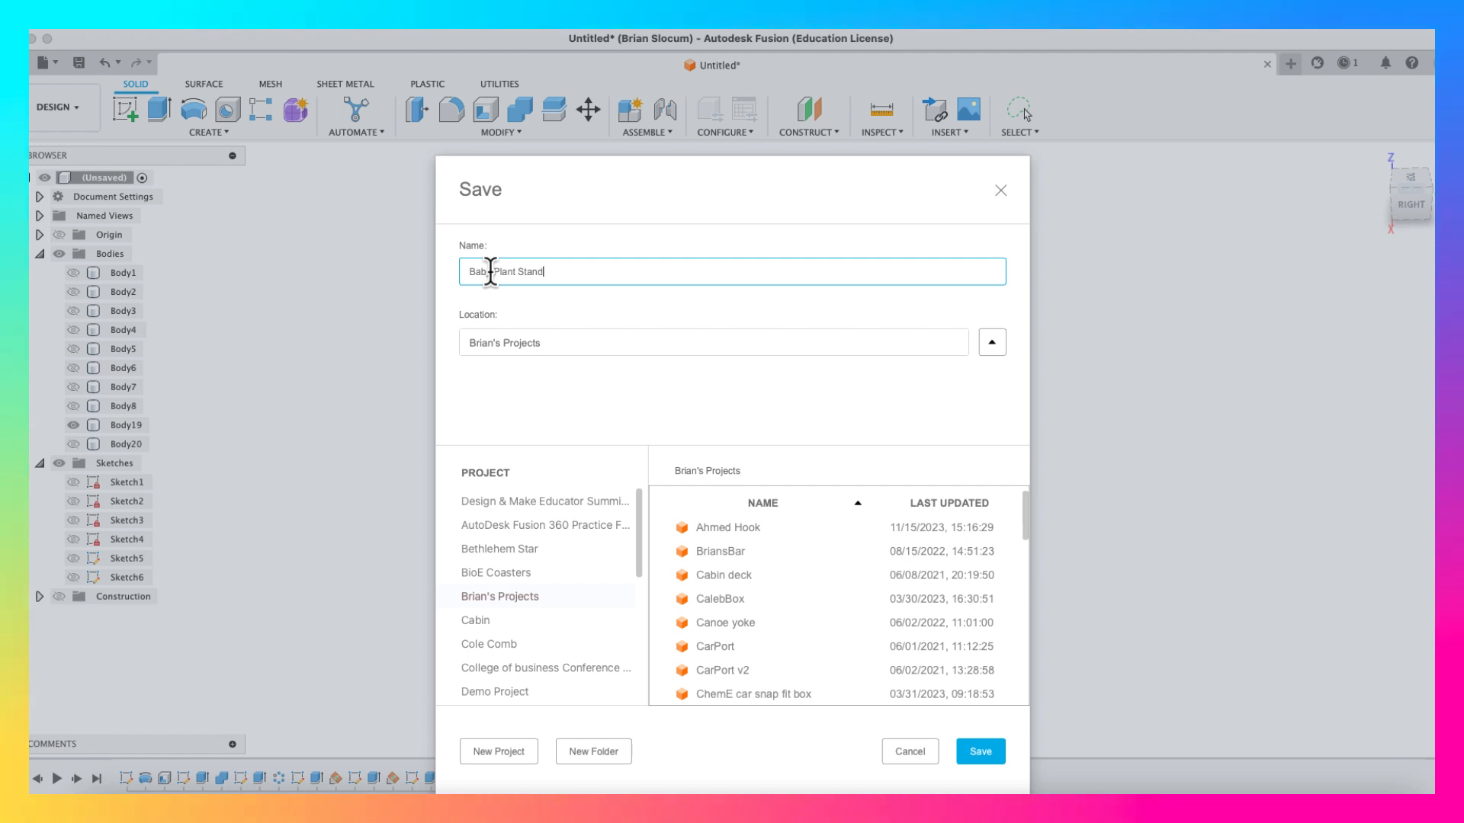
left_click(979, 751)
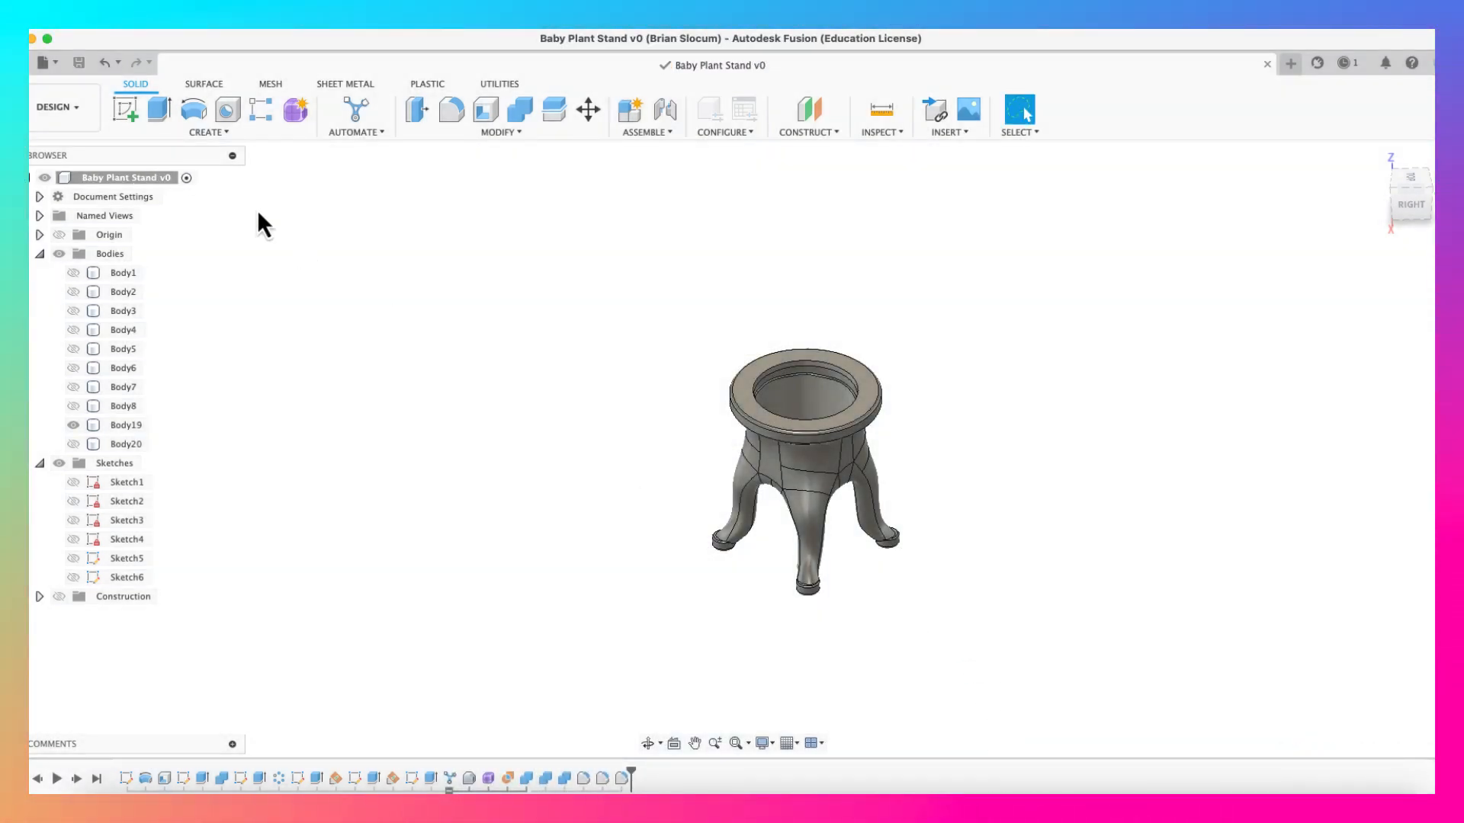
Step: Set up a 3D Print export of the finished stand body as binary STL in inches, using the Export preparation type
left_click(54, 65)
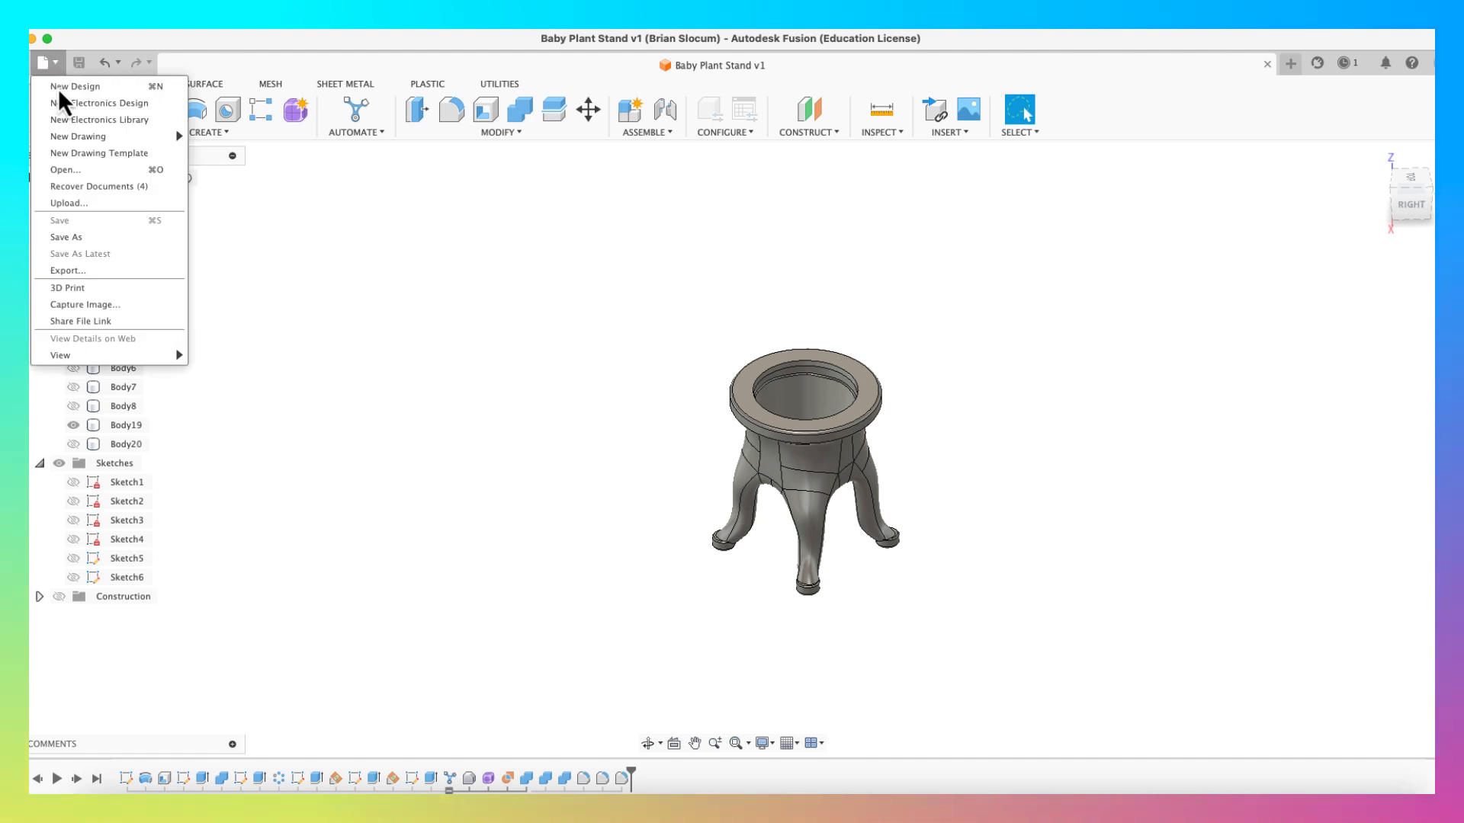
left_click(78, 294)
left_click(114, 291)
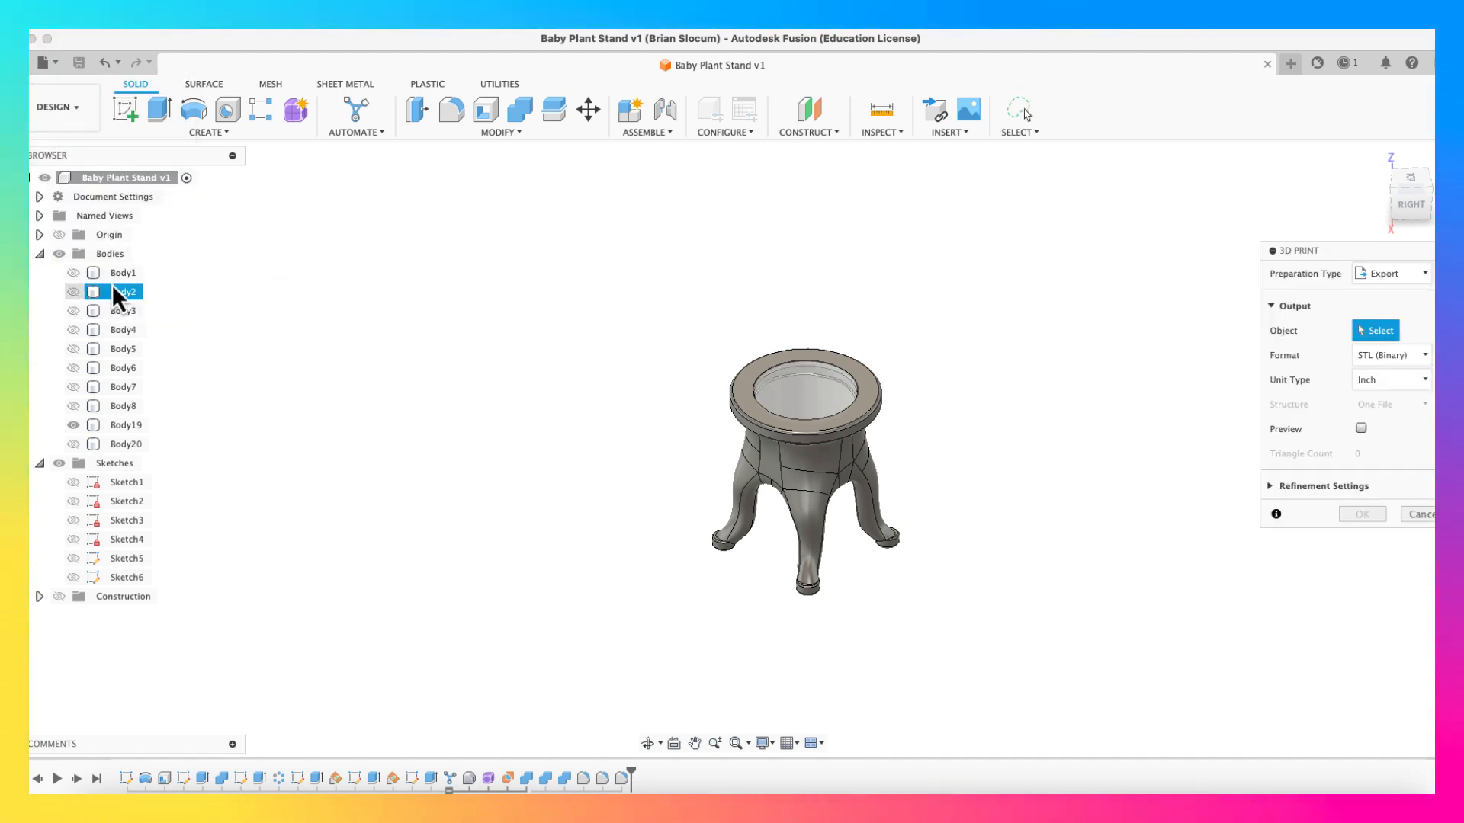
left_click(1395, 281)
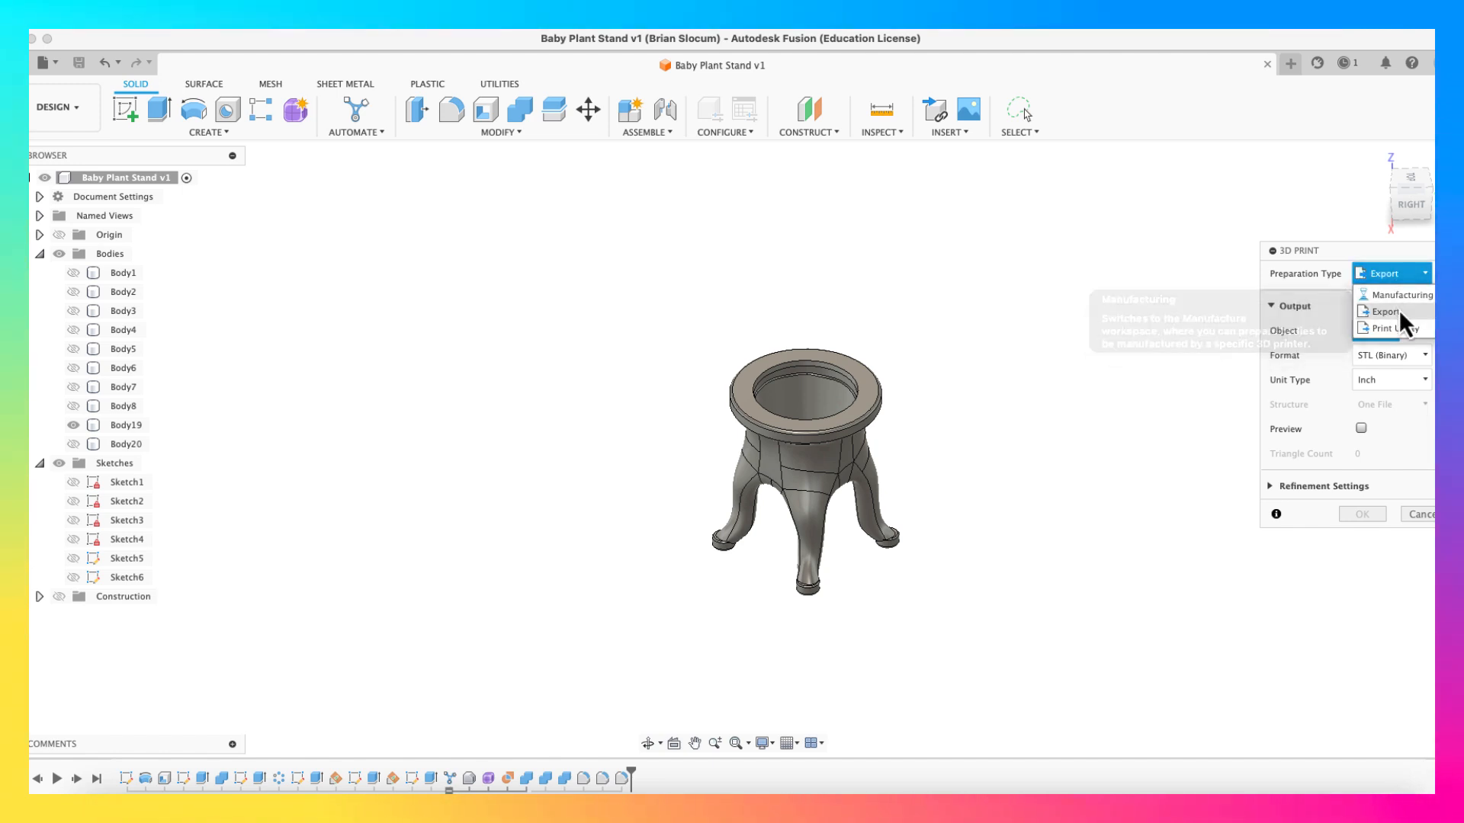
left_click(1397, 312)
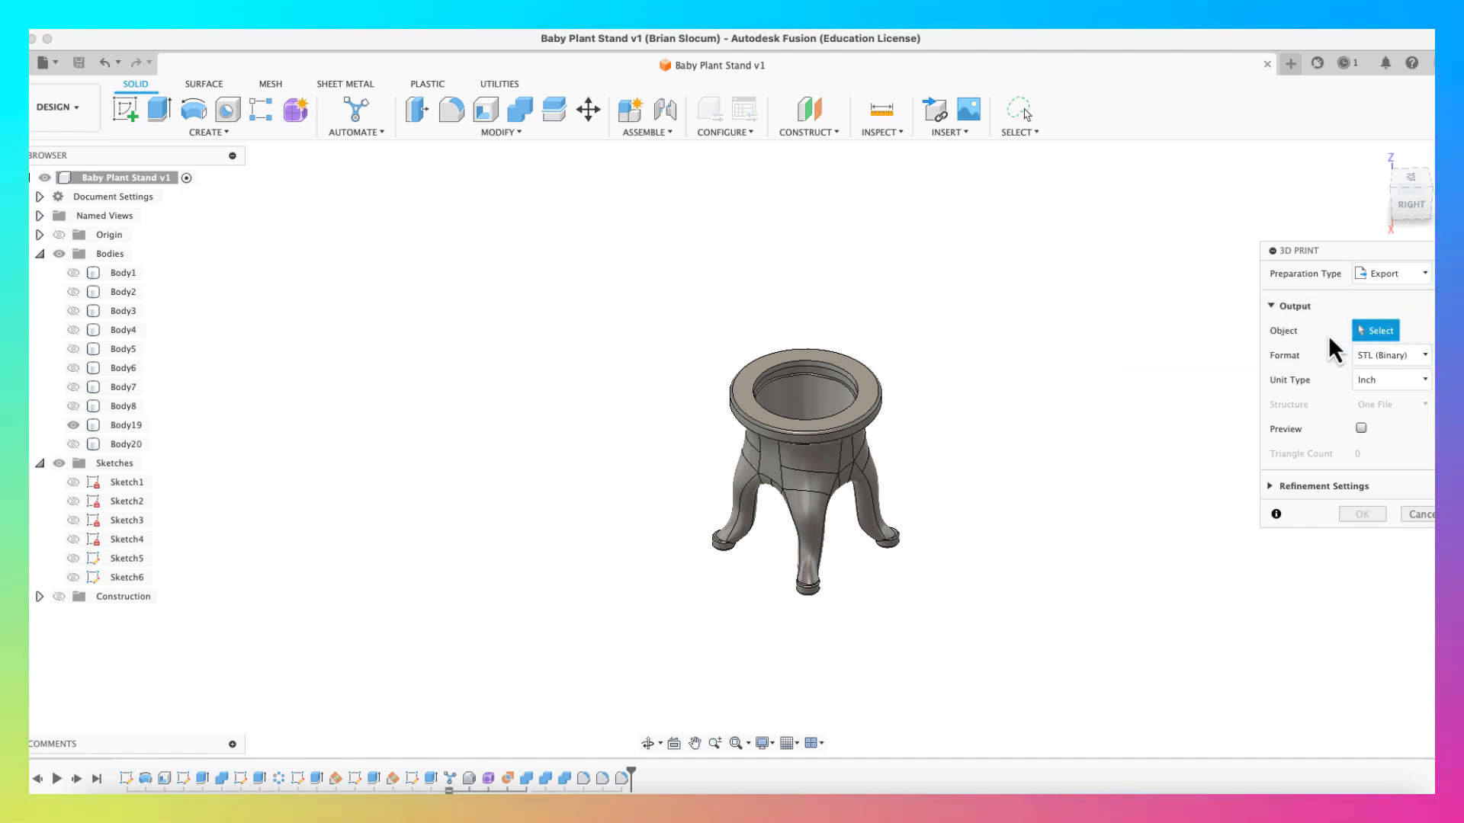
left_click(828, 474)
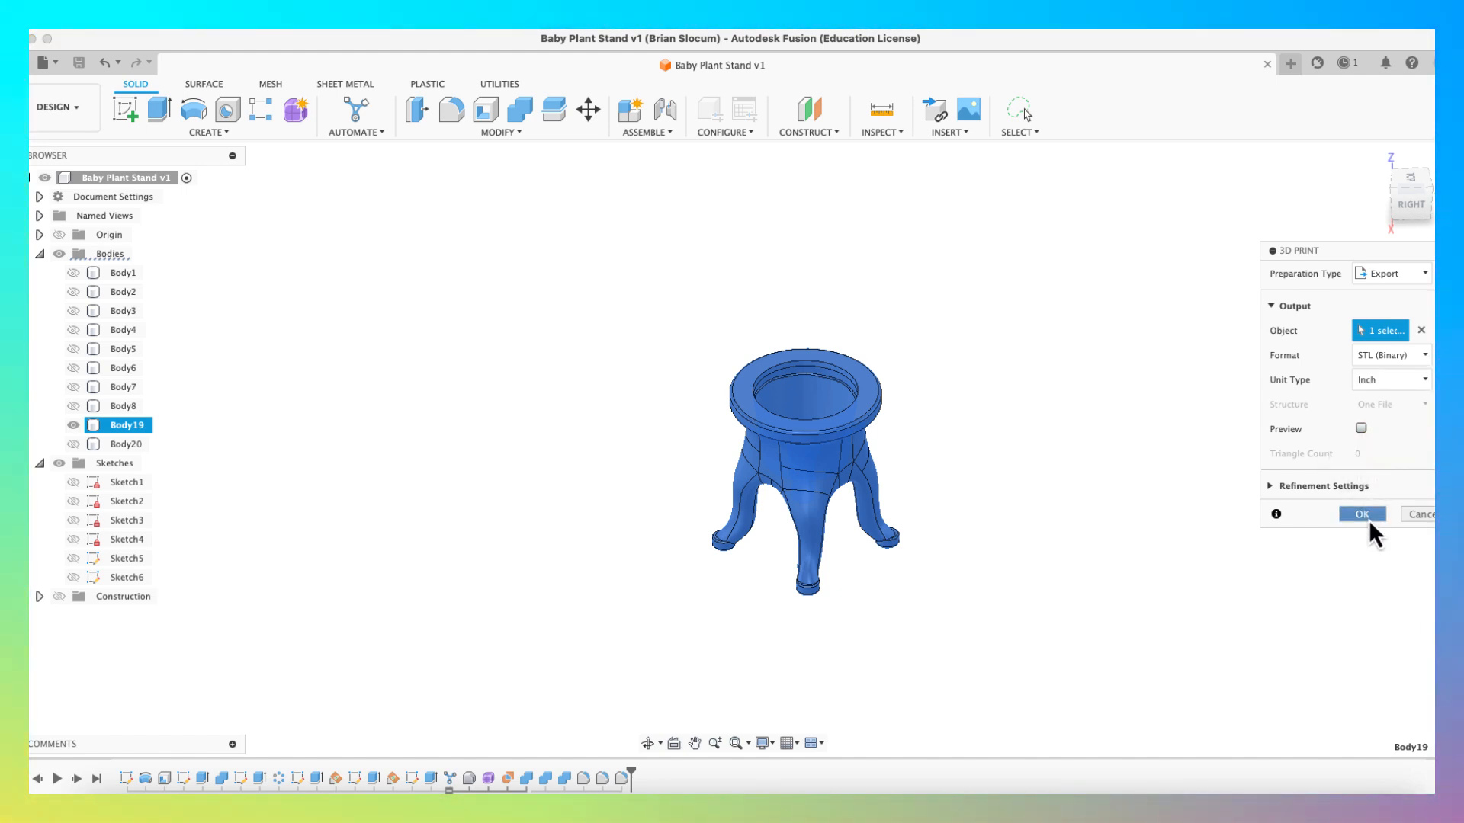
Step: Save the exported STL file as "Baby Plant Stand" in the computer's Downloads folder
left_click(1364, 516)
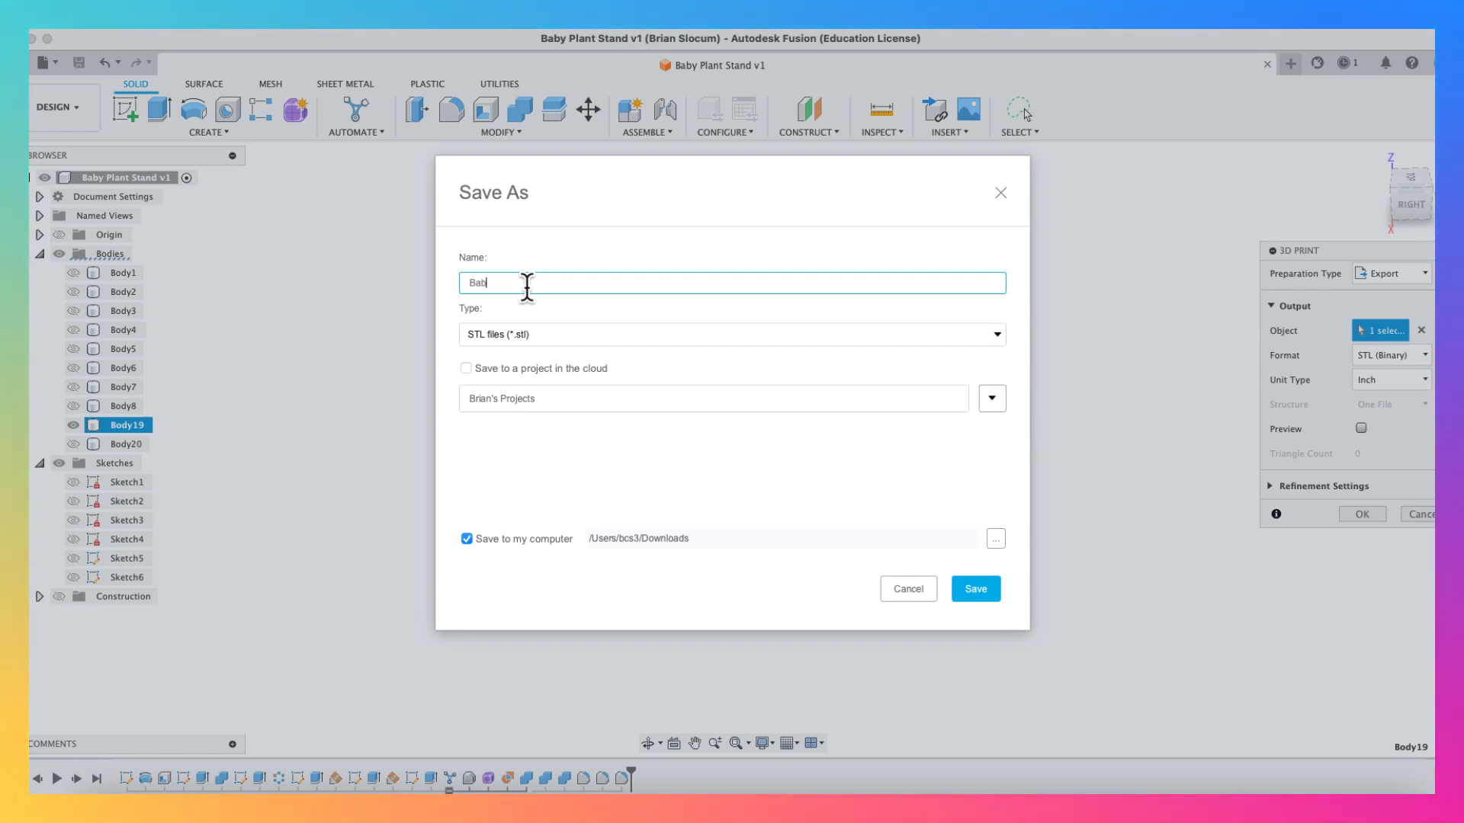
type("Baby Plant S")
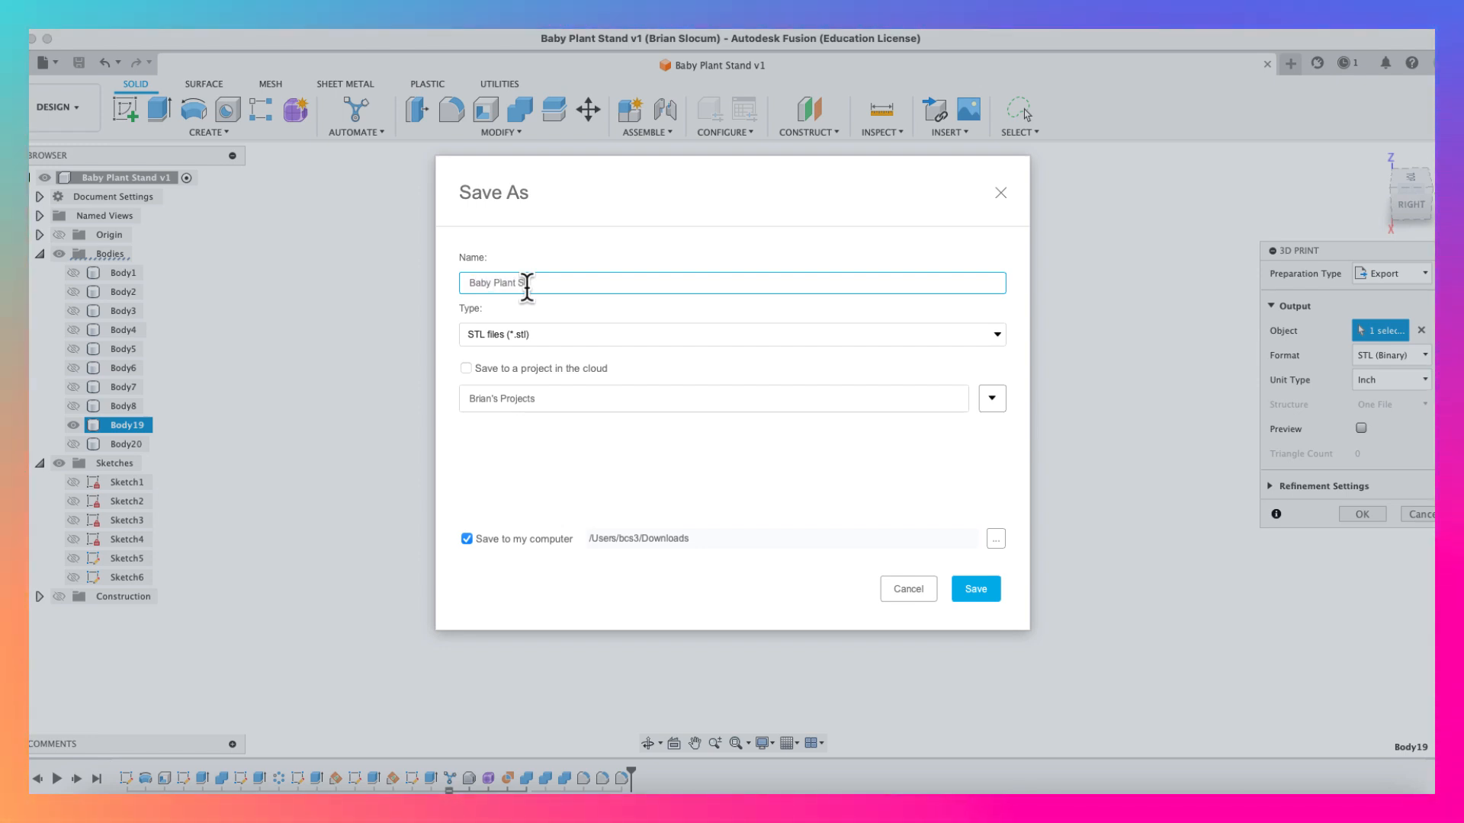
type("tand")
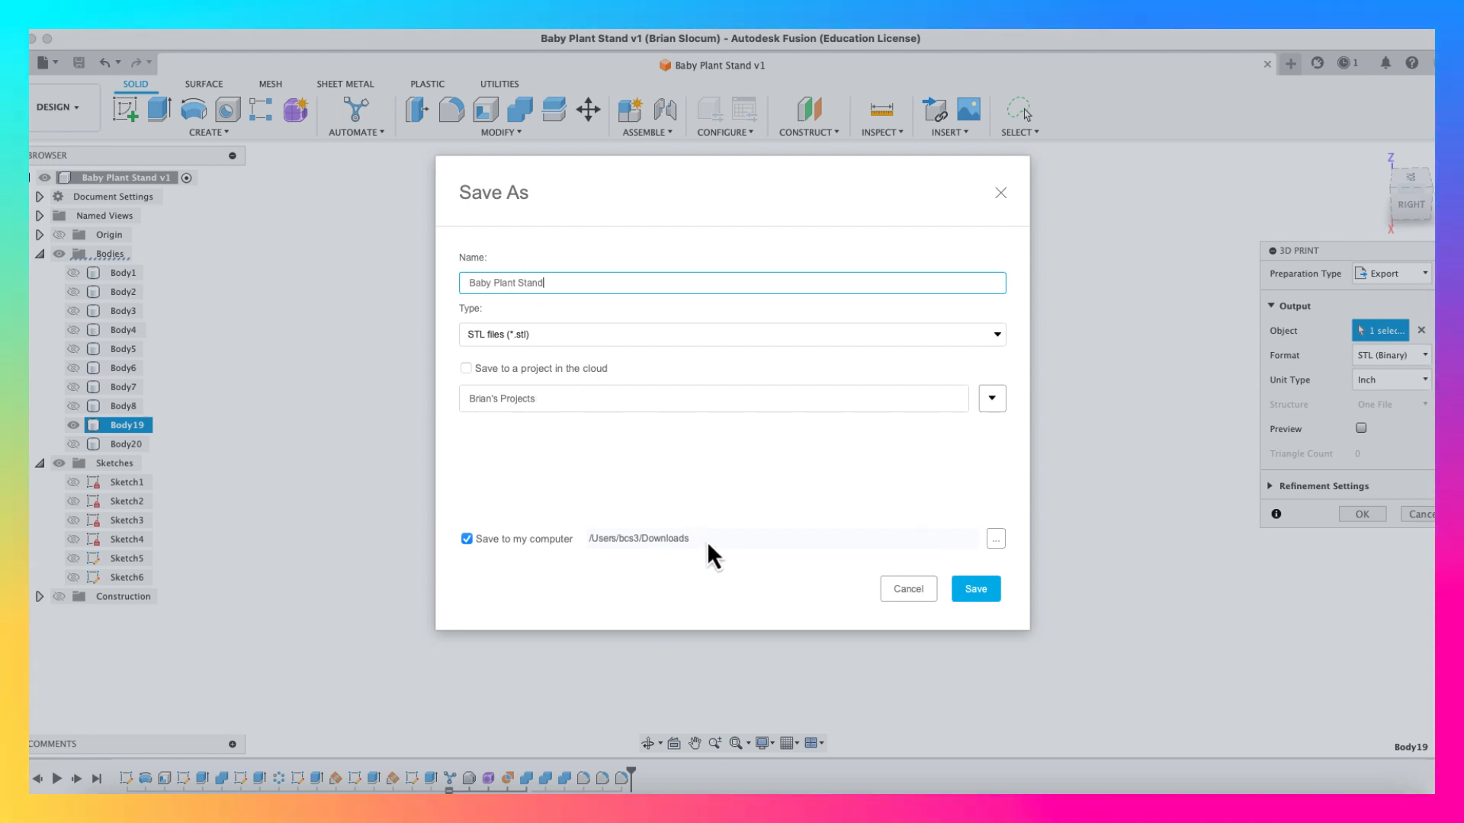
left_click(974, 589)
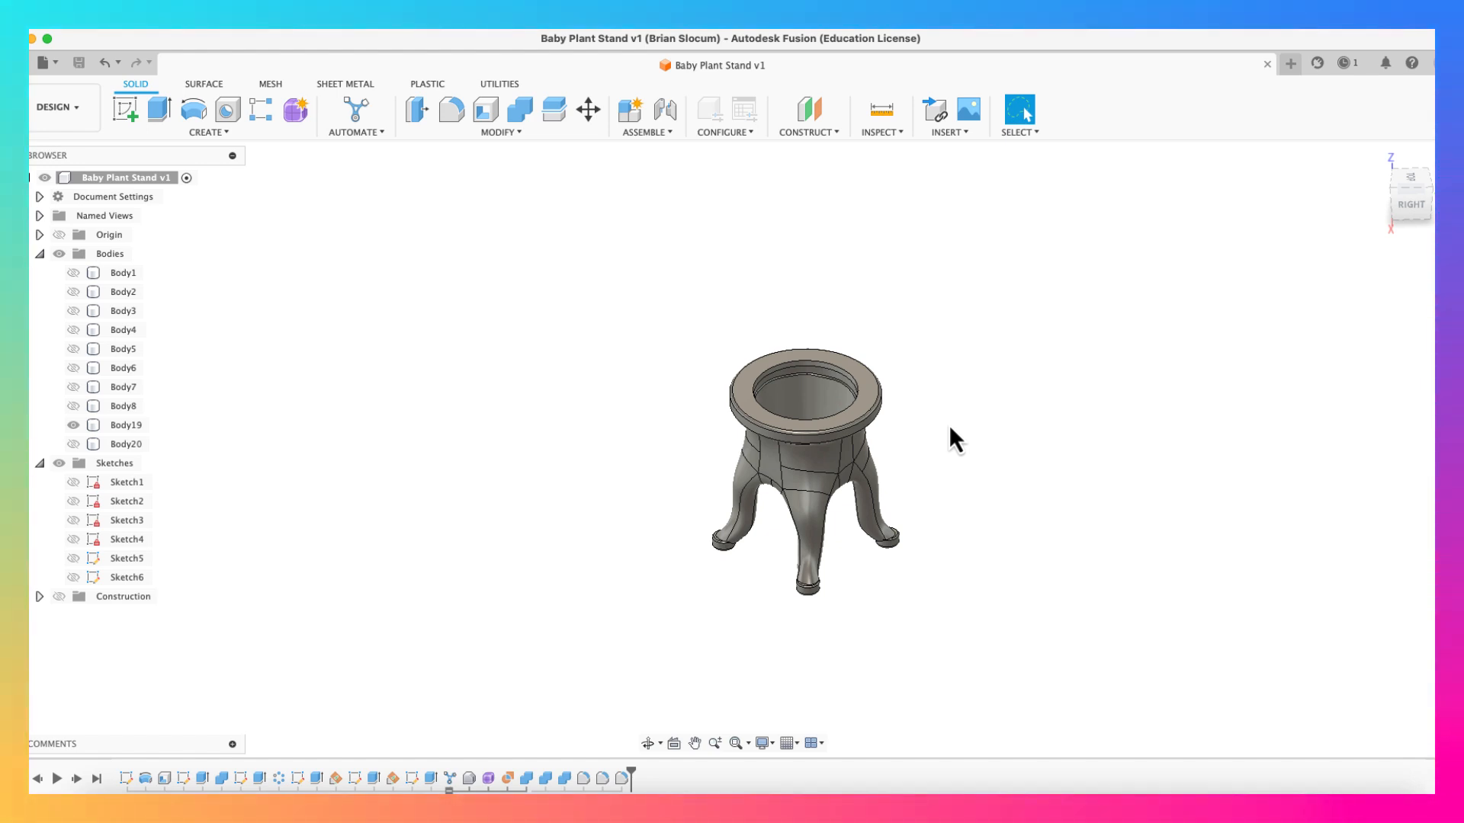
left_click(1042, 35)
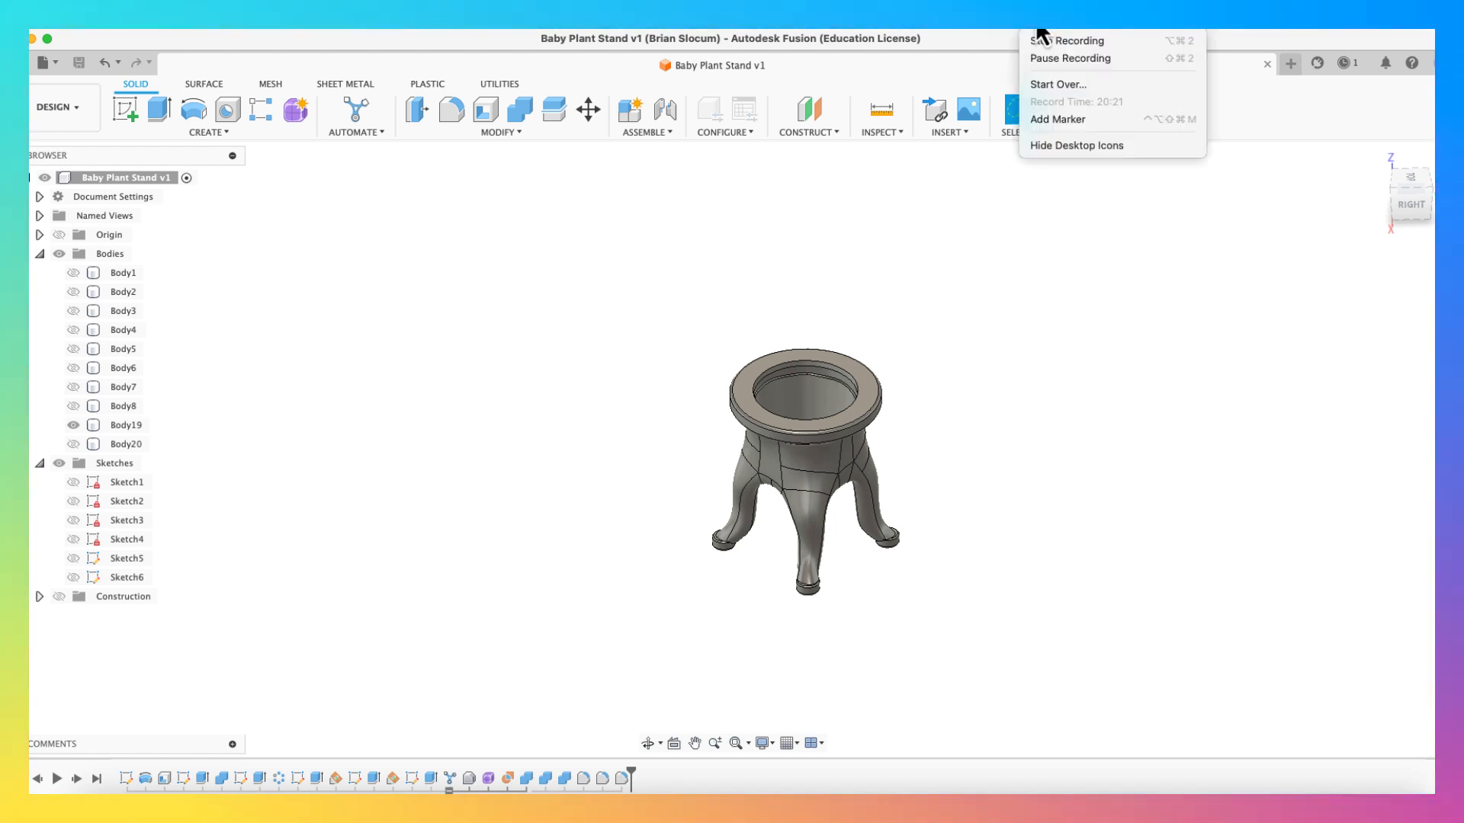